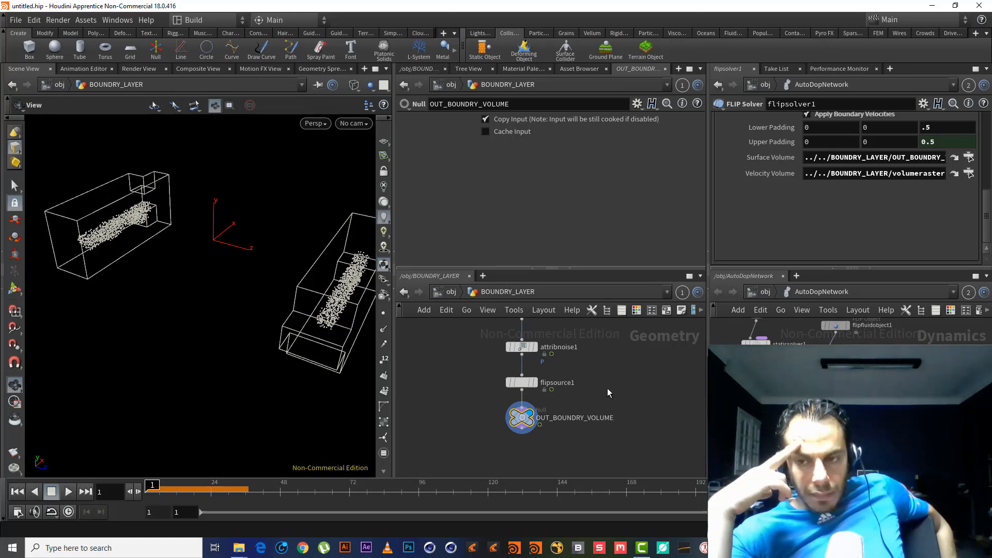
- Examine the settings of the flipsource1 and OUT_BOUNDRY_VOLUME nodes in the boundary layer network
{"action": "left_click", "coordinate": [522, 384]}
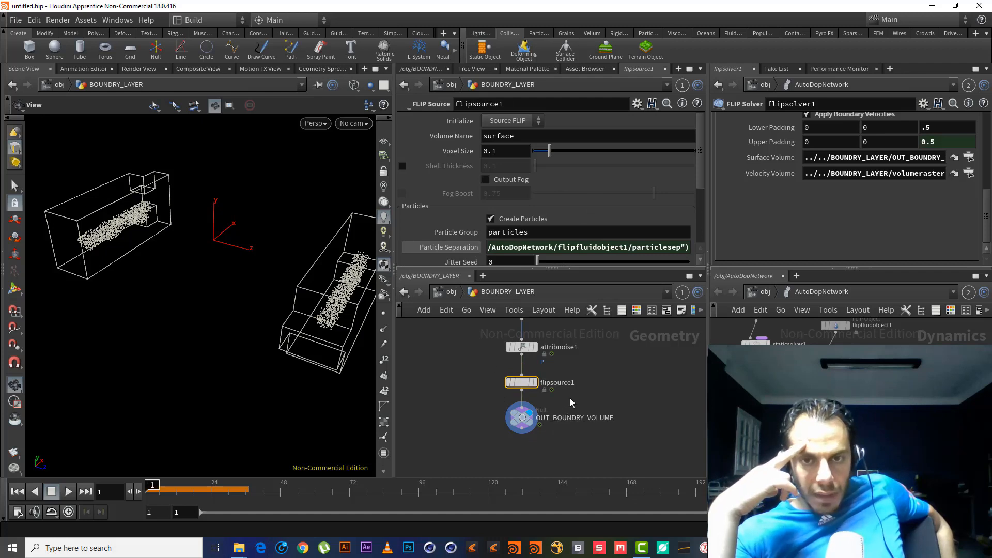
{"action": "left_click", "coordinate": [509, 425]}
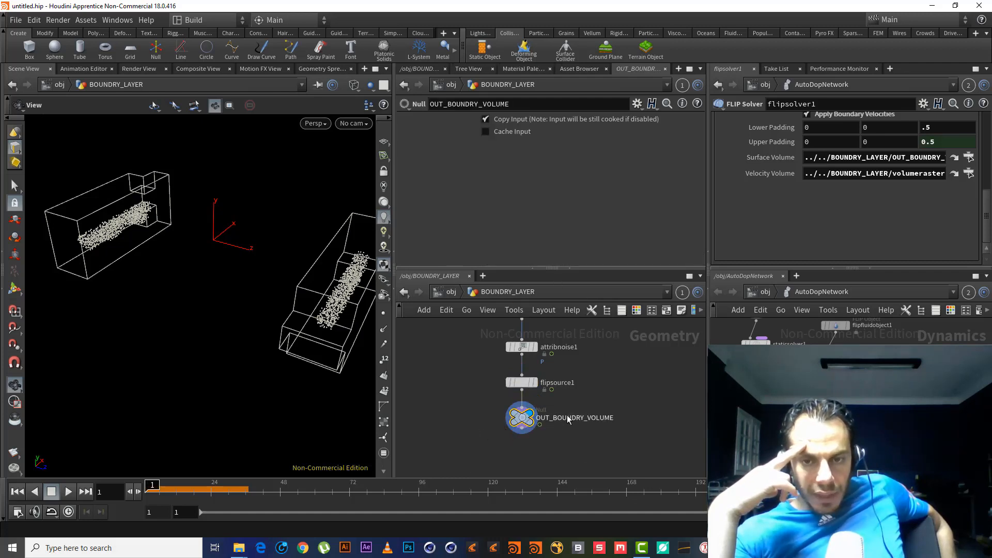
{"action": "left_click", "coordinate": [513, 381]}
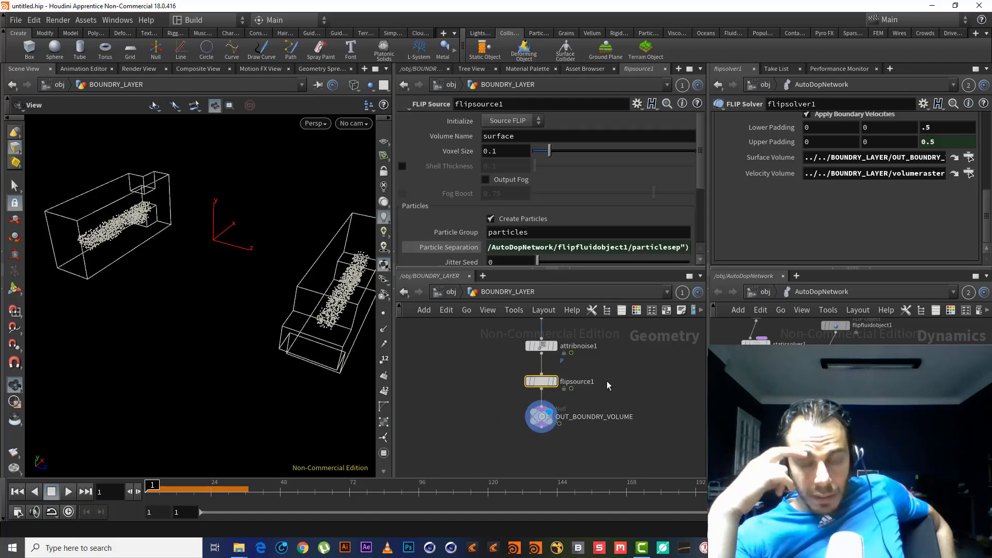
{"action": "left_click", "coordinate": [575, 436]}
{"action": "middle_click_drag", "start_coordinate": [557, 447], "coordinate": [571, 406]}
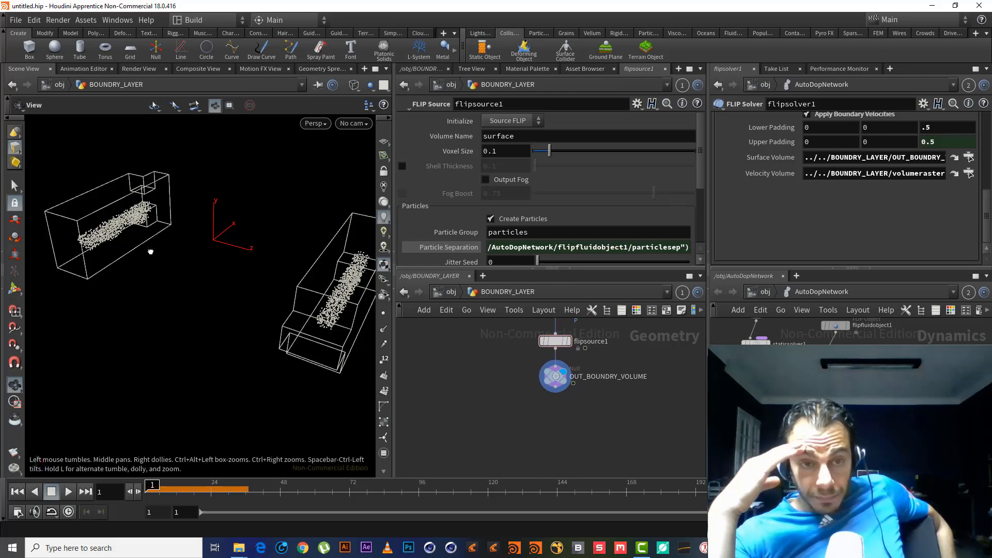
{"action": "left_click_drag", "start_coordinate": [150, 251], "coordinate": [148, 252]}
{"action": "middle_click_drag", "start_coordinate": [498, 380], "coordinate": [528, 391]}
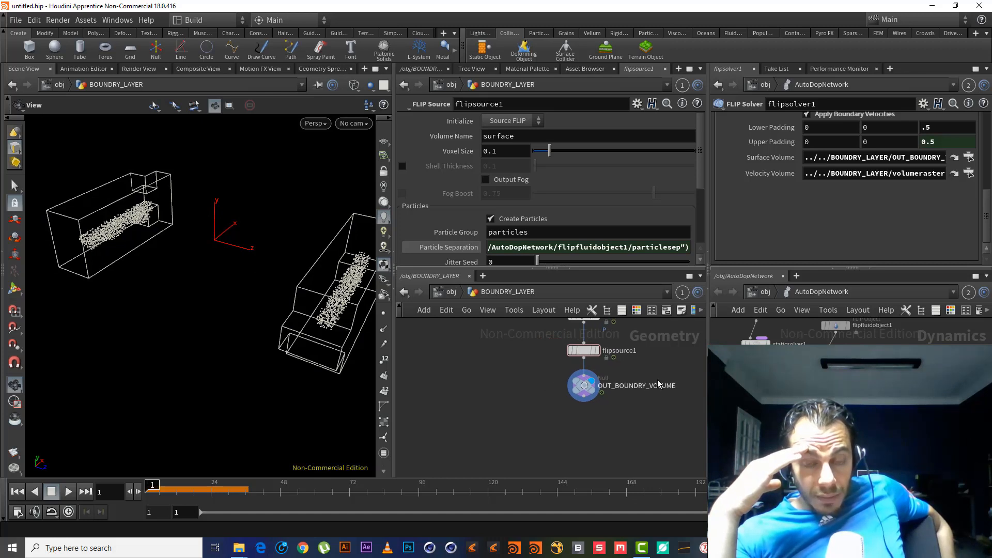
{"action": "middle_click_drag", "start_coordinate": [575, 415], "coordinate": [591, 419]}
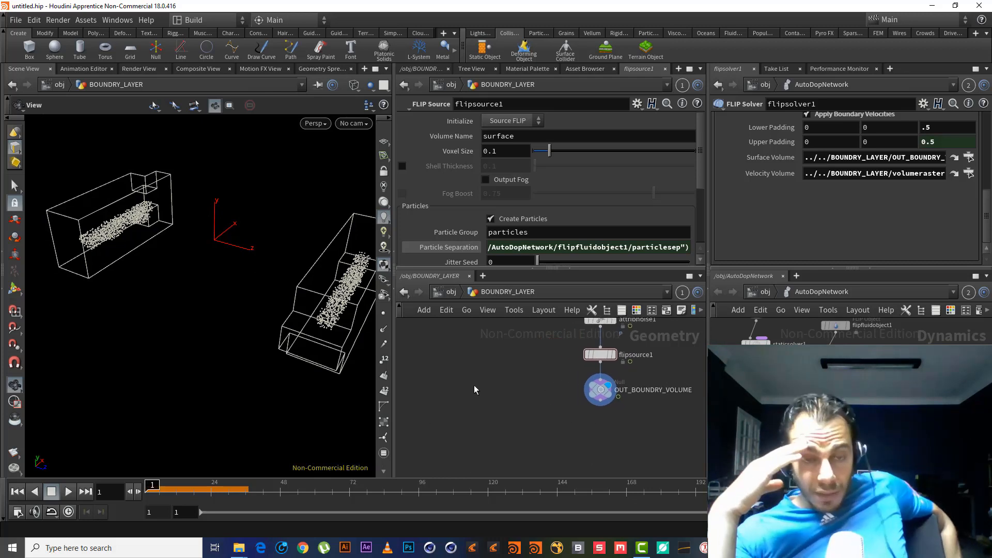
- Add a Volume node to the BOUNDRY_LAYER network beside flipsource1
{"action": "key", "text": "Tab"}
{"action": "type", "text": "b"}
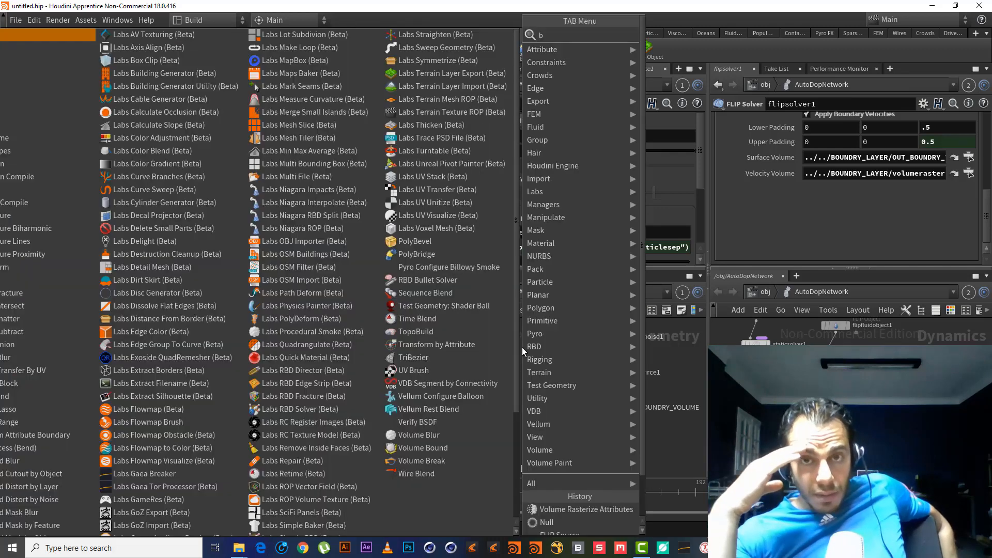
{"action": "key", "text": "BackSpace"}
{"action": "type", "text": "v"}
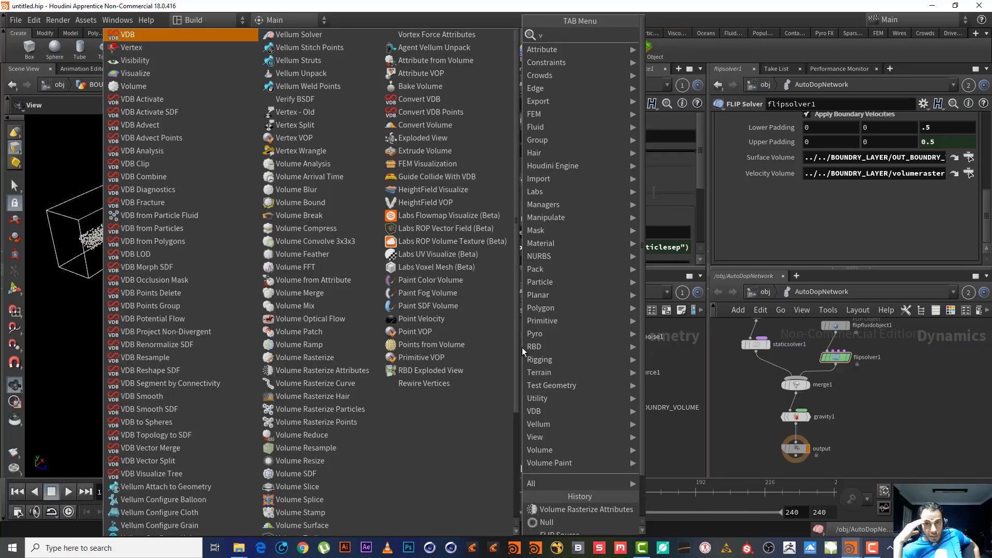
{"action": "type", "text": "o"}
{"action": "key", "text": "Return"}
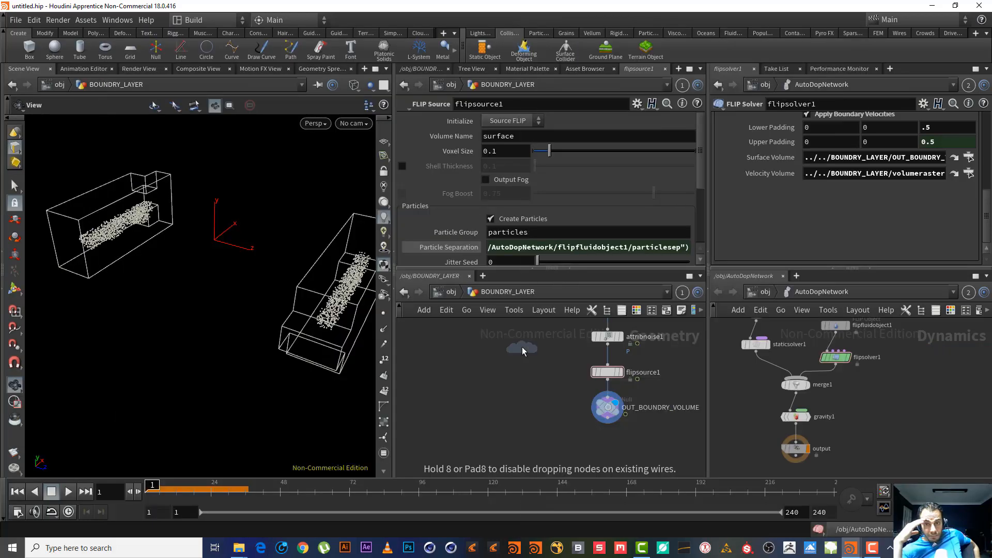
{"action": "left_click", "coordinate": [491, 370]}
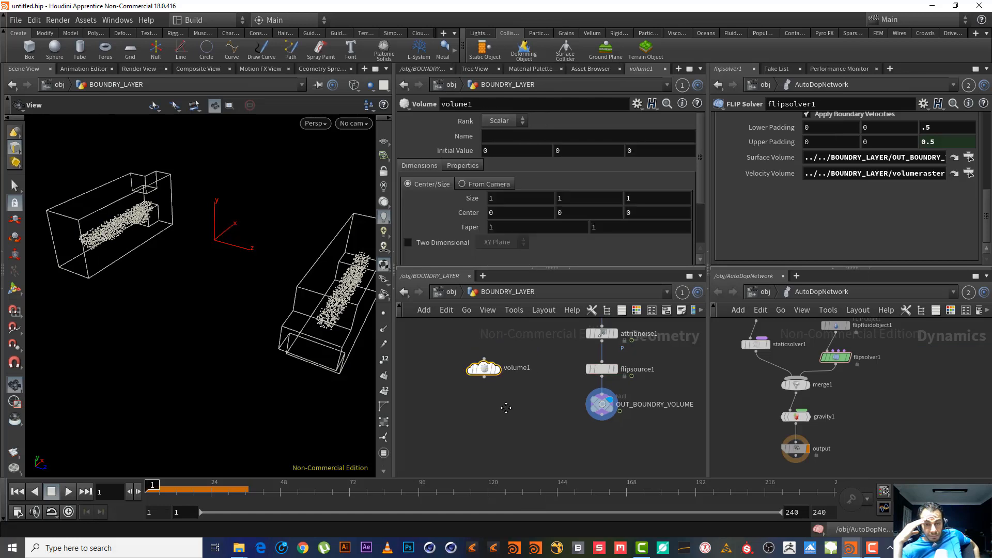
- Set the new volume's rank to Vector and name it vel
{"action": "left_click", "coordinate": [499, 122]}
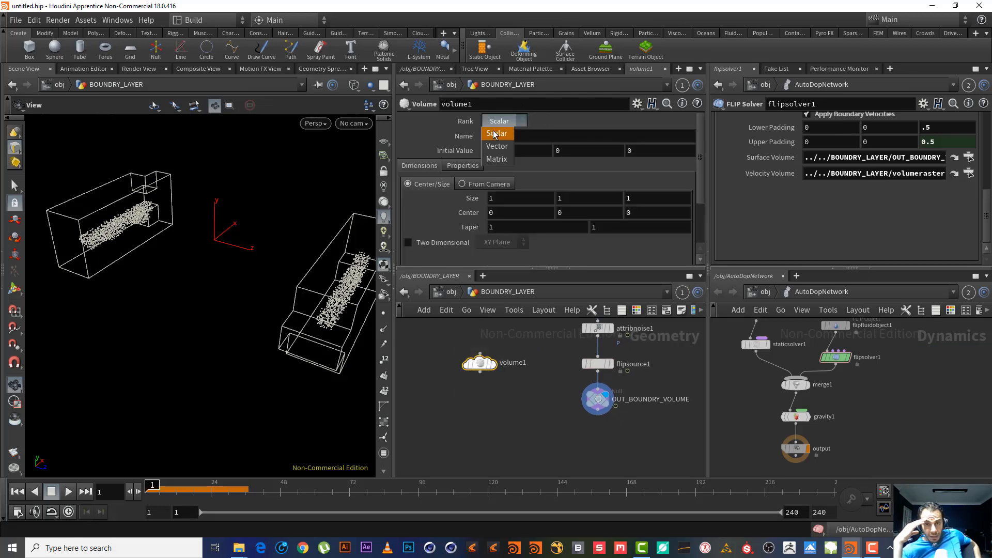
{"action": "left_click", "coordinate": [497, 146]}
{"action": "left_click", "coordinate": [509, 136]}
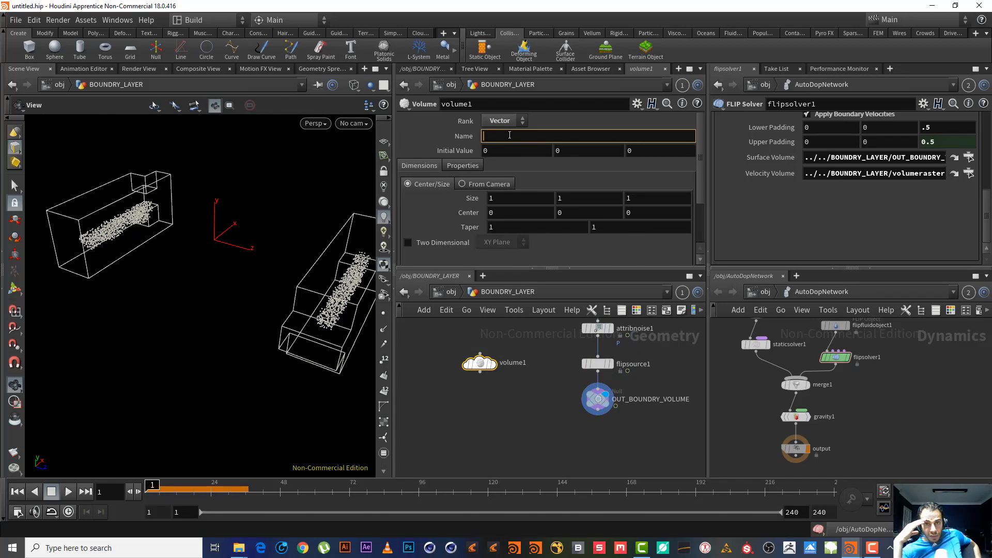
{"action": "type", "text": "vel"}
{"action": "key", "text": "Return"}
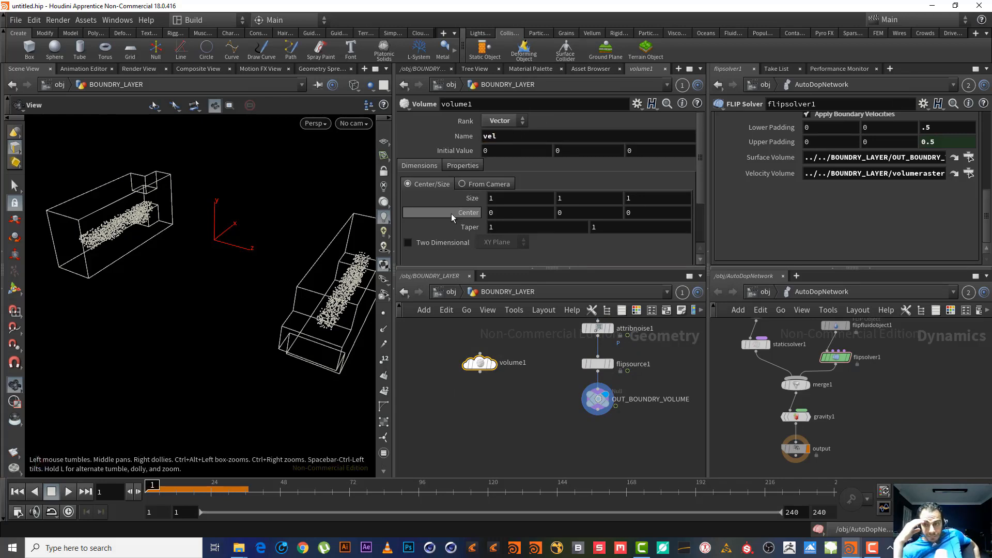
- Set the third component of the vel volume's initial value to 1
{"action": "left_click", "coordinate": [645, 153]}
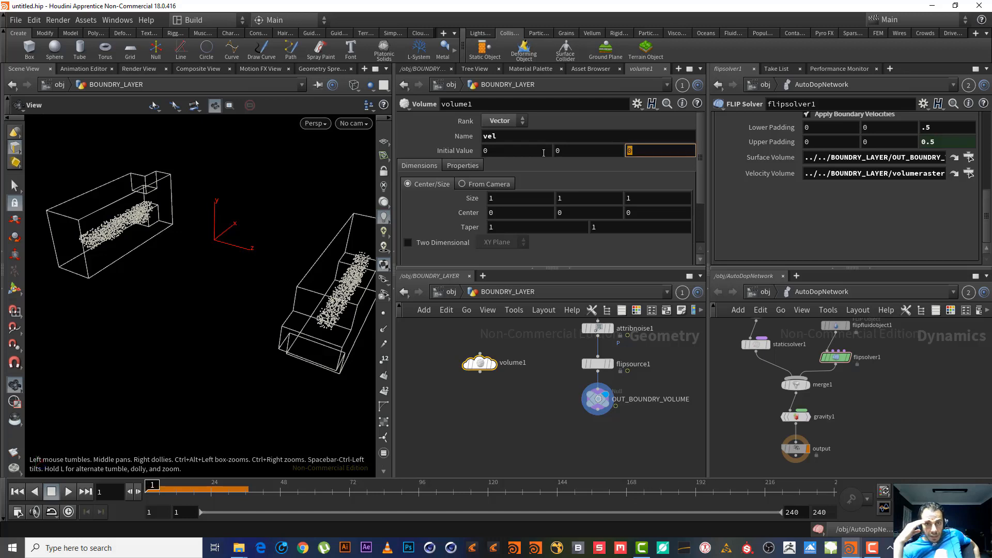
{"action": "type", "text": "1"}
{"action": "key", "text": "Return"}
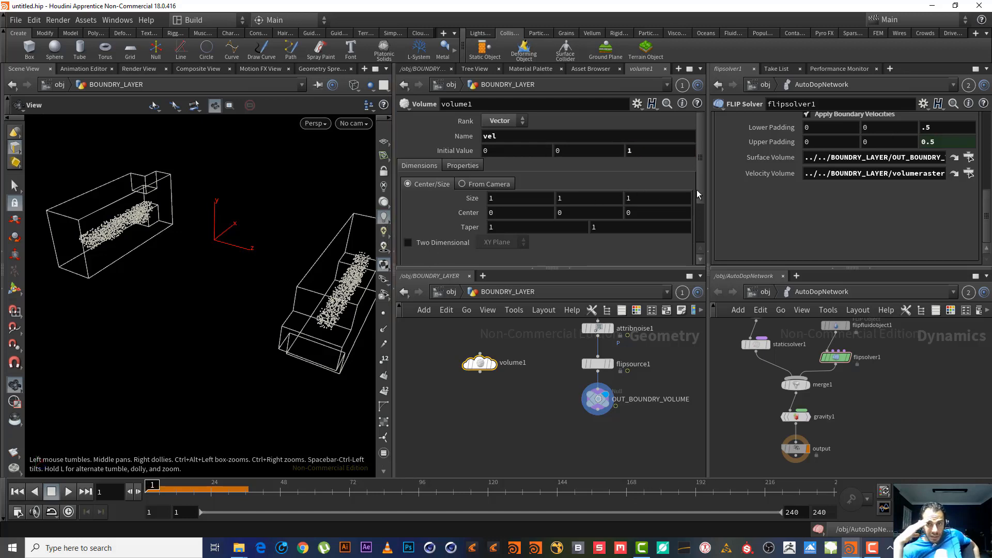
- Set the vel volume's uniform sampling to By Size
{"action": "left_click_drag", "start_coordinate": [703, 193], "coordinate": [704, 250]}
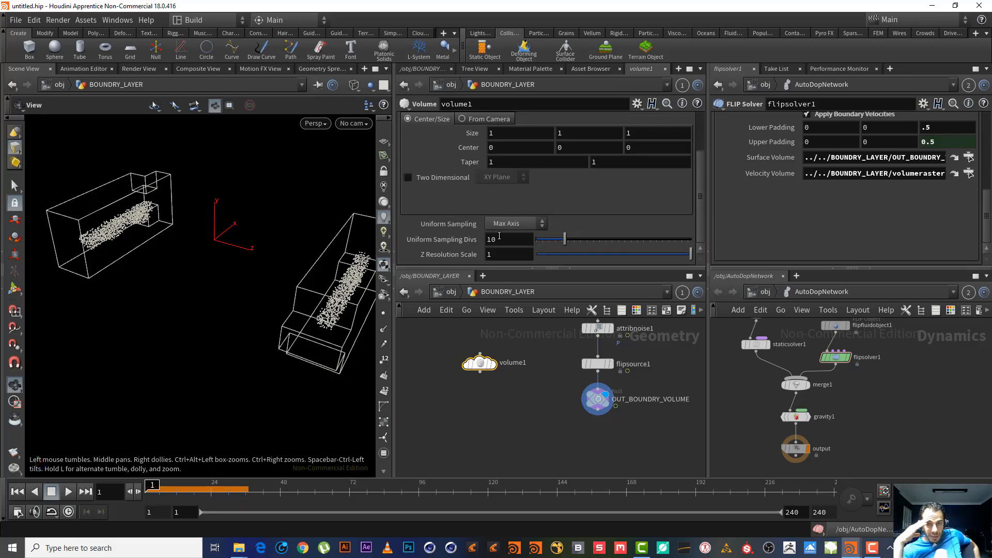
{"action": "mouse_move", "coordinate": [493, 367]}
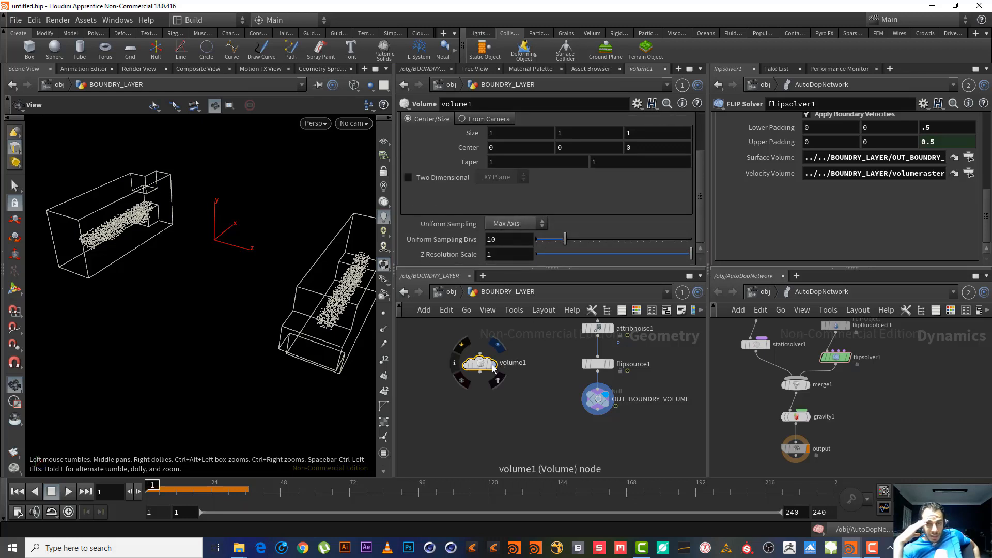
{"action": "left_click", "coordinate": [514, 225]}
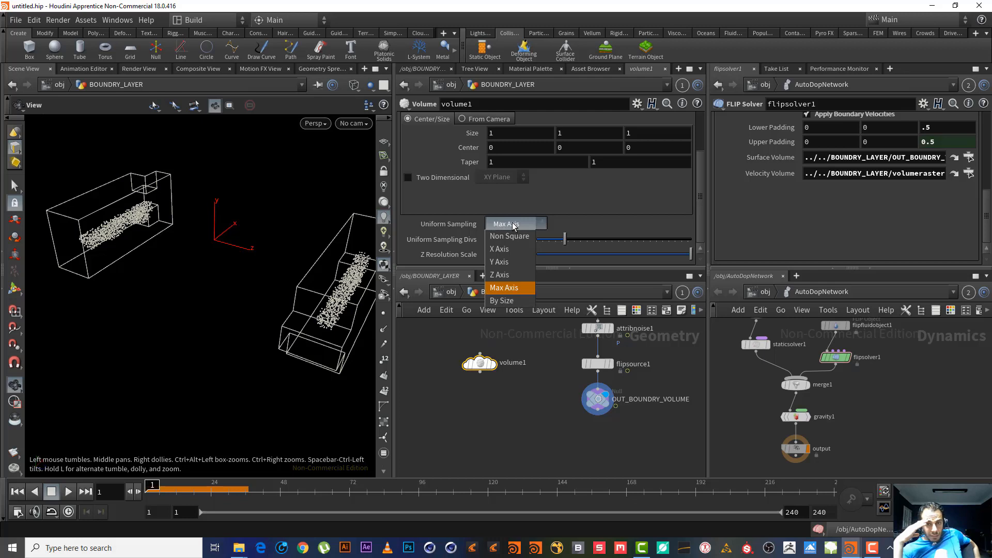
{"action": "left_click", "coordinate": [521, 301]}
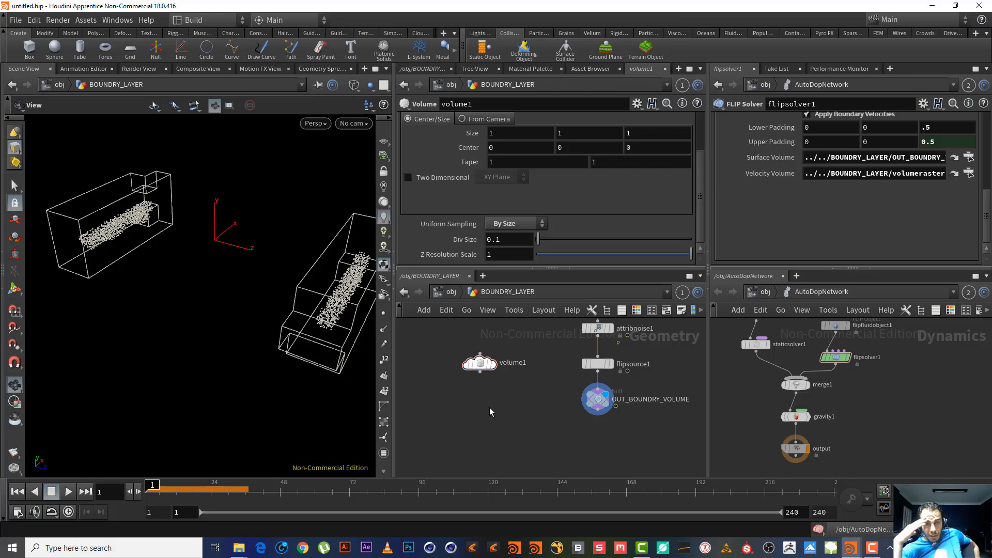
- Add a displayed Match Size node with the vel volume as first input and OUT_BOUNDRY_VOLUME as second input
{"action": "key", "text": "Tab"}
{"action": "type", "text": "mat"}
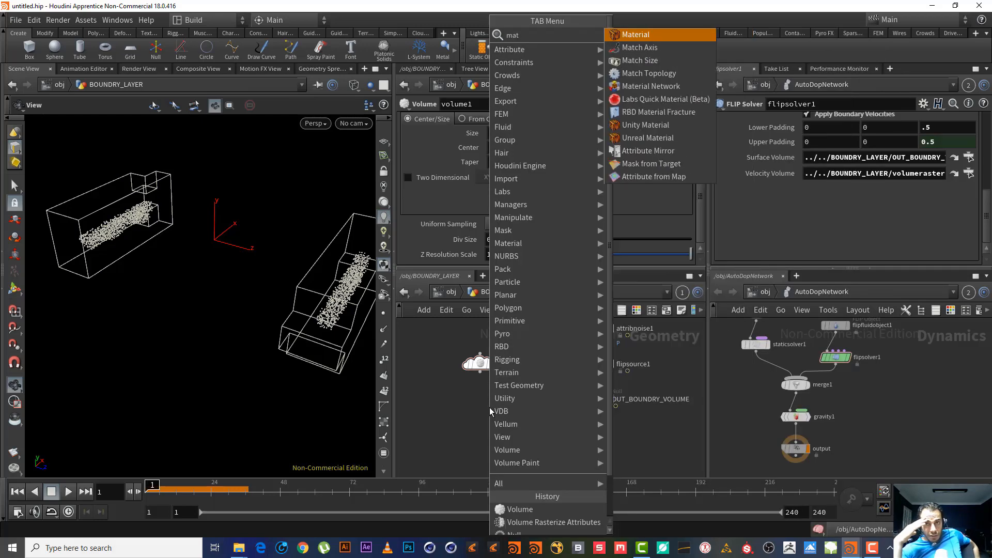
{"action": "key", "text": "Down"}
{"action": "key", "text": "Return"}
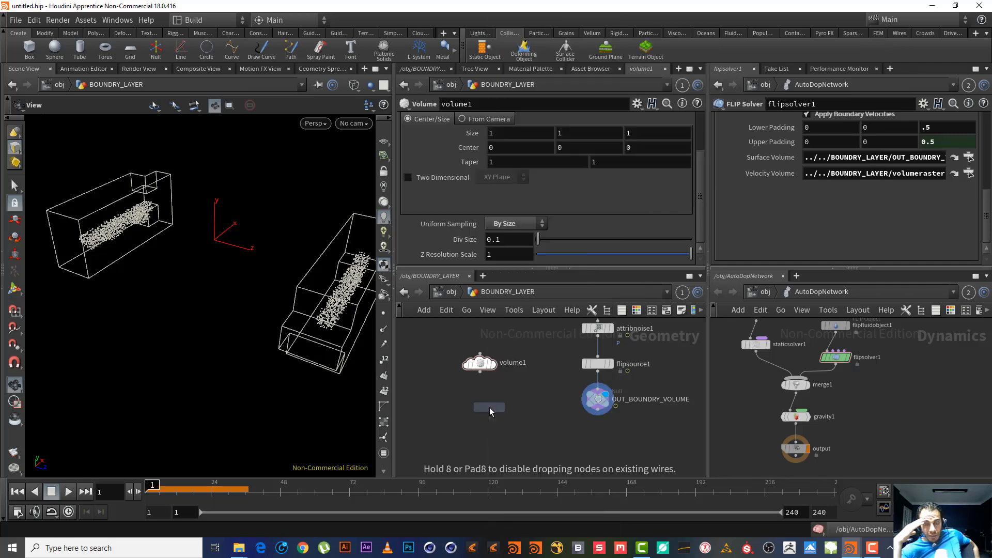
{"action": "left_click", "coordinate": [489, 407]}
{"action": "left_click_drag", "start_coordinate": [481, 371], "coordinate": [598, 410]}
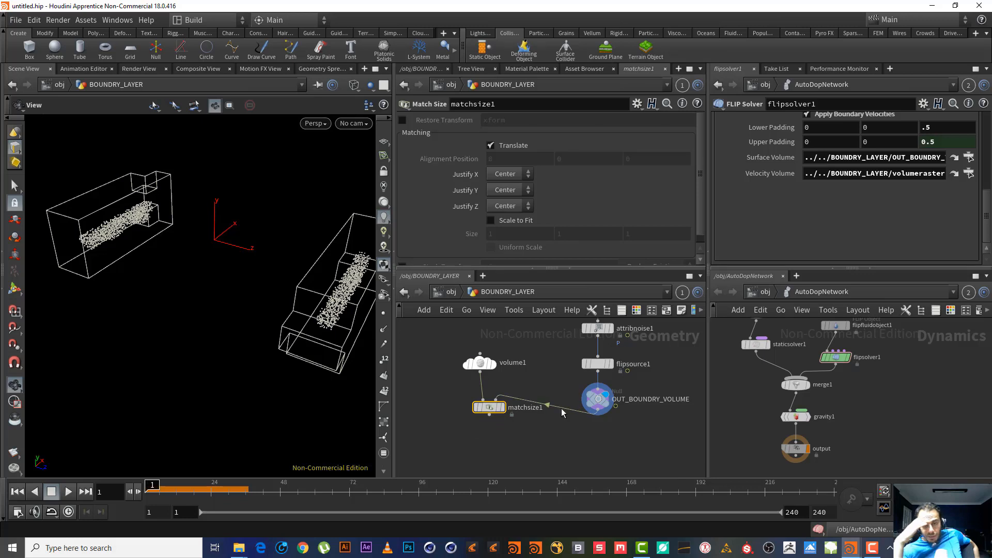
{"action": "left_click", "coordinate": [506, 391]}
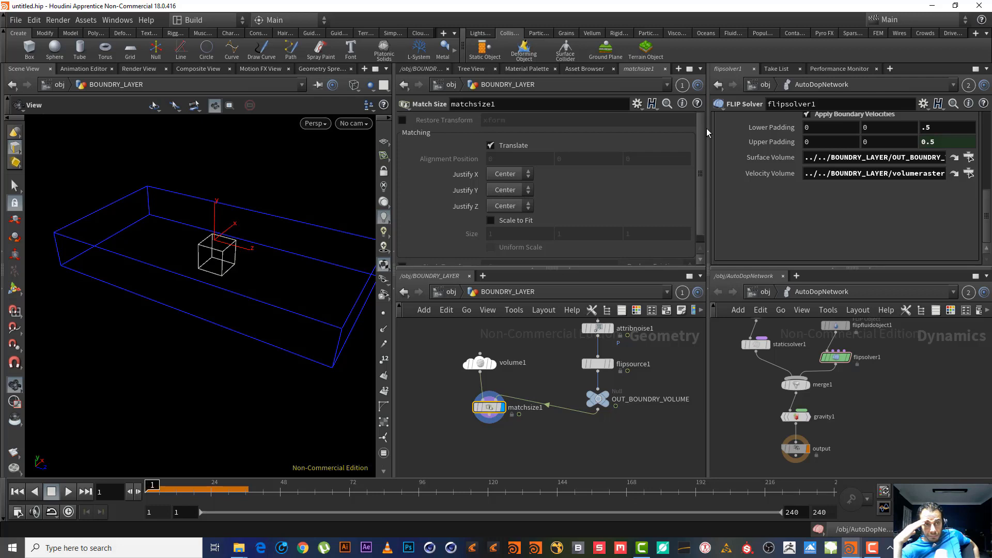
- Inspect the voxel resolution and size in the Match Size node's info
{"action": "scroll", "coordinate": [706, 128], "scroll_direction": "down", "scroll_amount": 1}
{"action": "middle_click_drag", "start_coordinate": [543, 435], "coordinate": [571, 388]}
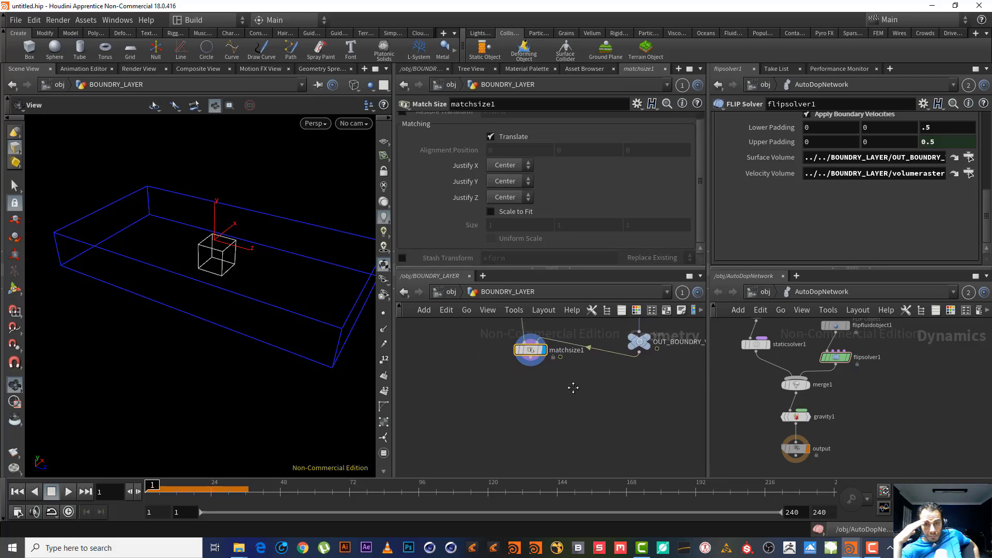
{"action": "left_click", "coordinate": [871, 553]}
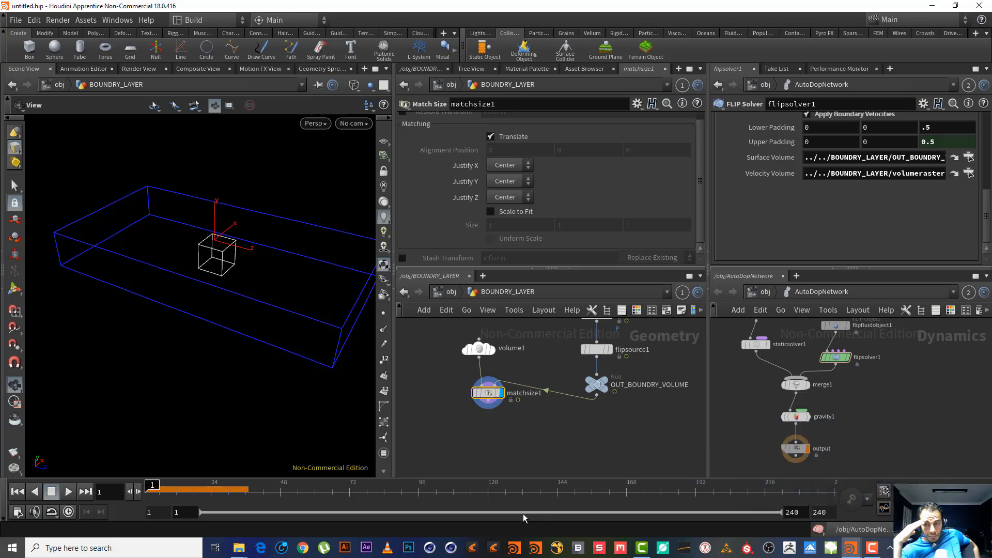
{"action": "middle_click_drag", "start_coordinate": [500, 430], "coordinate": [529, 407]}
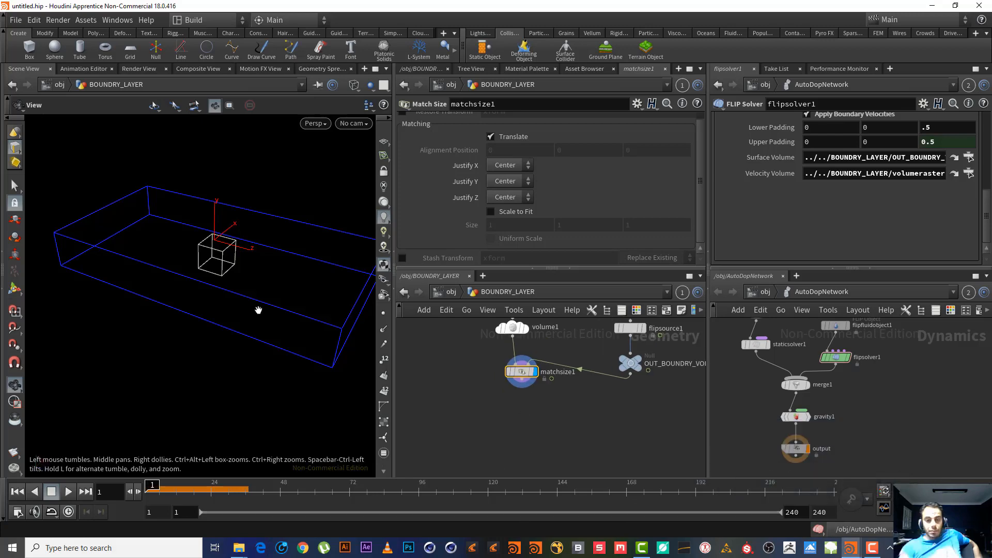
{"action": "left_click", "coordinate": [498, 370]}
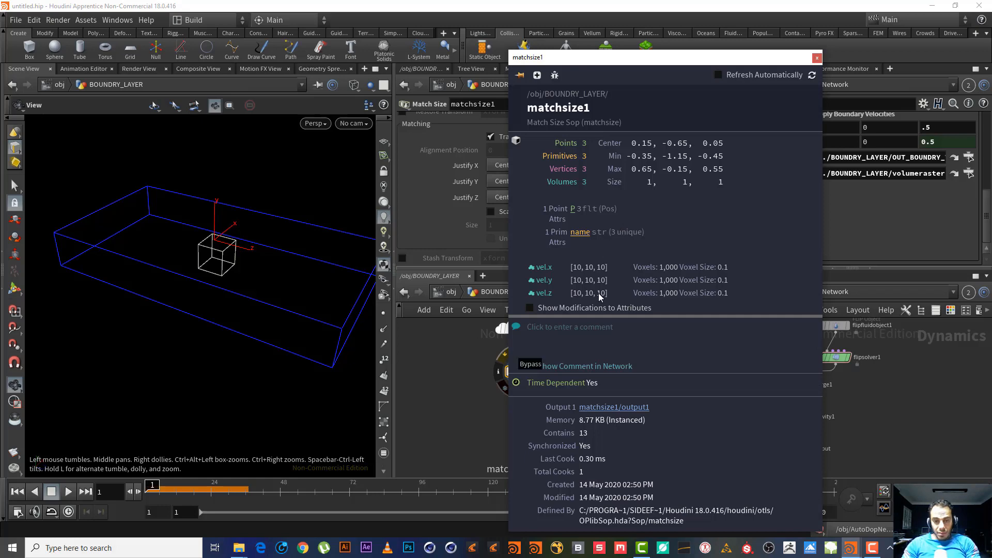
{"action": "left_click_drag", "start_coordinate": [678, 56], "coordinate": [774, 62]}
{"action": "middle_click_drag", "start_coordinate": [558, 350], "coordinate": [540, 367]}
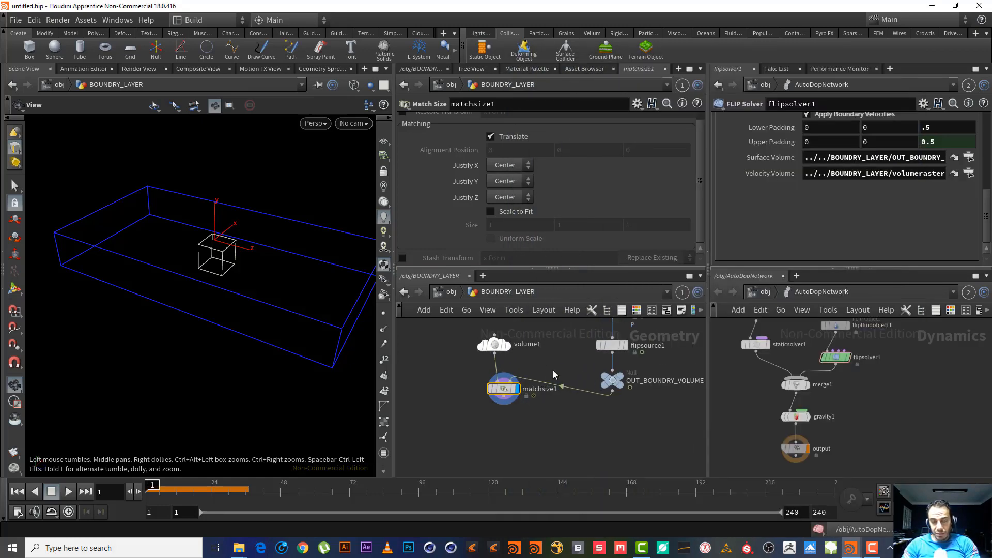
- Enter 0.1 as the vel volume's Div Size and recheck the Match Size node's voxel info
{"action": "left_click", "coordinate": [494, 343]}
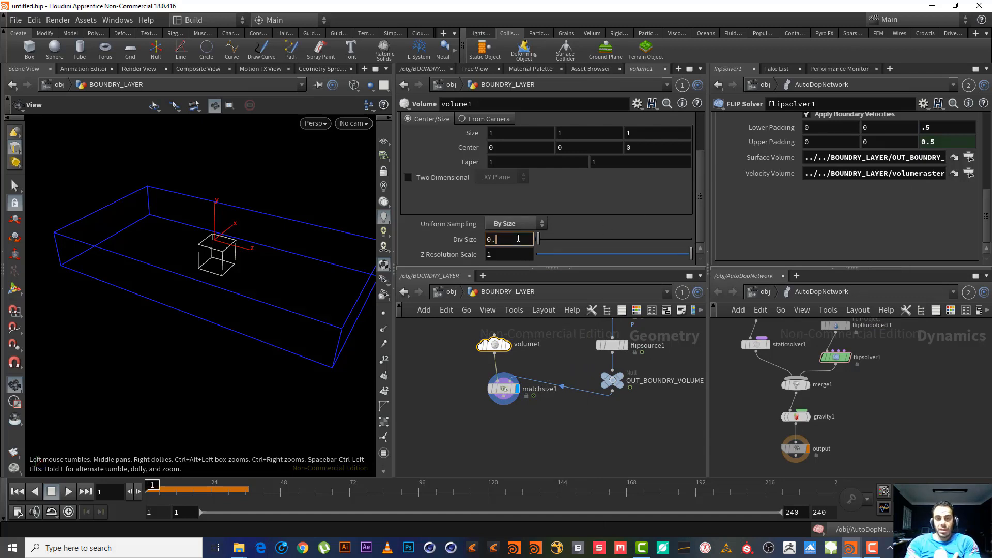
{"action": "type", "text": "1"}
{"action": "key", "text": "Return"}
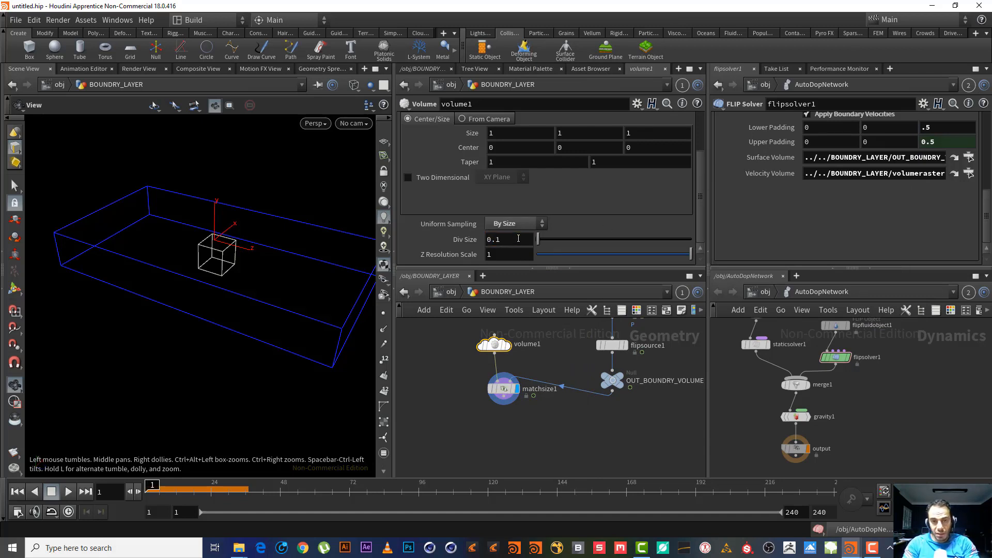
{"action": "left_click", "coordinate": [479, 392]}
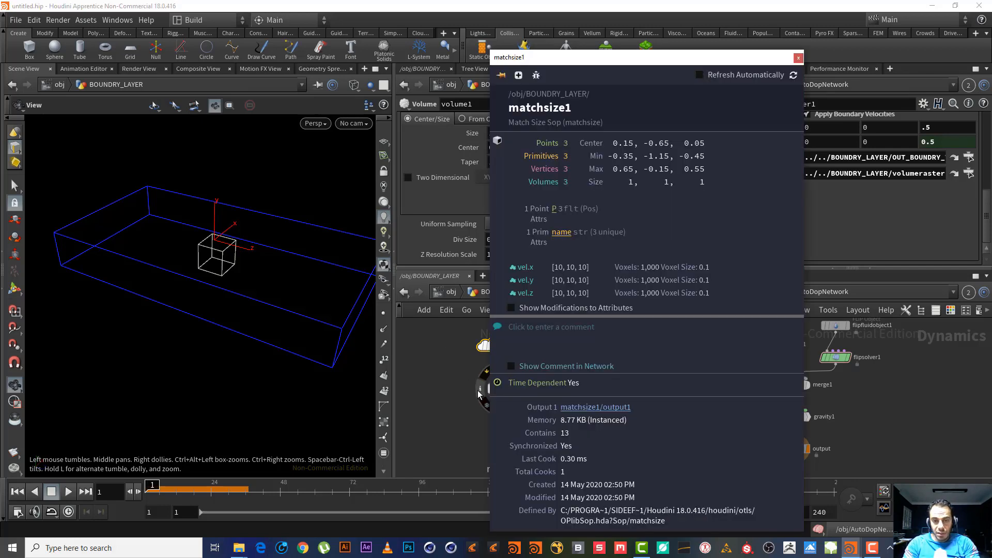
{"action": "left_click", "coordinate": [798, 57]}
- Set the vel volume's Div Size to 0.01 and check the resulting voxels in the Match Size node's info
{"action": "left_click", "coordinate": [506, 241]}
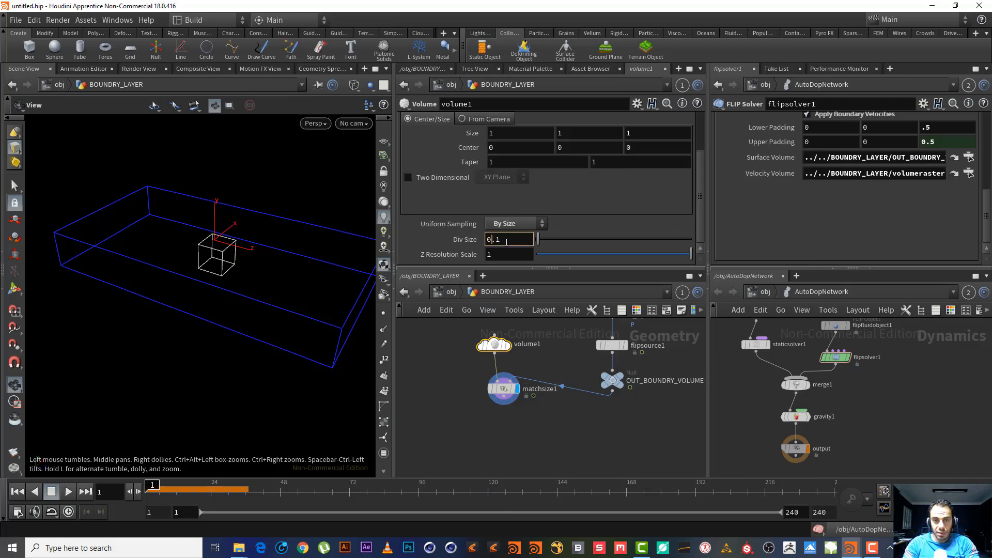
{"action": "type", "text": "0"}
{"action": "key", "text": "Return"}
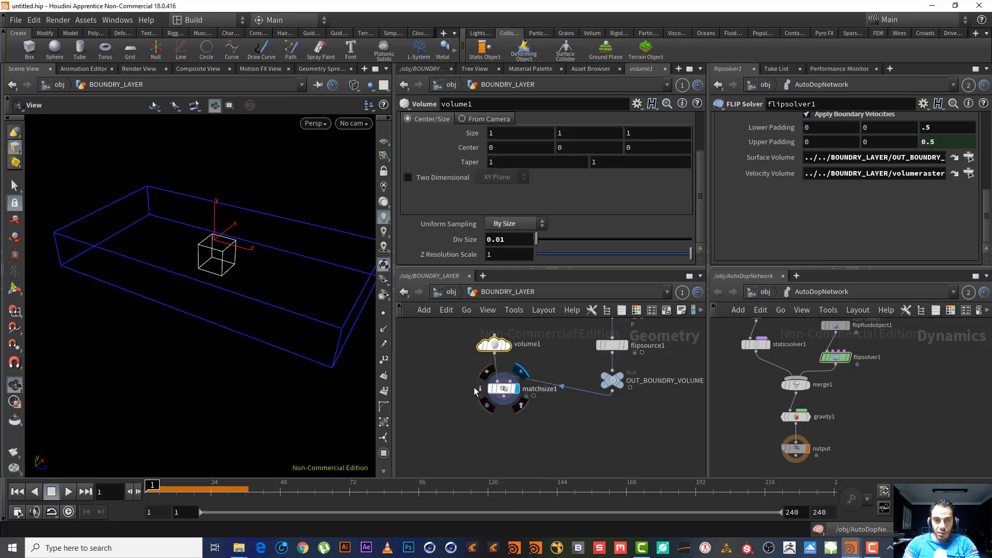
{"action": "left_click", "coordinate": [480, 389]}
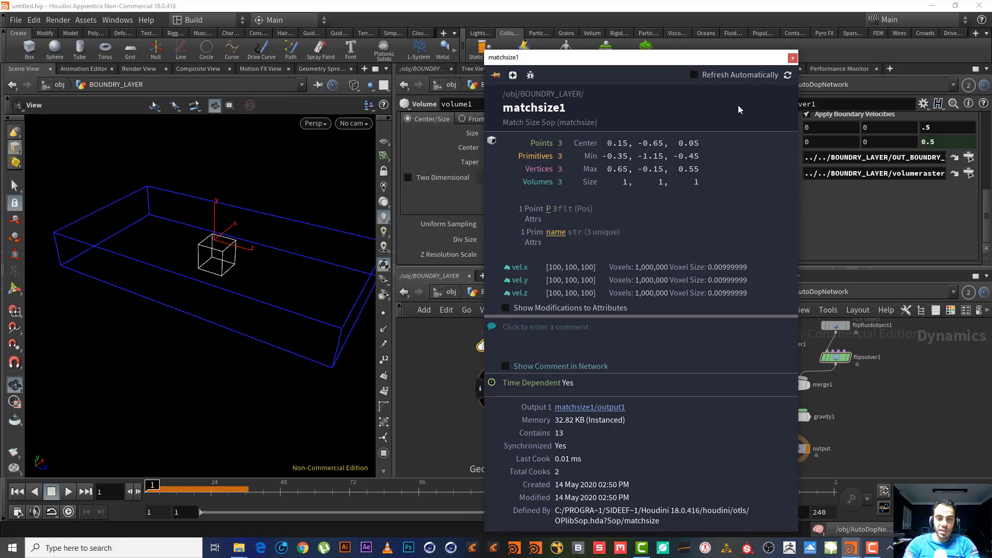
{"action": "left_click", "coordinate": [793, 57]}
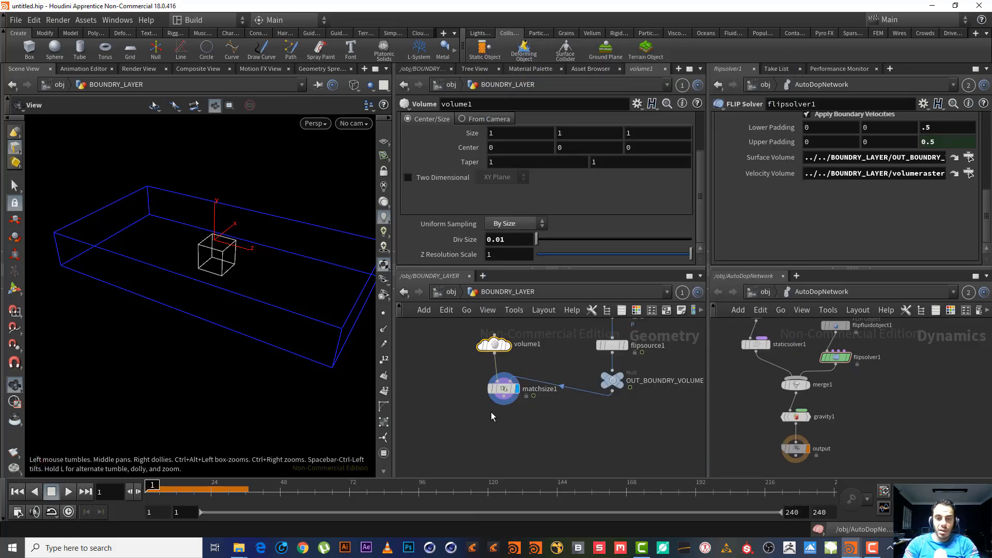
- Add a Volume Trail node below matchsize1 and connect the matchsize1 output to both of its inputs
{"action": "middle_click_drag", "start_coordinate": [541, 428], "coordinate": [538, 397]}
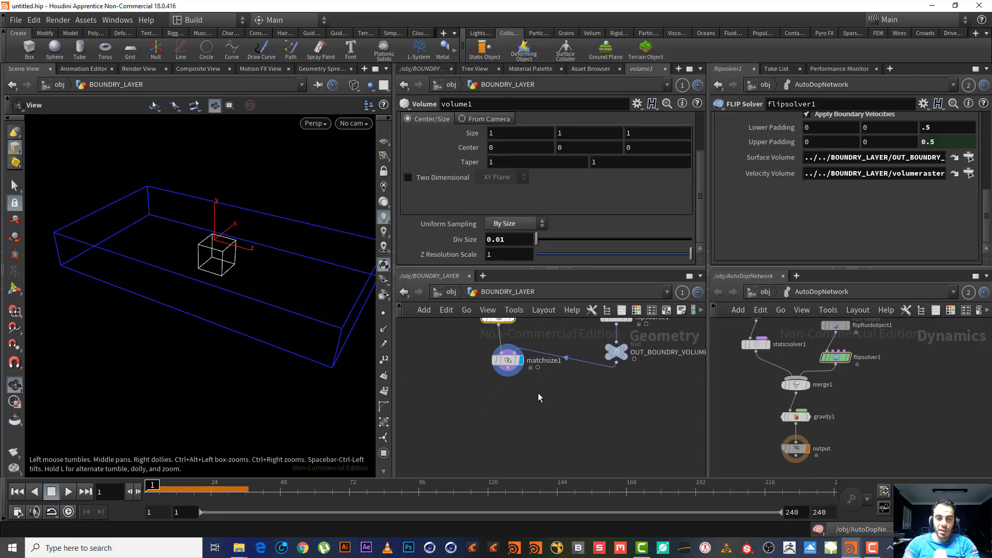
{"action": "left_click", "coordinate": [507, 372]}
{"action": "left_click", "coordinate": [508, 419]}
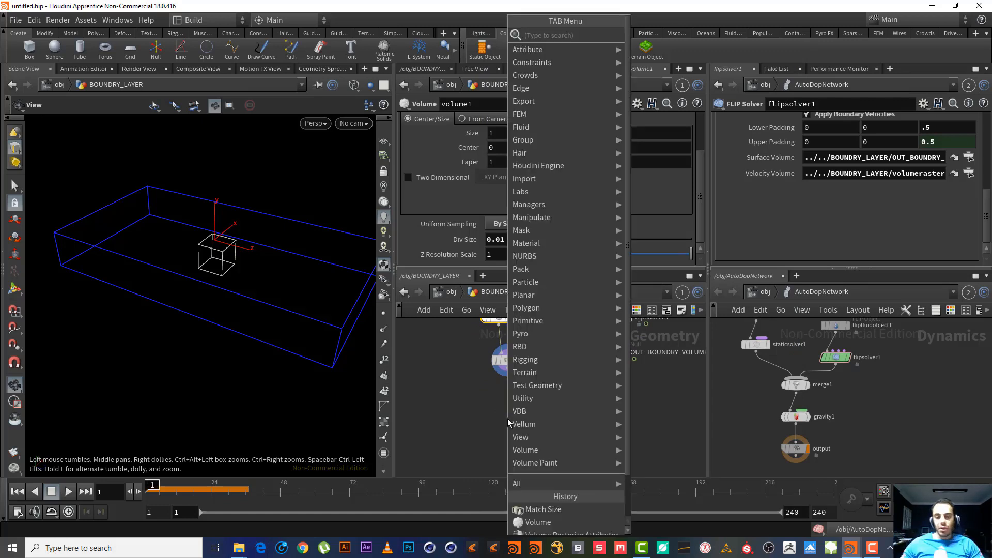
{"action": "type", "text": "tra"}
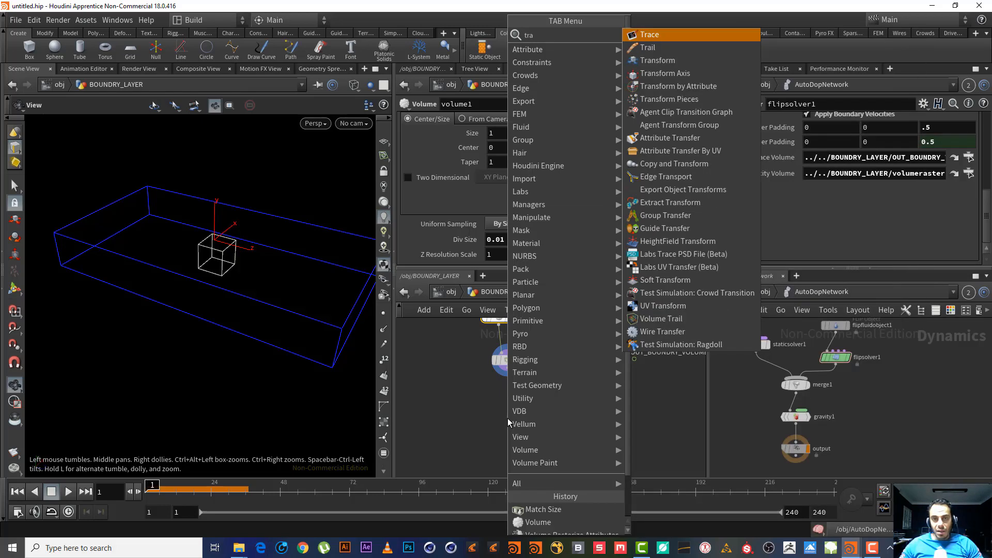
{"action": "key", "text": "BackSpace"}
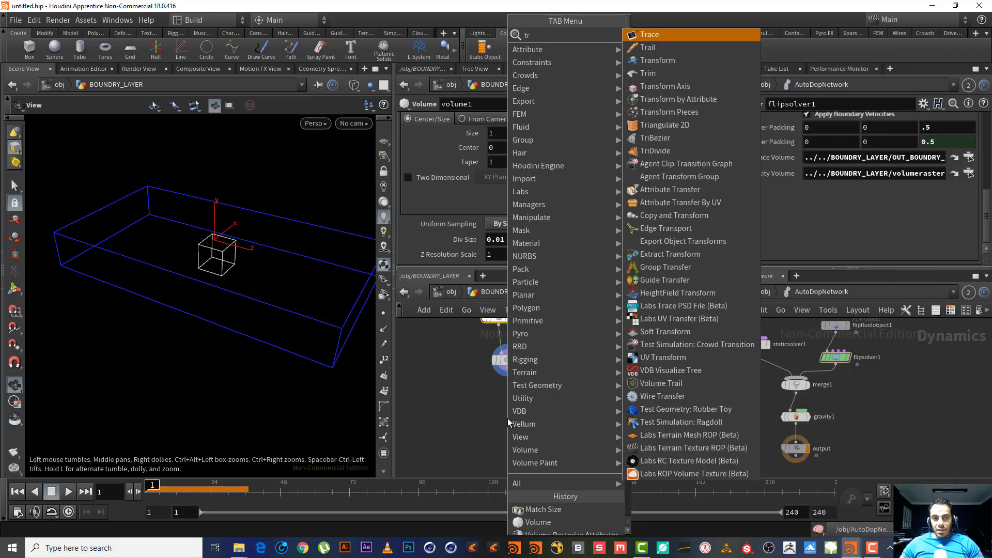
{"action": "type", "text": "ai"}
{"action": "key", "text": "Down"}
{"action": "key", "text": "Return"}
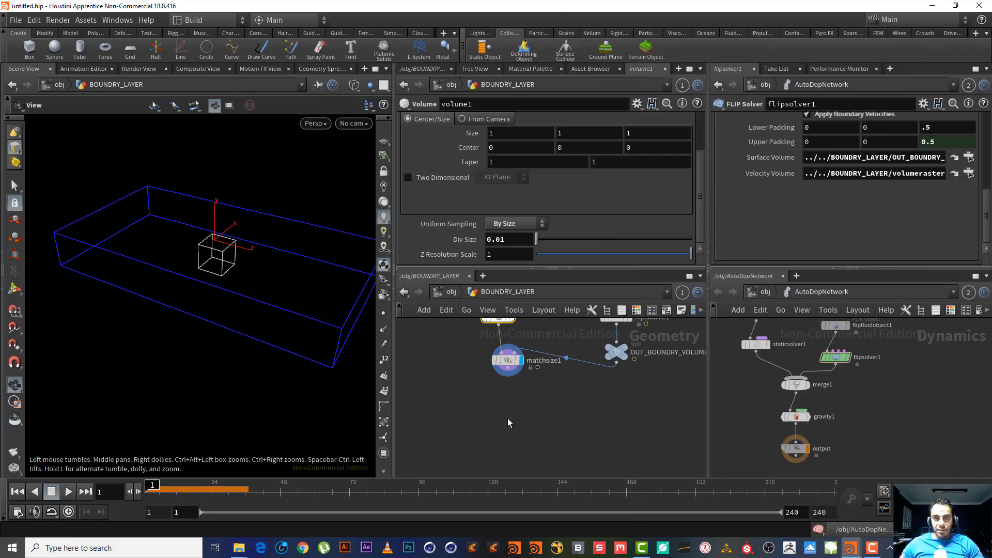
{"action": "left_click", "coordinate": [507, 420]}
{"action": "left_click_drag", "start_coordinate": [504, 432], "coordinate": [505, 445]}
{"action": "left_click", "coordinate": [508, 368]}
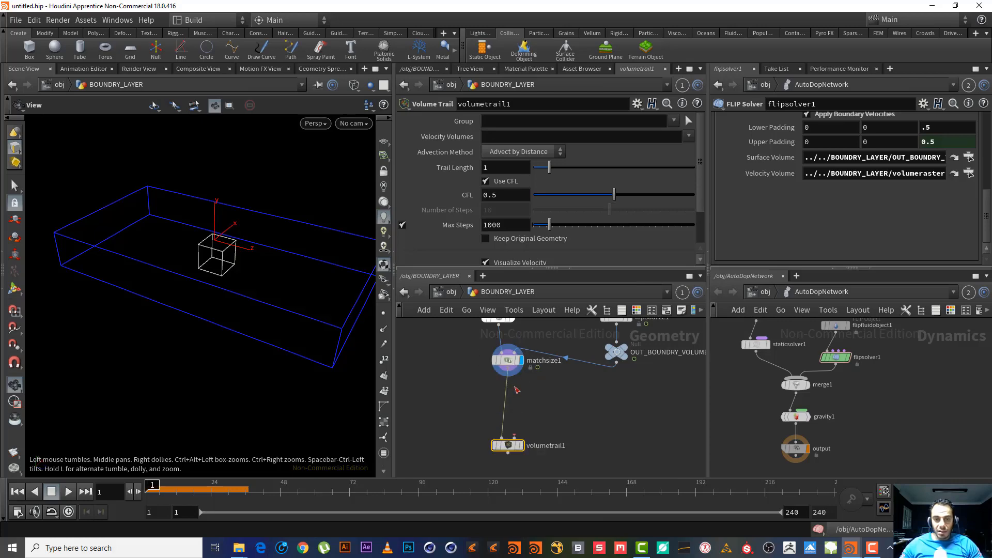
{"action": "left_click", "coordinate": [515, 438]}
- Insert a Volume Slice node between matchsize1 and the Volume Trail's first input, and display the Volume Trail
{"action": "key", "text": "Tab"}
{"action": "type", "text": "vol s"}
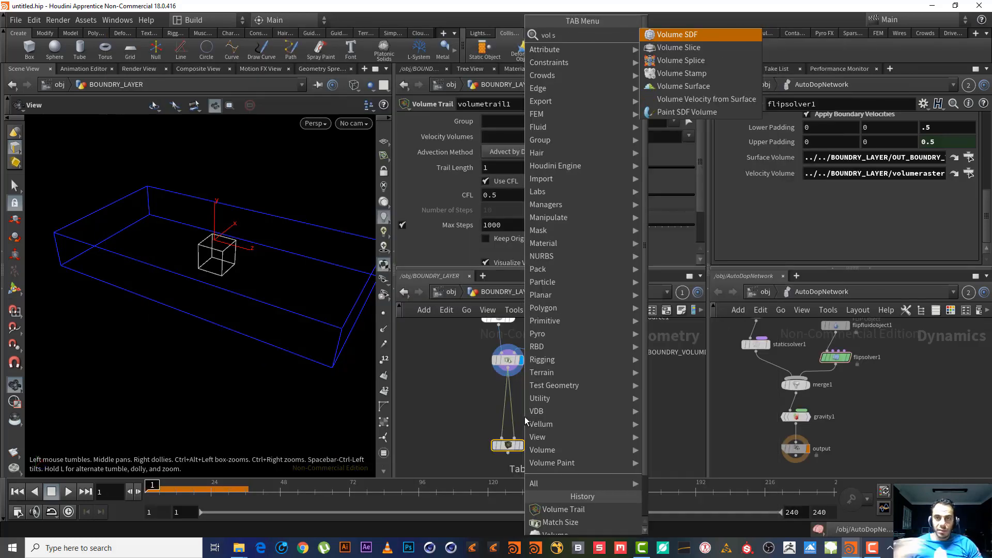
{"action": "key", "text": "Return"}
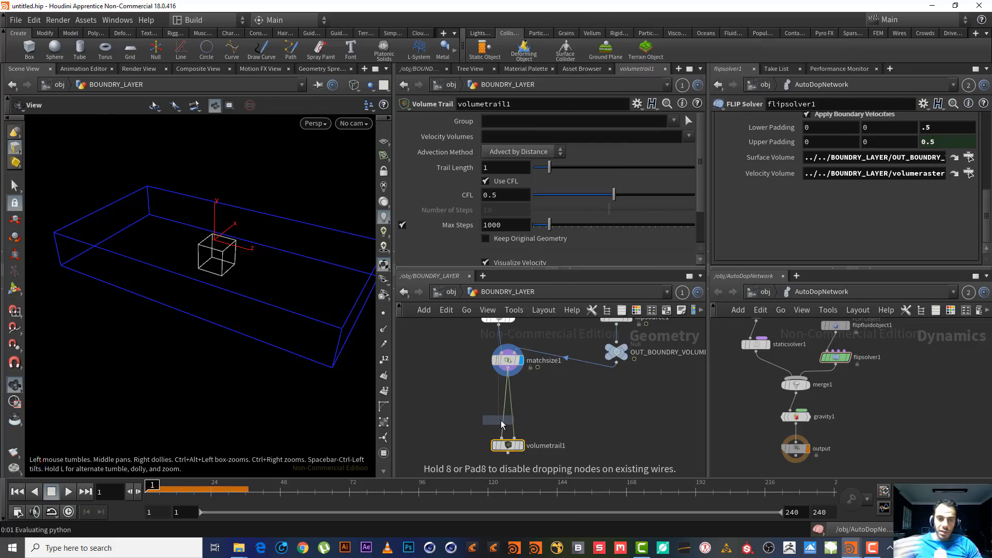
{"action": "left_click", "coordinate": [501, 420]}
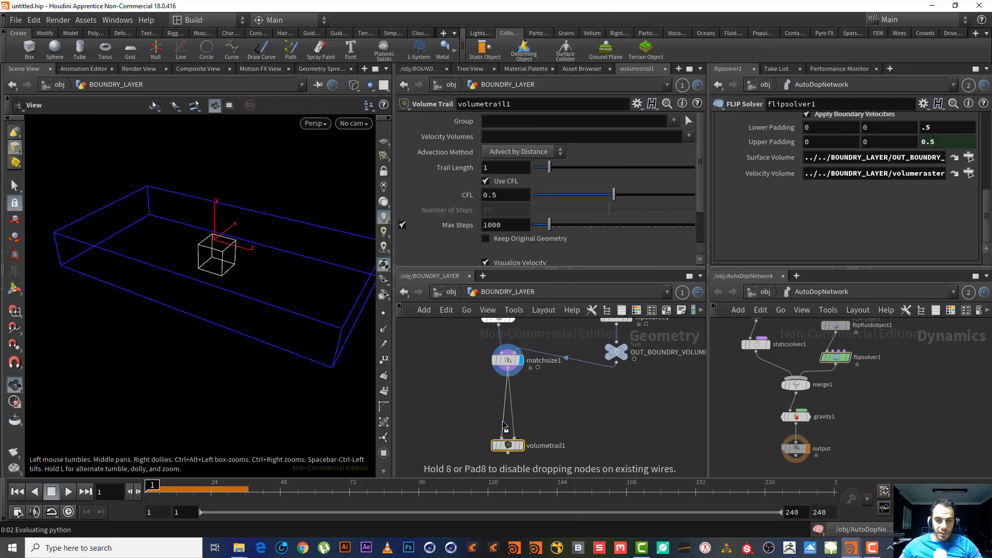
{"action": "left_click", "coordinate": [513, 453]}
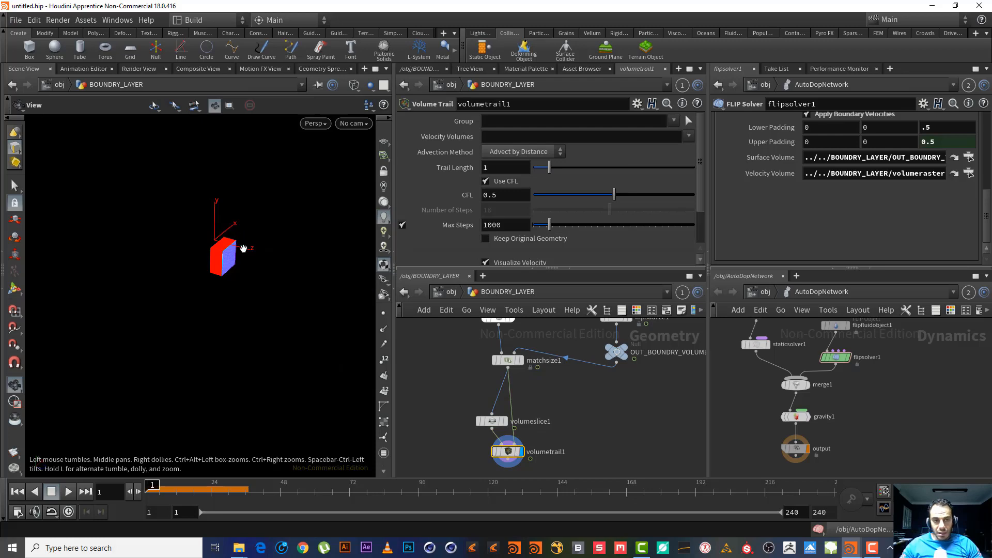
- Set the Volume Slice's Plane to YZ Plane
{"action": "right_click_drag", "start_coordinate": [222, 249], "coordinate": [494, 222]}
{"action": "left_click_drag", "start_coordinate": [216, 317], "coordinate": [225, 279]}
{"action": "right_click_drag", "start_coordinate": [226, 279], "coordinate": [347, 268]}
{"action": "left_click_drag", "start_coordinate": [227, 275], "coordinate": [208, 277]}
{"action": "right_click_drag", "start_coordinate": [228, 279], "coordinate": [204, 290]}
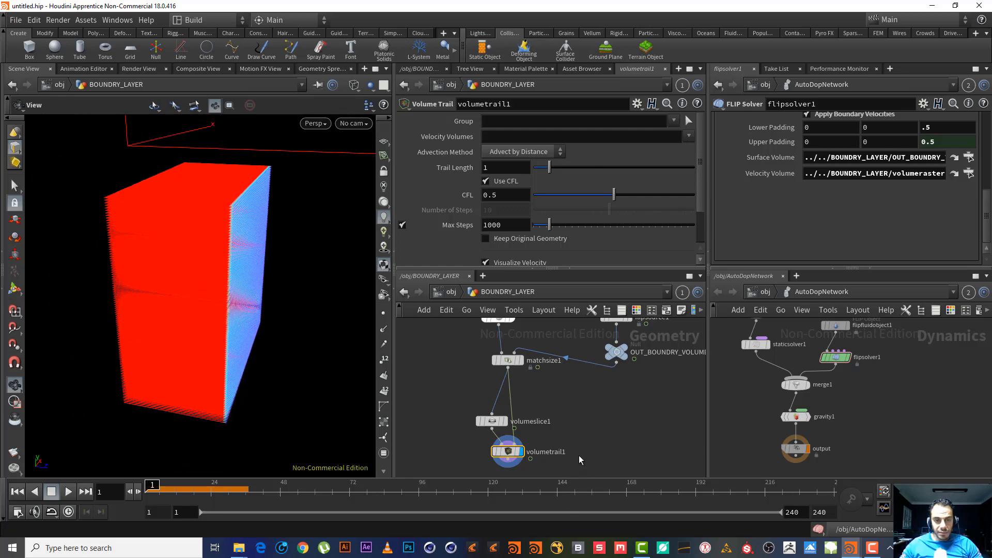
{"action": "left_click_drag", "start_coordinate": [581, 441], "coordinate": [477, 454]}
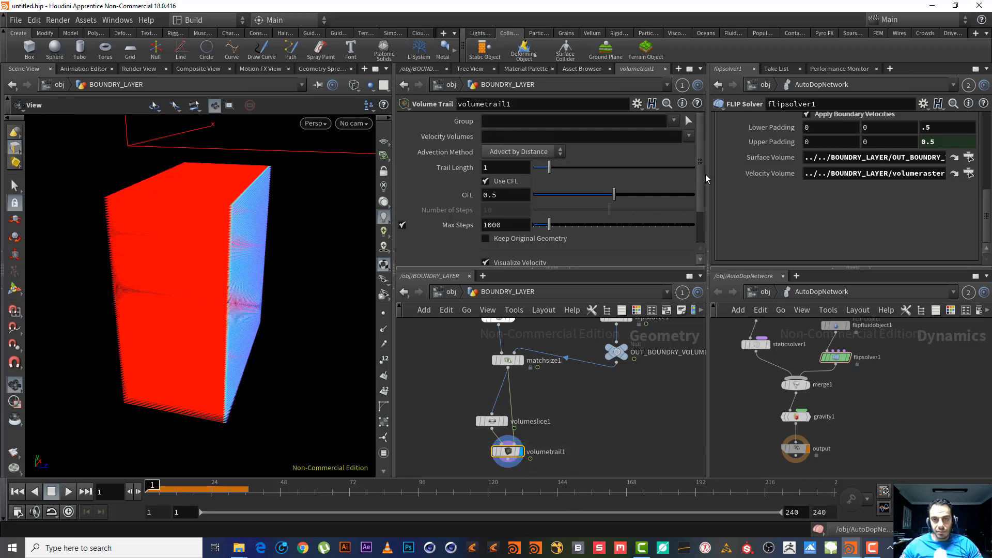
{"action": "left_click_drag", "start_coordinate": [705, 175], "coordinate": [697, 213]}
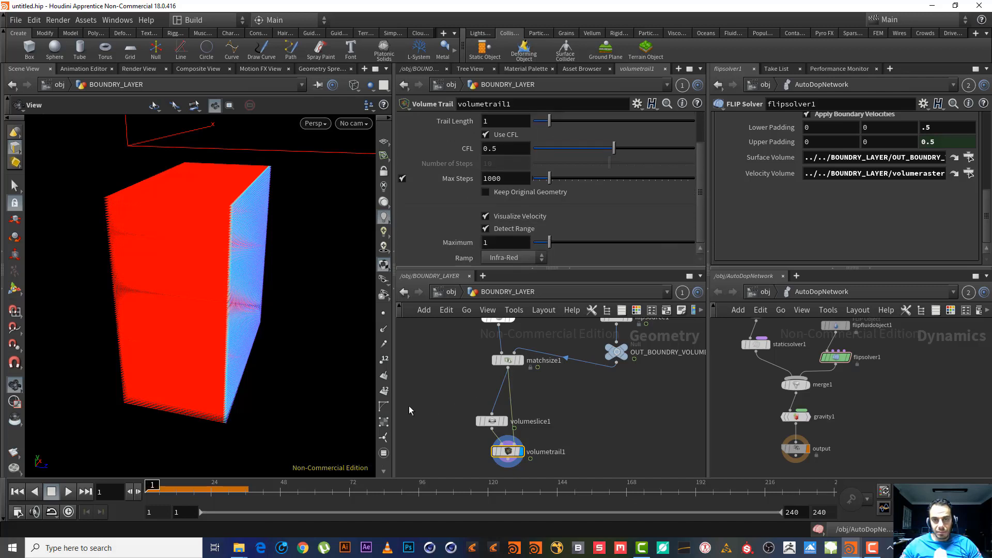
{"action": "left_click", "coordinate": [492, 421]}
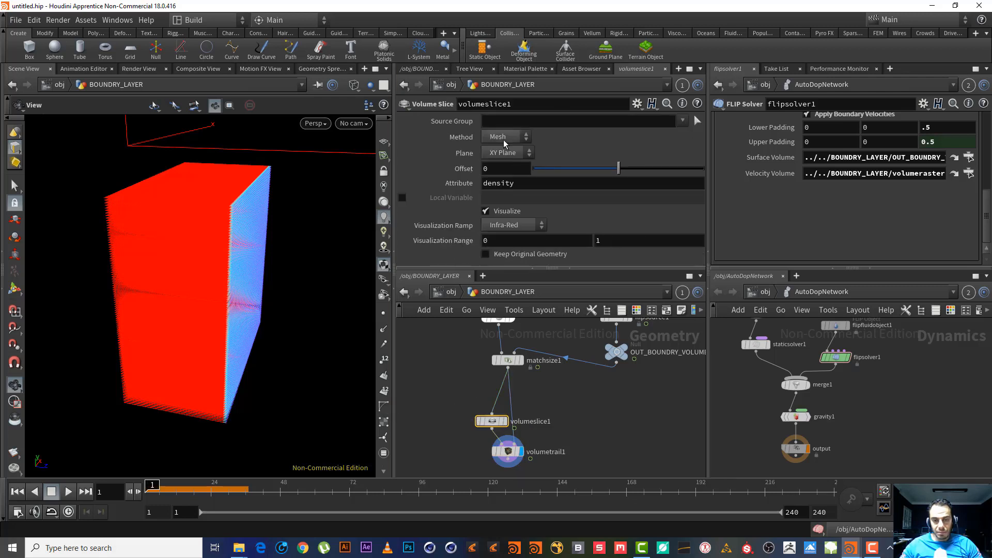
{"action": "left_click", "coordinate": [514, 154]}
{"action": "left_click", "coordinate": [512, 178]}
{"action": "left_click", "coordinate": [510, 154]}
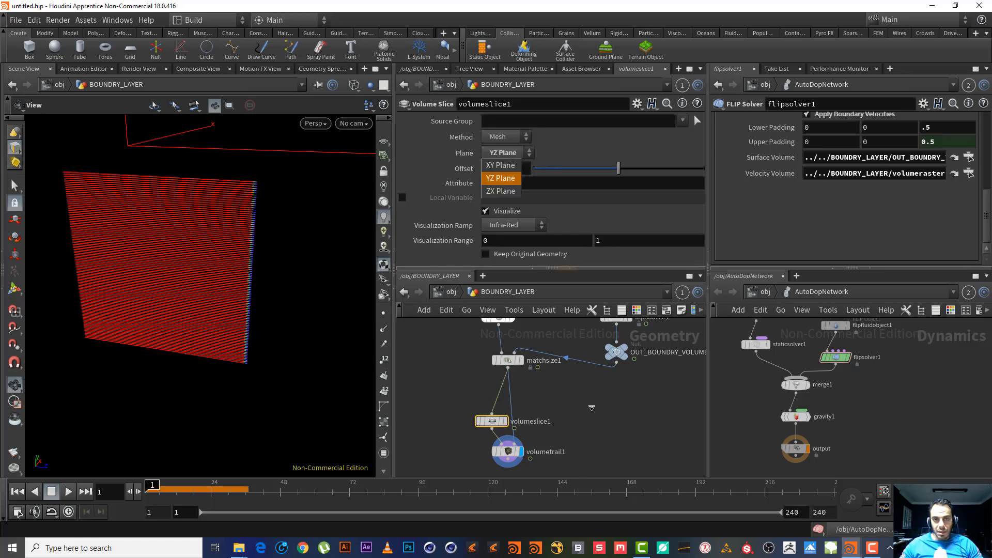
{"action": "key", "text": "Escape"}
- Examine the sliced velocity trails in the viewport from several angles and distances
{"action": "mouse_move", "coordinate": [248, 272]}
{"action": "left_mouse_down"}
{"action": "mouse_move", "coordinate": [277, 243]}
{"action": "mouse_move", "coordinate": [254, 257]}
{"action": "left_mouse_up"}
{"action": "right_click_drag", "start_coordinate": [255, 256], "coordinate": [215, 270]}
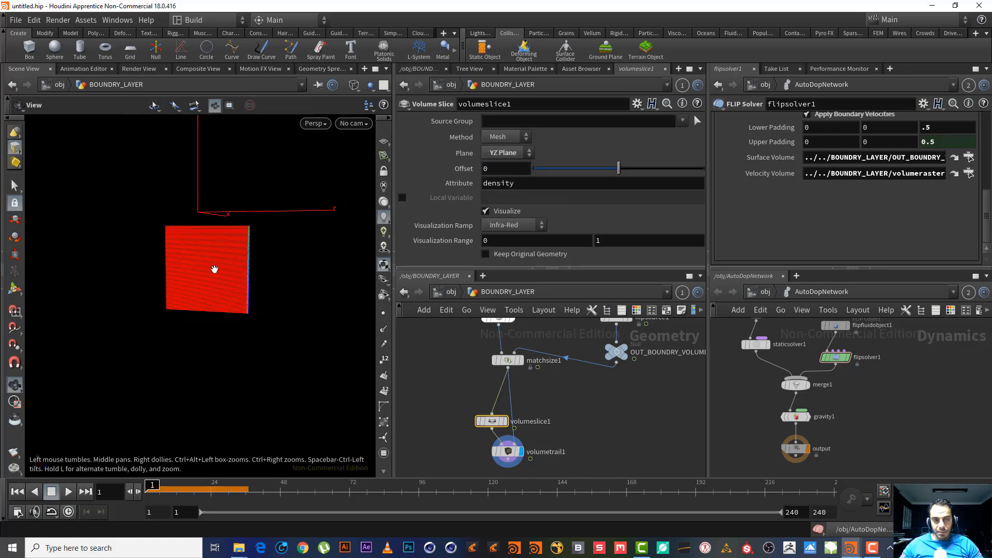
{"action": "left_click_drag", "start_coordinate": [215, 270], "coordinate": [204, 294]}
{"action": "right_click_drag", "start_coordinate": [204, 294], "coordinate": [115, 354]}
{"action": "left_click_drag", "start_coordinate": [115, 354], "coordinate": [207, 288]}
{"action": "middle_click_drag", "start_coordinate": [207, 288], "coordinate": [84, 233]}
{"action": "right_click_drag", "start_coordinate": [201, 258], "coordinate": [240, 253]}
{"action": "middle_click_drag", "start_coordinate": [138, 245], "coordinate": [217, 262]}
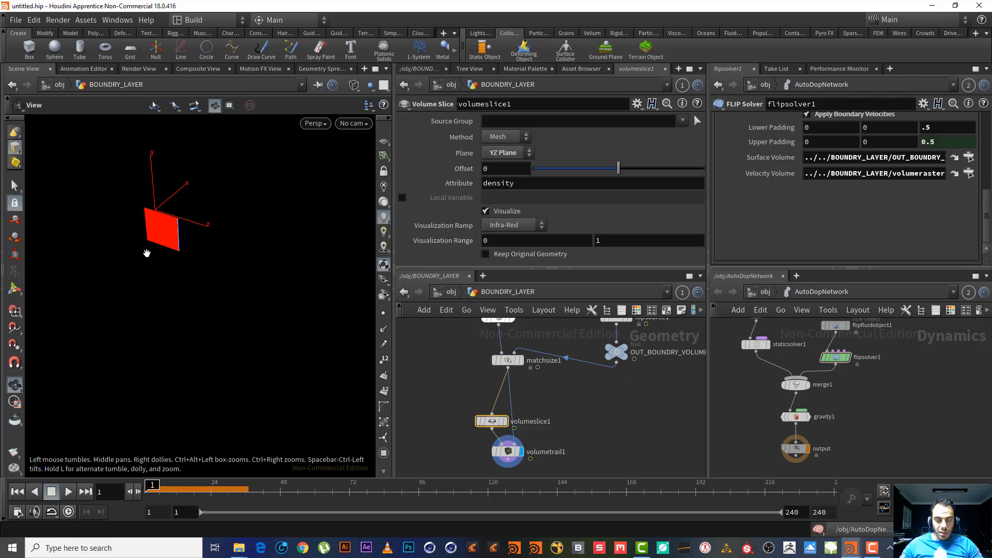
- Move the object_merge1 and bound1 nodes together, away from the main node chain
{"action": "middle_click_drag", "start_coordinate": [627, 405], "coordinate": [558, 456]}
{"action": "middle_click_drag", "start_coordinate": [627, 370], "coordinate": [566, 428]}
{"action": "scroll", "coordinate": [642, 371], "scroll_direction": "down", "scroll_amount": 3}
{"action": "middle_click_drag", "start_coordinate": [573, 336], "coordinate": [559, 378]}
{"action": "left_click_drag", "start_coordinate": [570, 371], "coordinate": [504, 330]}
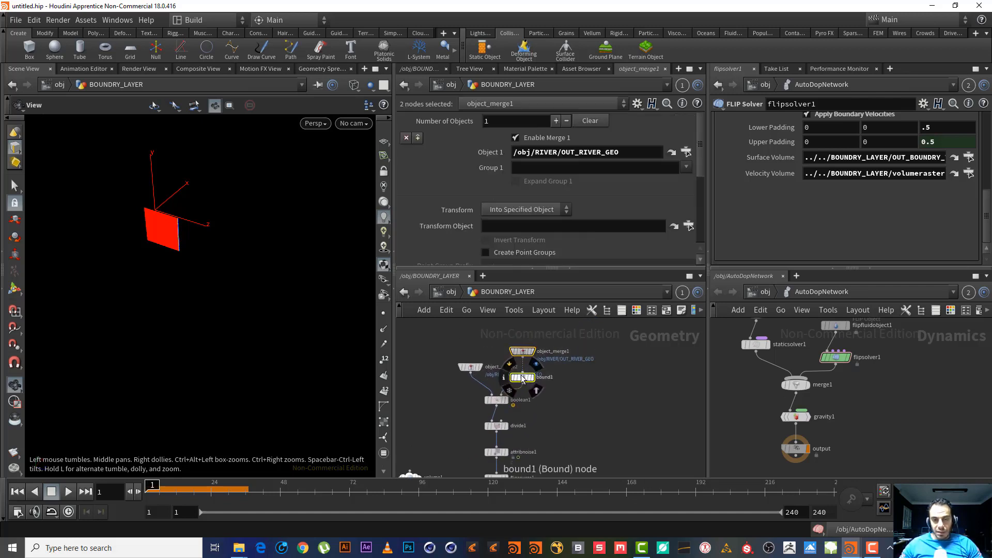
{"action": "left_click_drag", "start_coordinate": [526, 377], "coordinate": [591, 384]}
{"action": "left_click", "coordinate": [601, 420]}
- Try connecting object_merge1 with the river geometry to flipsource1's second input and check the velocity trails
{"action": "middle_click_drag", "start_coordinate": [616, 432], "coordinate": [606, 405]}
{"action": "scroll", "coordinate": [619, 368], "scroll_direction": "down", "scroll_amount": 3}
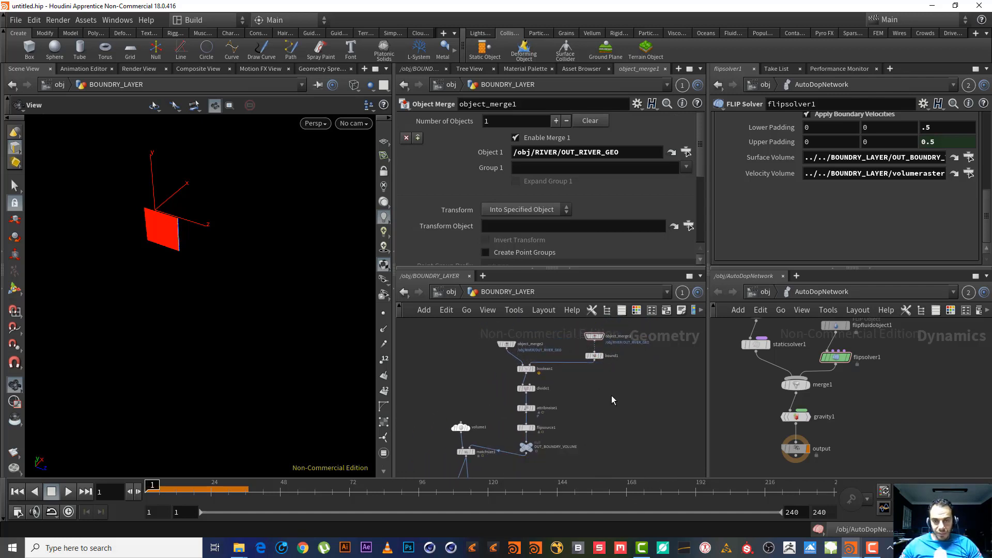
{"action": "left_click", "coordinate": [594, 341]}
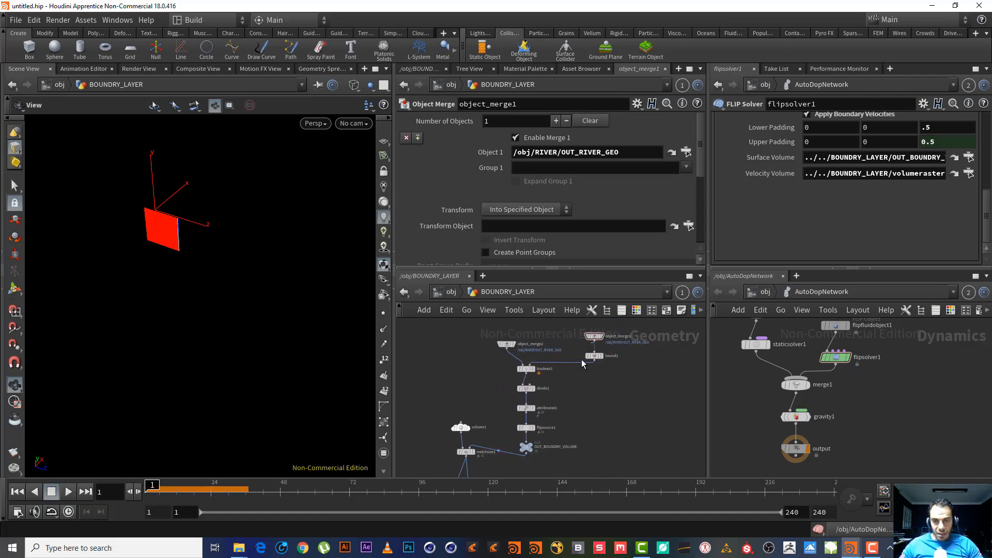
{"action": "left_click", "coordinate": [529, 425]}
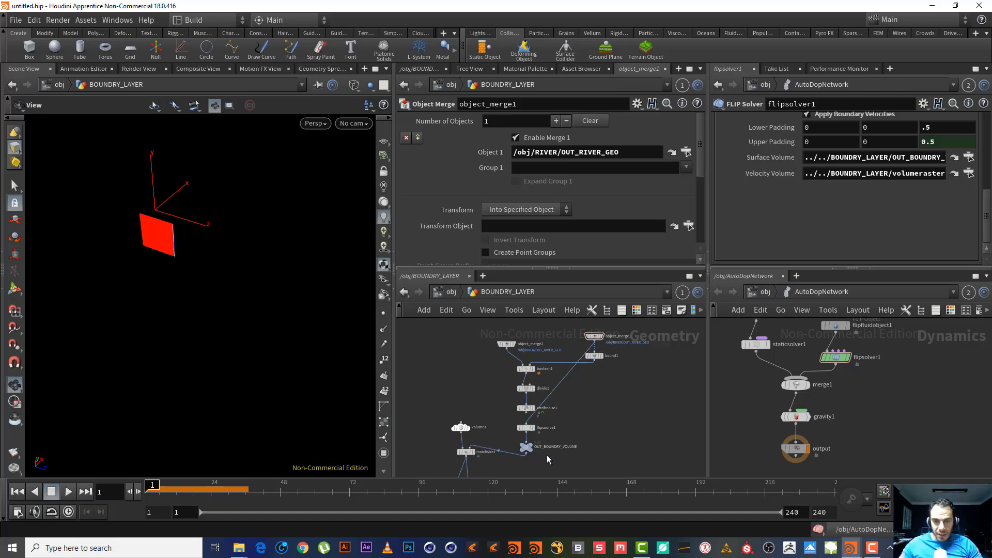
{"action": "middle_click_drag", "start_coordinate": [568, 426], "coordinate": [582, 371]}
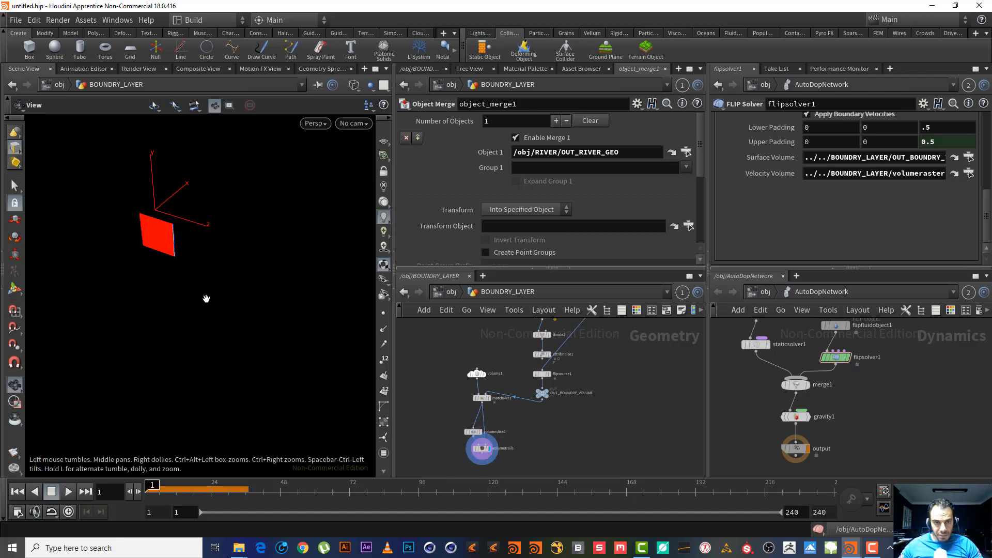
{"action": "scroll", "coordinate": [204, 296], "scroll_direction": "down", "scroll_amount": 5}
{"action": "scroll", "coordinate": [503, 422], "scroll_direction": "up", "scroll_amount": 3}
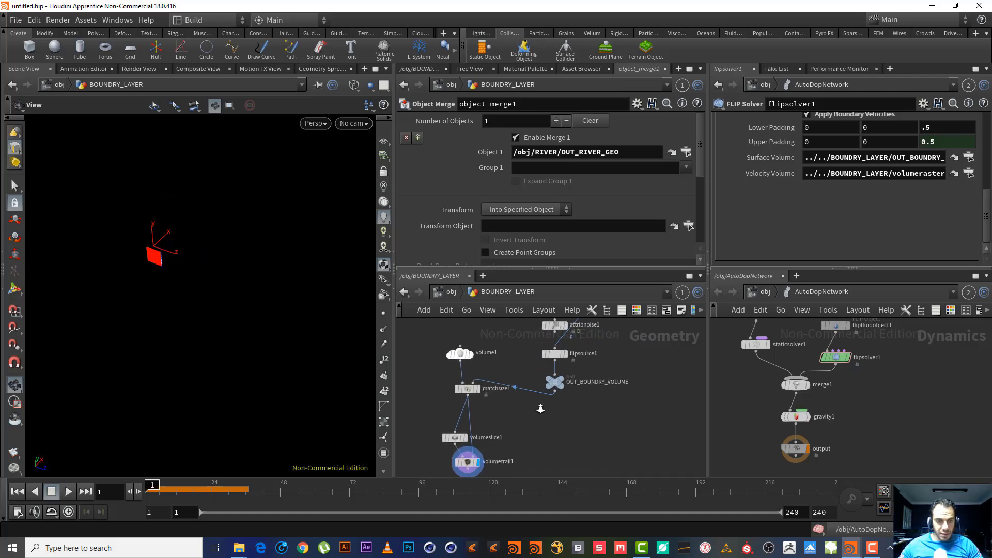
- Try the XY Plane and ZX Plane options on the Volume Slice node
{"action": "left_click", "coordinate": [438, 444]}
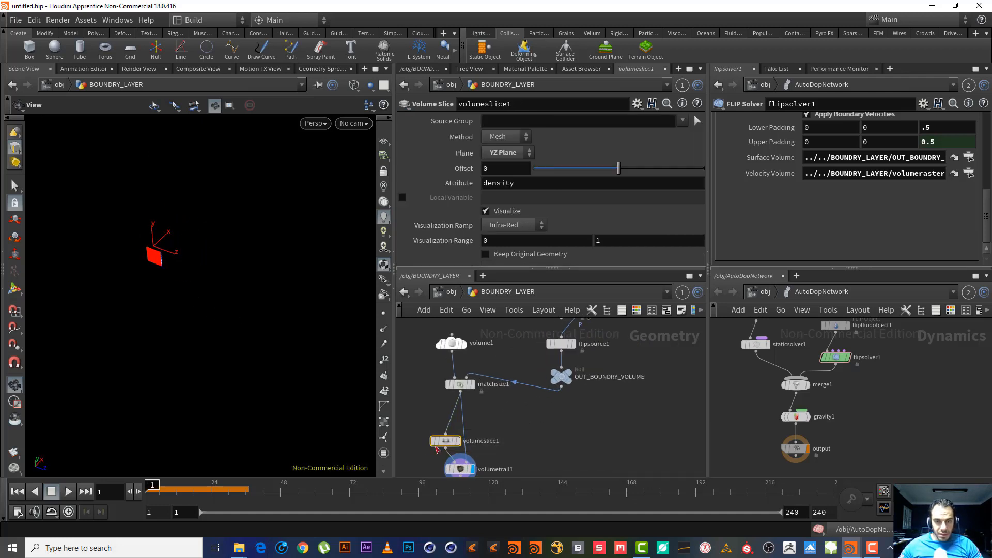
{"action": "left_click", "coordinate": [509, 153]}
{"action": "left_click", "coordinate": [502, 153]}
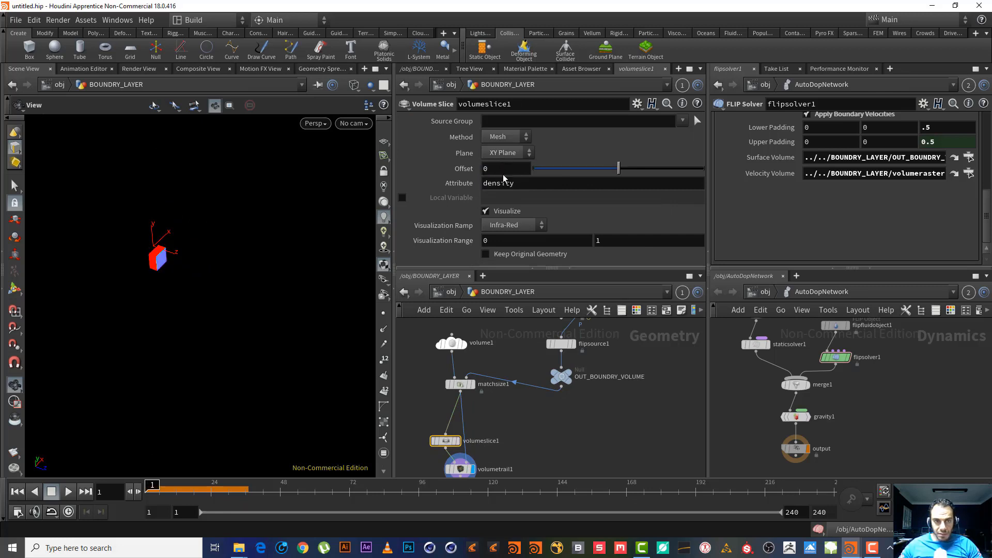
{"action": "left_click", "coordinate": [506, 153]}
{"action": "left_click", "coordinate": [504, 190]}
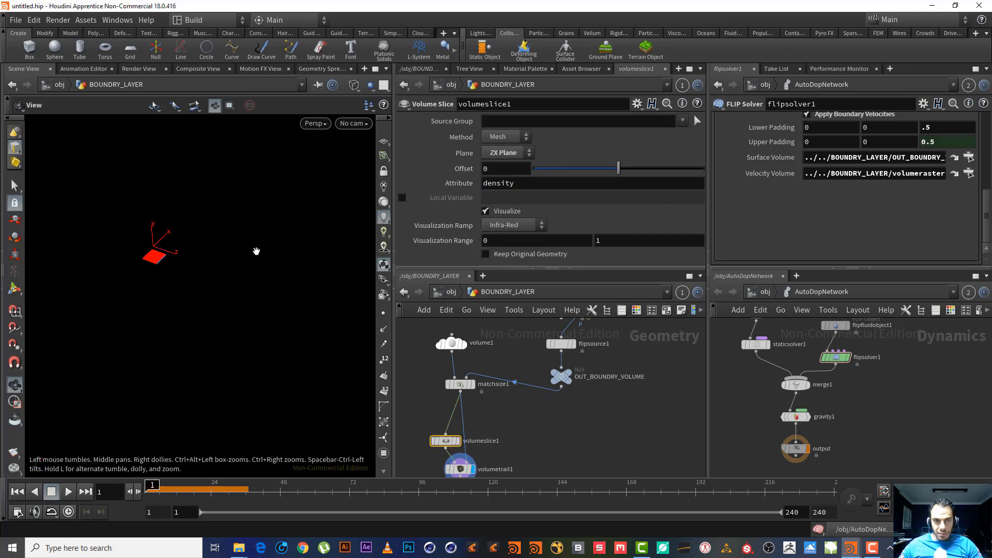
- Undo the slice plane changes and the object_merge1 connection to flipsource1
{"action": "key", "text": "ctrl+z"}
{"action": "key", "text": "ctrl+z"}
{"action": "key", "text": "ctrl+z"}
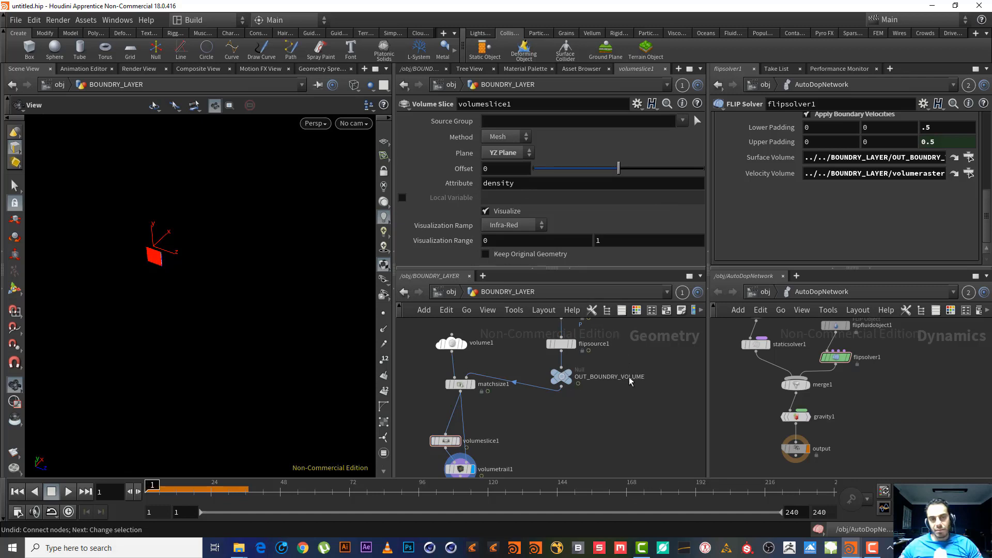
- Move the Volume Slice and Volume Trail nodes together, off to the side below matchsize1
{"action": "middle_click_drag", "start_coordinate": [629, 381], "coordinate": [621, 457]}
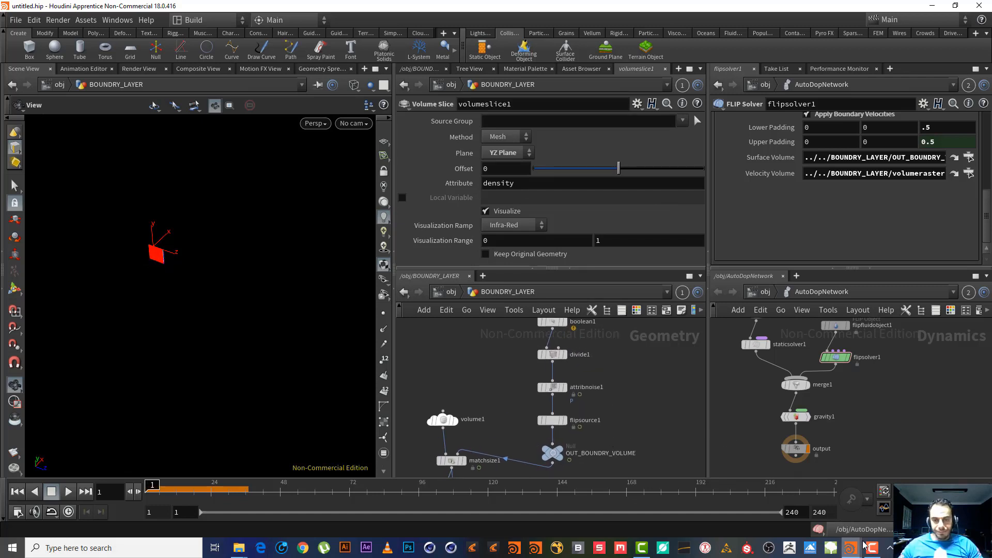
{"action": "scroll", "coordinate": [554, 349], "scroll_direction": "down", "scroll_amount": 3}
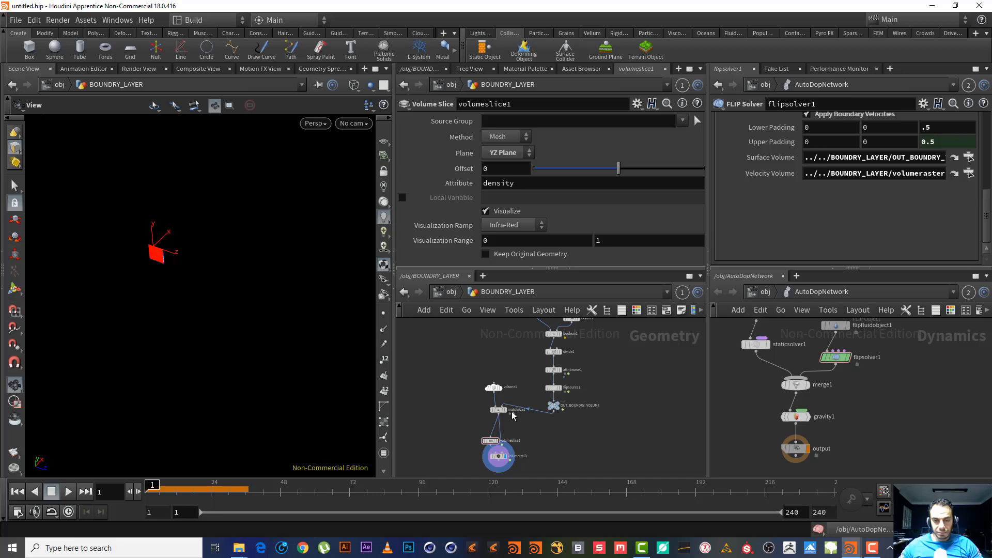
{"action": "middle_click_drag", "start_coordinate": [513, 416], "coordinate": [536, 355]}
{"action": "left_click_drag", "start_coordinate": [550, 427], "coordinate": [502, 377]}
{"action": "left_click_drag", "start_coordinate": [525, 398], "coordinate": [507, 399]}
{"action": "scroll", "coordinate": [525, 367], "scroll_direction": "up", "scroll_amount": 5}
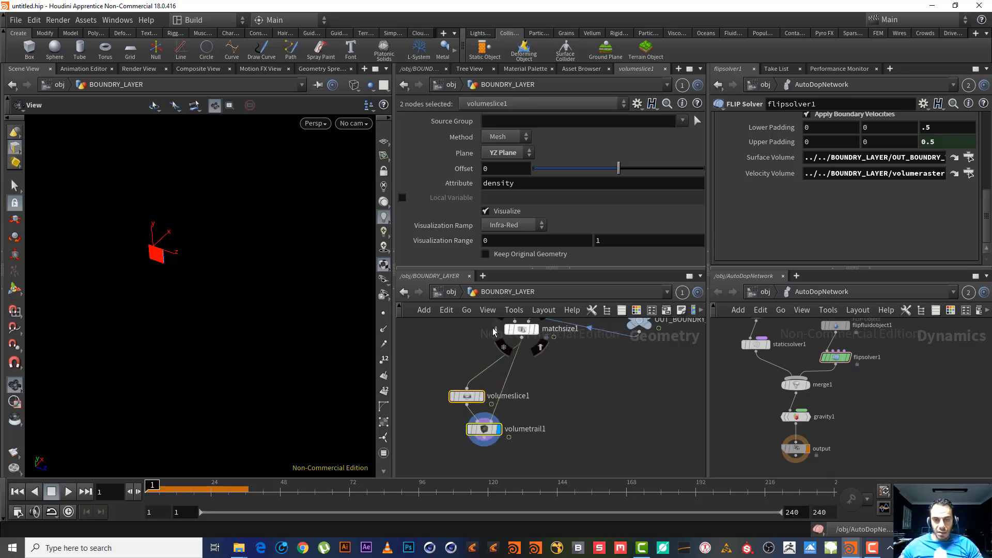
- Inspect the vel volumes' size and voxel resolution in matchsize1's info, and close the info and console windows
{"action": "left_click", "coordinate": [495, 329]}
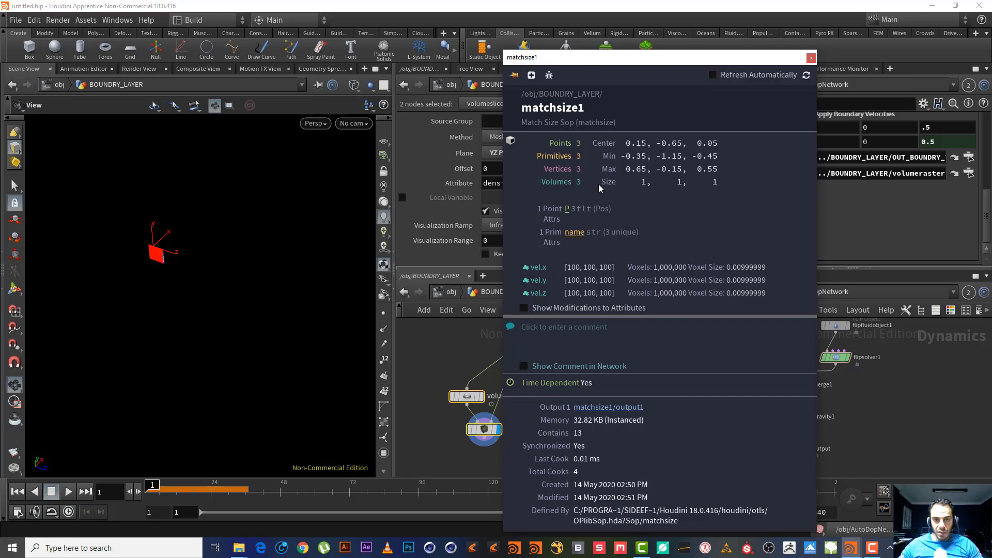
{"action": "left_click", "coordinate": [811, 58]}
{"action": "right_click", "coordinate": [534, 365]}
{"action": "left_click", "coordinate": [548, 345]}
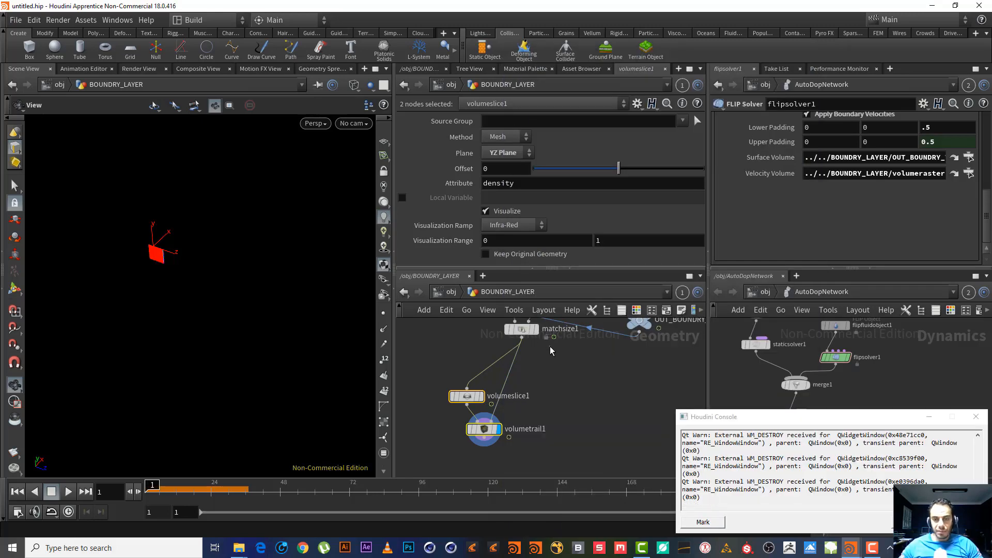
{"action": "left_click", "coordinate": [552, 350]}
{"action": "left_click", "coordinate": [976, 417]}
- Add a Volume Velocity node to the BOUNDRY_LAYER network below matchsize1
{"action": "scroll", "coordinate": [574, 413], "scroll_direction": "up", "scroll_amount": 3}
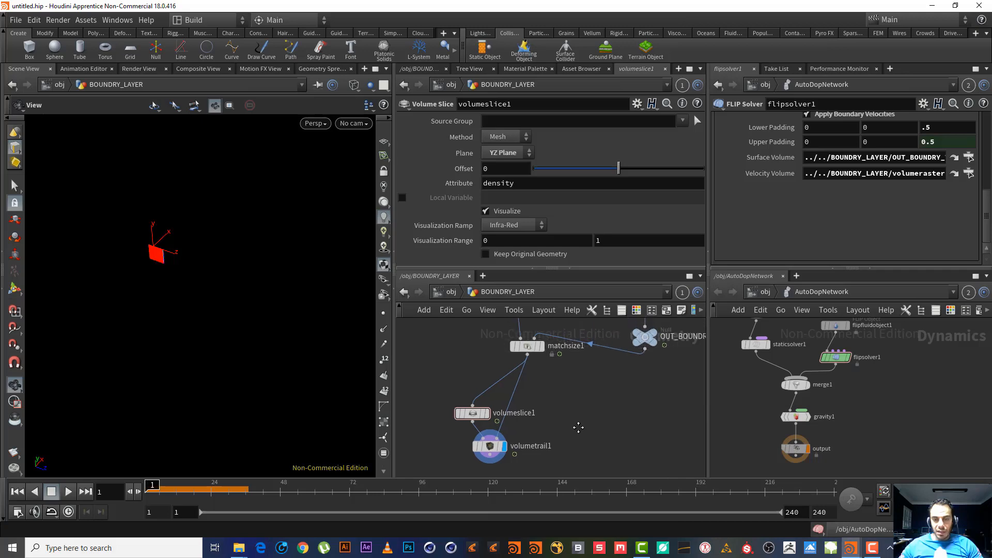
{"action": "key", "text": "Tab"}
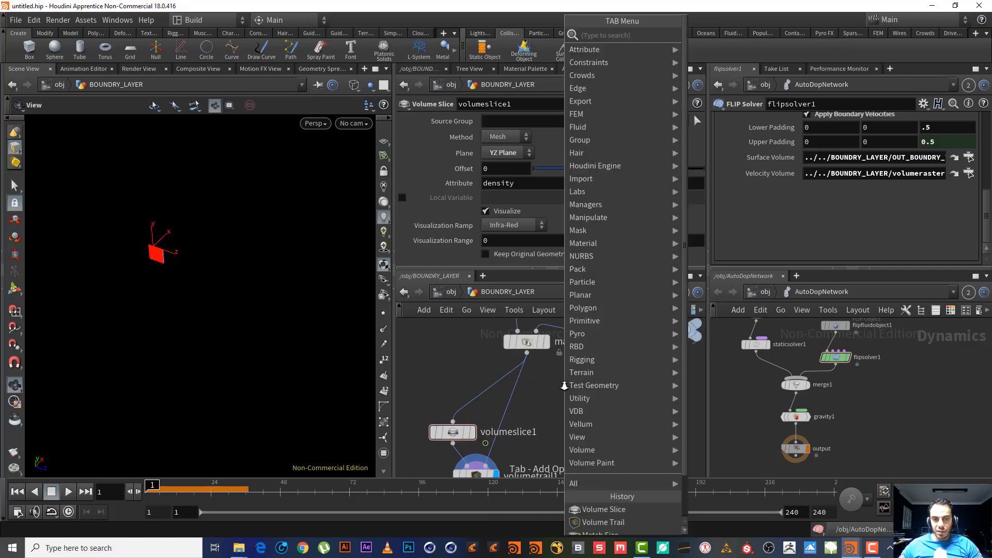
{"action": "type", "text": "ve"}
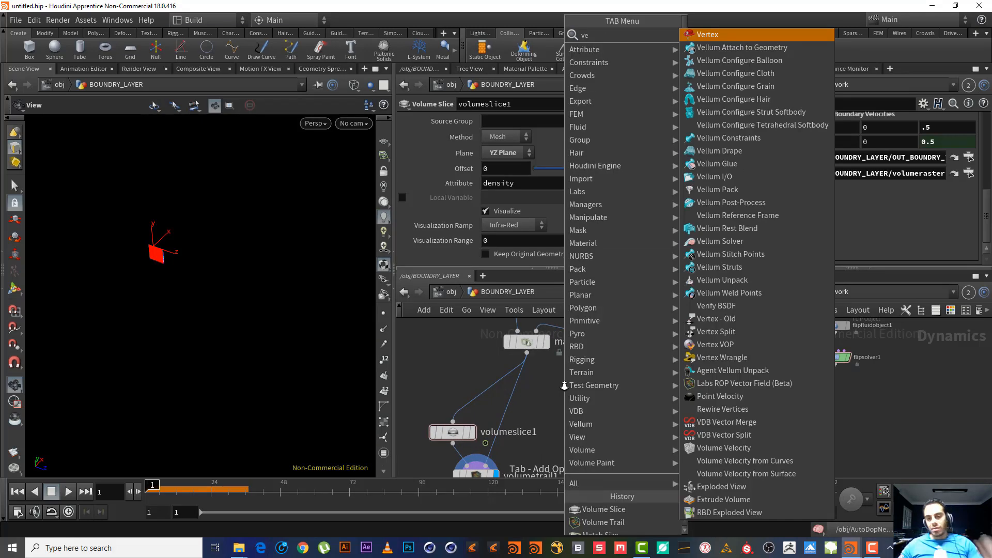
{"action": "type", "text": " vo"}
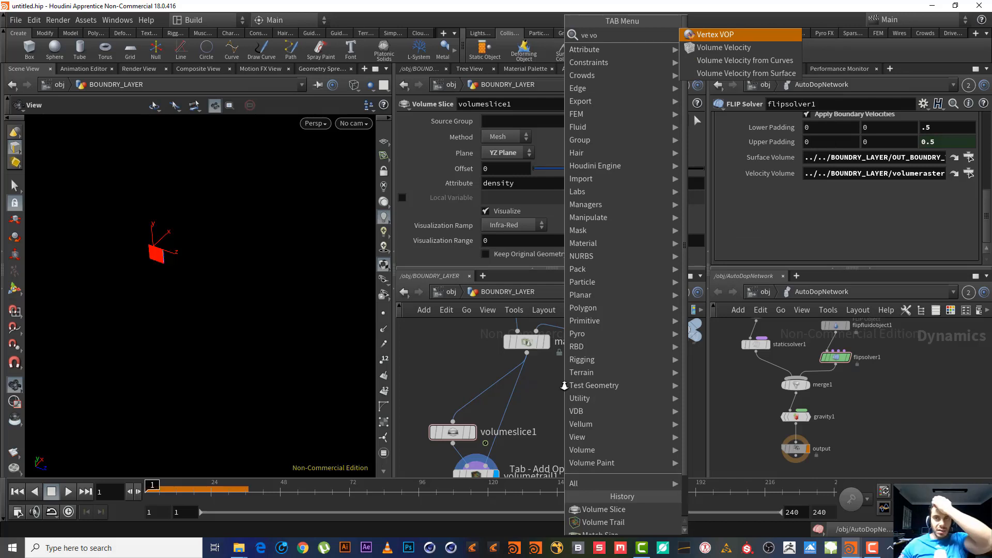
{"action": "key", "text": "Down"}
{"action": "key", "text": "Return"}
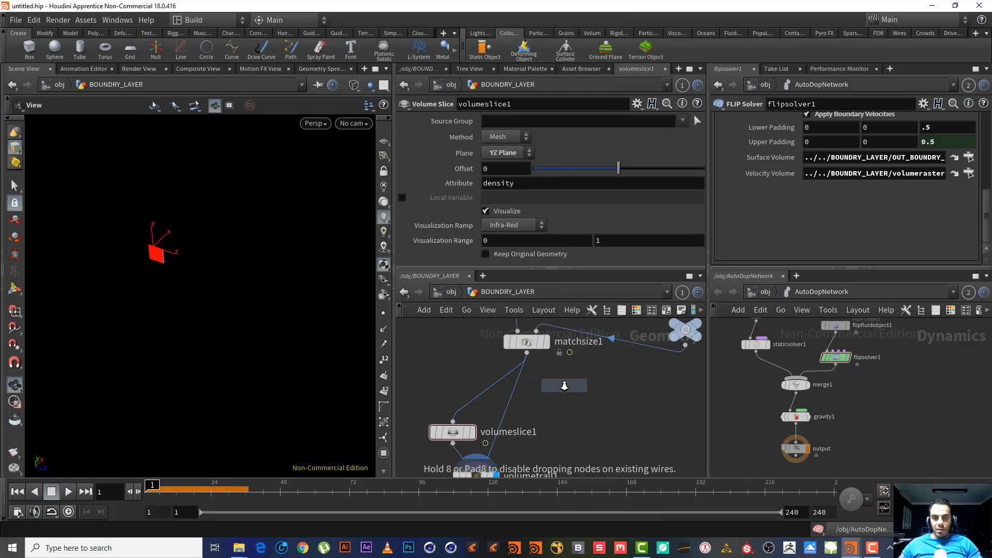
{"action": "left_click", "coordinate": [565, 385]}
- Wire volumevelocity1 between matchsize1 and both the Volume Slice and Volume Trail nodes, and display the Volume Velocity node
{"action": "left_click_drag", "start_coordinate": [527, 353], "coordinate": [541, 386]}
{"action": "middle_click_drag", "start_coordinate": [563, 419], "coordinate": [560, 372]}
{"action": "left_click_drag", "start_coordinate": [549, 351], "coordinate": [508, 347]}
{"action": "left_click_drag", "start_coordinate": [448, 374], "coordinate": [543, 368]}
{"action": "left_click", "coordinate": [525, 345]}
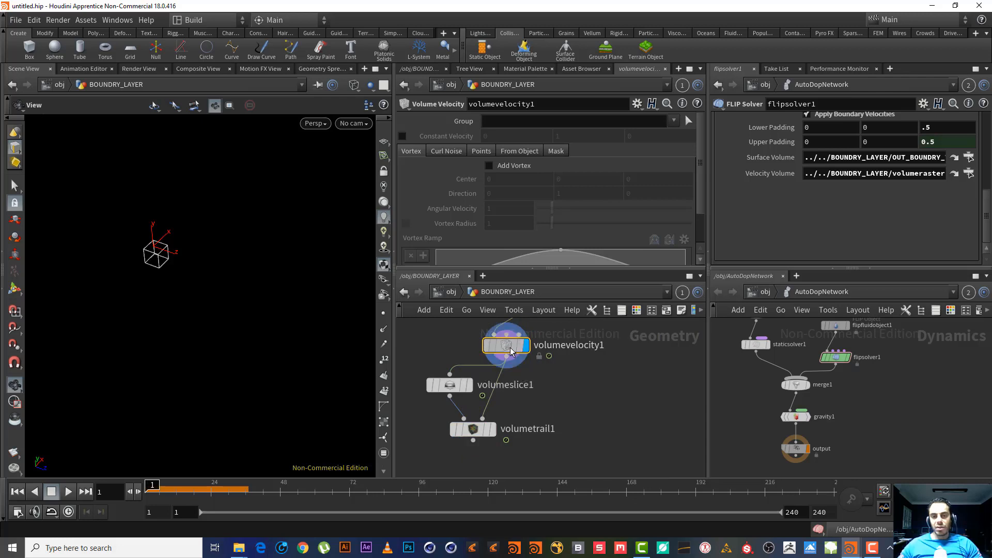
- Enable Add Curl Noise on volumevelocity1 and display volumetrail1 to view the resulting velocity trails
{"action": "left_click", "coordinate": [447, 151]}
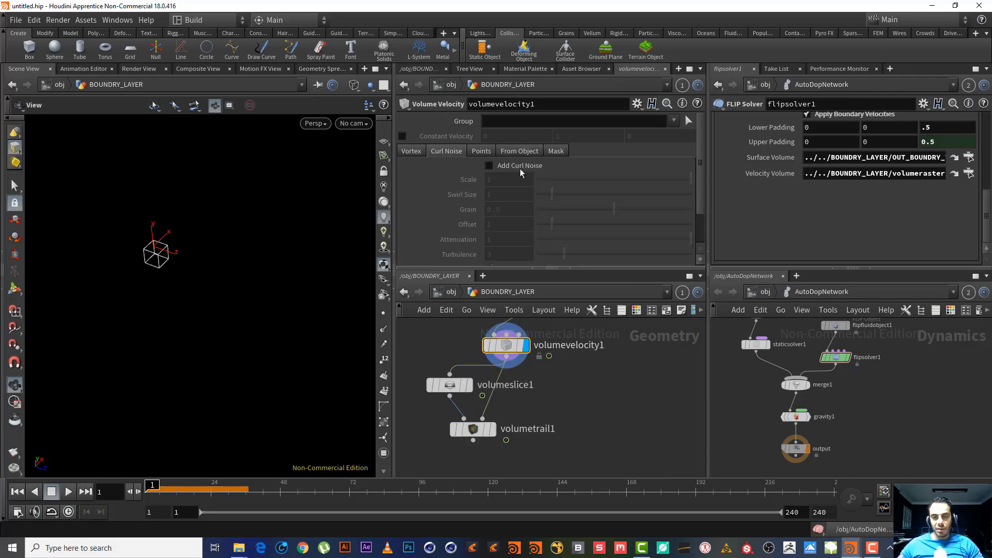
{"action": "left_click", "coordinate": [517, 166]}
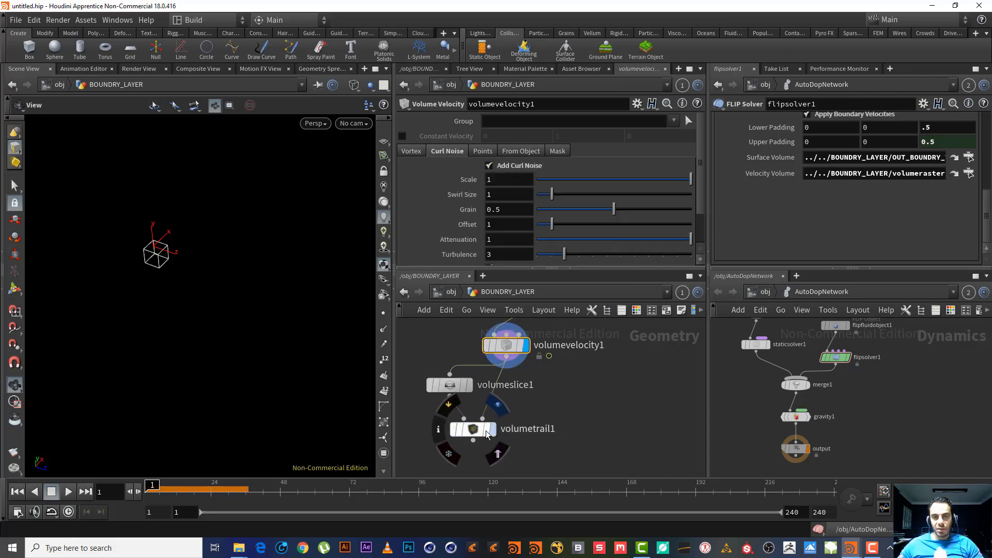
{"action": "left_click", "coordinate": [491, 430]}
{"action": "right_click_drag", "start_coordinate": [255, 227], "coordinate": [200, 226]}
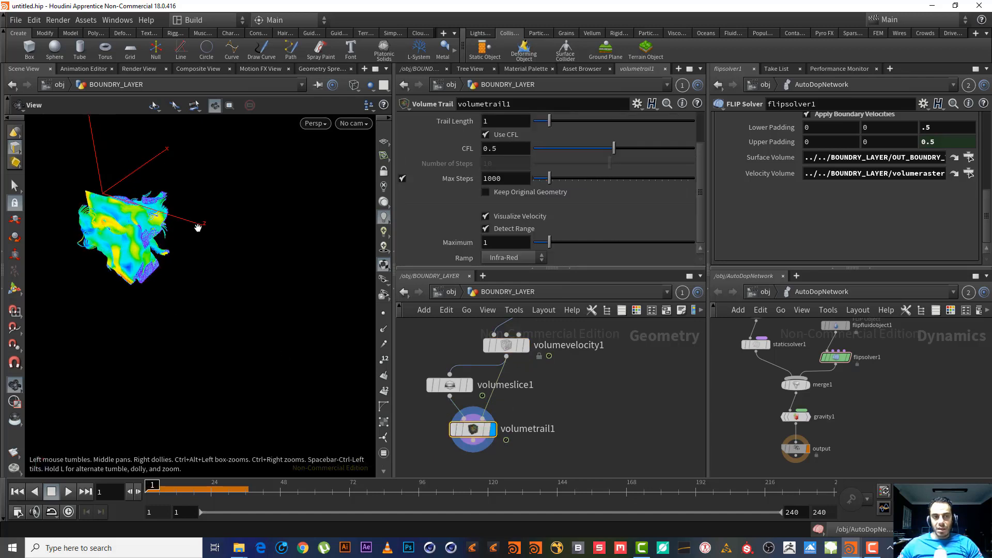
{"action": "left_click_drag", "start_coordinate": [116, 230], "coordinate": [253, 212]}
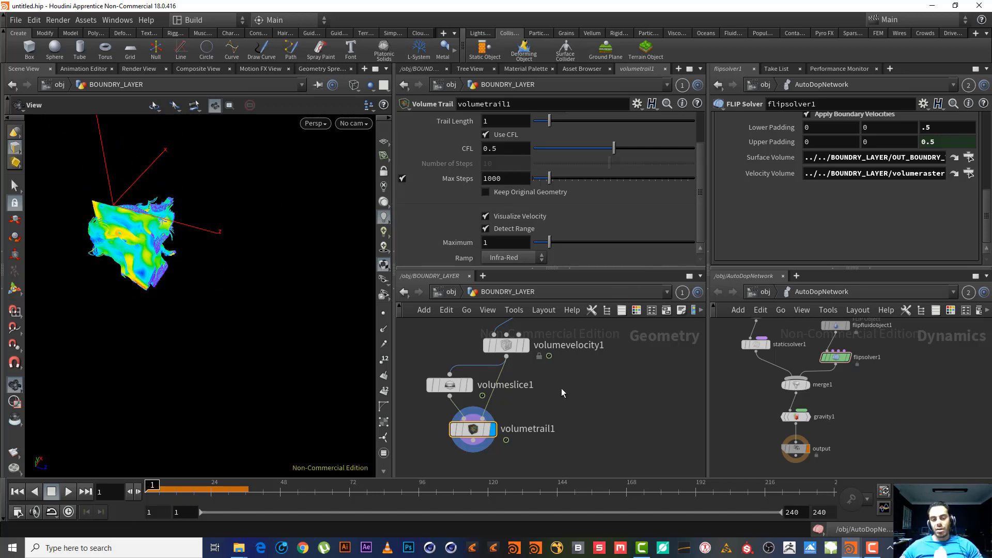
- Assign volumevelocity1 as the FLIP solver's Velocity Volume and display the AutoDopNetwork output with the whole river in view
{"action": "middle_click_drag", "start_coordinate": [563, 385], "coordinate": [549, 419]}
{"action": "left_click_drag", "start_coordinate": [457, 465], "coordinate": [829, 173]}
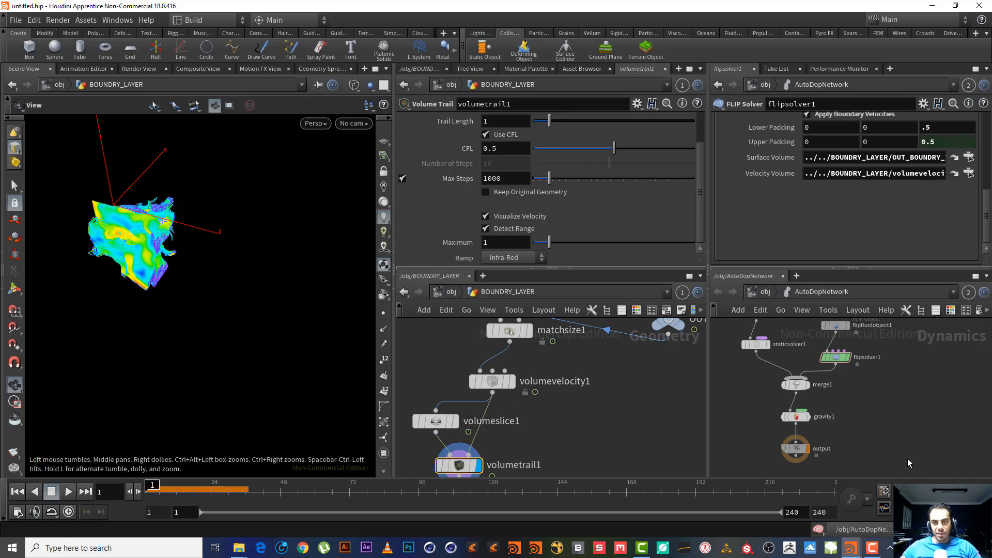
{"action": "left_click", "coordinate": [795, 452]}
{"action": "left_click_drag", "start_coordinate": [138, 284], "coordinate": [175, 305]}
{"action": "key", "text": "shift+w"}
{"action": "middle_click_drag", "start_coordinate": [143, 250], "coordinate": [180, 259]}
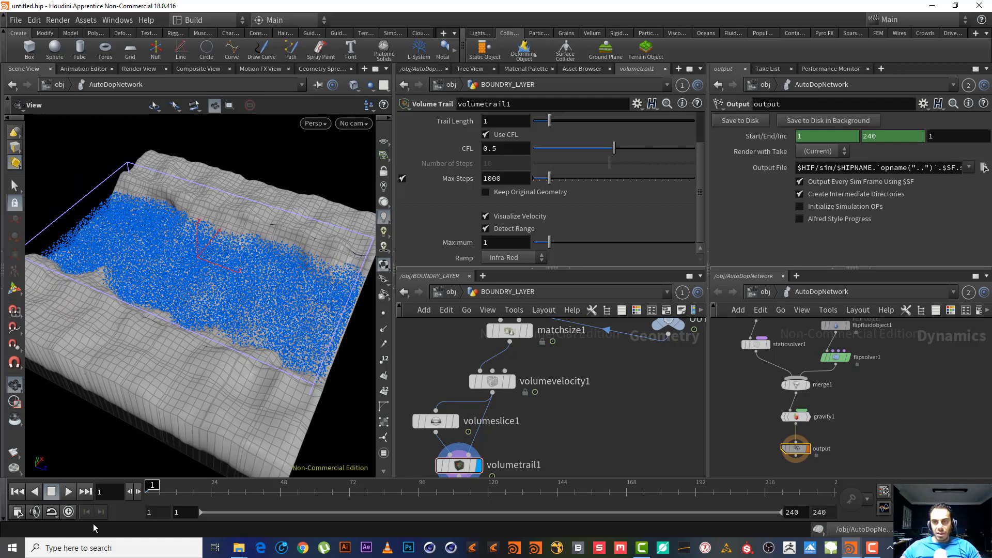
- Play the simulation to frame 14 and examine the particles near the river's boundary edge
{"action": "left_click", "coordinate": [69, 492]}
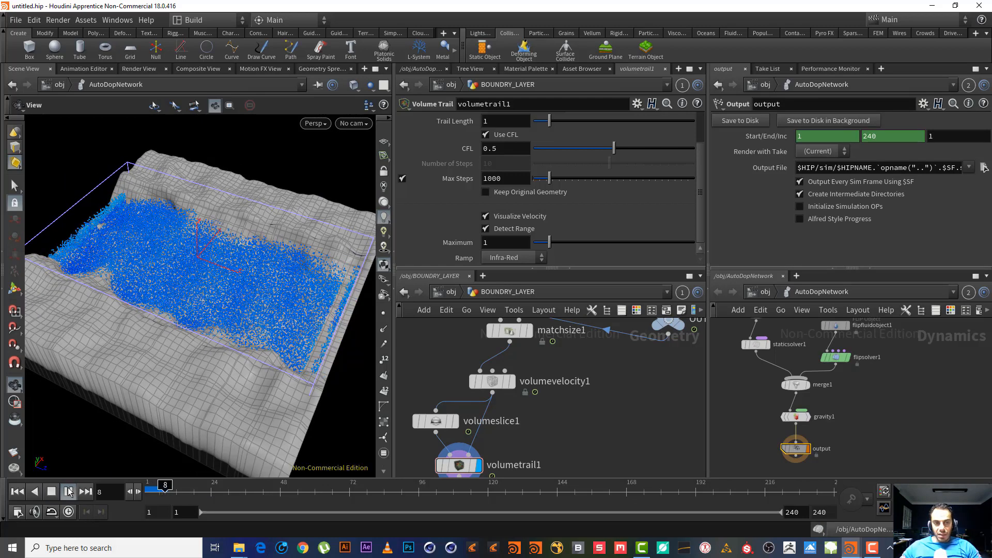
{"action": "left_click", "coordinate": [53, 492]}
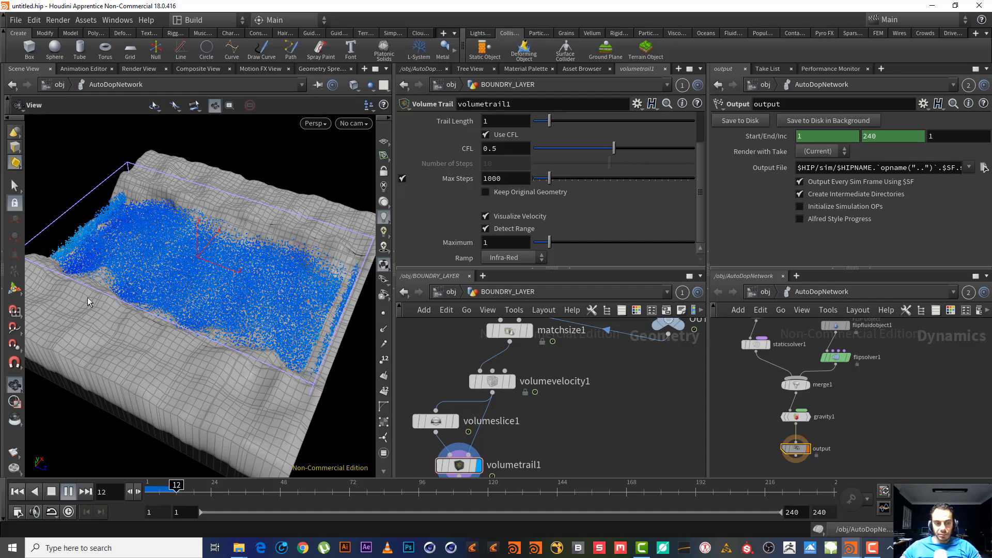
{"action": "left_click_drag", "start_coordinate": [110, 247], "coordinate": [116, 271]}
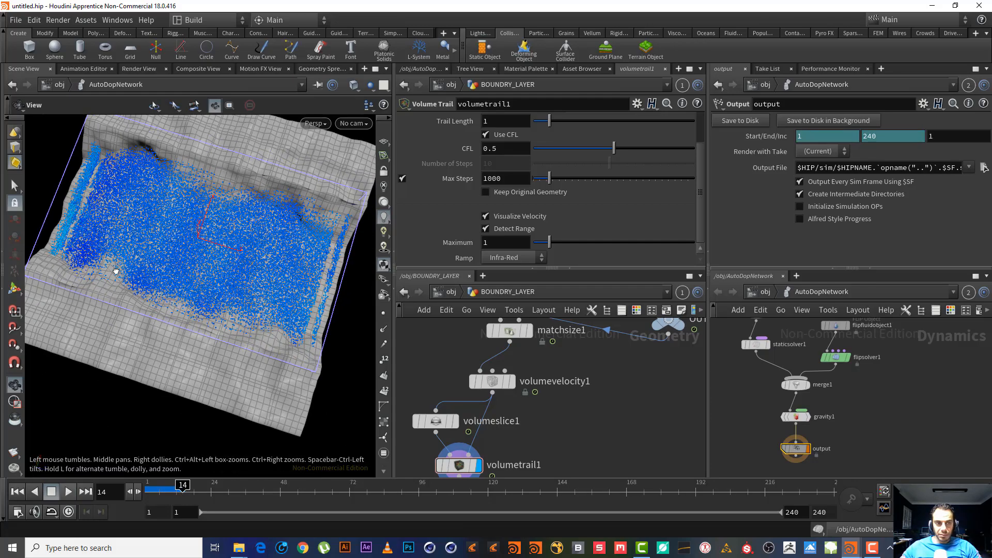
{"action": "middle_click_drag", "start_coordinate": [96, 228], "coordinate": [182, 265]}
{"action": "right_click_drag", "start_coordinate": [181, 265], "coordinate": [141, 278]}
{"action": "left_click_drag", "start_coordinate": [141, 278], "coordinate": [135, 257]}
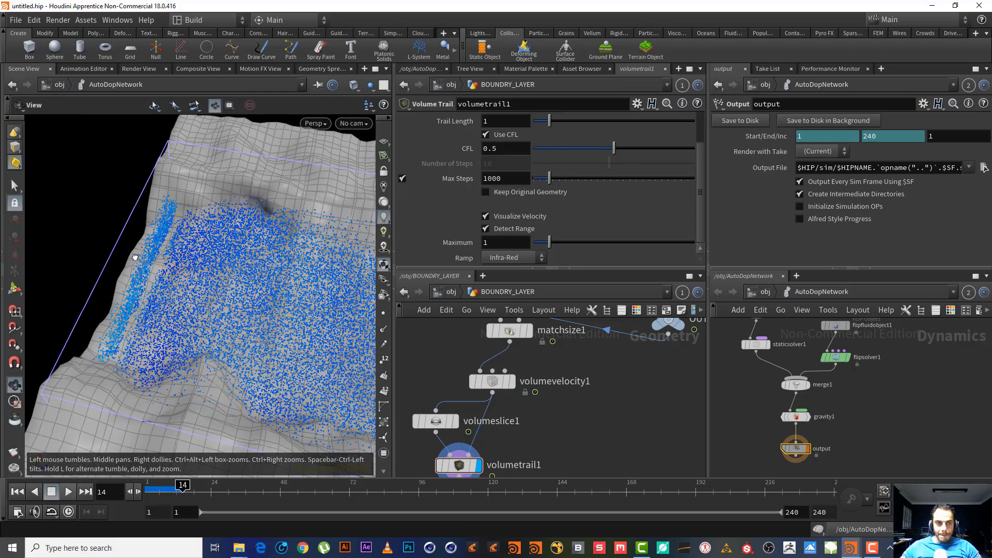
- Set the Z values of both Lower Padding and Upper Padding on flipsolver1 to 1
{"action": "middle_click_drag", "start_coordinate": [877, 427], "coordinate": [863, 465]}
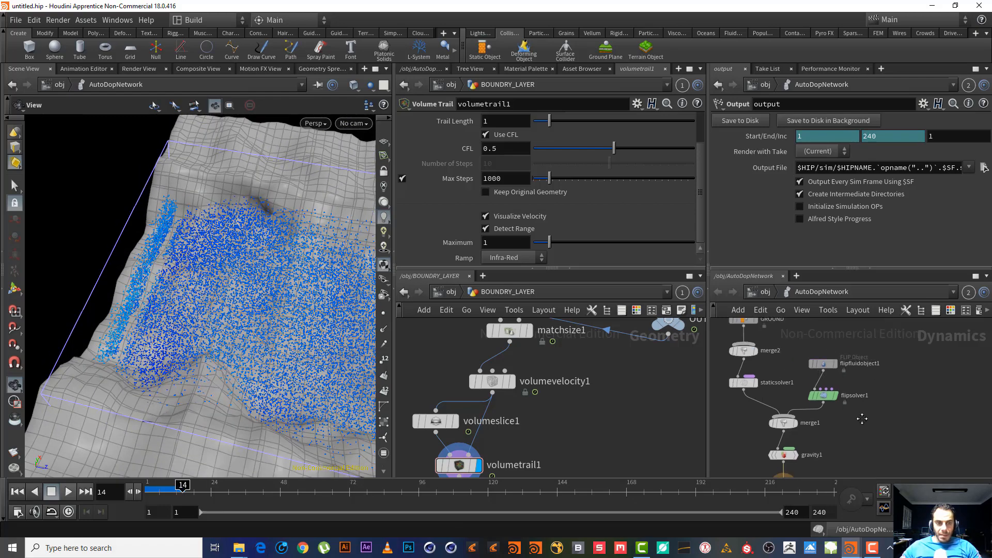
{"action": "left_click", "coordinate": [822, 397]}
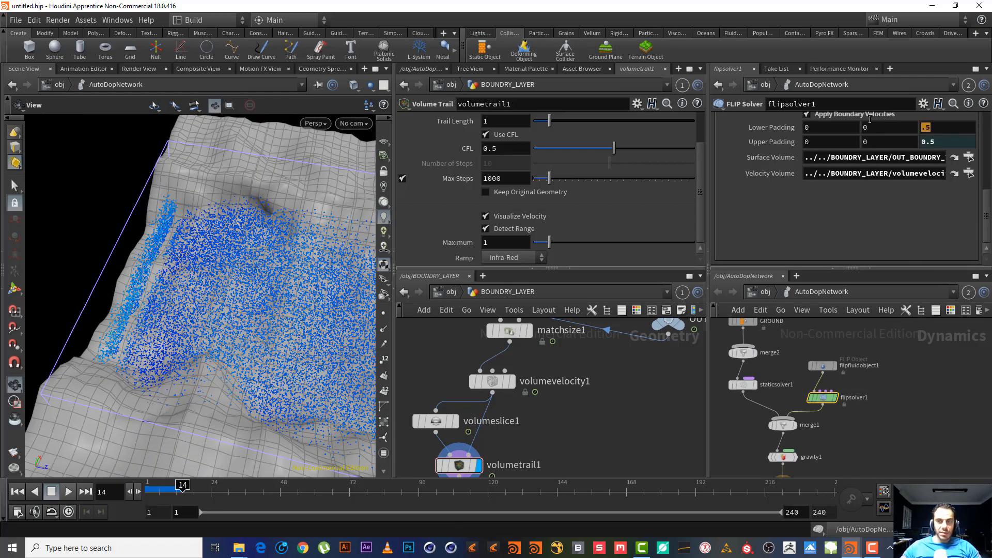
{"action": "mouse_move", "coordinate": [870, 119]}
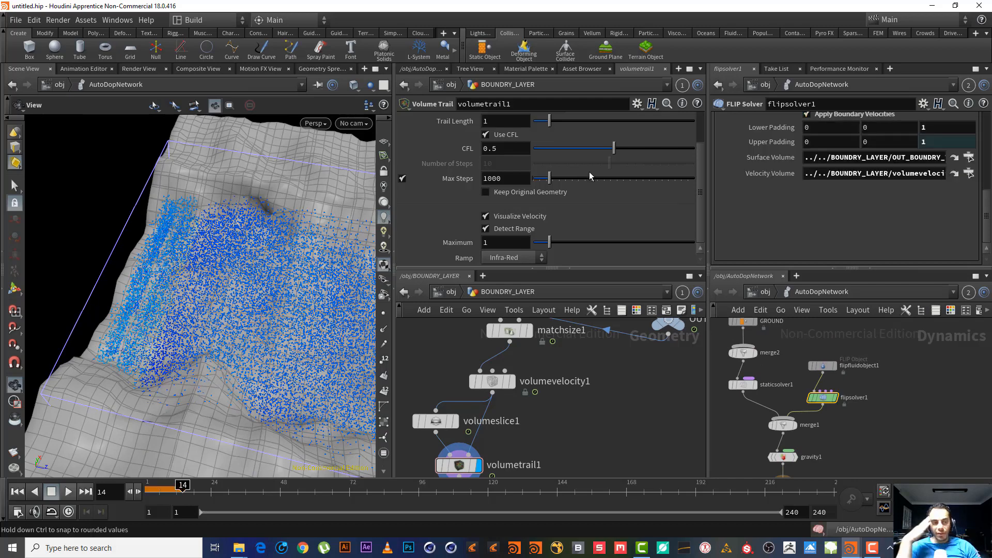
- Replay the simulation from the first frame and examine the particle motion at the padded boundary
{"action": "left_click", "coordinate": [17, 492]}
{"action": "left_click", "coordinate": [69, 491]}
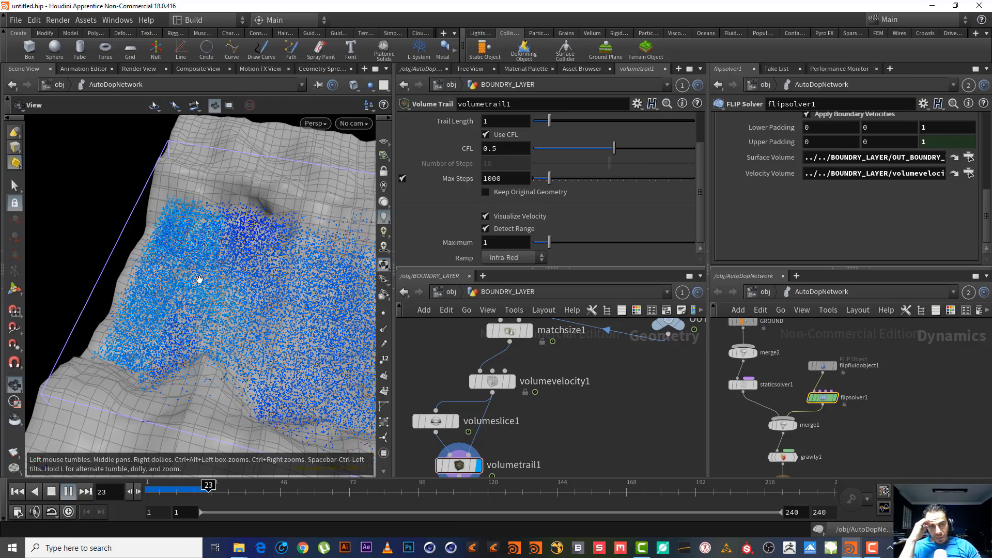
{"action": "left_click_drag", "start_coordinate": [197, 288], "coordinate": [194, 230]}
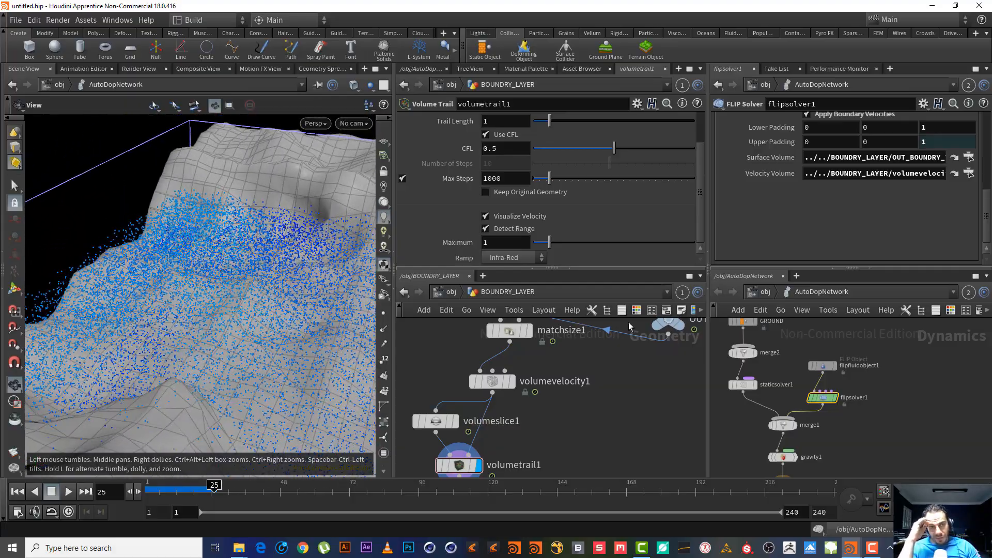
- Turn on the Surface guide and turn off the Particles guide on flipfluidobject1
{"action": "middle_click_drag", "start_coordinate": [617, 398], "coordinate": [644, 371]}
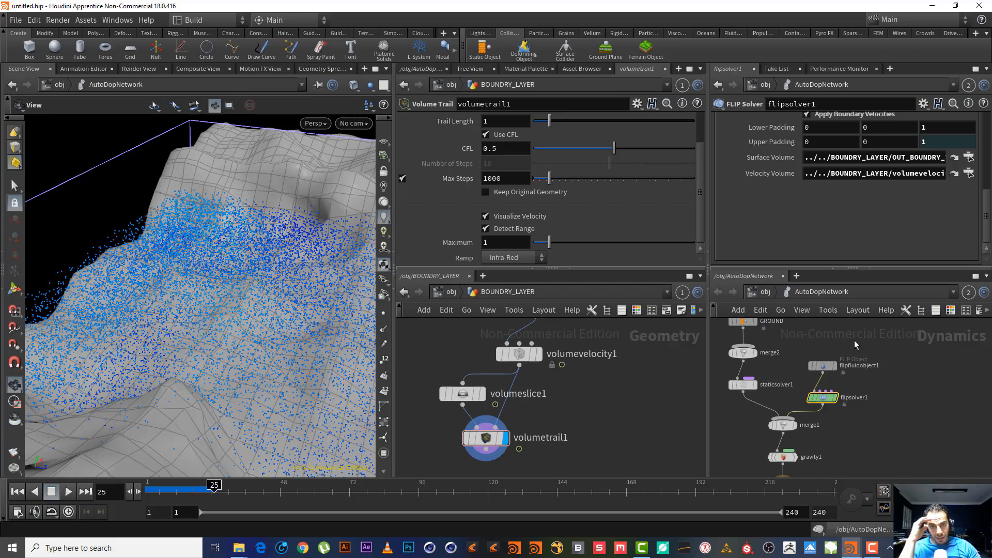
{"action": "left_click", "coordinate": [823, 366]}
{"action": "left_click_drag", "start_coordinate": [987, 221], "coordinate": [987, 164]}
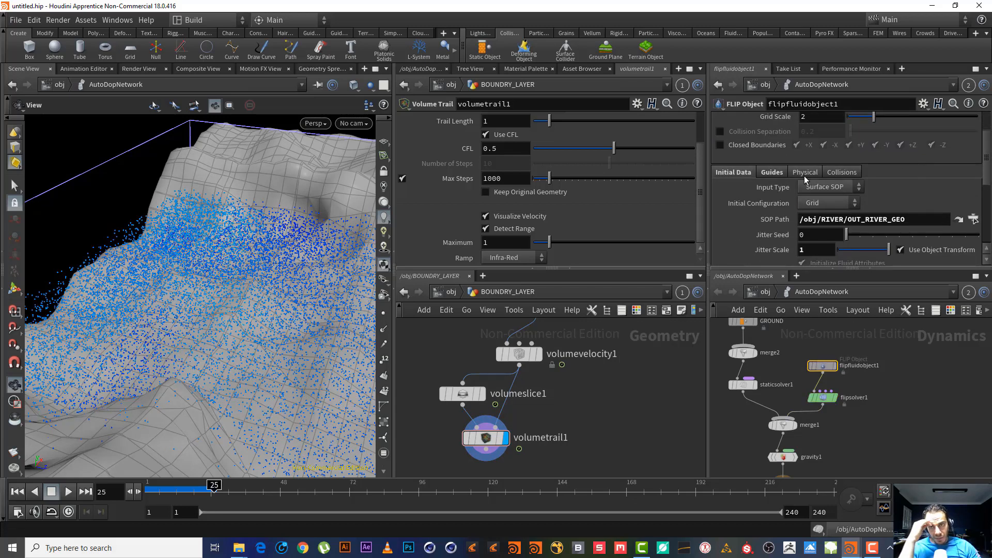
{"action": "left_click", "coordinate": [772, 172]}
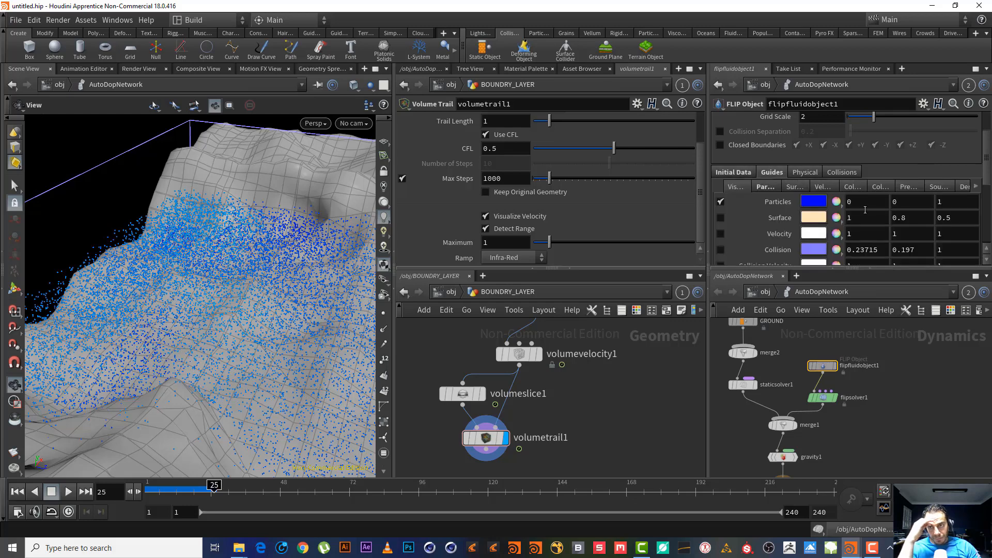
{"action": "left_click", "coordinate": [721, 218]}
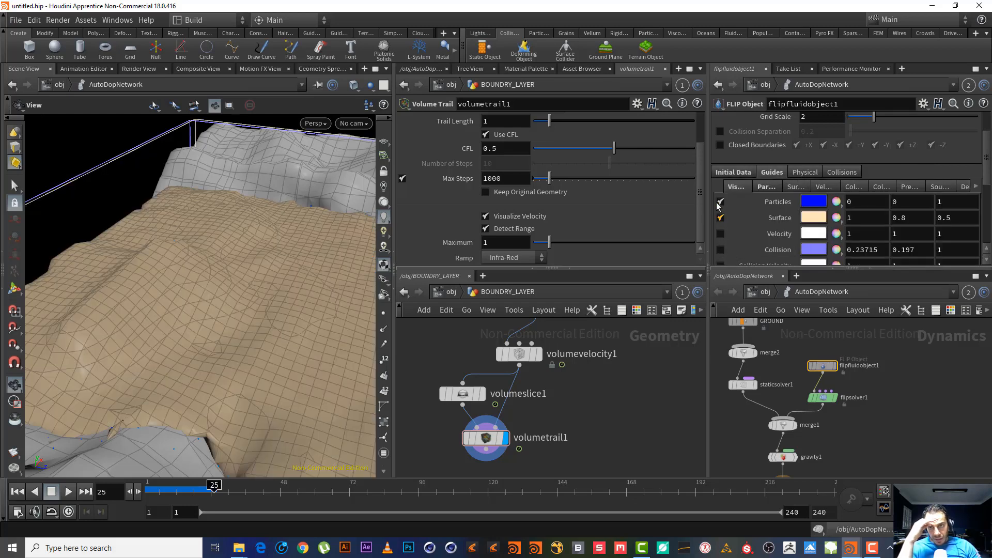
{"action": "left_click", "coordinate": [721, 202]}
{"action": "left_click_drag", "start_coordinate": [206, 251], "coordinate": [179, 306]}
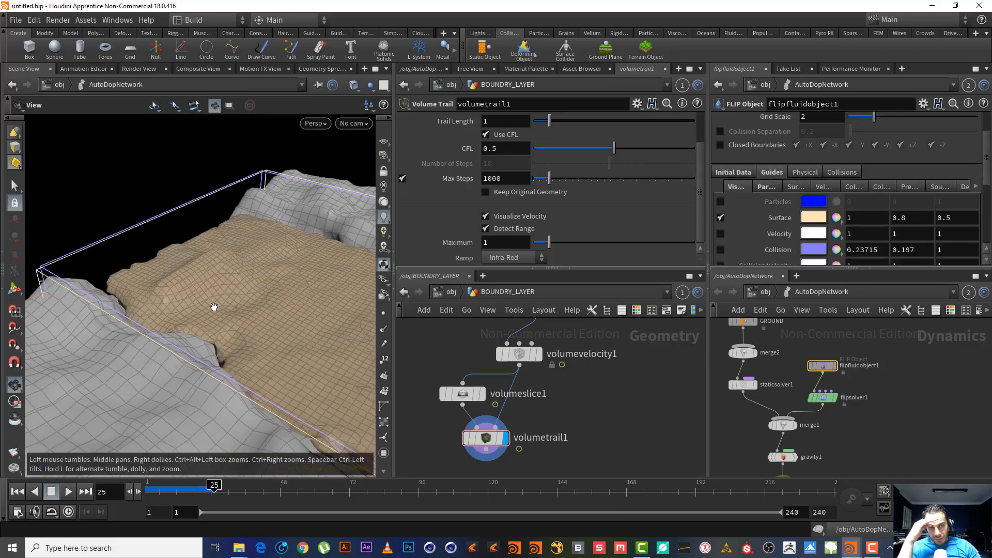
- Play the simulation on to frame 43 and inspect the fluid surface from a lower side angle
{"action": "left_click", "coordinate": [68, 492]}
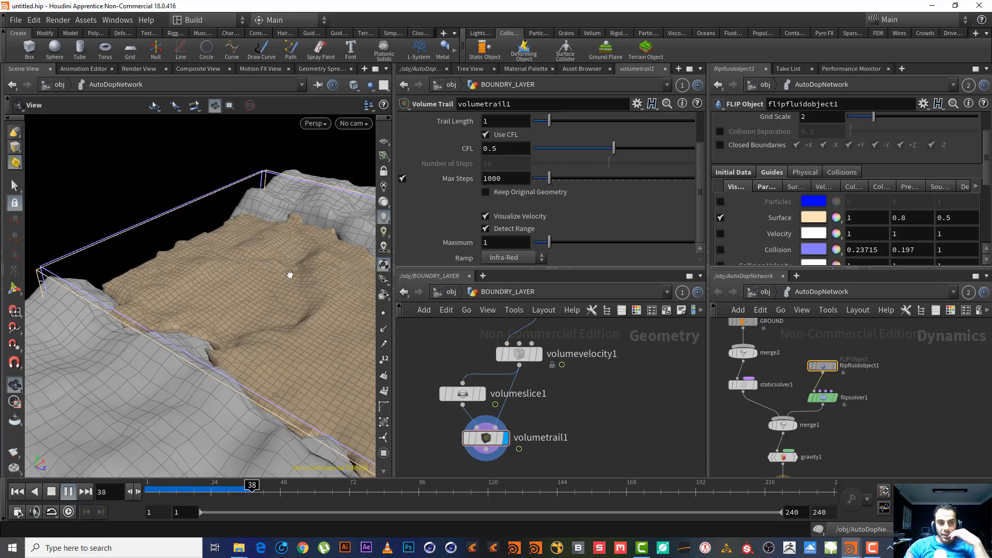
{"action": "left_click", "coordinate": [52, 492]}
{"action": "left_click_drag", "start_coordinate": [248, 249], "coordinate": [108, 345]}
{"action": "left_click_drag", "start_coordinate": [169, 335], "coordinate": [173, 251]}
{"action": "middle_click_drag", "start_coordinate": [173, 250], "coordinate": [203, 290]}
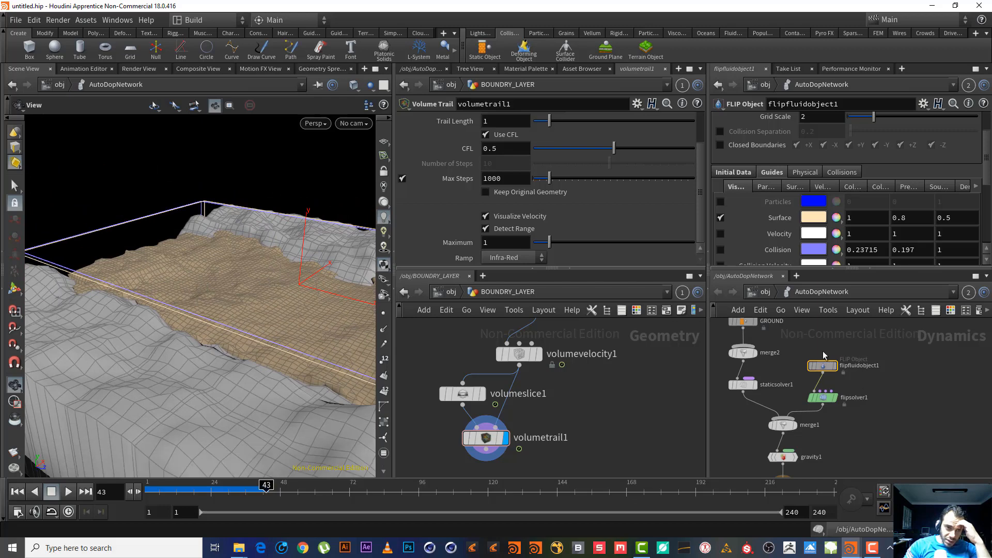
- Set the Input Type of flipfluidobject1's initial data to Particle Field
{"action": "middle_click_drag", "start_coordinate": [835, 337], "coordinate": [853, 365]}
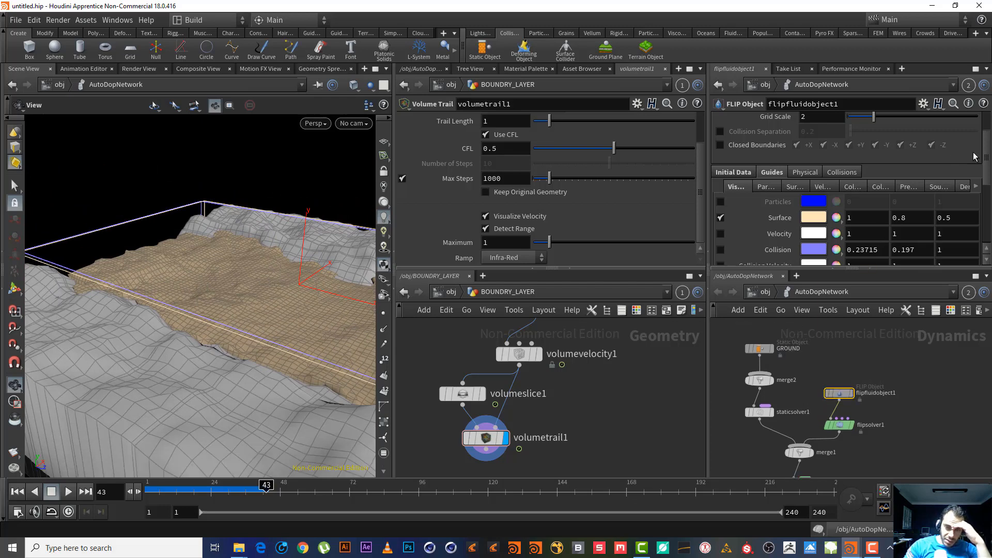
{"action": "scroll", "coordinate": [989, 177], "scroll_direction": "up", "scroll_amount": 2}
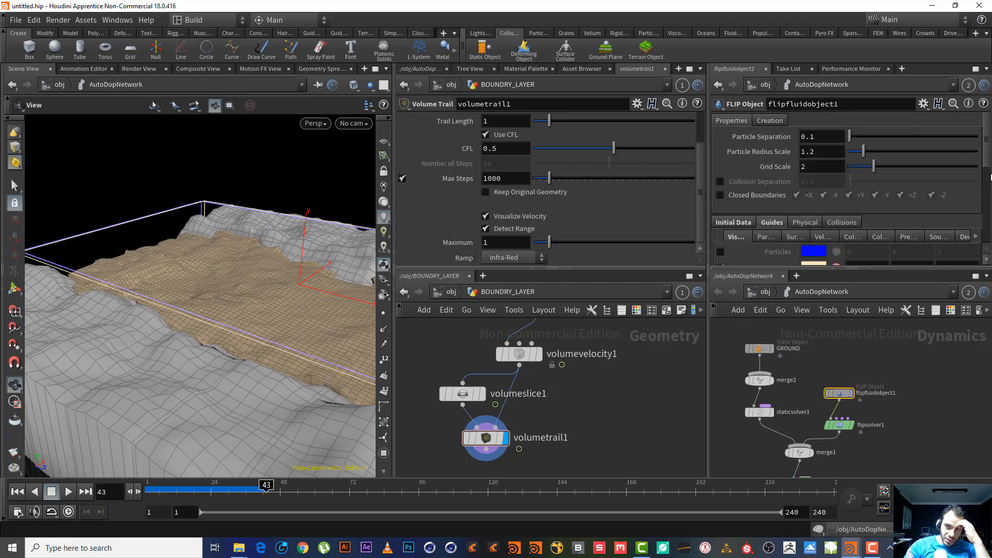
{"action": "left_click", "coordinate": [733, 222]}
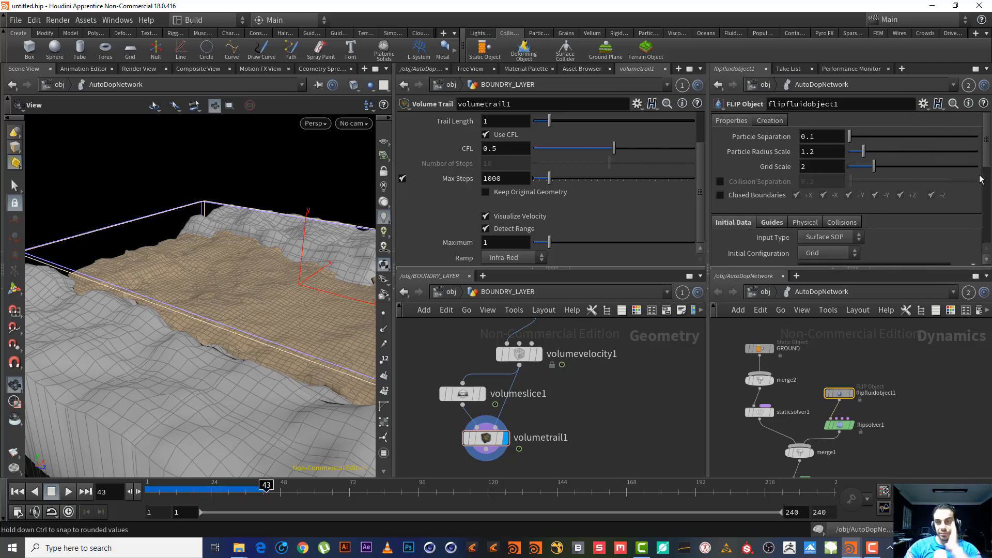
{"action": "scroll", "coordinate": [982, 180], "scroll_direction": "down", "scroll_amount": 2}
{"action": "left_click", "coordinate": [826, 180]}
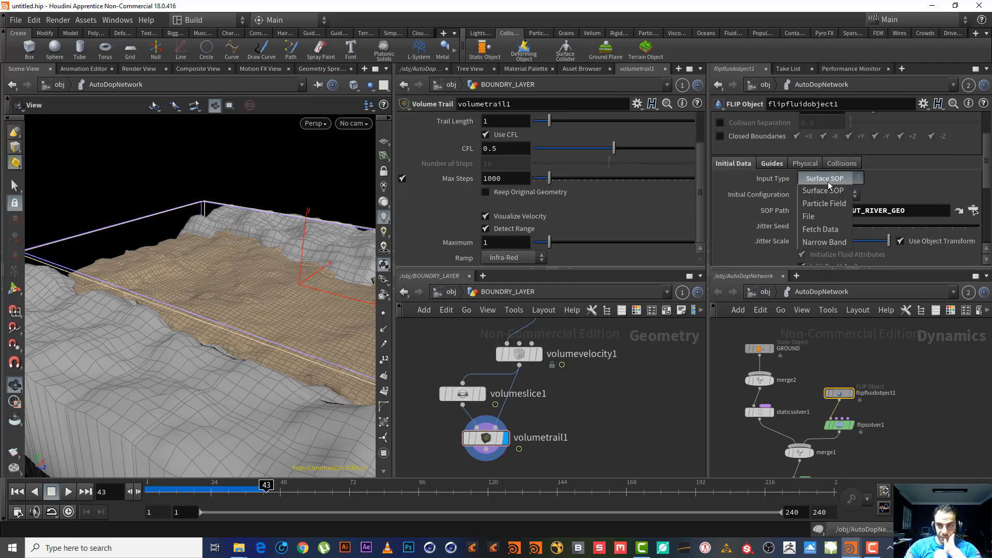
{"action": "left_click", "coordinate": [825, 204]}
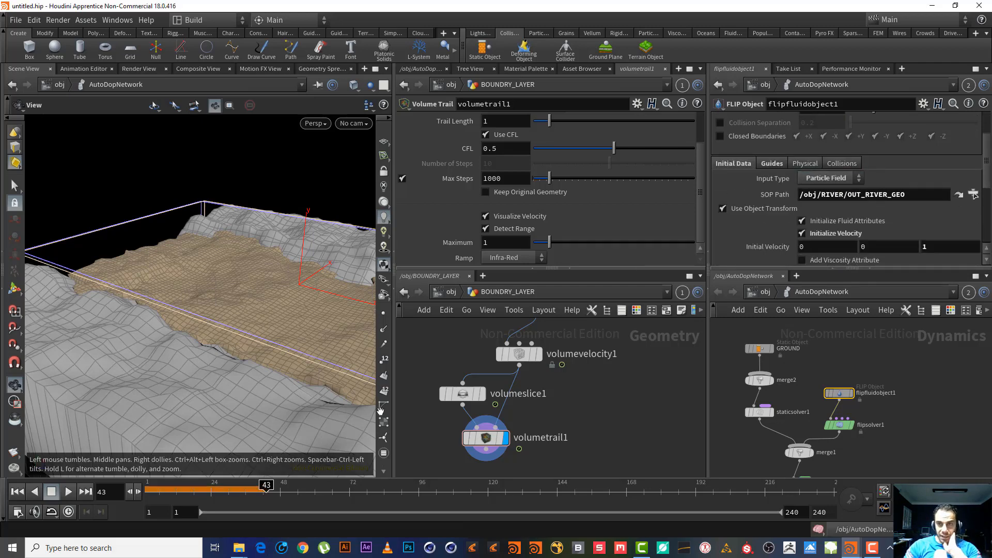
- Return to the first frame and go to the OUT_RIVER_GEO node referenced by the FLIP object's SOP Path
{"action": "left_click", "coordinate": [17, 492]}
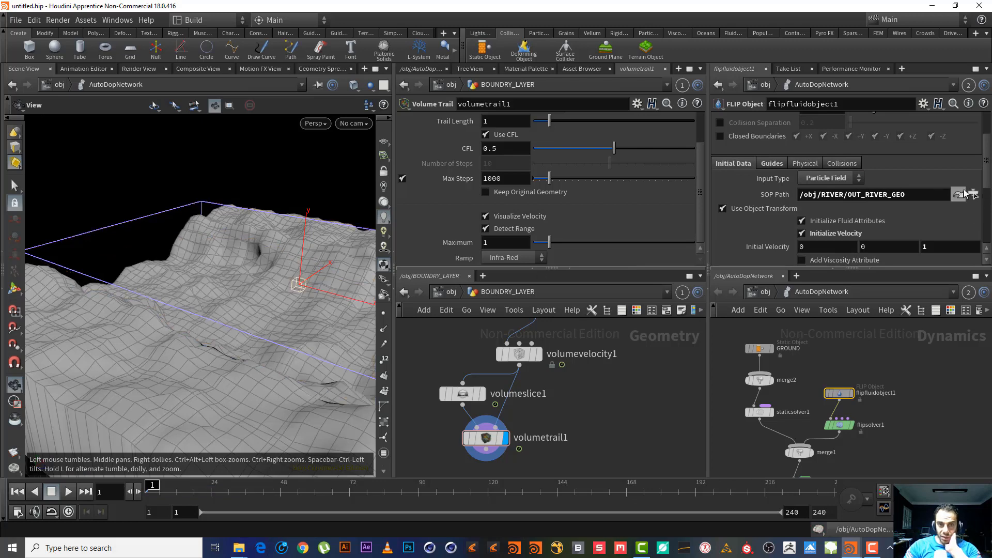
{"action": "left_click", "coordinate": [959, 194]}
{"action": "middle_click_drag", "start_coordinate": [564, 392], "coordinate": [552, 450]}
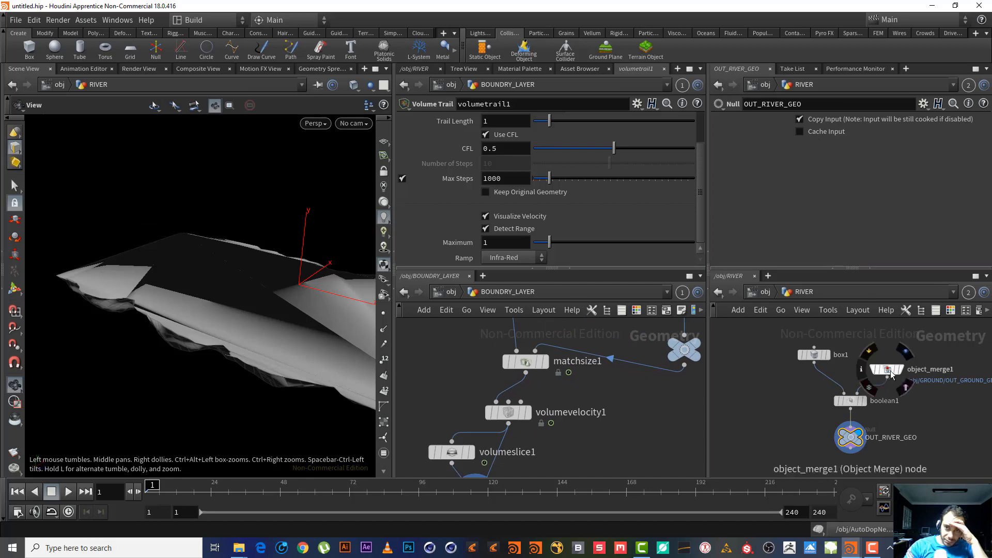
- Insert a FLIP Source node between boolean1 and OUT_RIVER_GEO in the RIVER network
{"action": "middle_click_drag", "start_coordinate": [899, 391], "coordinate": [866, 323]}
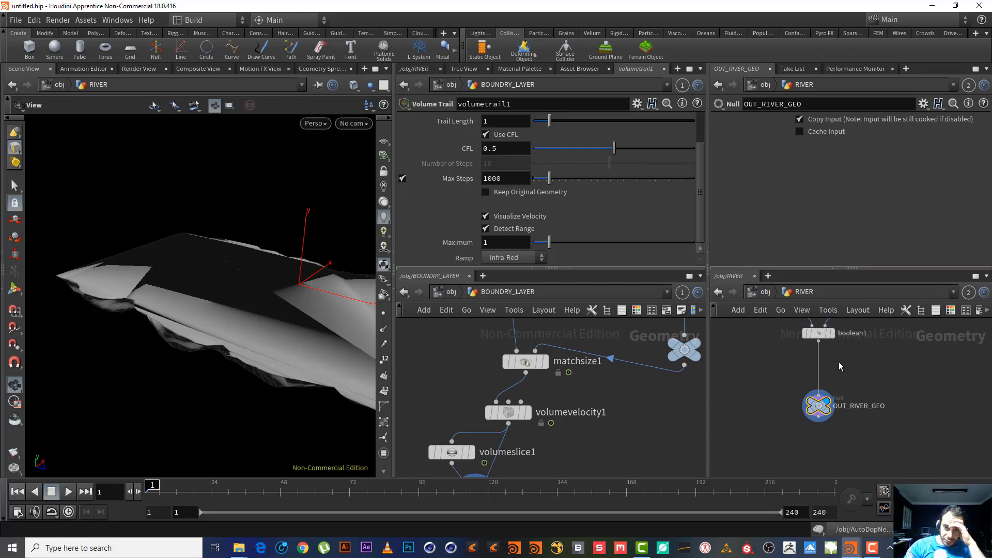
{"action": "key", "text": "Tab"}
{"action": "type", "text": "flip s"}
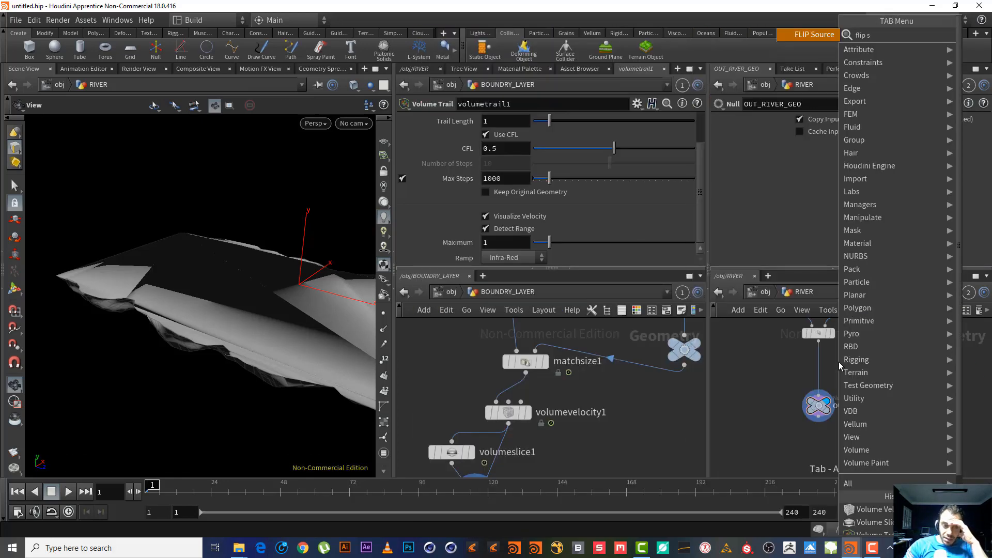
{"action": "key", "text": "Return"}
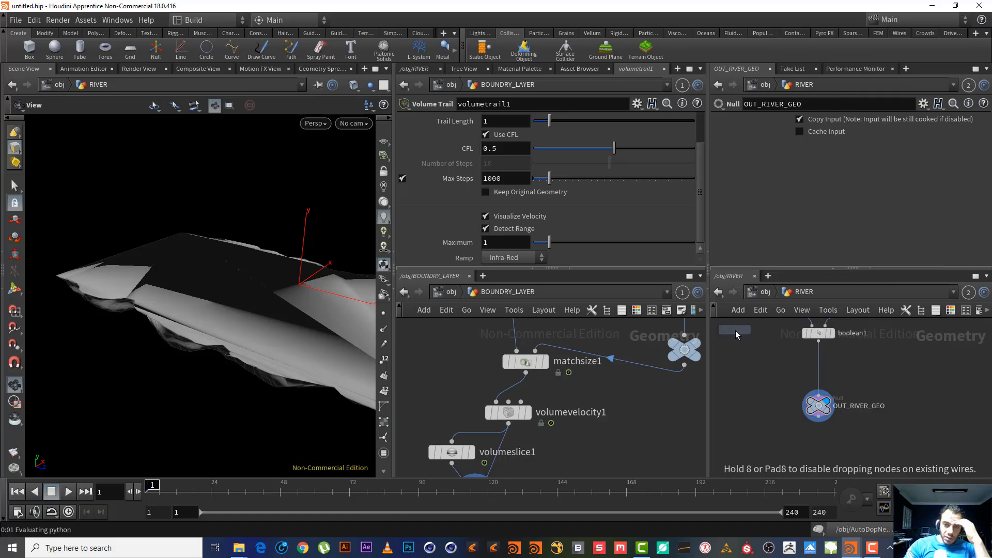
{"action": "left_click", "coordinate": [821, 366]}
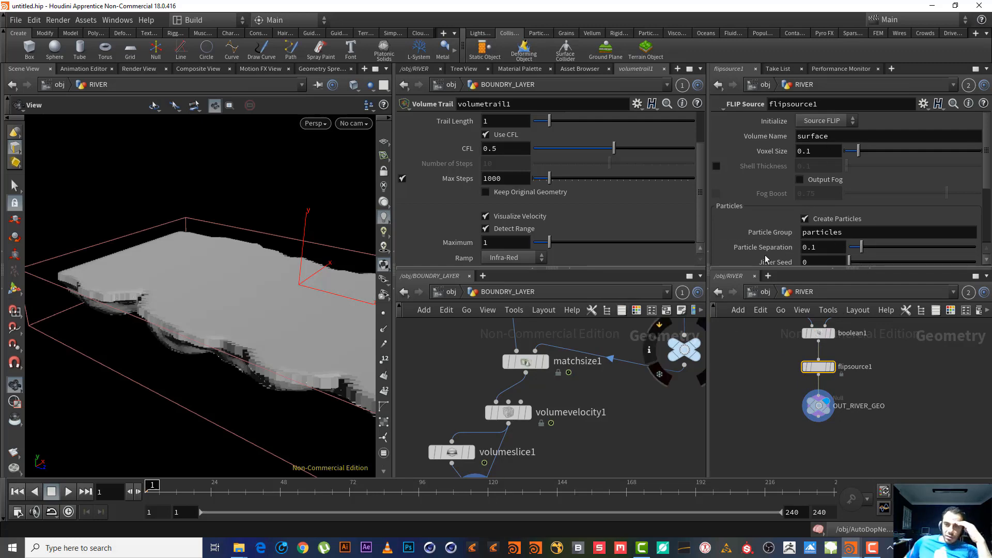
- Open AutoDopNetwork alongside the RIVER network and bring up the parameters of flipfluidobject1
{"action": "middle_click_drag", "start_coordinate": [660, 402], "coordinate": [645, 402]}
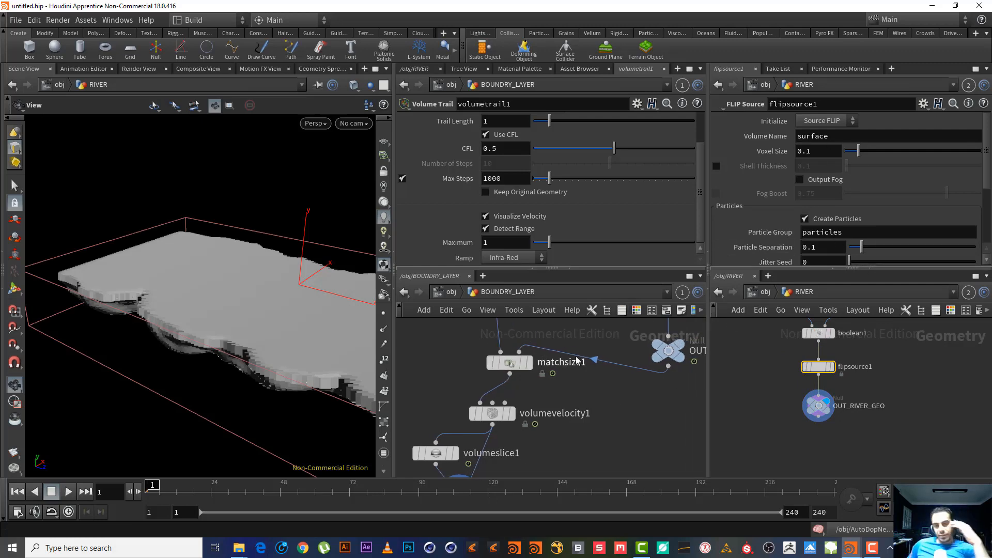
{"action": "left_click", "coordinate": [453, 293]}
{"action": "double_click", "coordinate": [522, 415]}
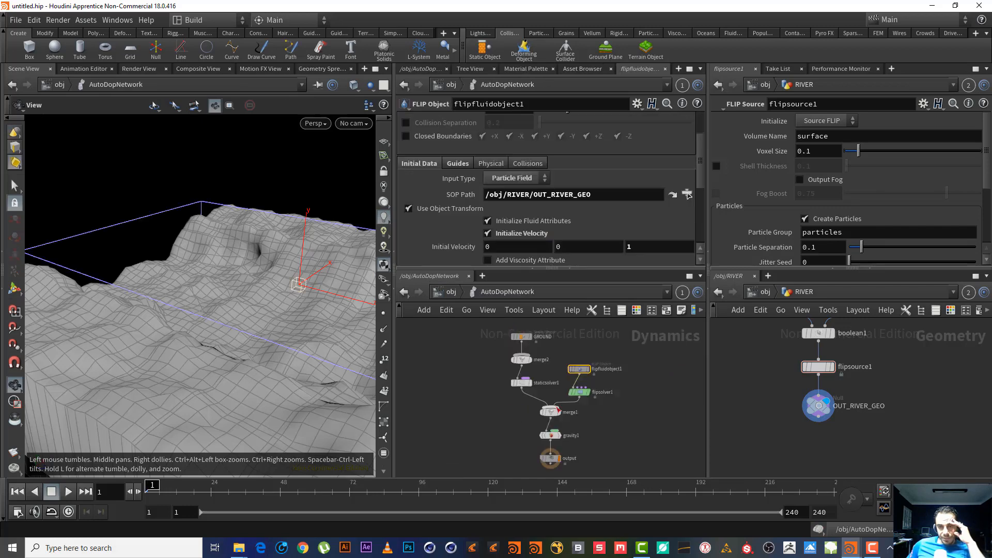
{"action": "scroll", "coordinate": [601, 410], "scroll_direction": "up", "scroll_amount": 5}
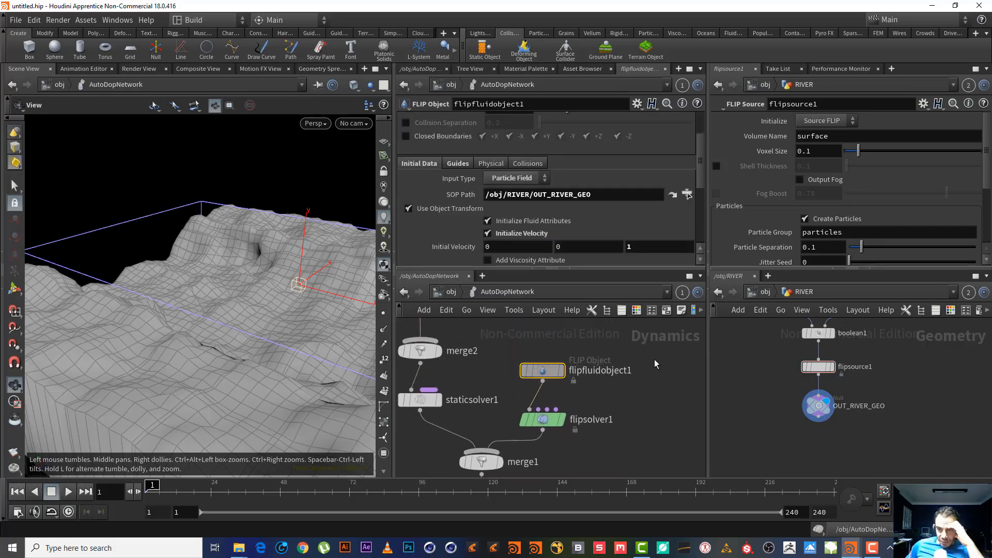
{"action": "left_click", "coordinate": [549, 433]}
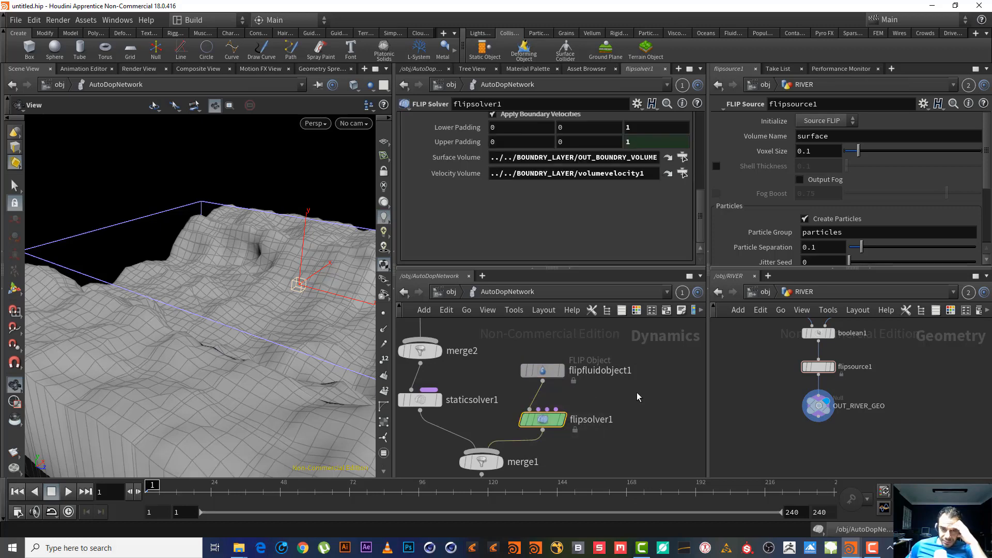
{"action": "left_click", "coordinate": [541, 371]}
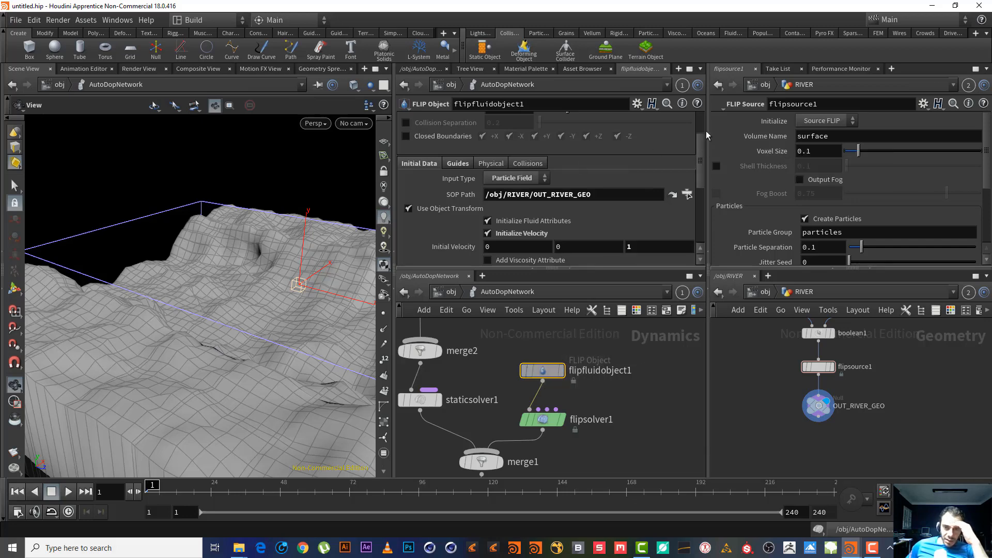
- Link flipsource1's Particle Separation to flipfluidobject1's Particle Separation by copying the parameter and pasting it as a relative reference
{"action": "scroll", "coordinate": [693, 155], "scroll_direction": "up", "scroll_amount": 3}
{"action": "right_click", "coordinate": [463, 138]}
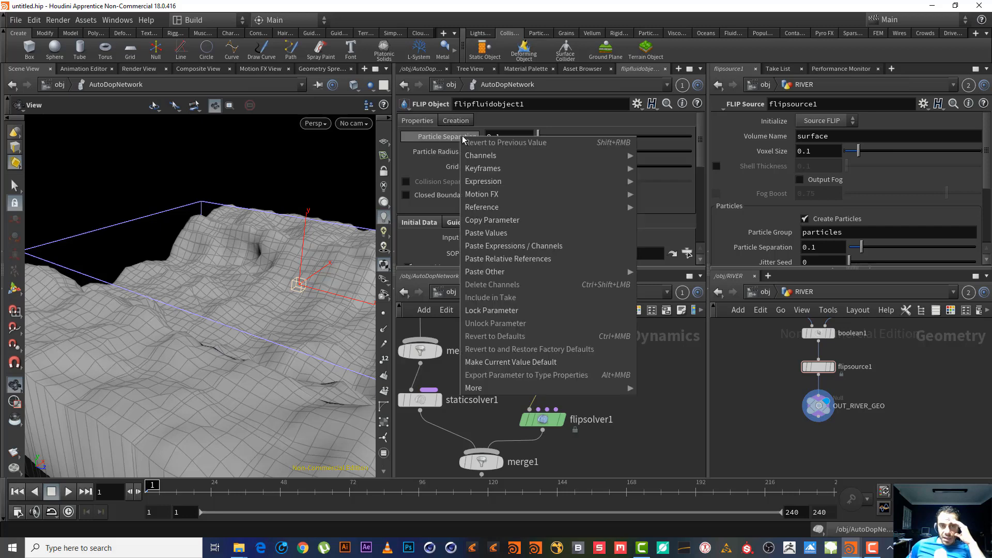
{"action": "left_click", "coordinate": [525, 219]}
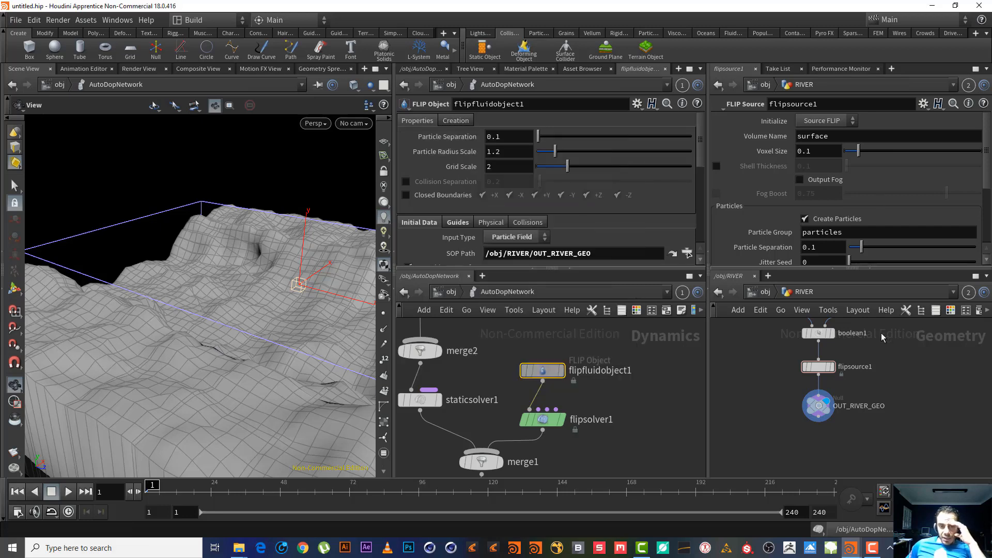
{"action": "left_click", "coordinate": [788, 422]}
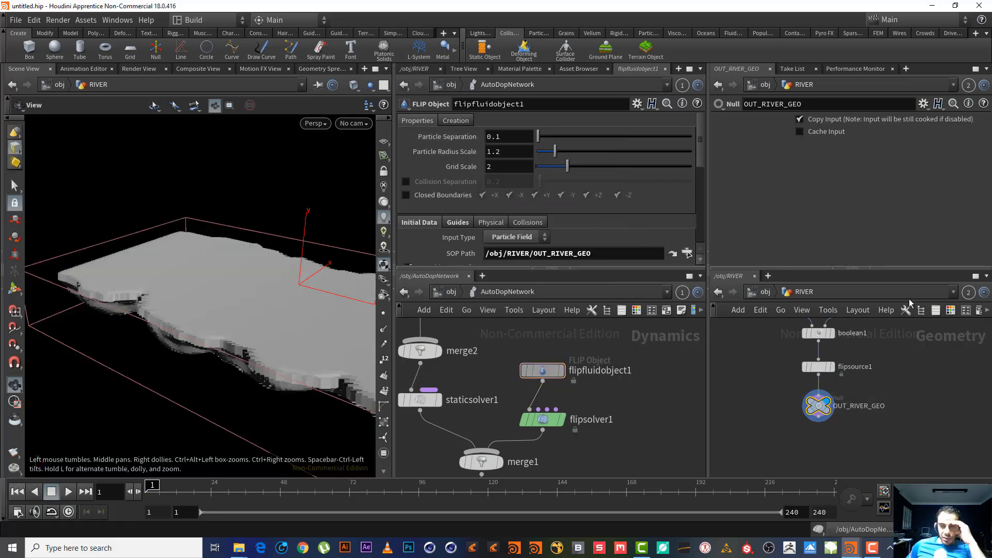
{"action": "middle_click_drag", "start_coordinate": [878, 373], "coordinate": [865, 434]}
{"action": "left_click", "coordinate": [798, 428]}
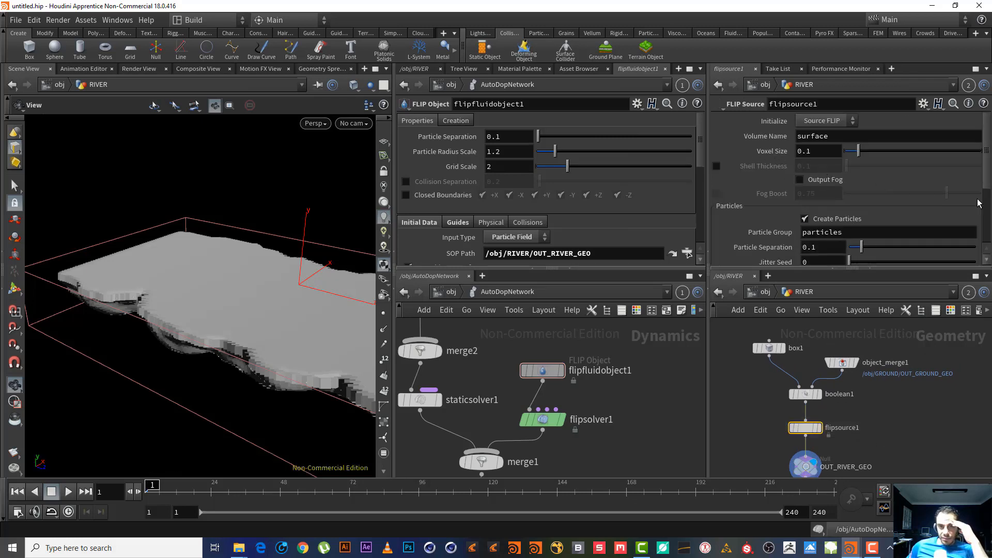
{"action": "right_click", "coordinate": [435, 137]}
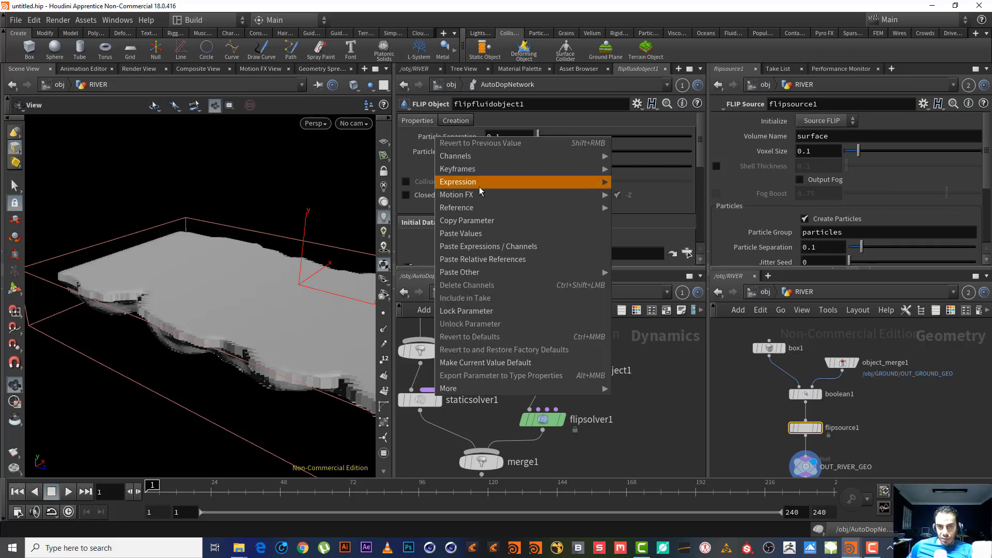
{"action": "left_click", "coordinate": [473, 221]}
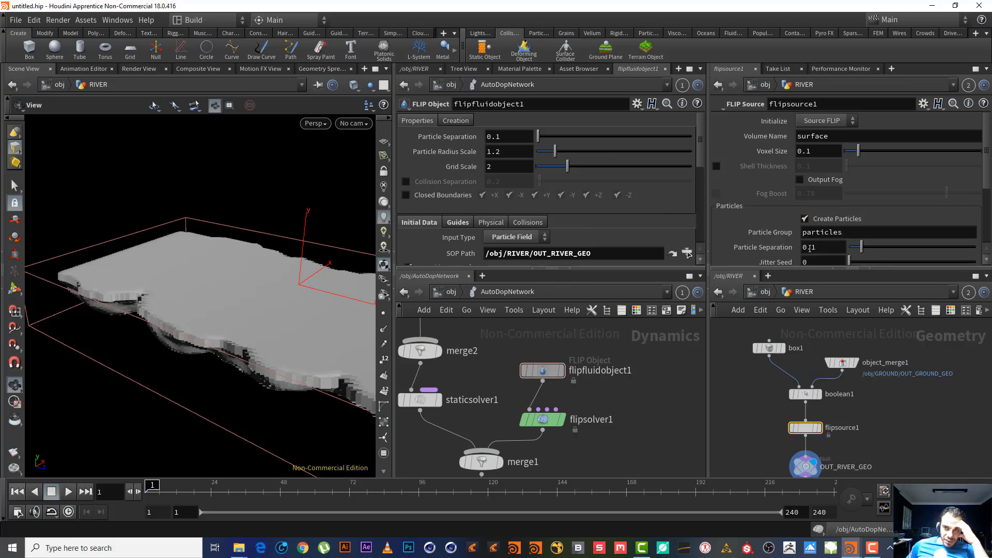
{"action": "scroll", "coordinate": [809, 248], "scroll_direction": "down", "scroll_amount": 3}
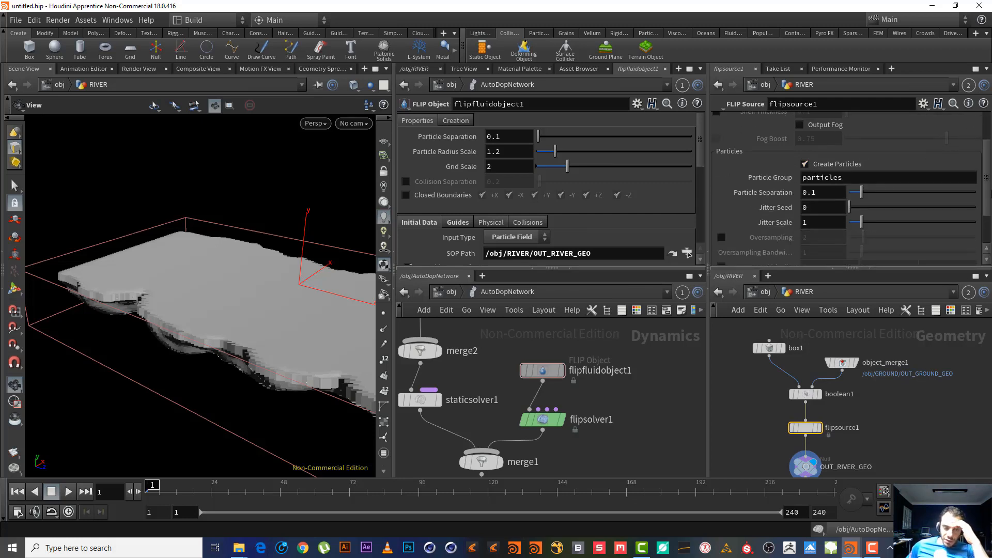
{"action": "scroll", "coordinate": [946, 207], "scroll_direction": "down", "scroll_amount": 1}
{"action": "right_click", "coordinate": [771, 187]}
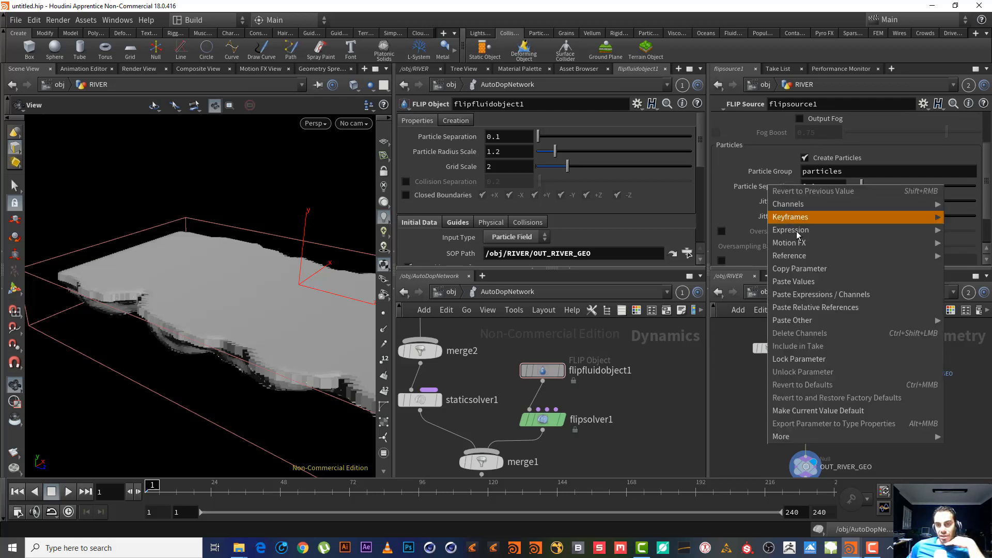
{"action": "left_click", "coordinate": [840, 308]}
{"action": "left_click", "coordinate": [786, 188]}
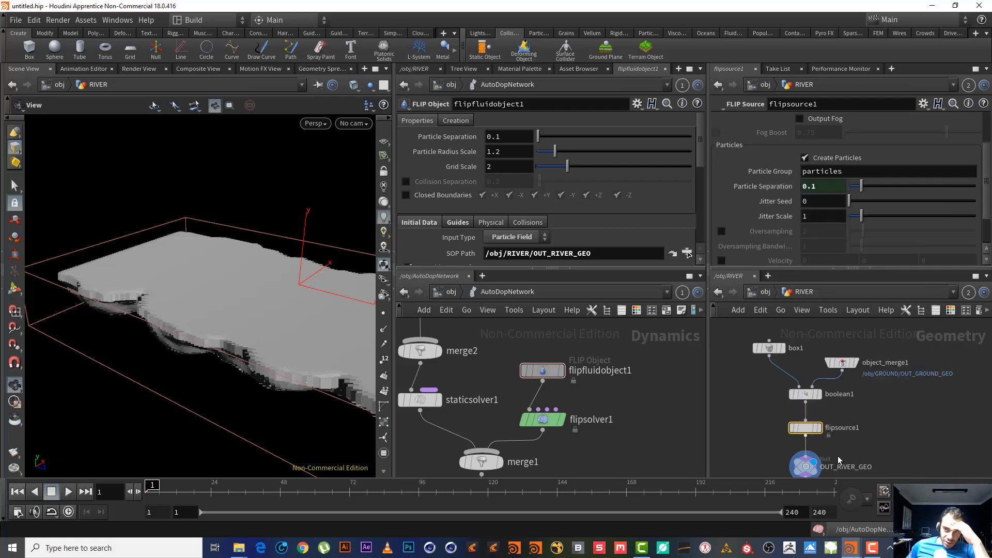
- Rearrange the two network views to show AutoDopNetwork in the RIVER view and BOUNDRY_LAYER in the other
{"action": "left_click", "coordinate": [765, 291]}
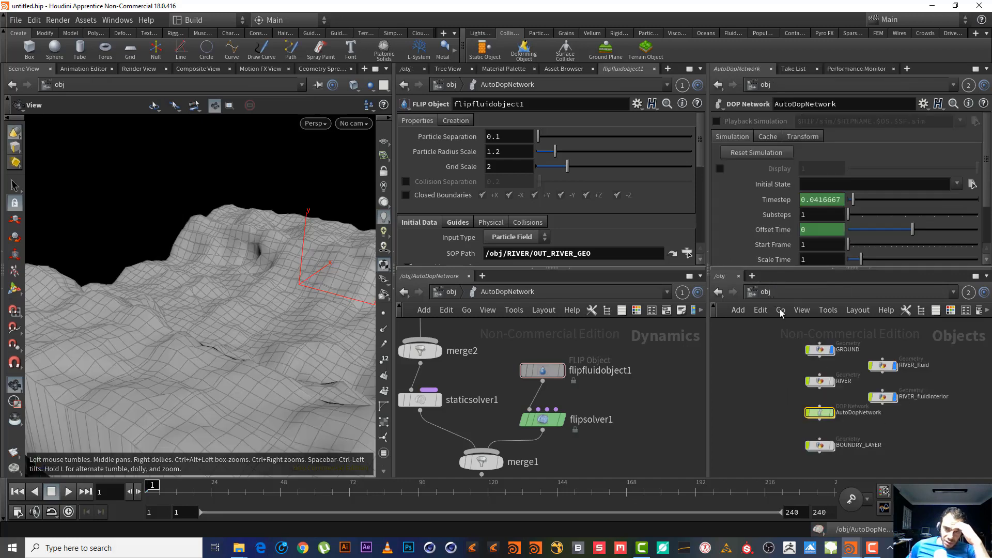
{"action": "double_click", "coordinate": [823, 411]}
{"action": "left_click", "coordinate": [458, 293]}
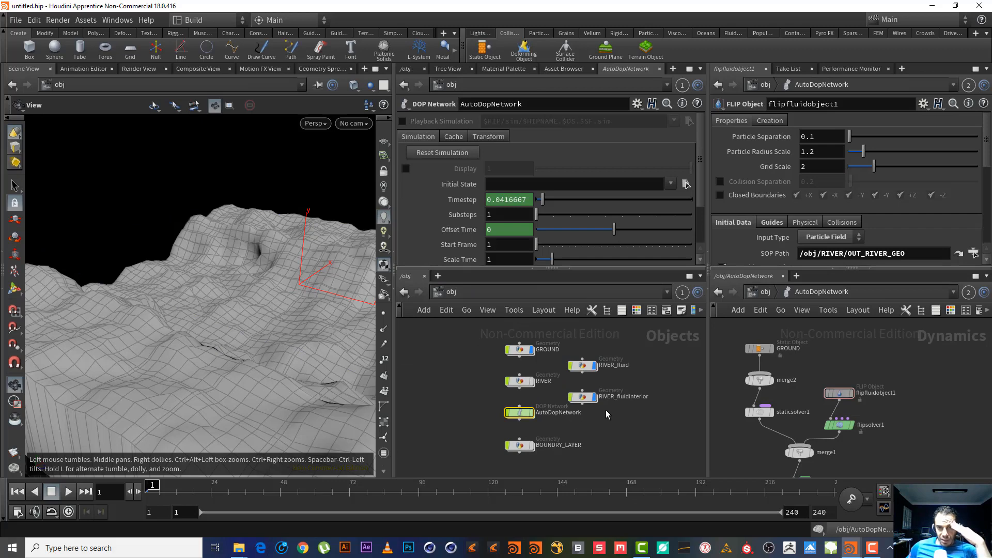
{"action": "double_click", "coordinate": [519, 446]}
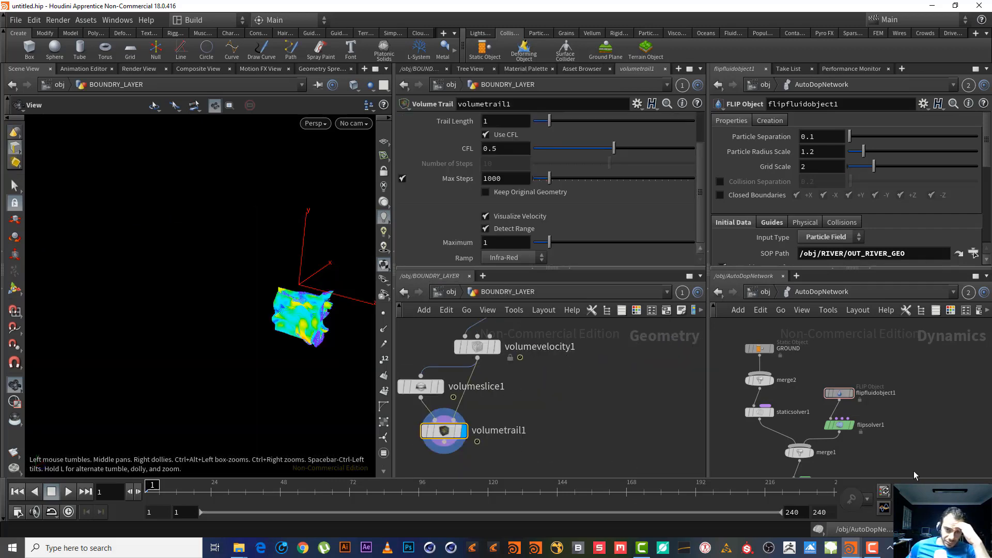
- Select flipfluidobject1 in AutoDopNetwork and review its Initial Data settings
{"action": "left_click", "coordinate": [810, 427]}
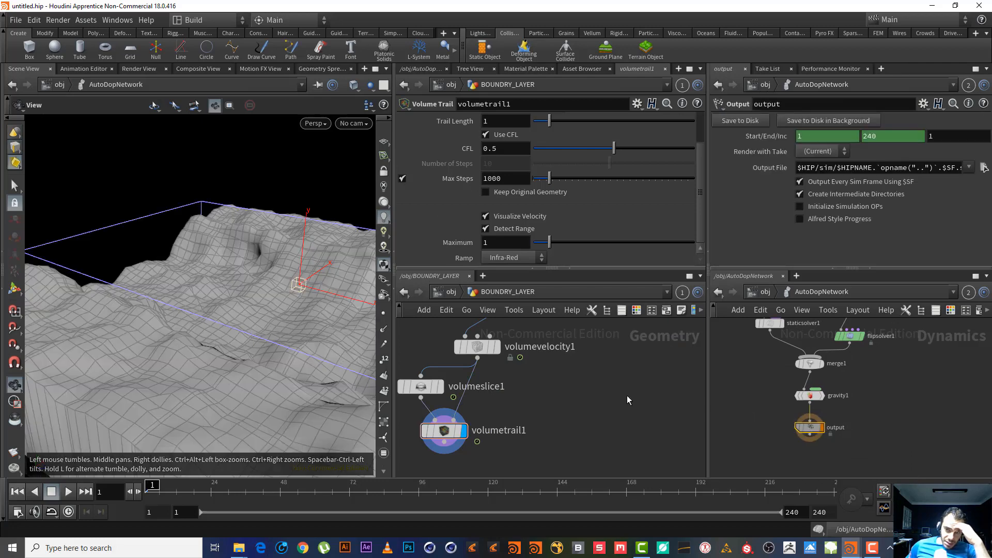
{"action": "scroll", "coordinate": [891, 381], "scroll_direction": "up", "scroll_amount": 3}
{"action": "left_click", "coordinate": [824, 370]}
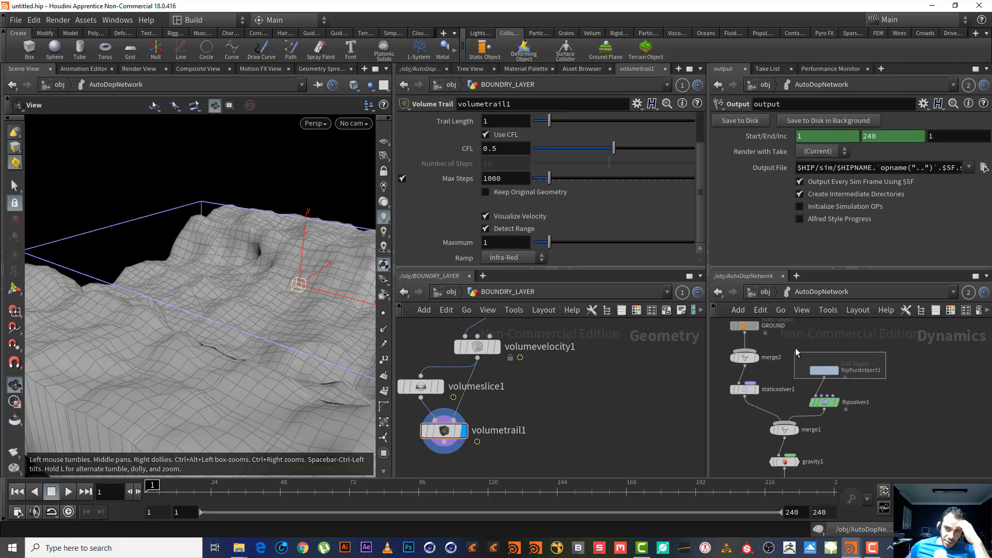
{"action": "left_click_drag", "start_coordinate": [988, 155], "coordinate": [989, 187]}
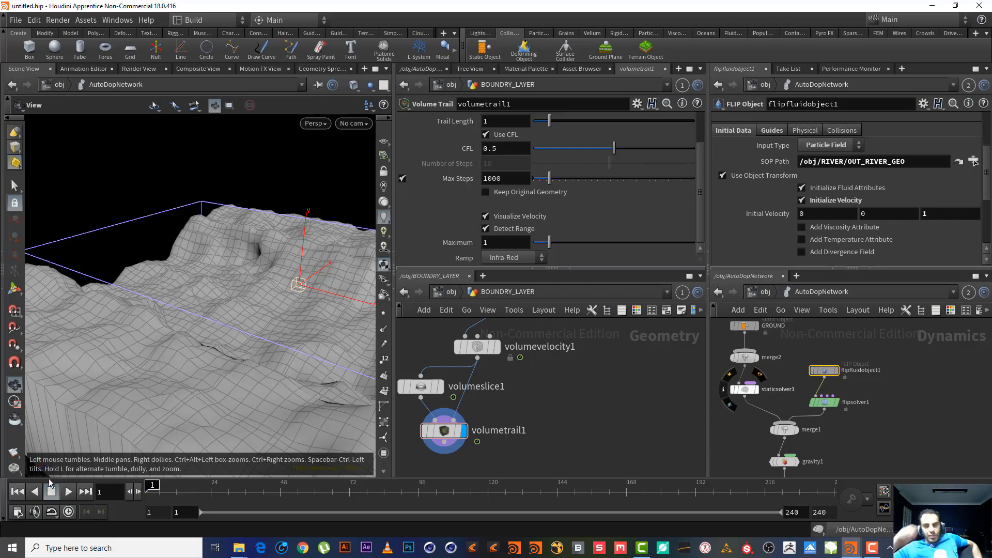
- Play the simulation to frame 13 and inspect the fluid surface up close at the river's far end
{"action": "left_click", "coordinate": [65, 494]}
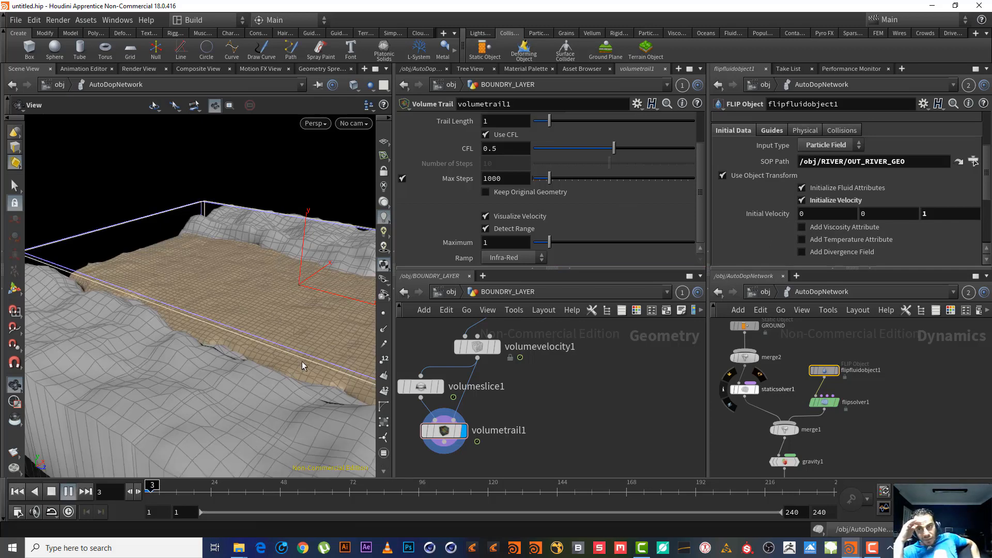
{"action": "left_click", "coordinate": [50, 491]}
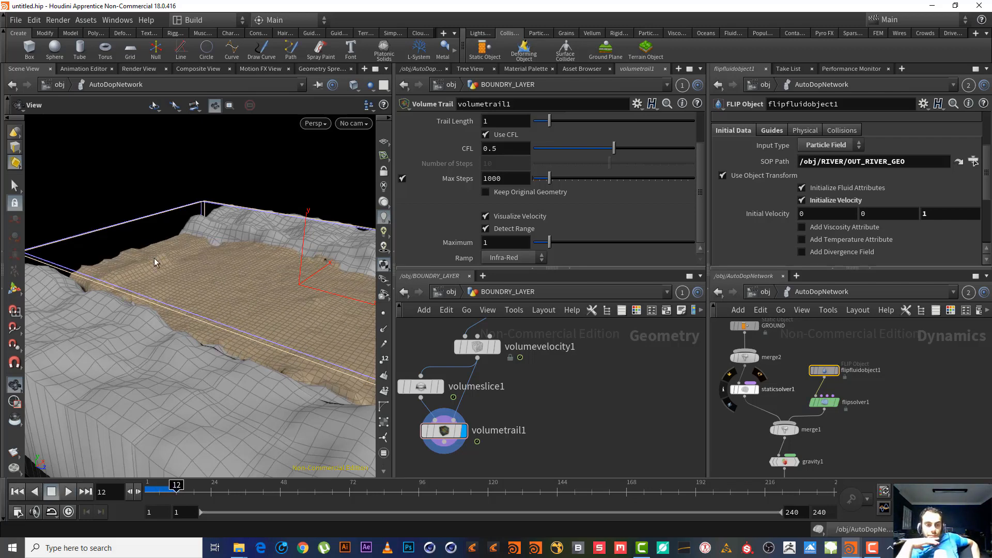
{"action": "mouse_move", "coordinate": [123, 259]}
{"action": "left_mouse_down"}
{"action": "mouse_move", "coordinate": [104, 260]}
{"action": "mouse_move", "coordinate": [117, 261]}
{"action": "left_mouse_up"}
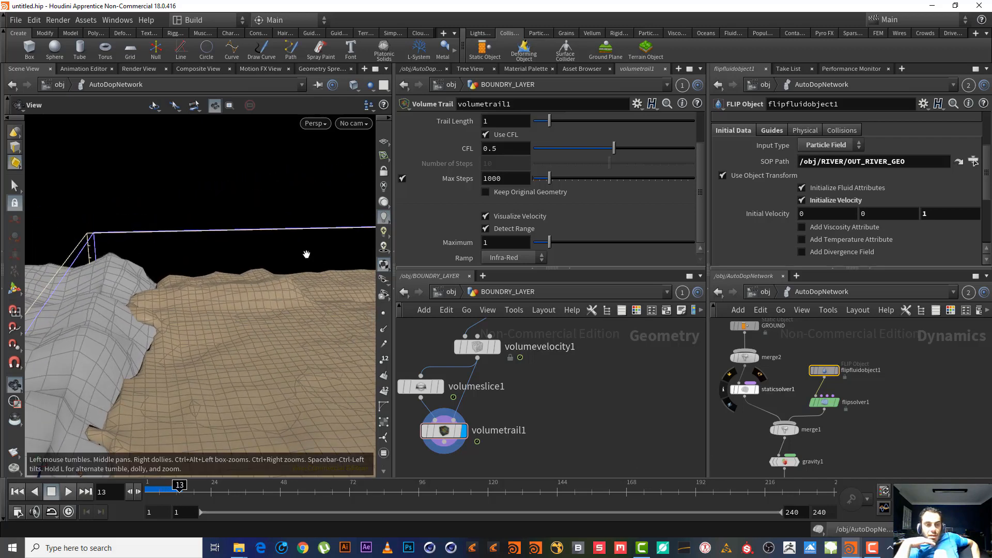
{"action": "middle_click_drag", "start_coordinate": [583, 367], "coordinate": [601, 402]}
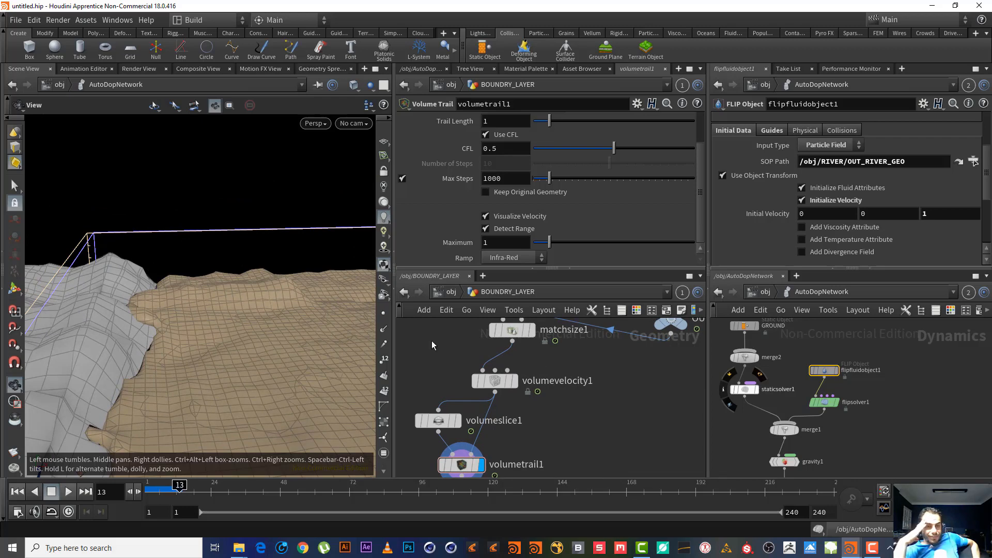
- Play the simulation on to frame 22 from a higher angle and return to the first frame
{"action": "left_click_drag", "start_coordinate": [271, 305], "coordinate": [150, 362]}
{"action": "left_click_drag", "start_coordinate": [154, 290], "coordinate": [295, 287]}
{"action": "left_click", "coordinate": [69, 491]}
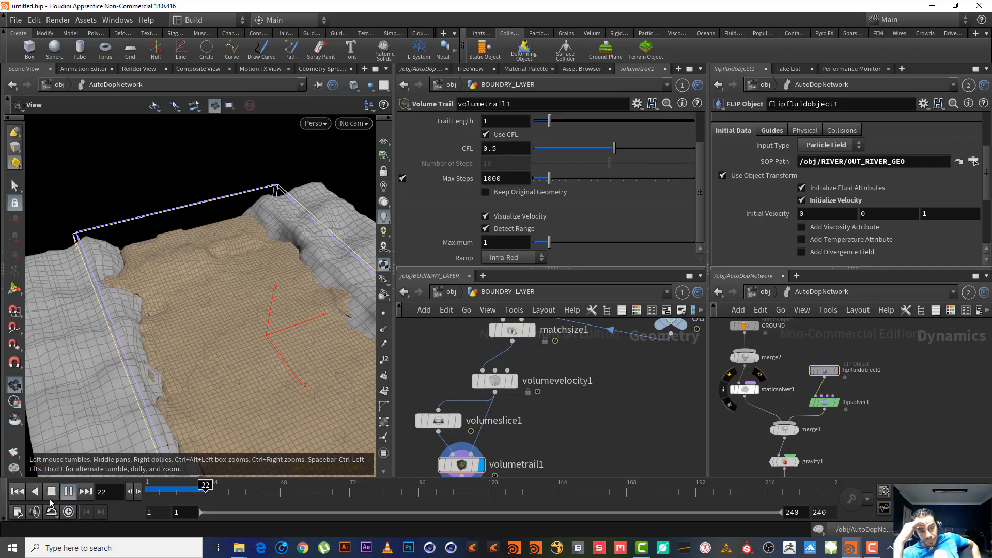
{"action": "left_click", "coordinate": [15, 495]}
- Select attribnoise1 in the BOUNDRY_LAYER network and display its output
{"action": "middle_click_drag", "start_coordinate": [594, 401], "coordinate": [473, 481]}
{"action": "middle_click_drag", "start_coordinate": [606, 368], "coordinate": [587, 447]}
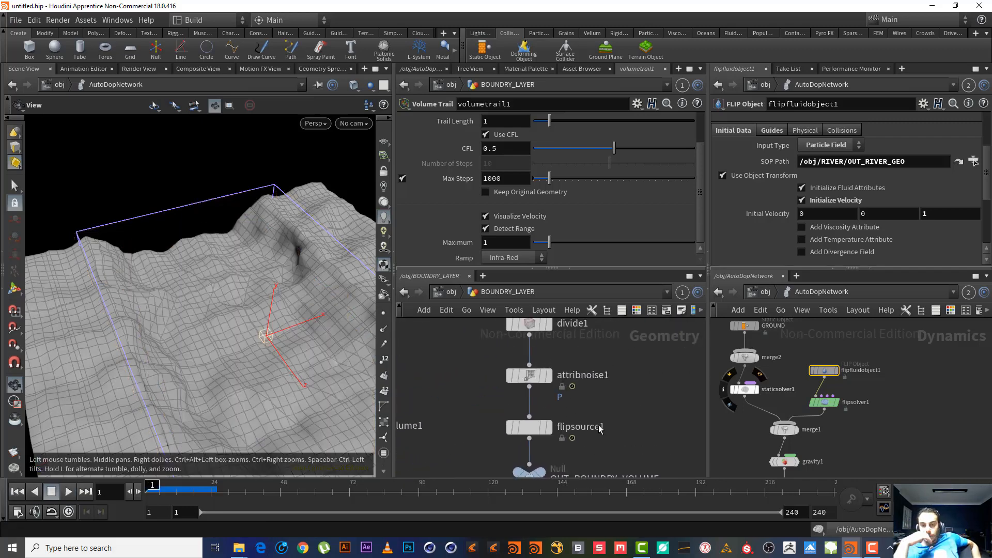
{"action": "middle_click_drag", "start_coordinate": [635, 354], "coordinate": [638, 383]}
{"action": "left_click", "coordinate": [533, 397]}
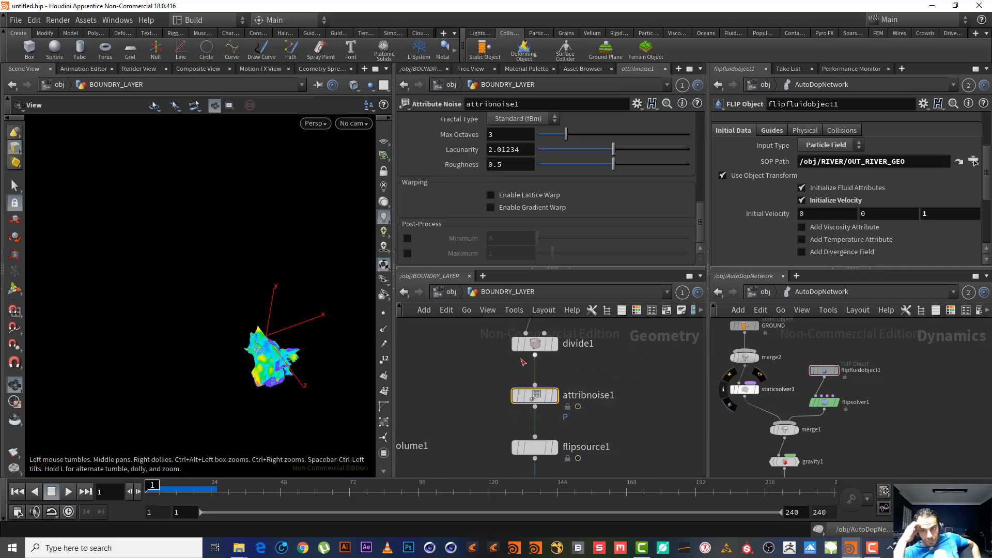
{"action": "left_click", "coordinate": [554, 396]}
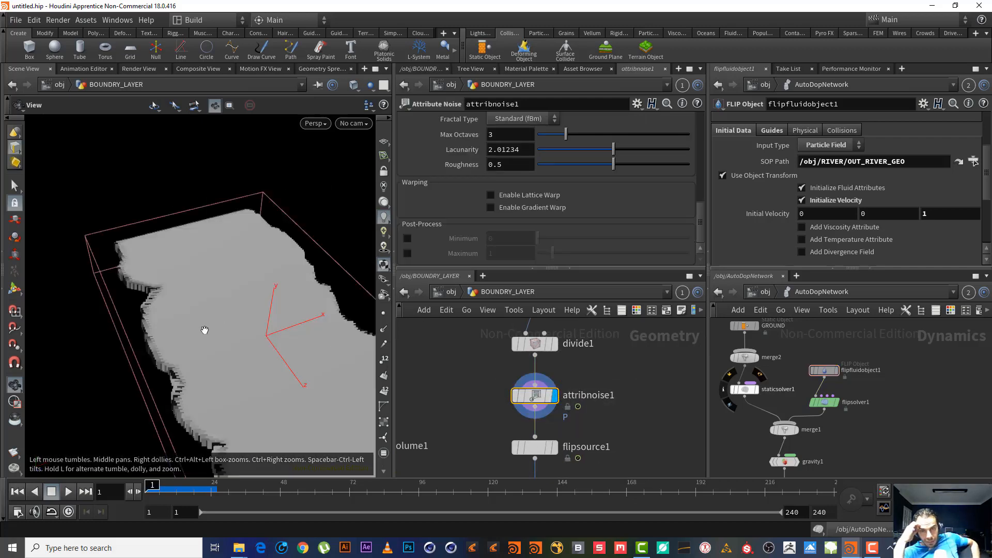
- Display the output of flipsource1 in the BOUNDRY_LAYER network
{"action": "scroll", "coordinate": [594, 461], "scroll_direction": "down", "scroll_amount": 5}
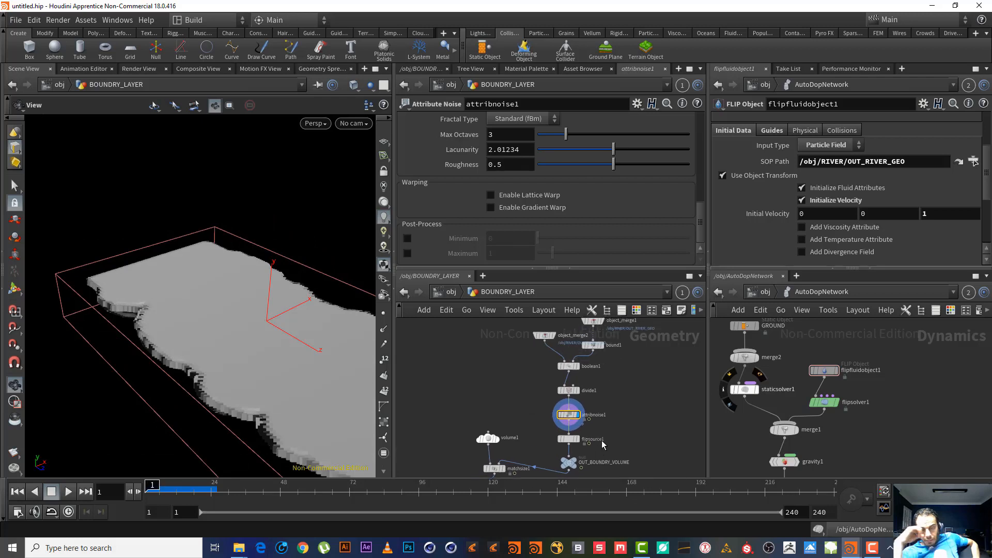
{"action": "middle_click_drag", "start_coordinate": [597, 460], "coordinate": [603, 411]}
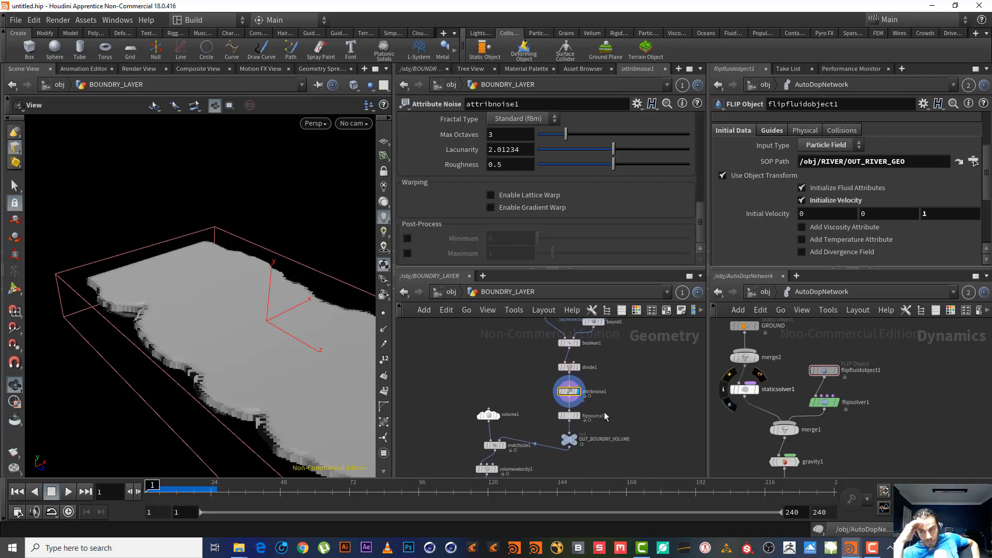
{"action": "left_click", "coordinate": [578, 416]}
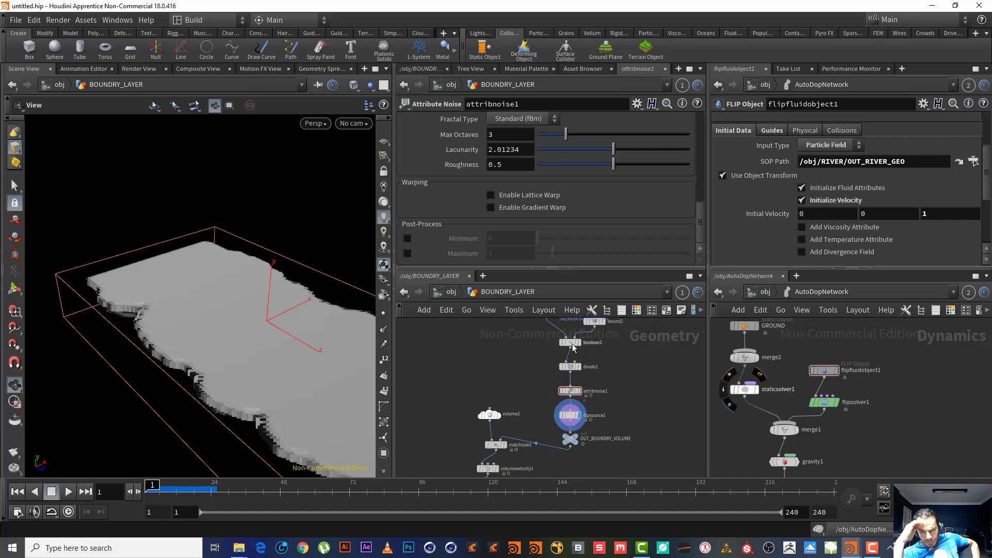
- Display the output of boolean1 in the BOUNDRY_LAYER network and move object_merge2 clear of the bound1 branch
{"action": "left_click_drag", "start_coordinate": [169, 292], "coordinate": [167, 321]}
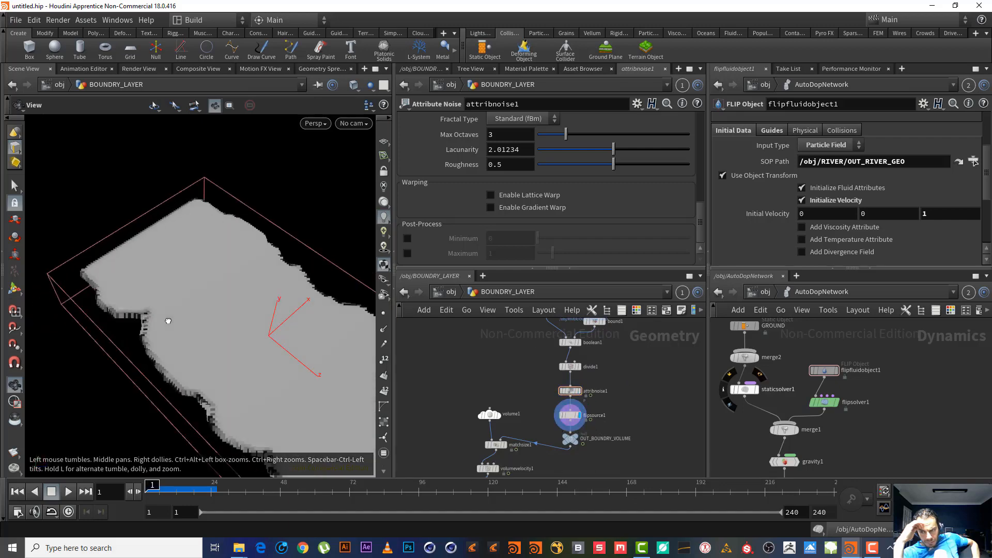
{"action": "middle_click_drag", "start_coordinate": [648, 384], "coordinate": [645, 439]}
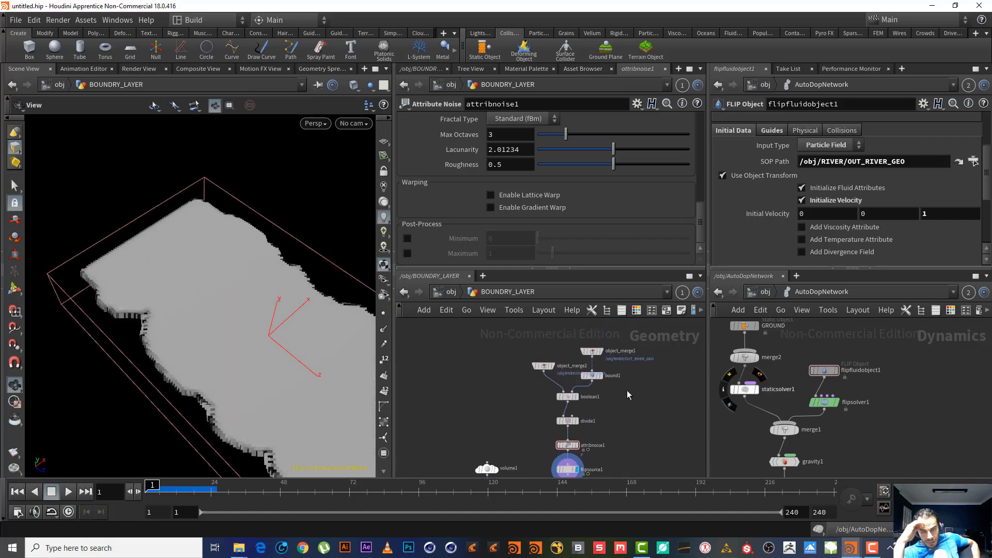
{"action": "scroll", "coordinate": [611, 412], "scroll_direction": "up", "scroll_amount": 4}
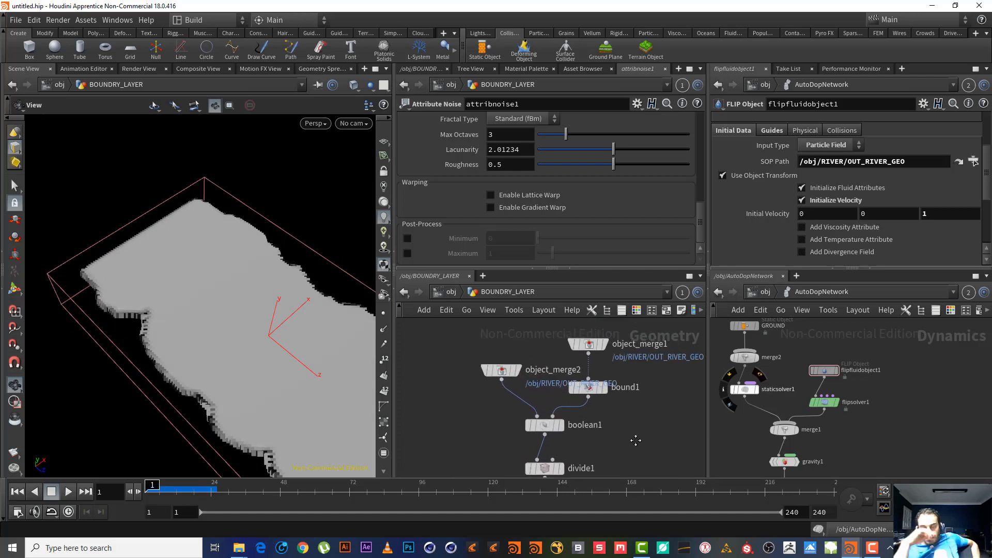
{"action": "left_click", "coordinate": [543, 424]}
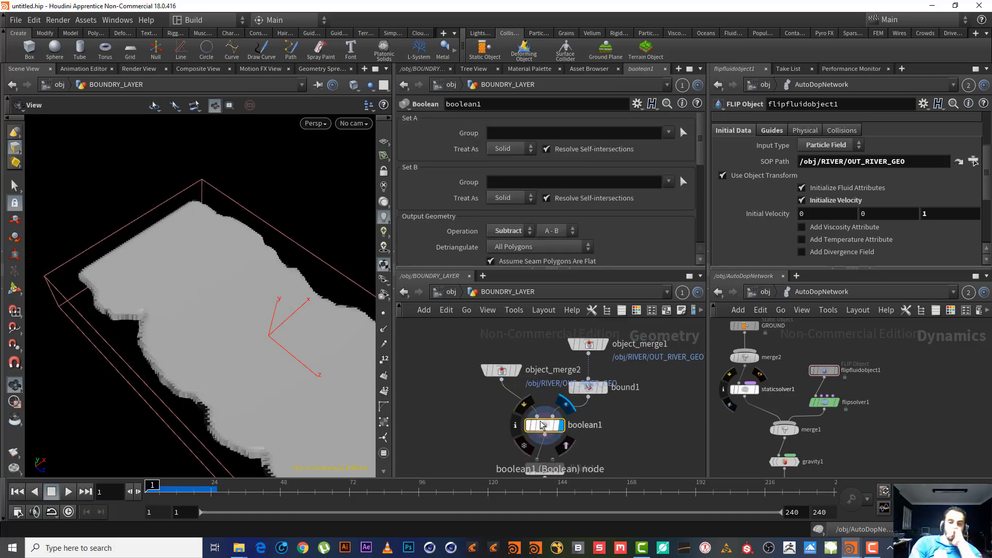
{"action": "middle_click_drag", "start_coordinate": [641, 395], "coordinate": [617, 415]}
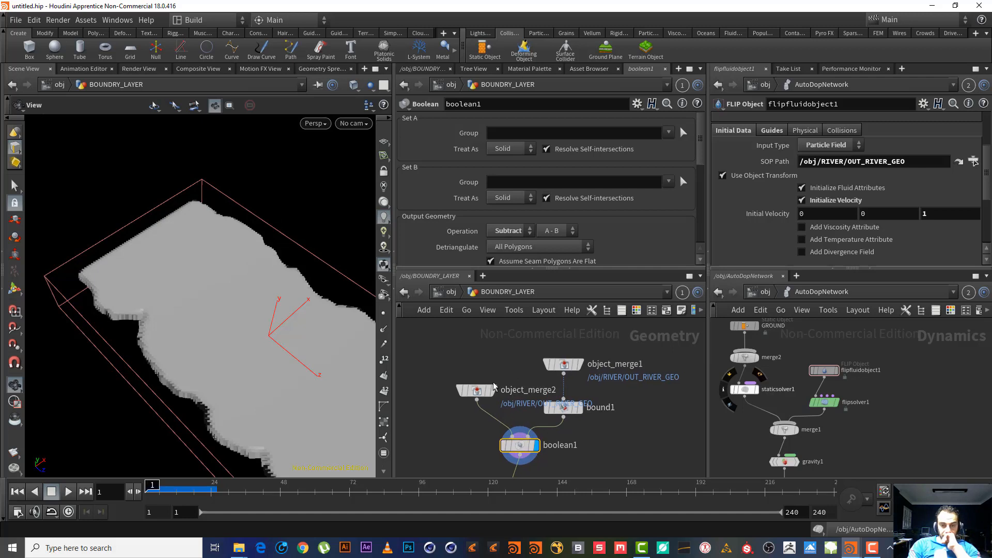
{"action": "left_click_drag", "start_coordinate": [477, 391], "coordinate": [451, 373]}
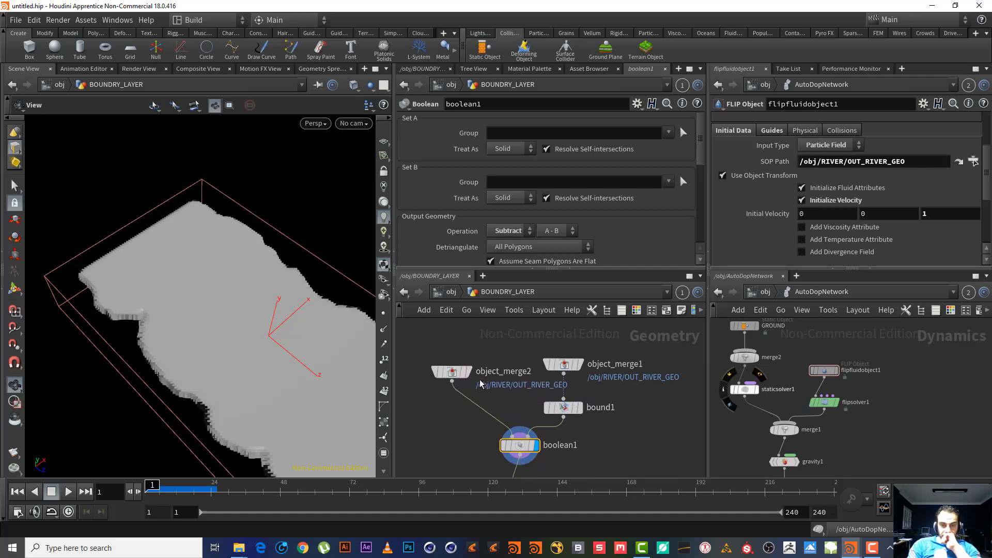
{"action": "left_click", "coordinate": [873, 547]}
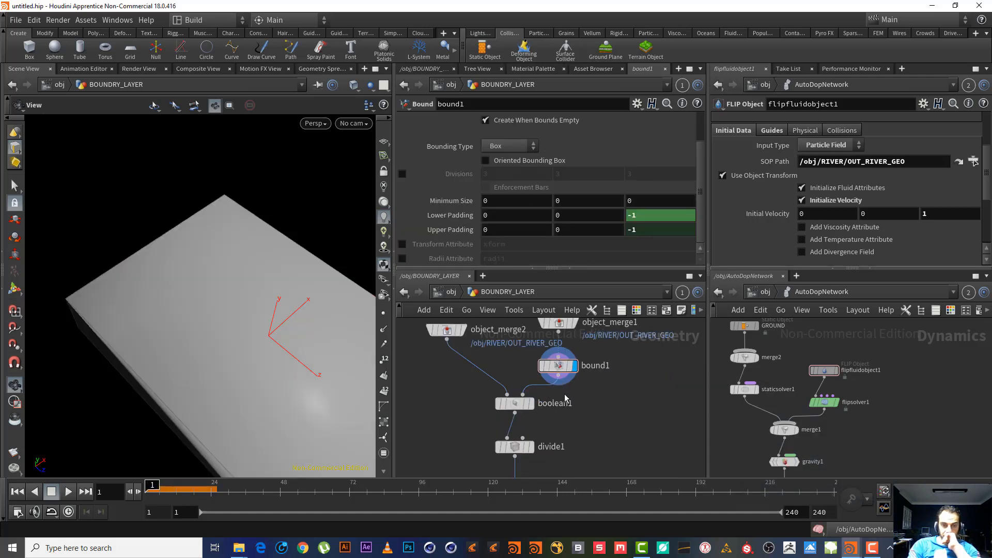
- Switch the displayed output from bound1 back to boolean1 and select boolean1
{"action": "middle_click_drag", "start_coordinate": [613, 401], "coordinate": [615, 423]}
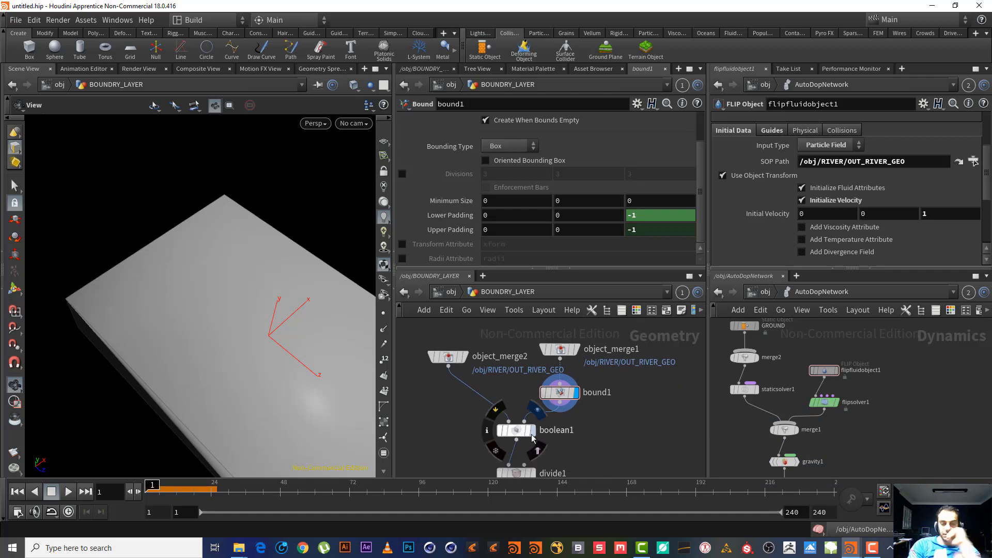
{"action": "left_click", "coordinate": [533, 431]}
{"action": "left_click", "coordinate": [513, 432]}
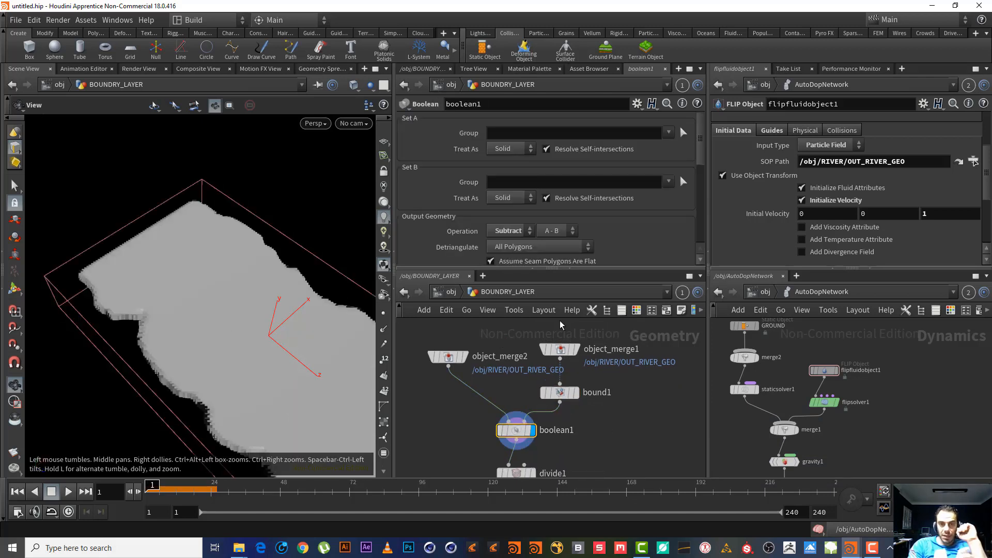
- Follow object_merge1's object reference into the RIVER network and display the output of boolean1 there
{"action": "left_click", "coordinate": [560, 350]}
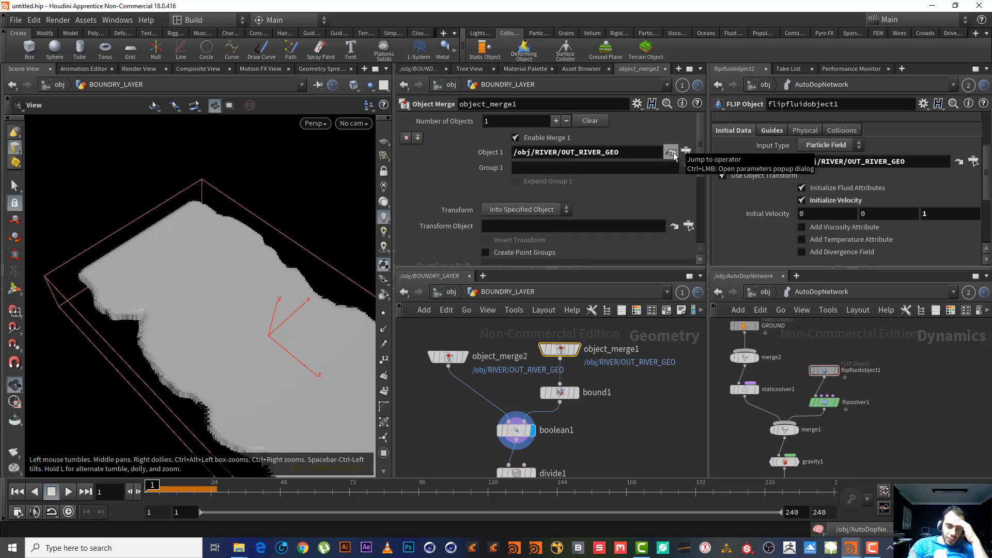
{"action": "left_click", "coordinate": [561, 393]}
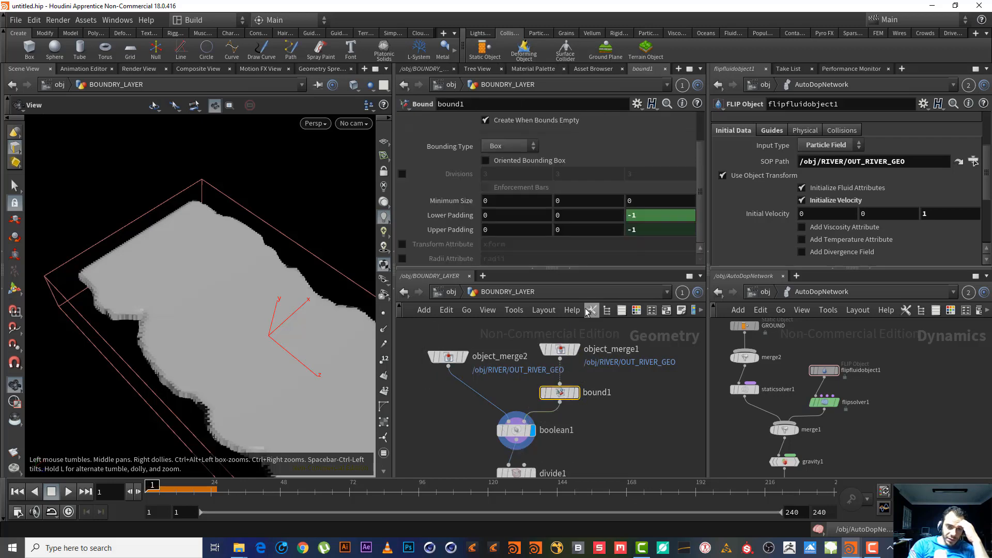
{"action": "left_click", "coordinate": [559, 350]}
{"action": "left_click", "coordinate": [670, 152]}
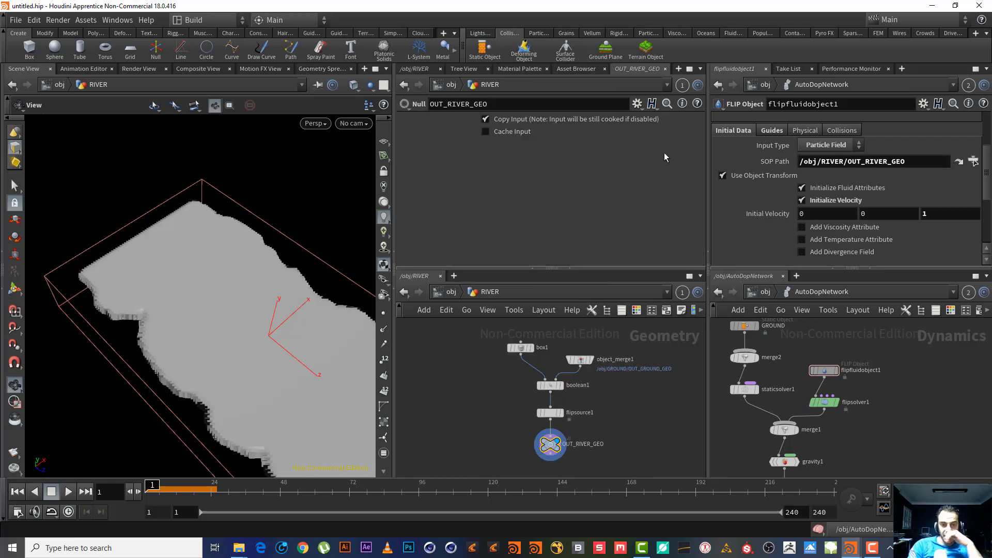
{"action": "scroll", "coordinate": [594, 403], "scroll_direction": "up", "scroll_amount": 4}
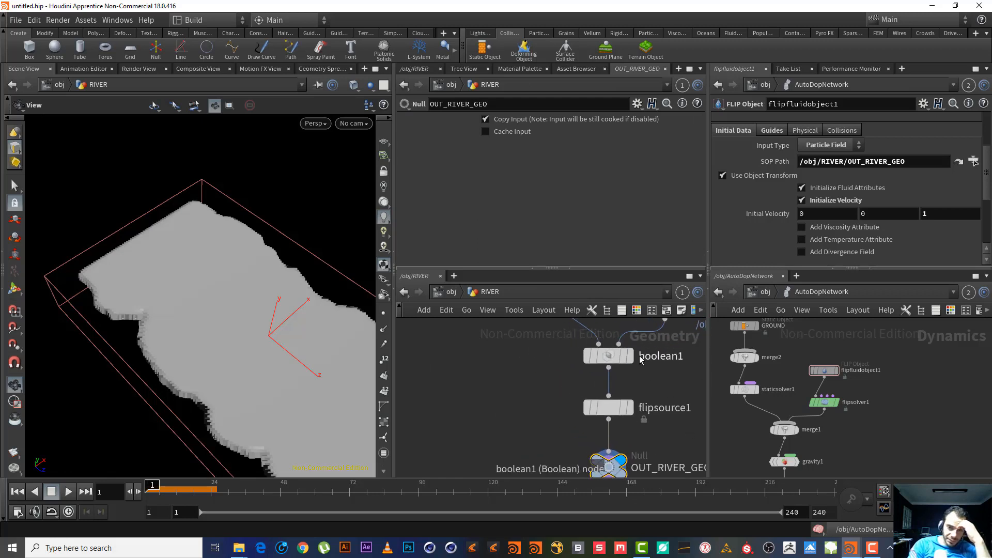
{"action": "left_click", "coordinate": [631, 355]}
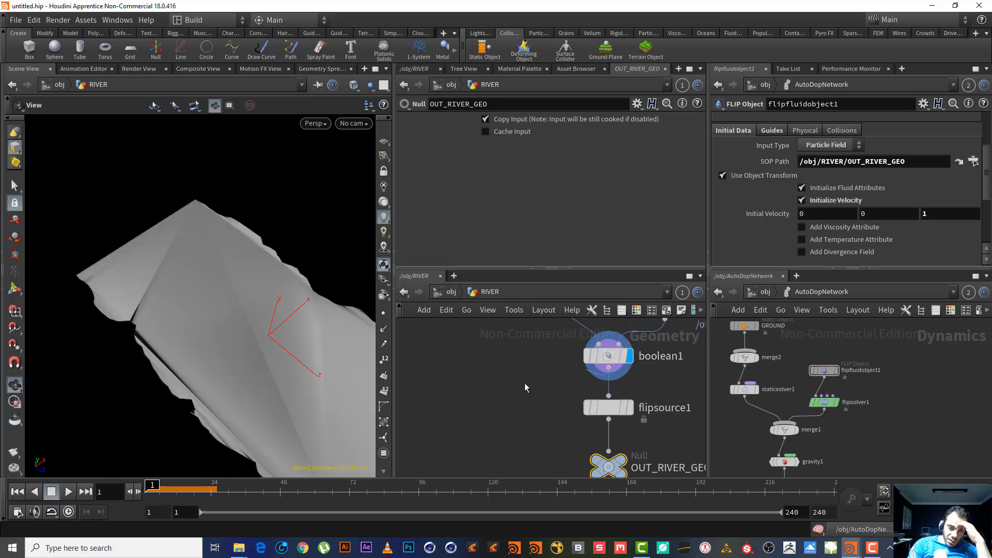
- Insert a Null named OUT between boolean1 and flipsource1 in the RIVER network
{"action": "key", "text": "Tab"}
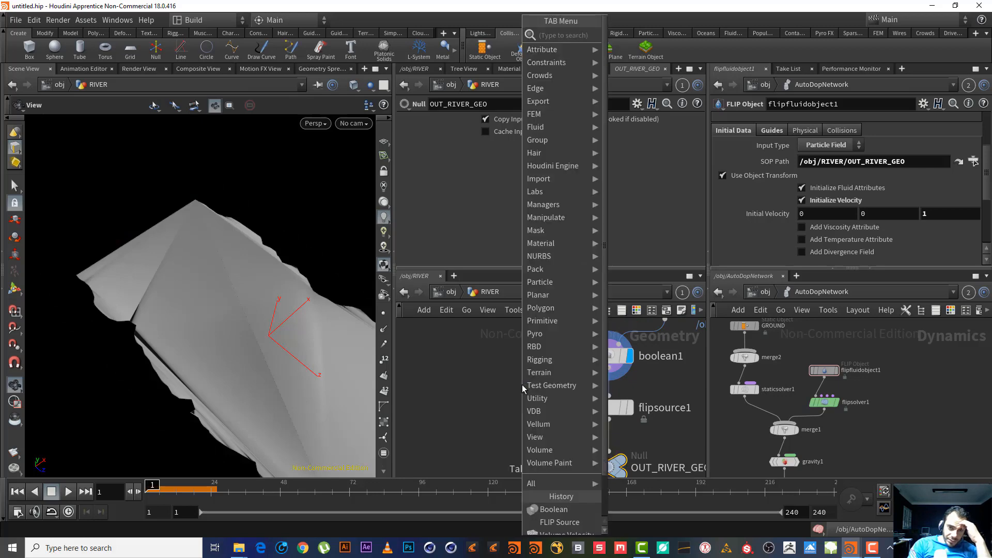
{"action": "type", "text": "nu"}
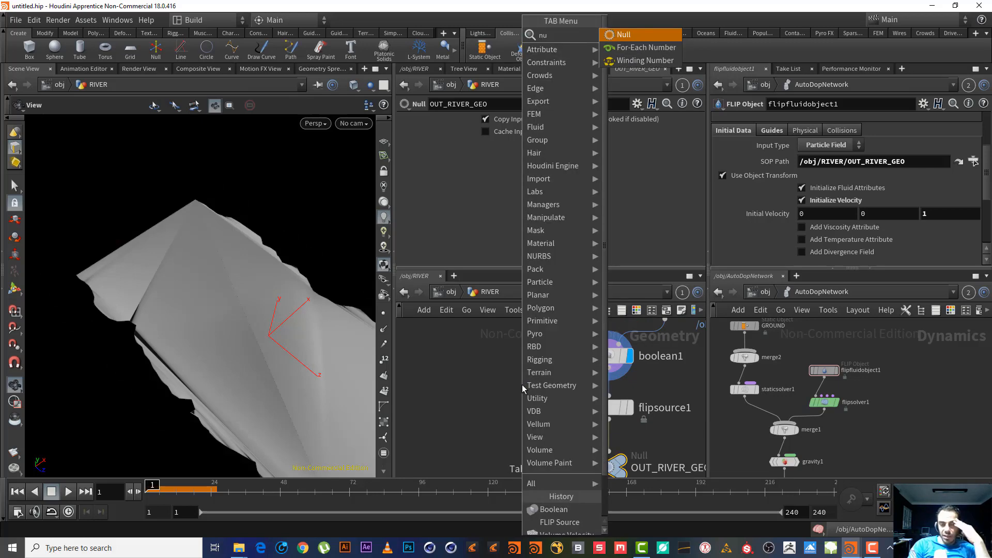
{"action": "key", "text": "Return"}
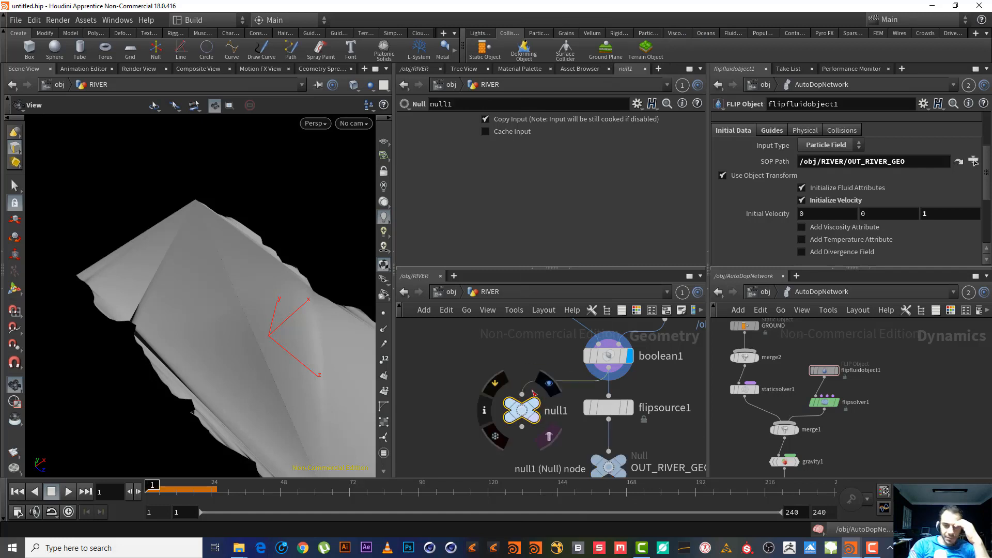
{"action": "left_click", "coordinate": [510, 432]}
{"action": "left_click_drag", "start_coordinate": [521, 412], "coordinate": [608, 410]}
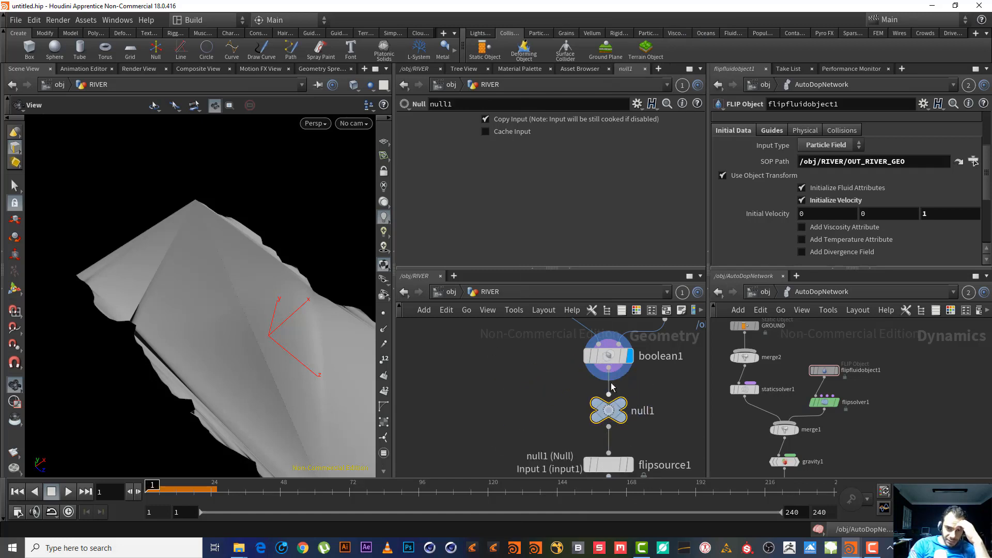
{"action": "double_click", "coordinate": [643, 411]}
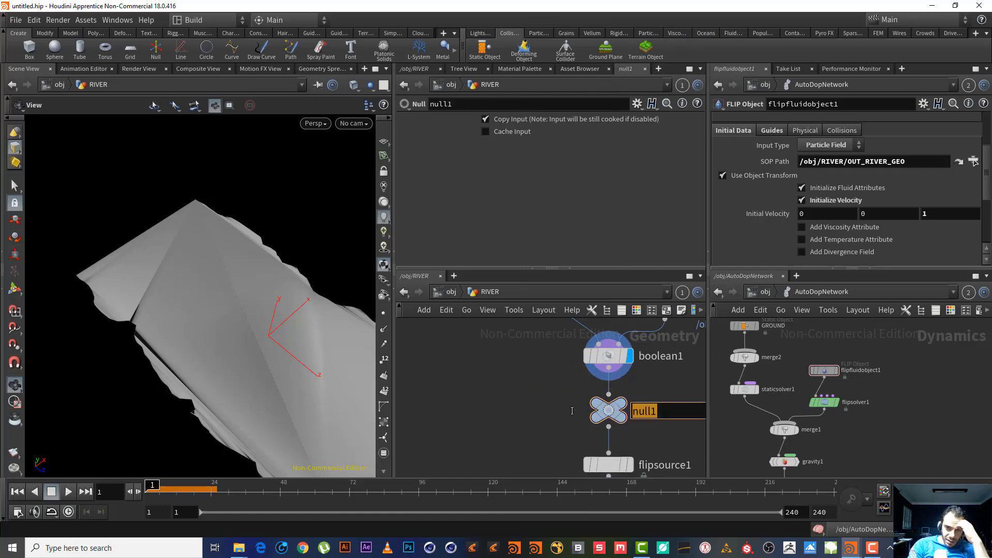
{"action": "type", "text": "OUT"}
{"action": "key", "text": "Return"}
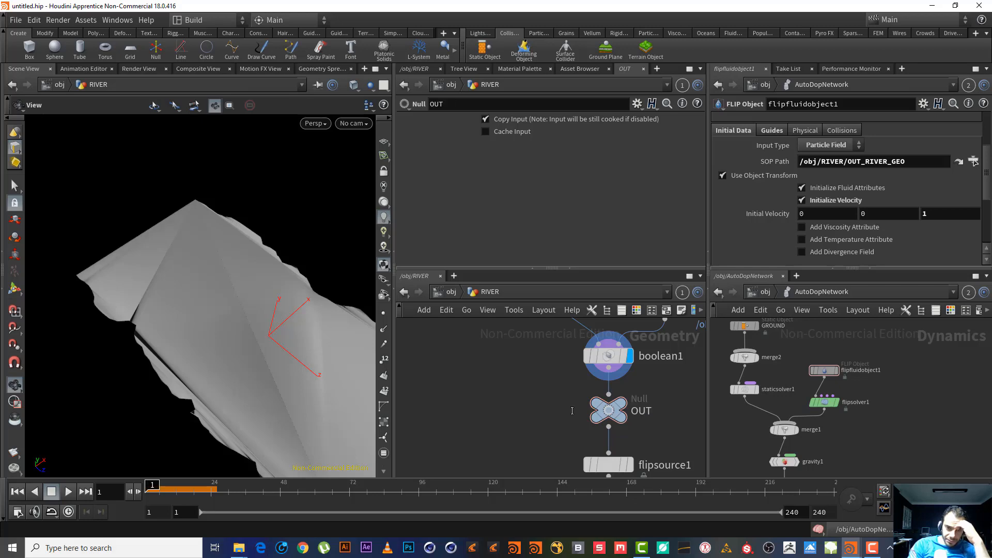
- Return to the BOUNDRY_LAYER network and set object_merge1's source object to /obj/RIVER/OUT
{"action": "left_click", "coordinate": [448, 293]}
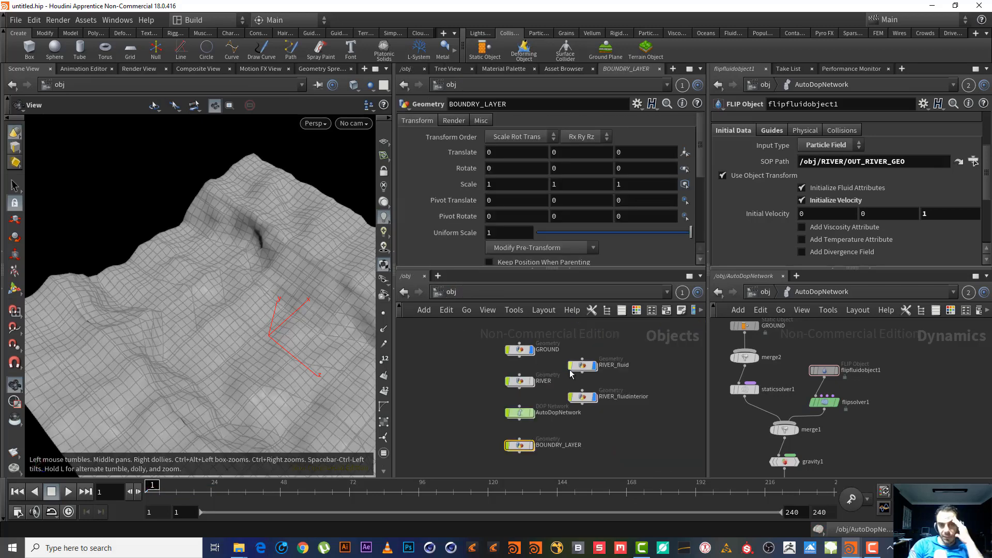
{"action": "scroll", "coordinate": [562, 428], "scroll_direction": "up", "scroll_amount": 5}
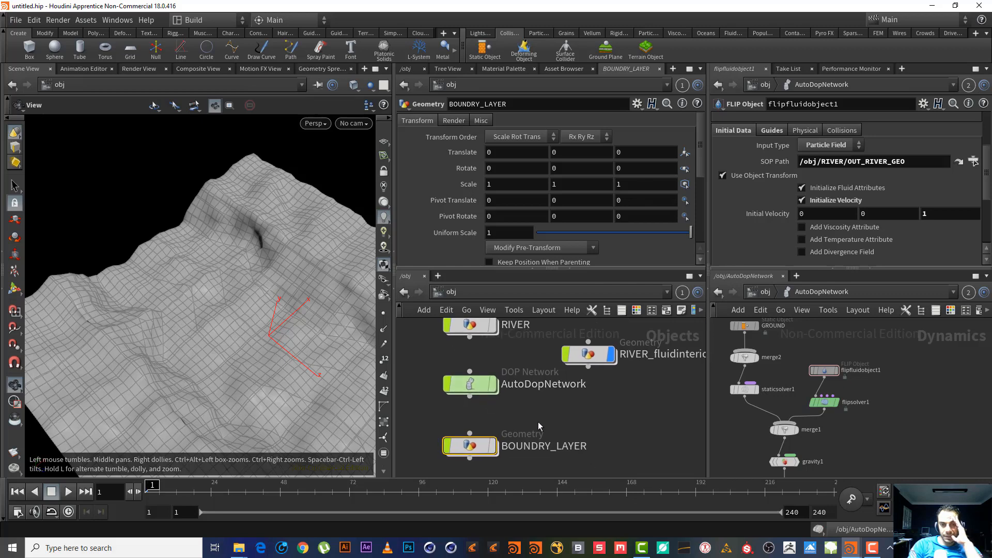
{"action": "double_click", "coordinate": [470, 446]}
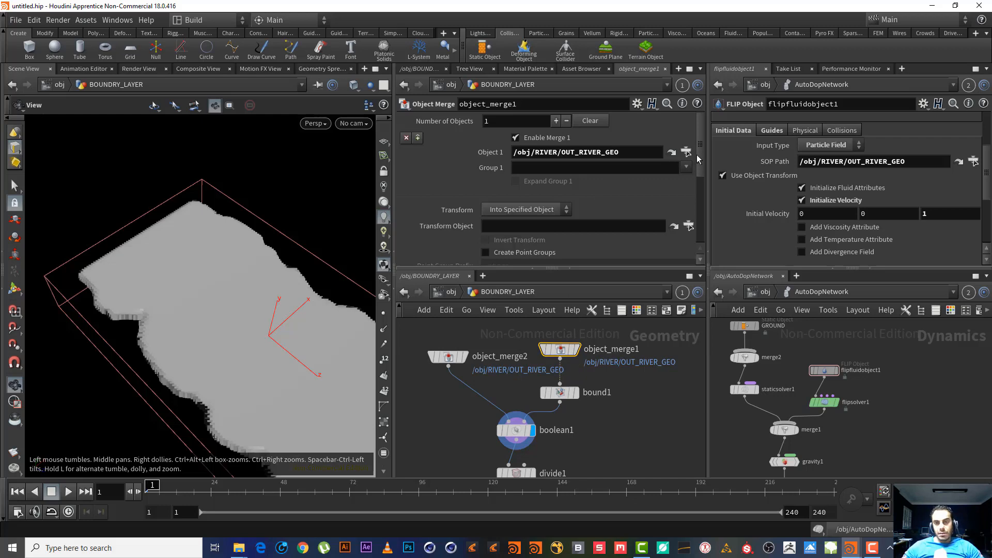
{"action": "left_click", "coordinate": [687, 152]}
{"action": "double_click", "coordinate": [673, 188]}
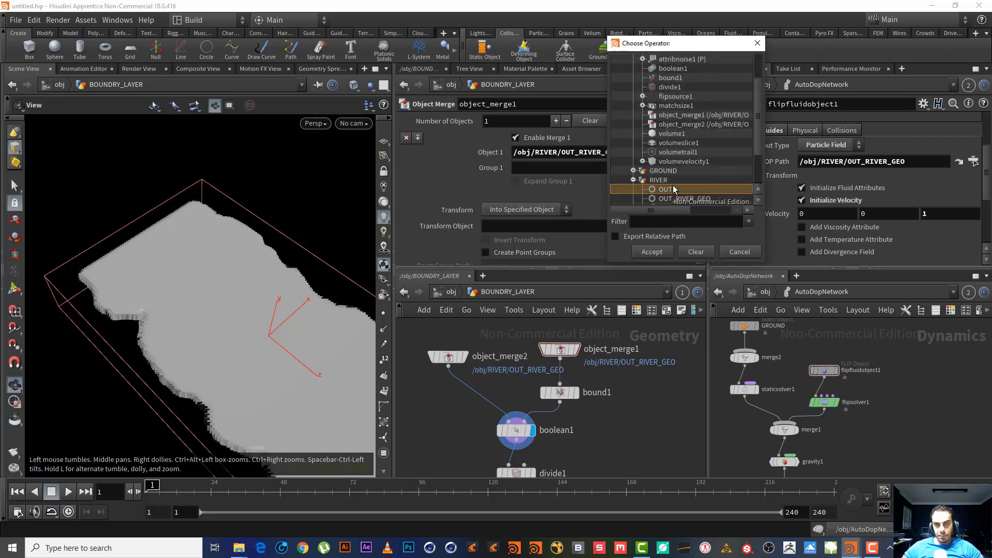
- Set object_merge2's source object to /obj/RIVER/OUT and inspect the boolean geometry from several angles
{"action": "left_click", "coordinate": [433, 374]}
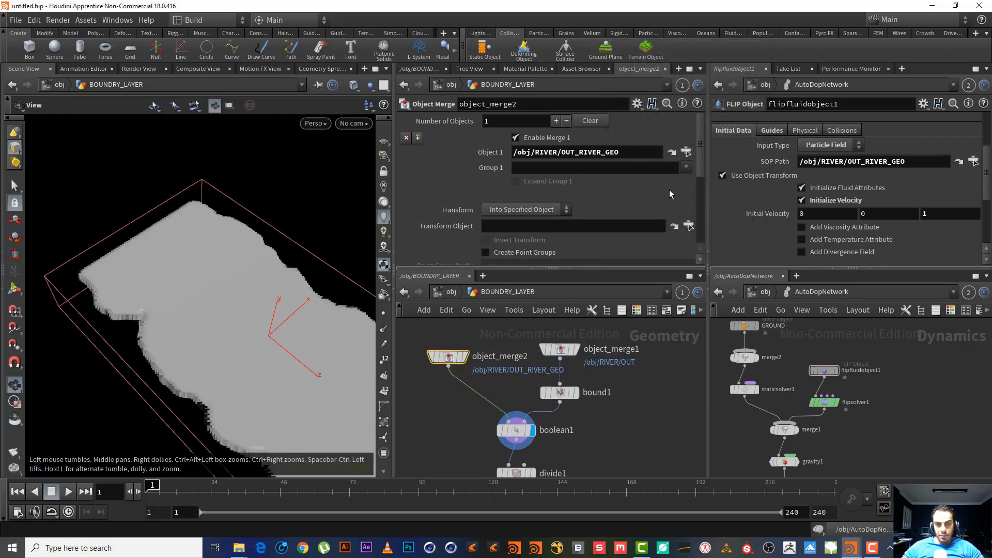
{"action": "left_click", "coordinate": [686, 153]}
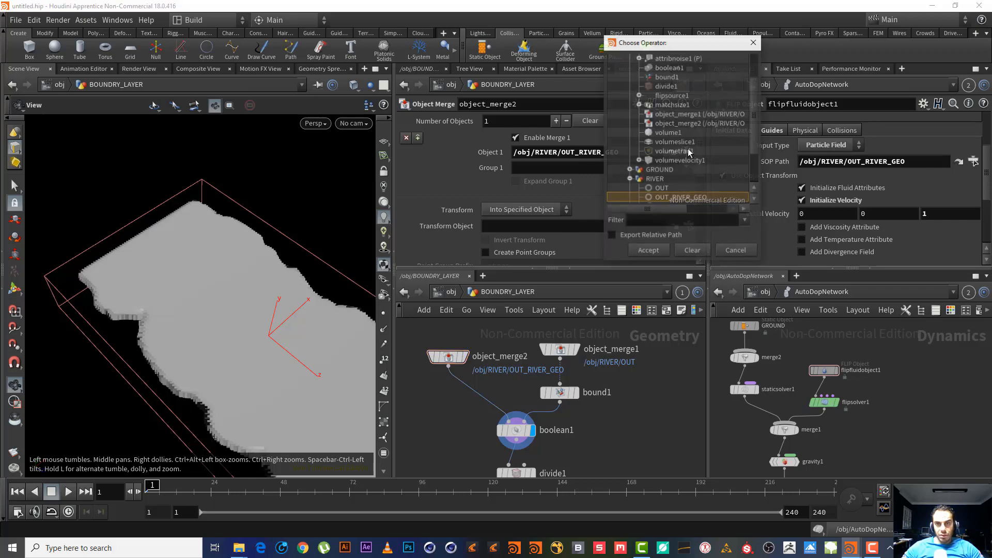
{"action": "double_click", "coordinate": [671, 187]}
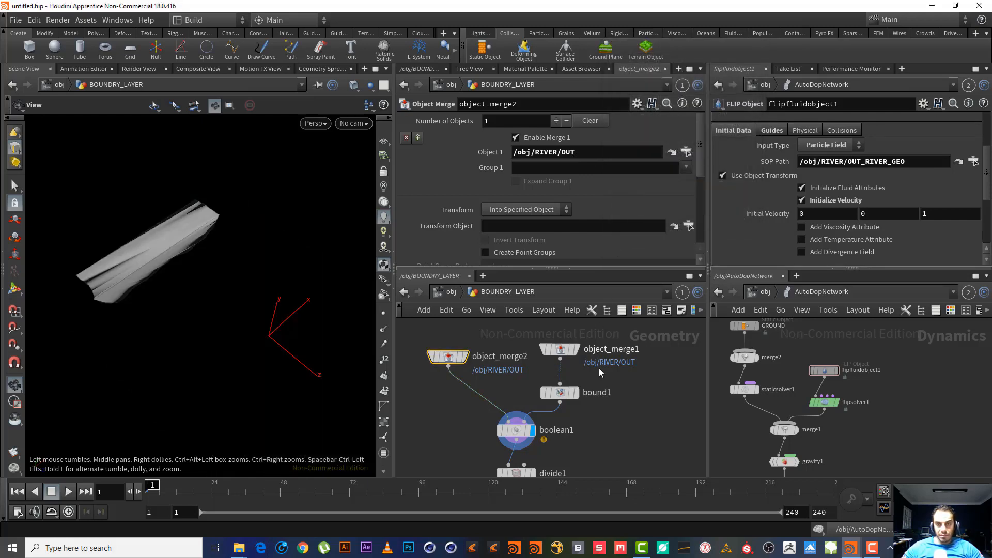
{"action": "left_click_drag", "start_coordinate": [127, 330], "coordinate": [164, 225]}
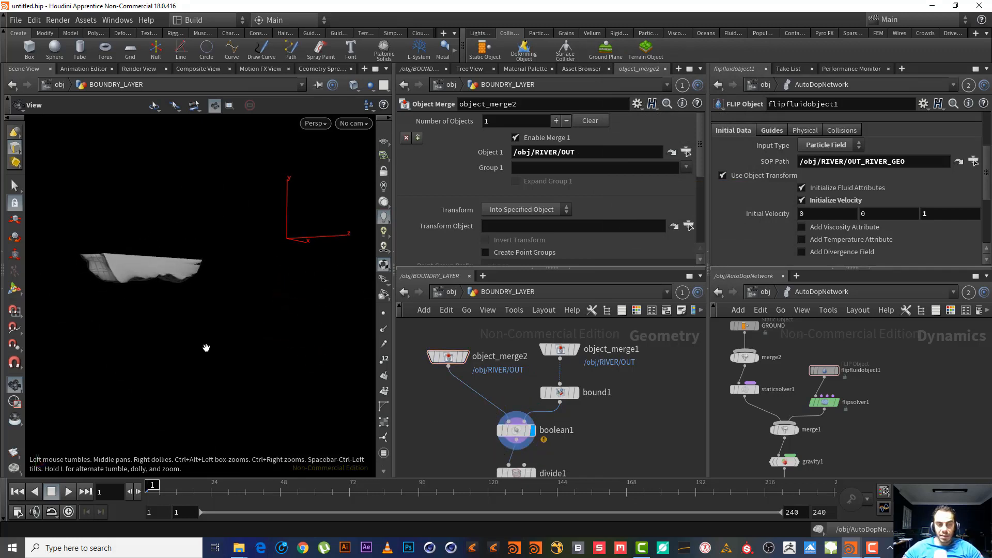
{"action": "left_click_drag", "start_coordinate": [193, 292], "coordinate": [185, 312]}
- Check the output of divide1 and that of attribnoise1 in BOUNDRY_LAYER, leaving attribnoise1 selected
{"action": "middle_click_drag", "start_coordinate": [575, 452], "coordinate": [584, 367]}
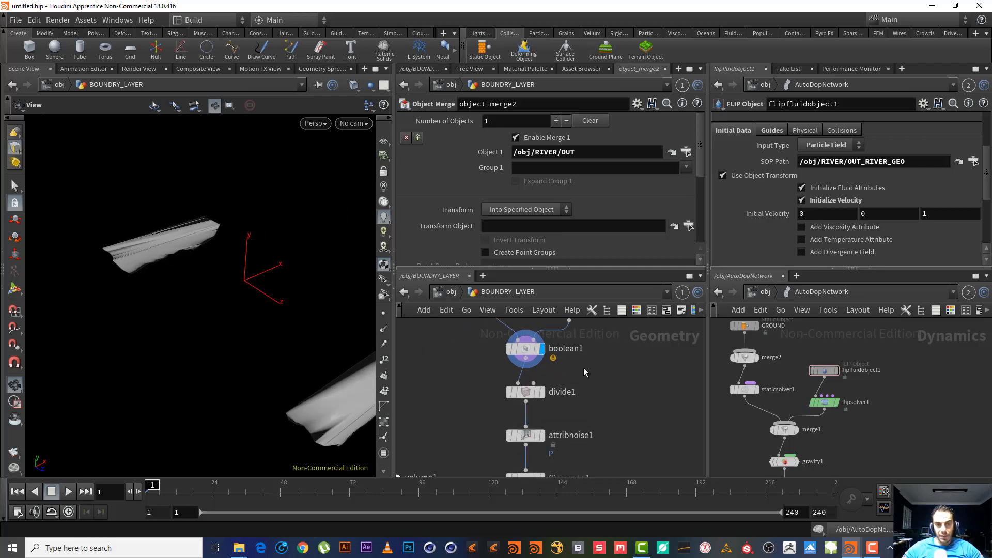
{"action": "left_click", "coordinate": [541, 392]}
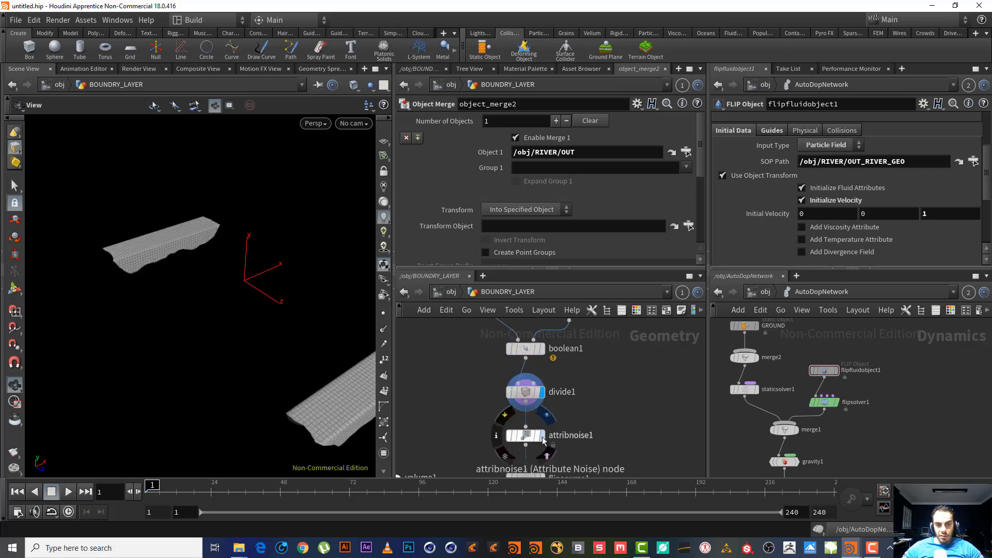
{"action": "left_click", "coordinate": [540, 435]}
{"action": "left_click", "coordinate": [524, 435]}
- Display the output of flipsource1 in BOUNDRY_LAYER and set its voxel size to 0.05
{"action": "middle_click_drag", "start_coordinate": [632, 413], "coordinate": [622, 334]}
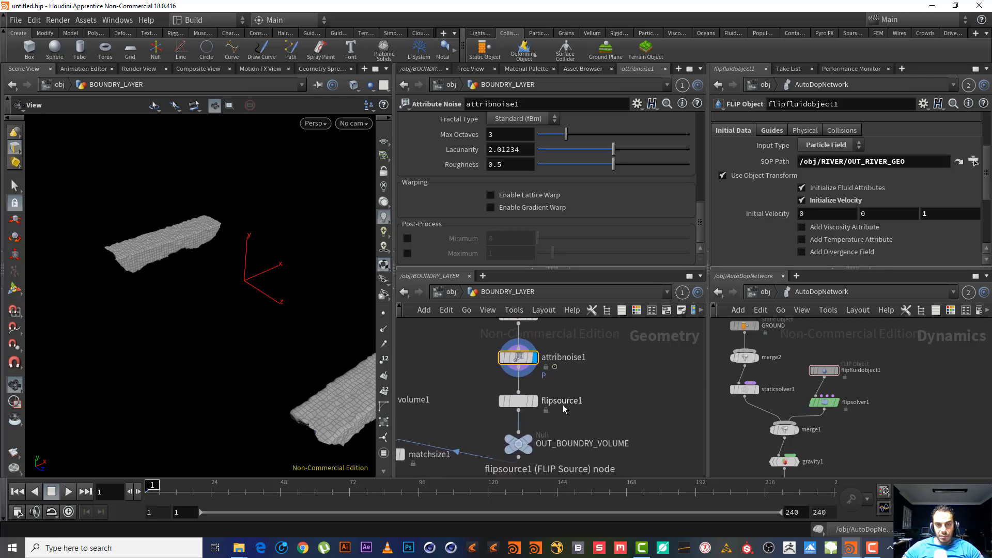
{"action": "left_click", "coordinate": [536, 401]}
{"action": "left_click", "coordinate": [514, 401]}
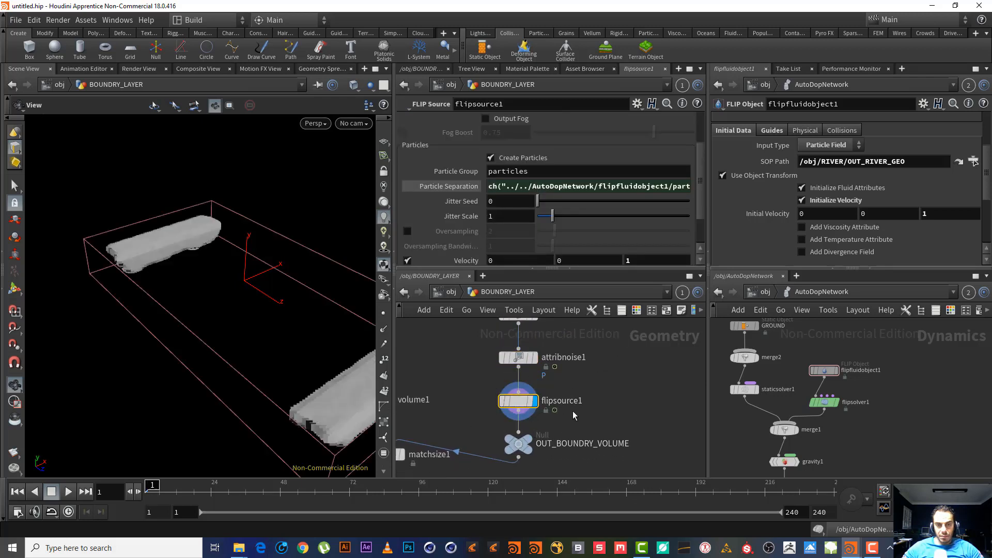
{"action": "middle_click_drag", "start_coordinate": [574, 415], "coordinate": [583, 397]}
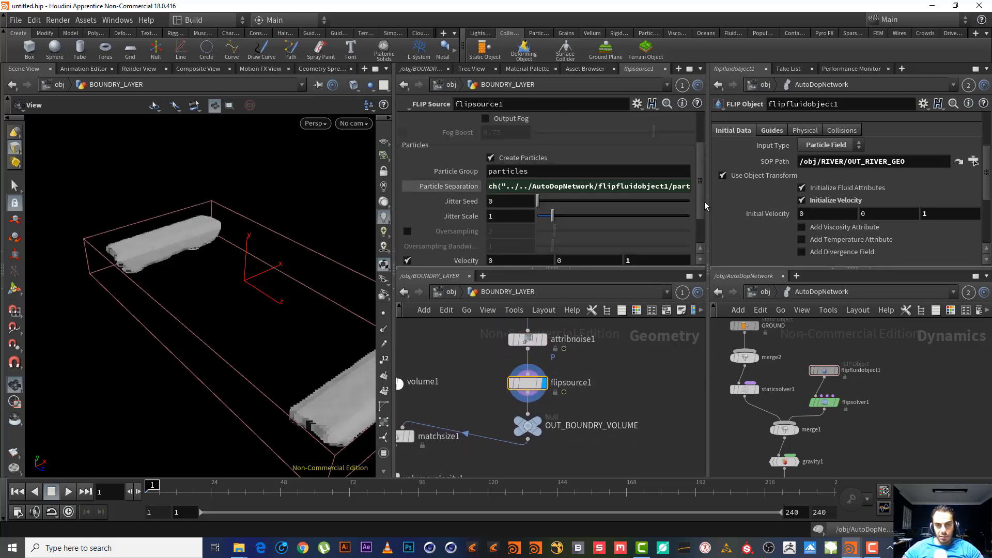
{"action": "scroll", "coordinate": [594, 197], "scroll_direction": "up", "scroll_amount": 3}
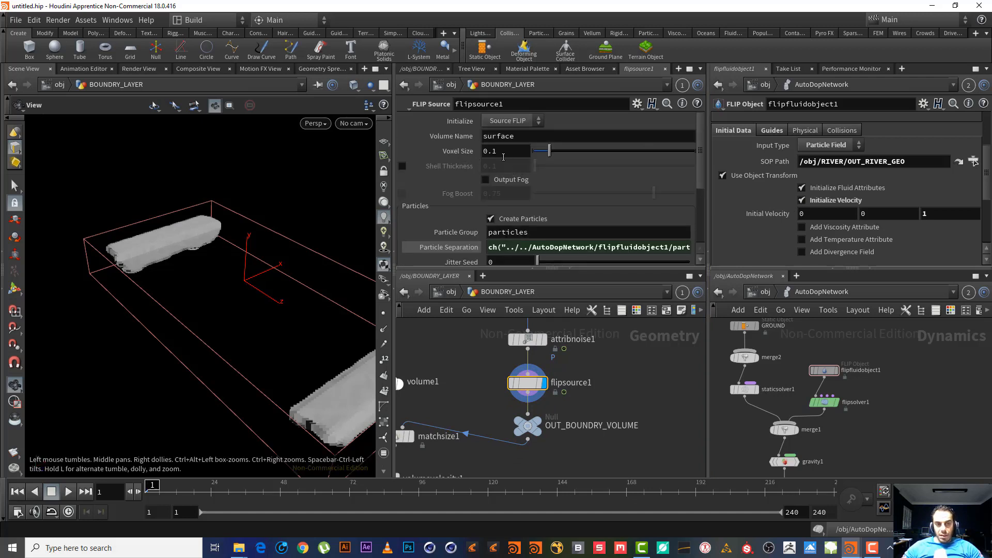
{"action": "type", "text": "05"}
{"action": "key", "text": "Return"}
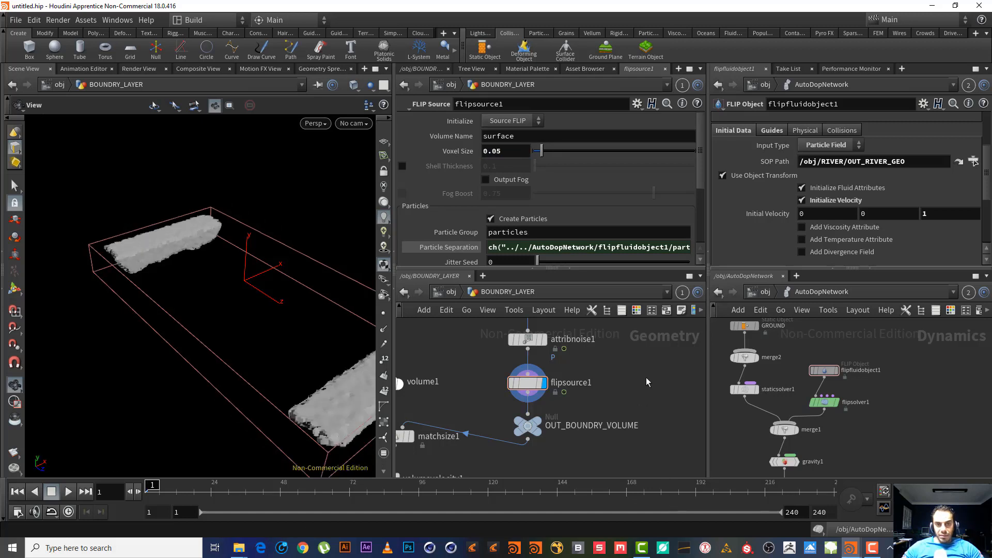
- Toggle the bypass of attribnoise1 on and off to compare its effect on the flipsource1 volume, ending with the noise active
{"action": "middle_click_drag", "start_coordinate": [564, 358], "coordinate": [597, 372]}
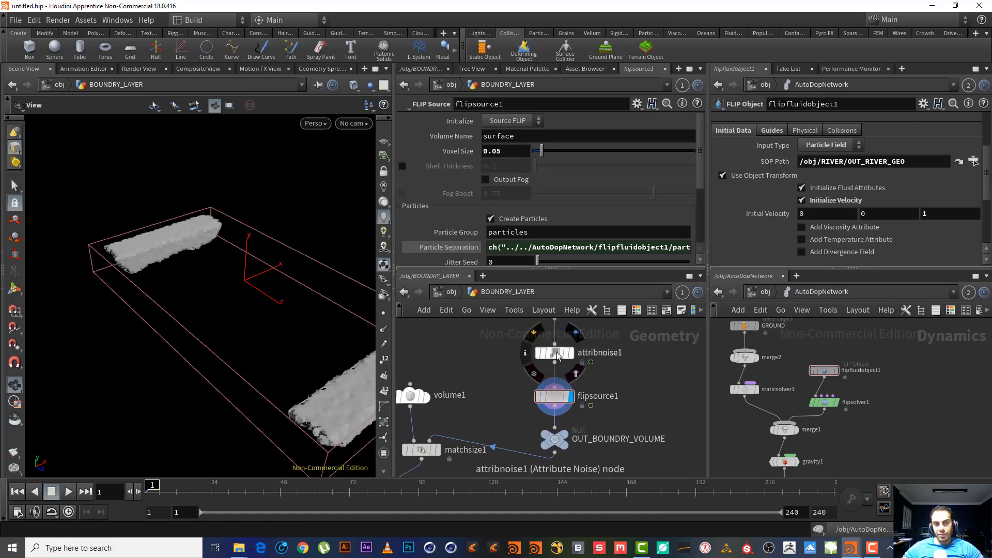
{"action": "left_click", "coordinate": [553, 354]}
{"action": "left_click", "coordinate": [535, 338]}
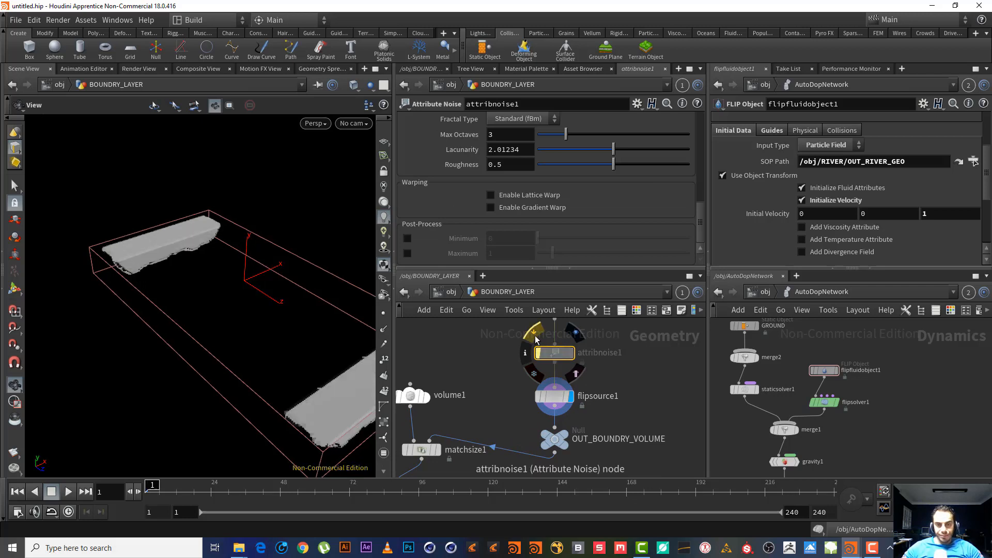
{"action": "left_click", "coordinate": [536, 339]}
{"action": "left_click", "coordinate": [536, 339]}
{"action": "left_click", "coordinate": [535, 340]}
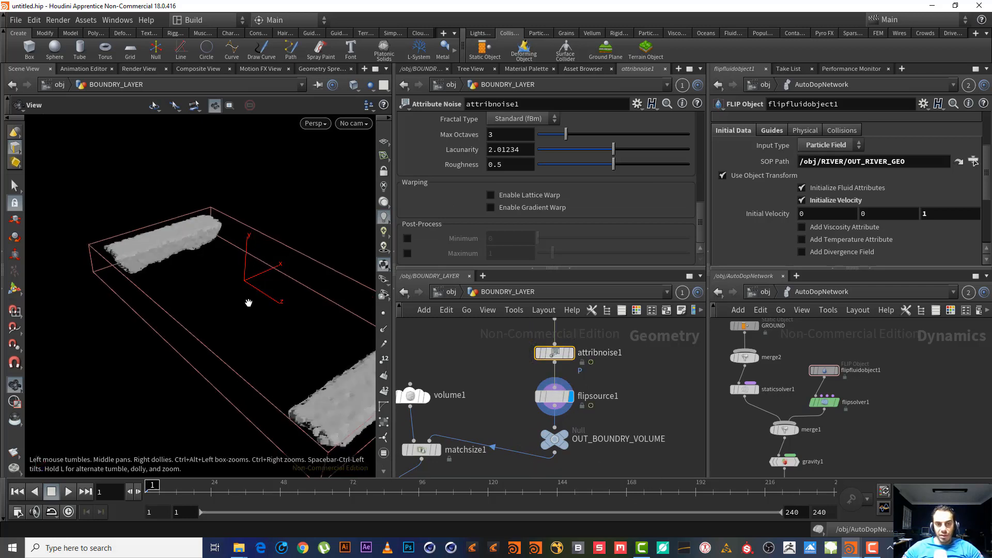
{"action": "right_click_drag", "start_coordinate": [143, 238], "coordinate": [171, 225]}
- Delete attribnoise1 and insert a Mountain node in its place between divide1 and flipsource1
{"action": "middle_click_drag", "start_coordinate": [608, 344], "coordinate": [606, 400]}
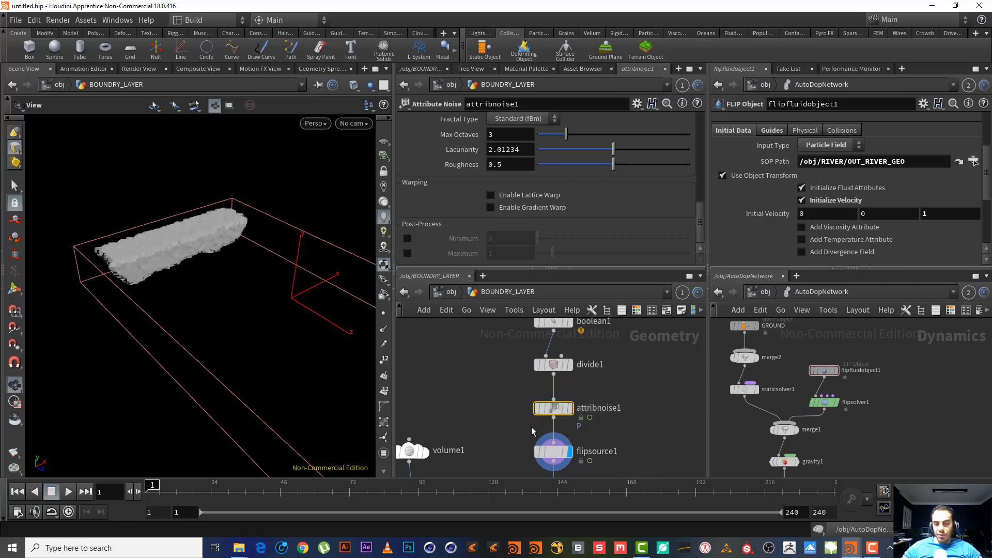
{"action": "key", "text": "Down"}
{"action": "key", "text": "Tab"}
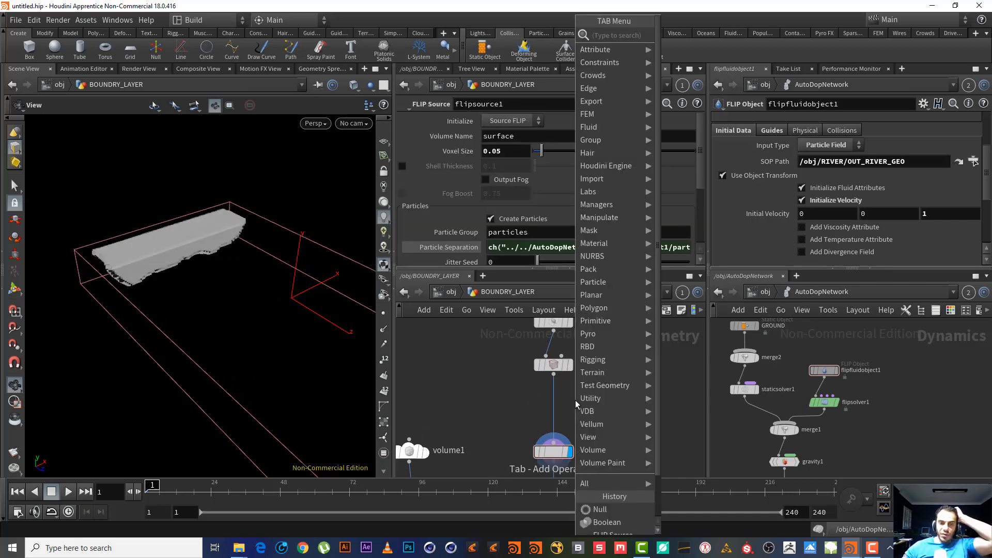
{"action": "type", "text": "mo"}
{"action": "key", "text": "Return"}
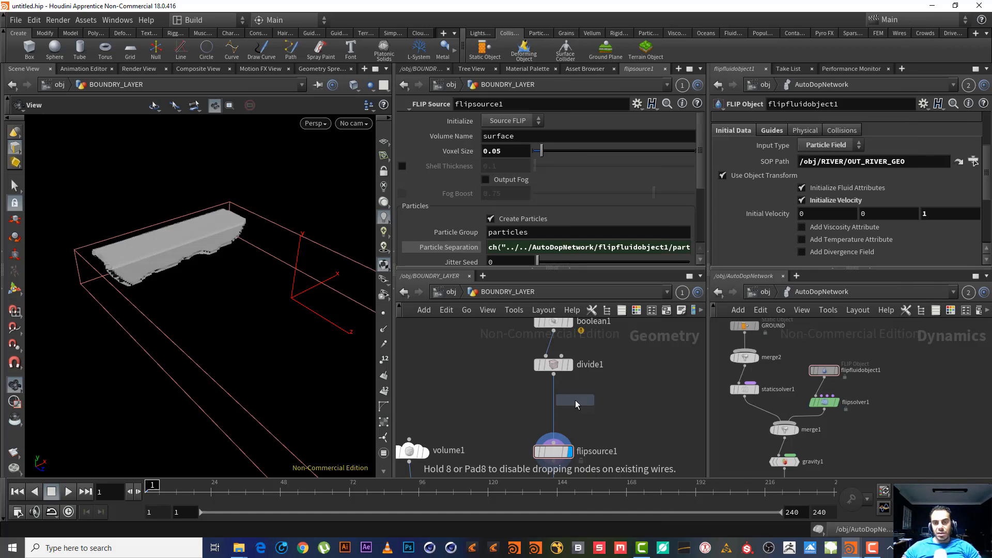
{"action": "left_click", "coordinate": [575, 400]}
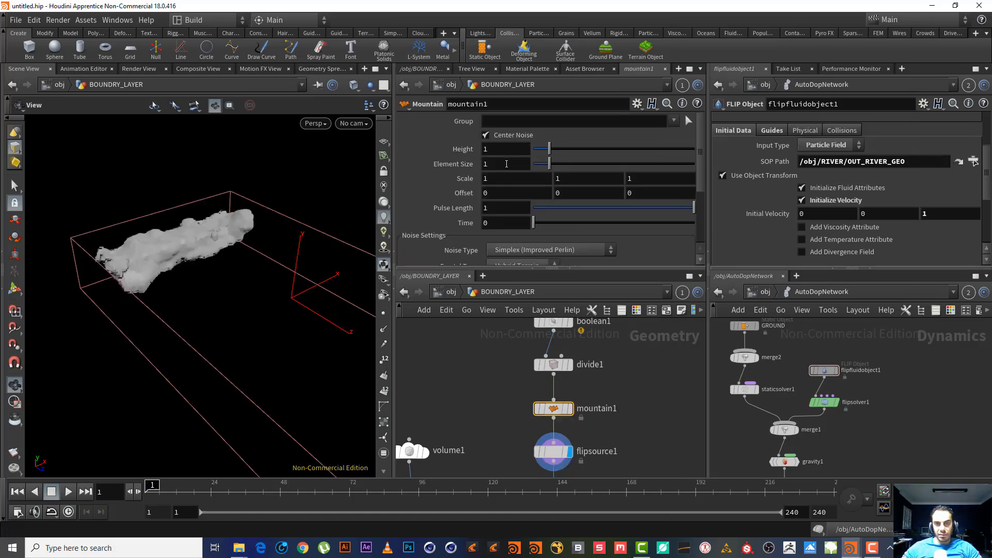
- Set mountain1's Height to 0.2 and its Element Size to 0.19
{"action": "type", "text": ".2"}
{"action": "key", "text": "Return"}
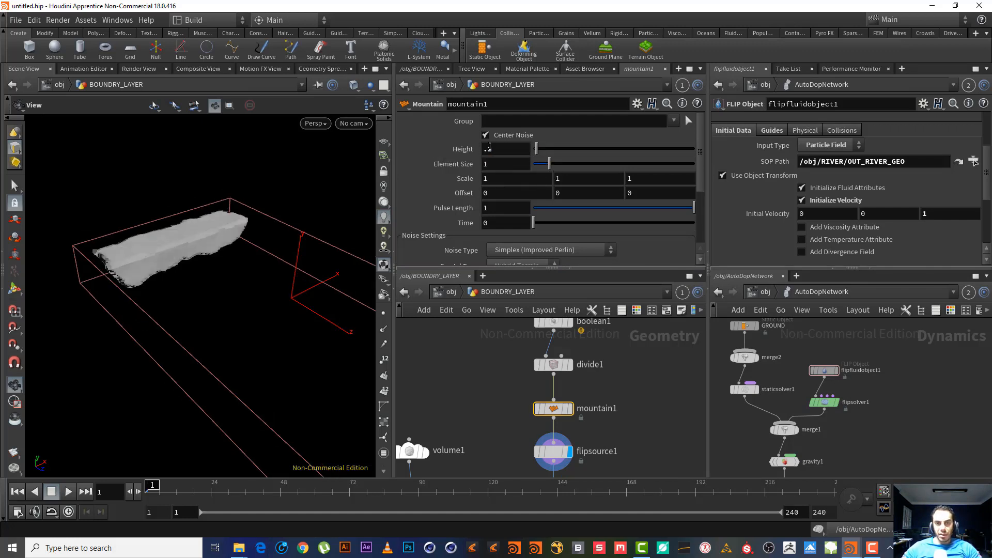
{"action": "left_click_drag", "start_coordinate": [549, 166], "coordinate": [537, 170]}
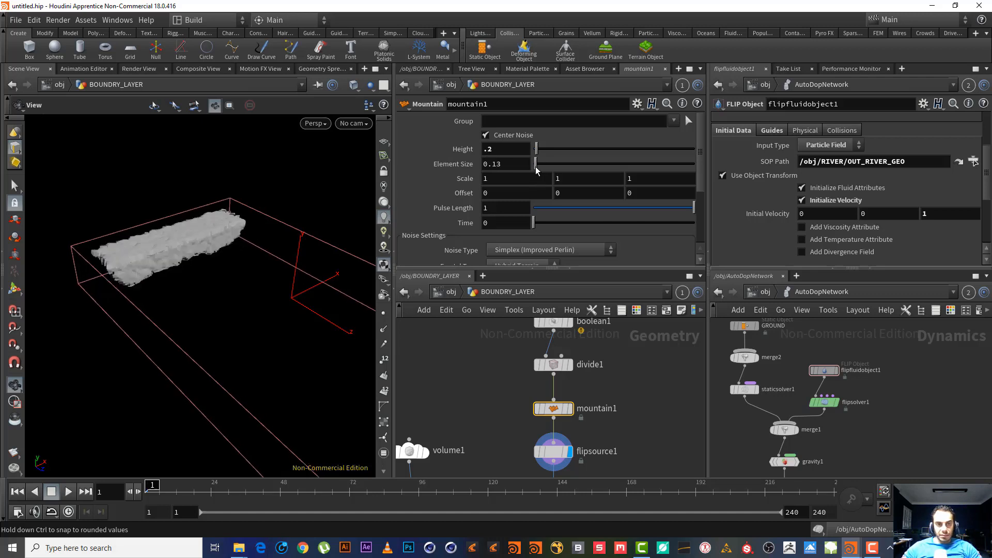
{"action": "left_click_drag", "start_coordinate": [536, 167], "coordinate": [537, 167]}
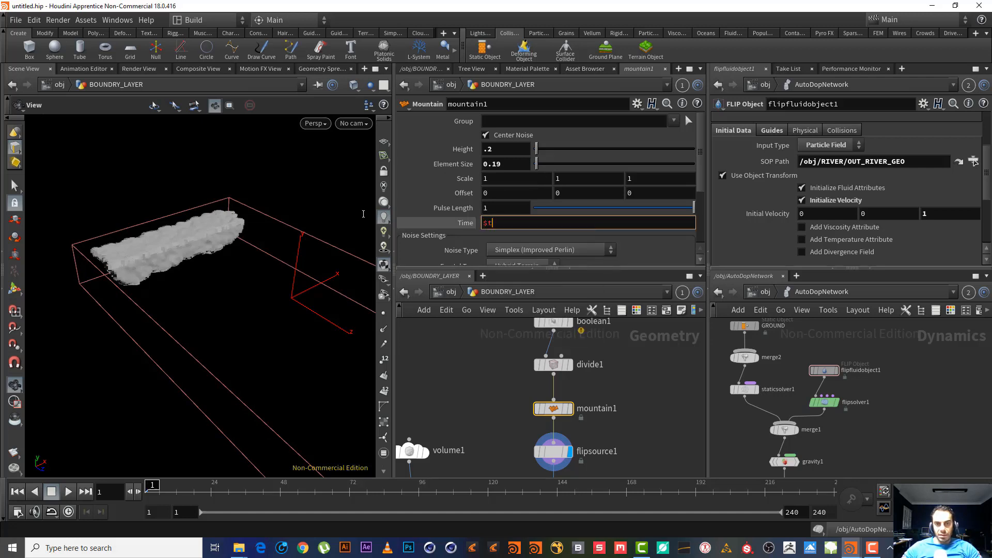
- Animate mountain1's noise by setting Time to $T and play back the timeline briefly
{"action": "key", "text": "BackSpace"}
{"action": "type", "text": "T"}
{"action": "key", "text": "Return"}
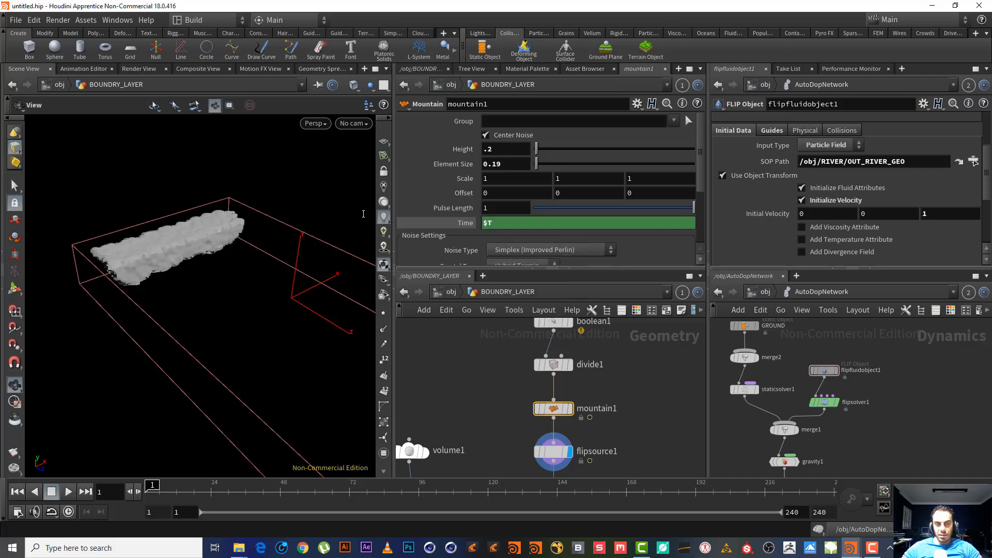
{"action": "left_click", "coordinate": [69, 492]}
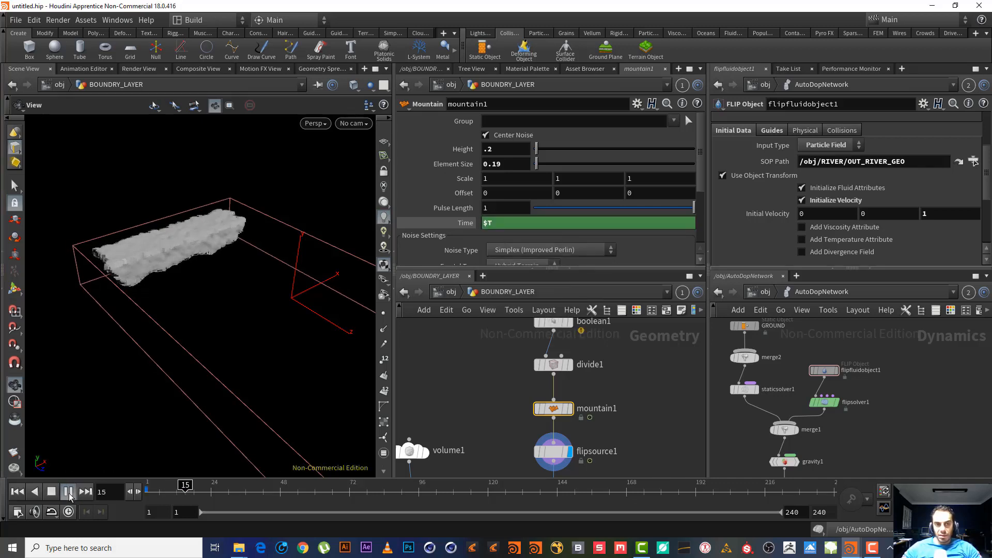
{"action": "left_click", "coordinate": [68, 492]}
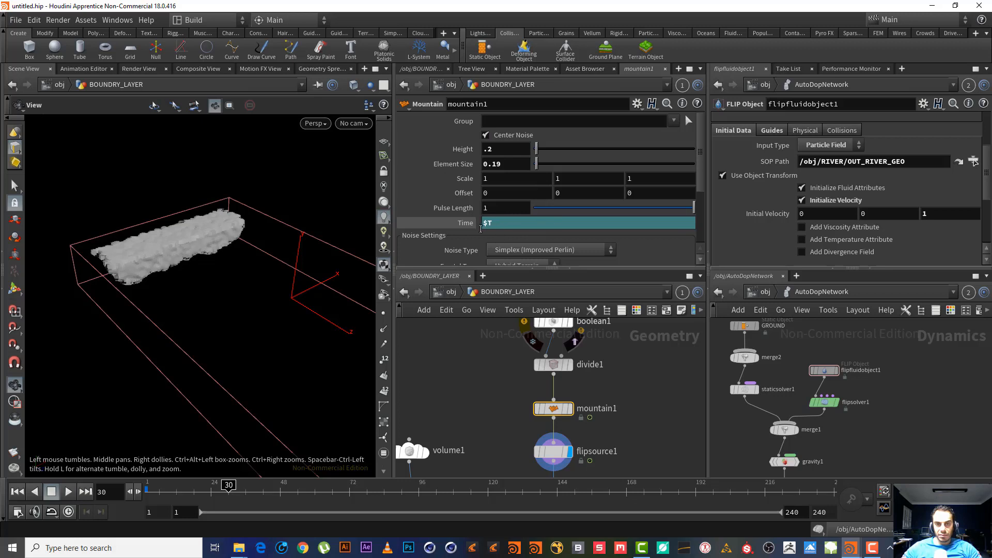
- Set mountain1's Pulse Length to $T as well and return to the first frame
{"action": "key", "text": "shift+Tab"}
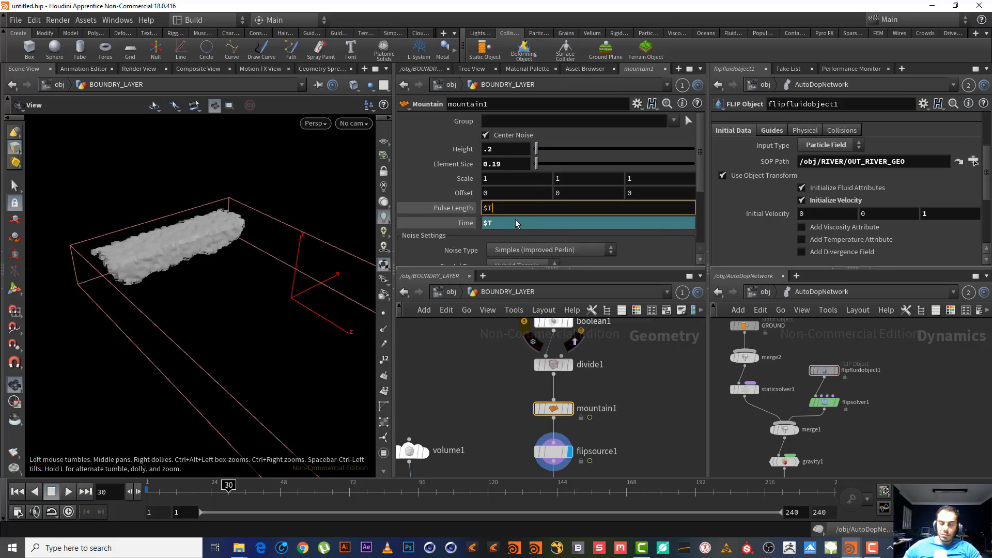
{"action": "key", "text": "Return"}
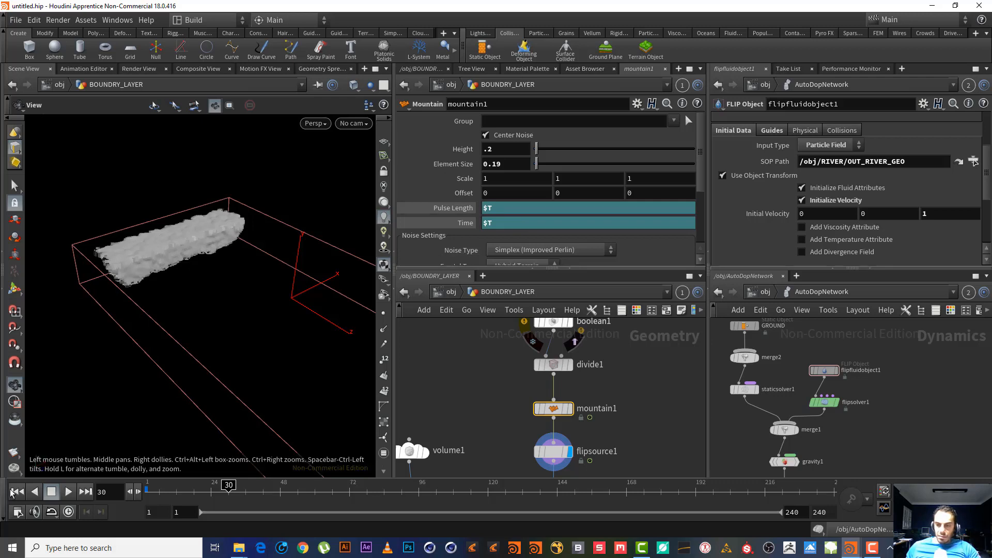
{"action": "left_click", "coordinate": [12, 492]}
- Display the output of mountain1 and play the timeline to check the animated noise
{"action": "mouse_move", "coordinate": [559, 410]}
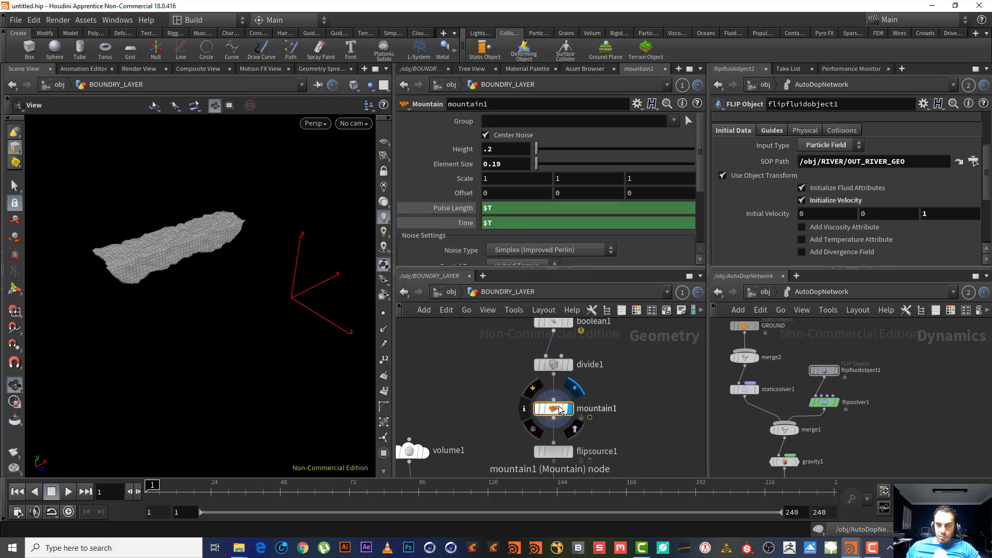
{"action": "left_click", "coordinate": [69, 492]}
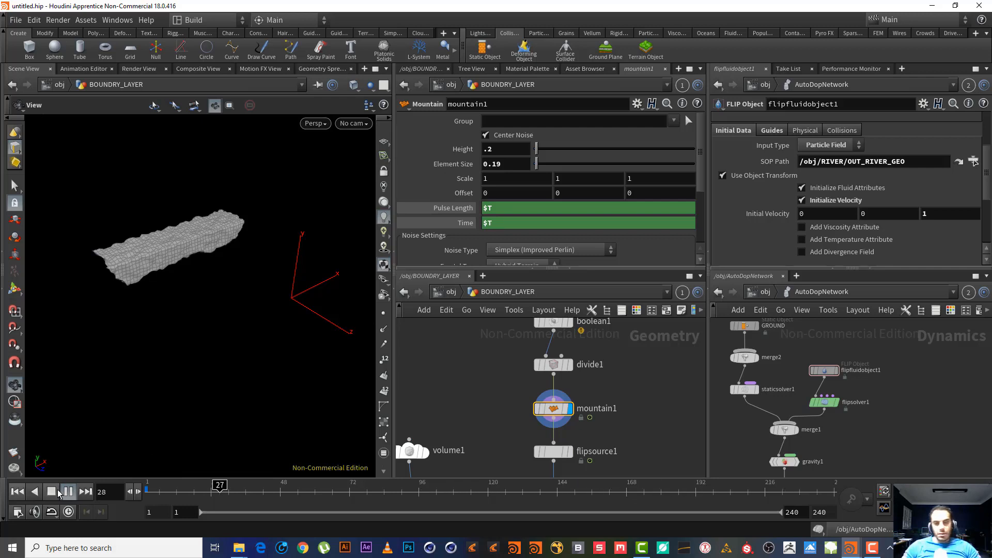
{"action": "left_click", "coordinate": [51, 491]}
- Remove the $T expressions from mountain1's Pulse Length and Time and revert both parameters to their defaults
{"action": "left_click", "coordinate": [459, 209]}
{"action": "left_click", "coordinate": [466, 223]}
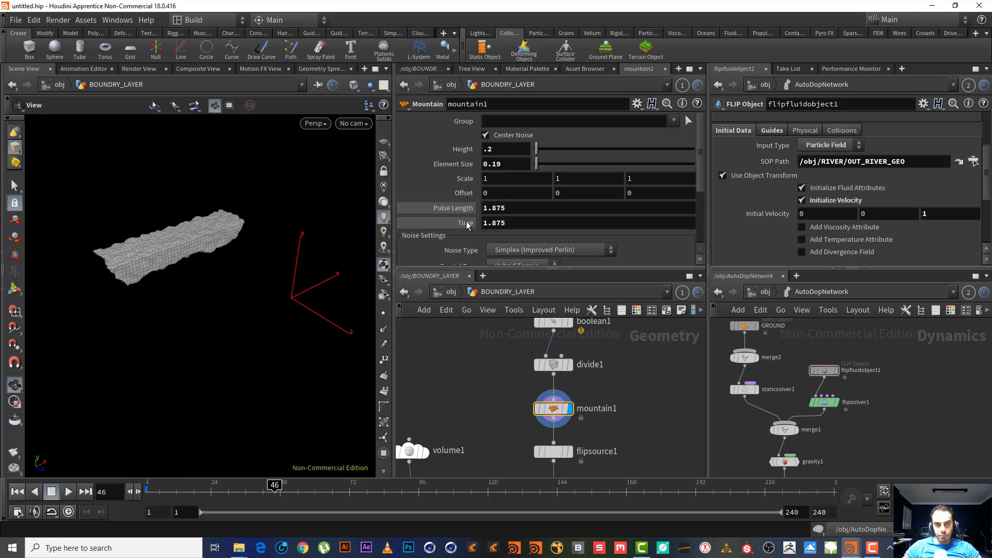
{"action": "scroll", "coordinate": [463, 206], "scroll_direction": "down", "scroll_amount": 2}
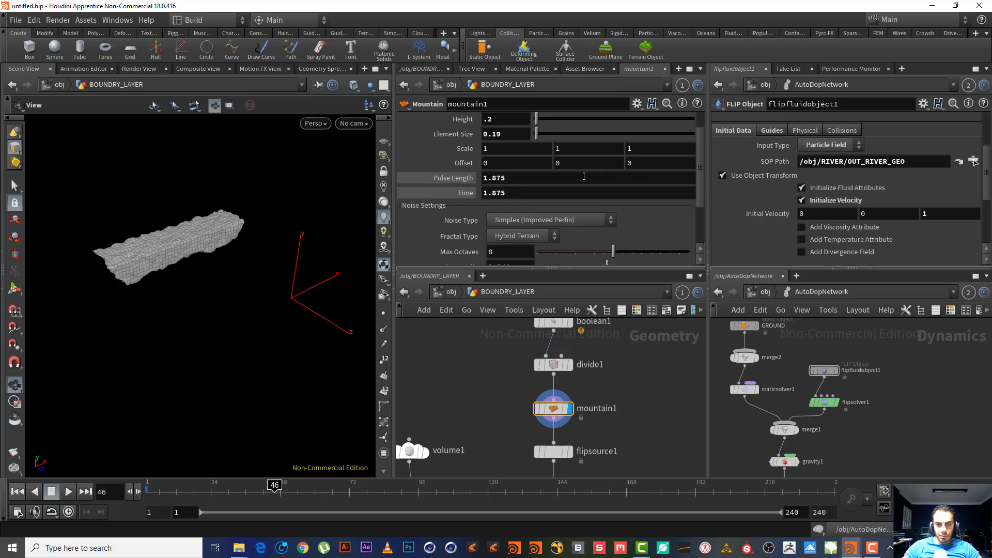
{"action": "right_click", "coordinate": [463, 186]}
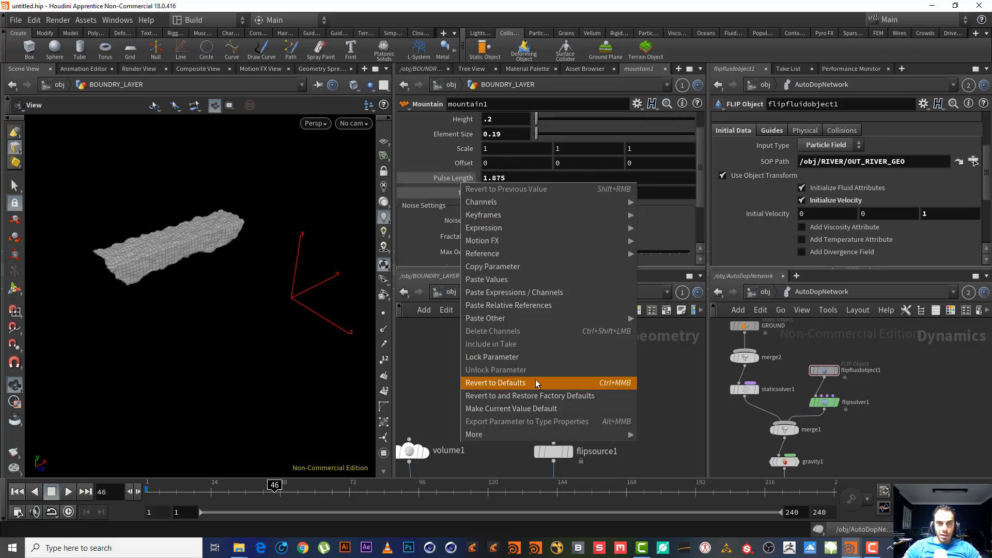
{"action": "left_click", "coordinate": [568, 383]}
{"action": "right_click", "coordinate": [467, 199]}
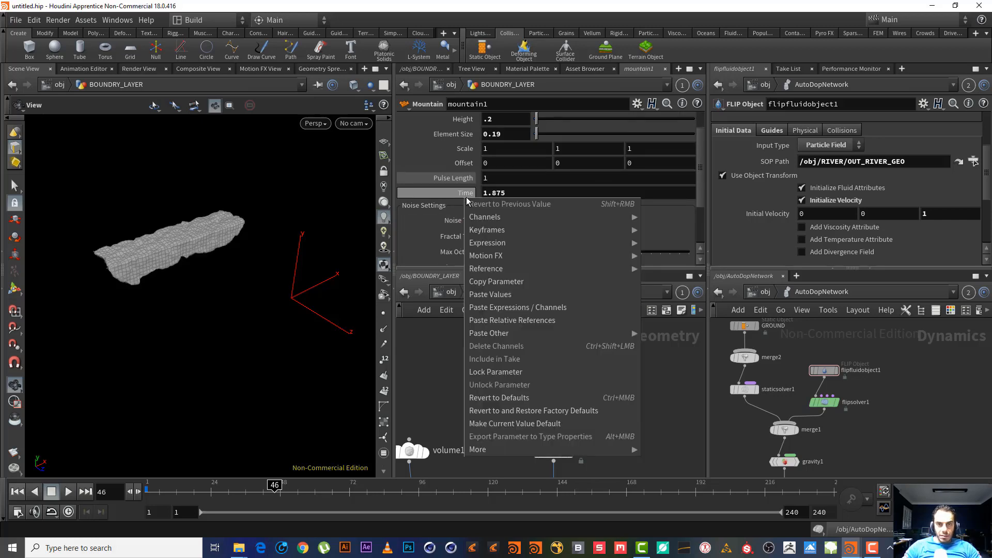
{"action": "left_click", "coordinate": [548, 398]}
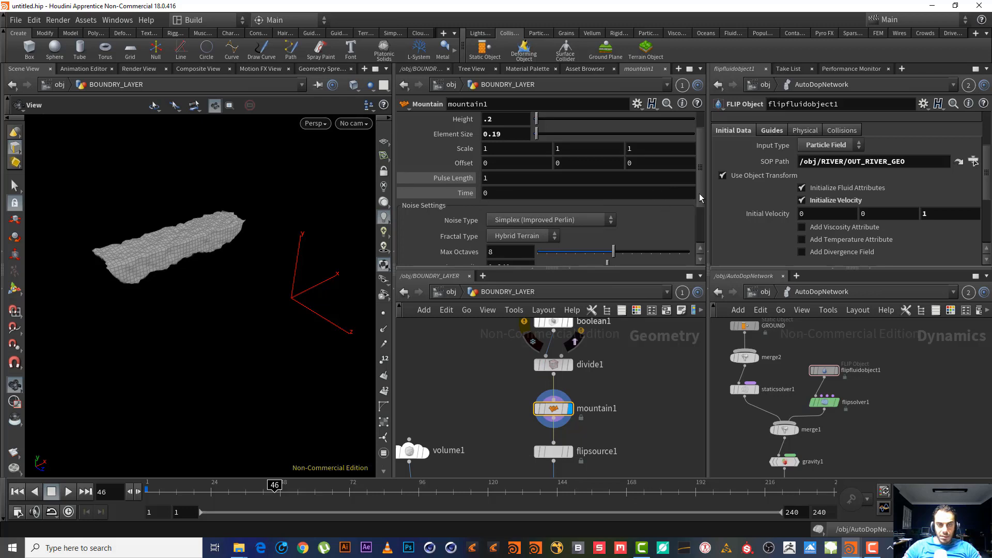
{"action": "scroll", "coordinate": [702, 172], "scroll_direction": "up", "scroll_amount": 2}
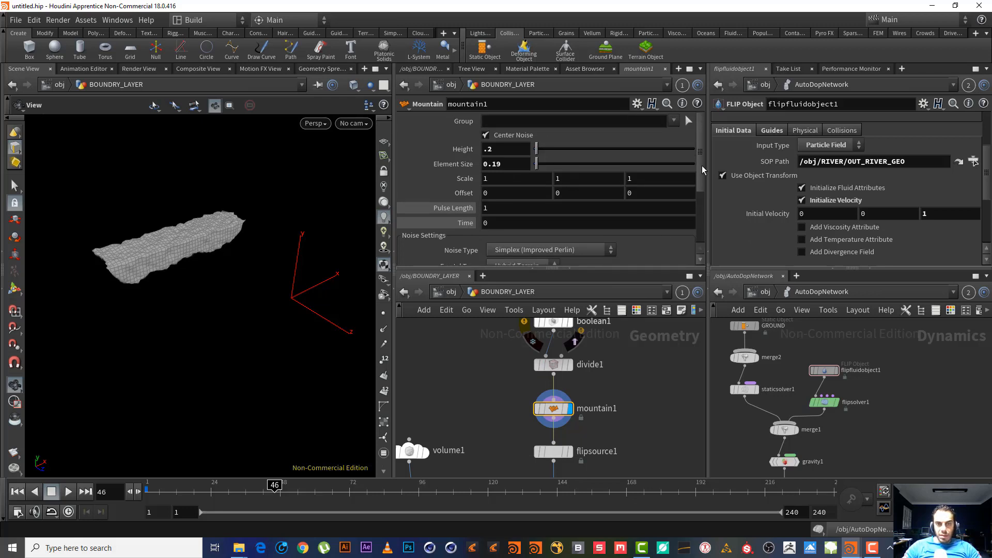
- Try out a higher Time value on mountain1 and undo the change
{"action": "mouse_move", "coordinate": [702, 172]}
{"action": "left_mouse_down"}
{"action": "mouse_move", "coordinate": [704, 234]}
{"action": "mouse_move", "coordinate": [718, 174]}
{"action": "left_mouse_up"}
{"action": "left_click", "coordinate": [530, 210]}
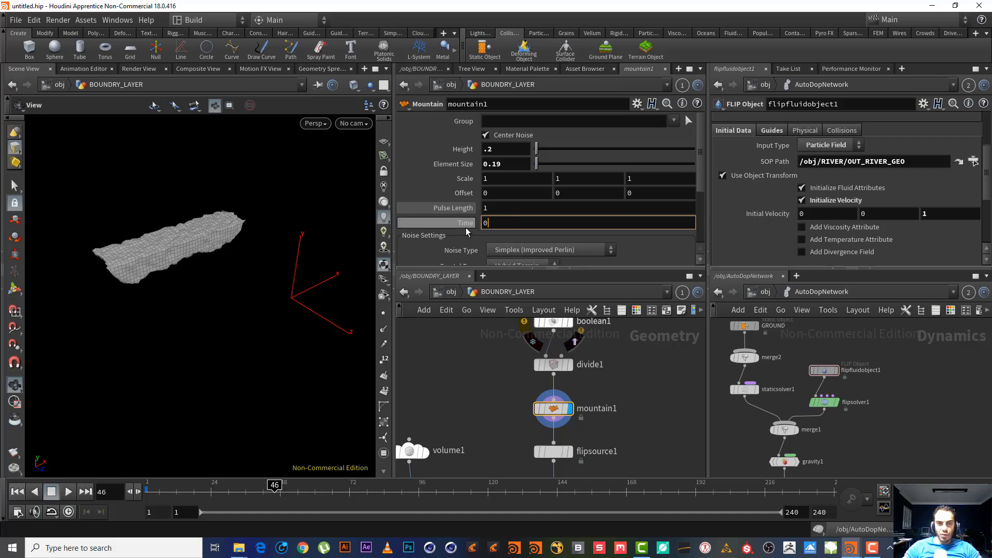
{"action": "middle_click_drag", "start_coordinate": [465, 223], "coordinate": [554, 234]}
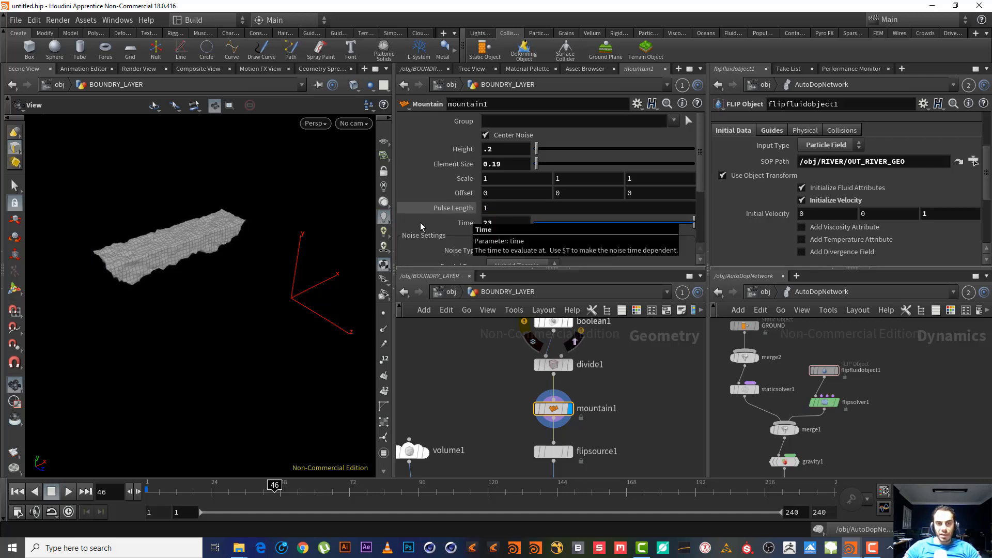
{"action": "key", "text": "ctrl+z"}
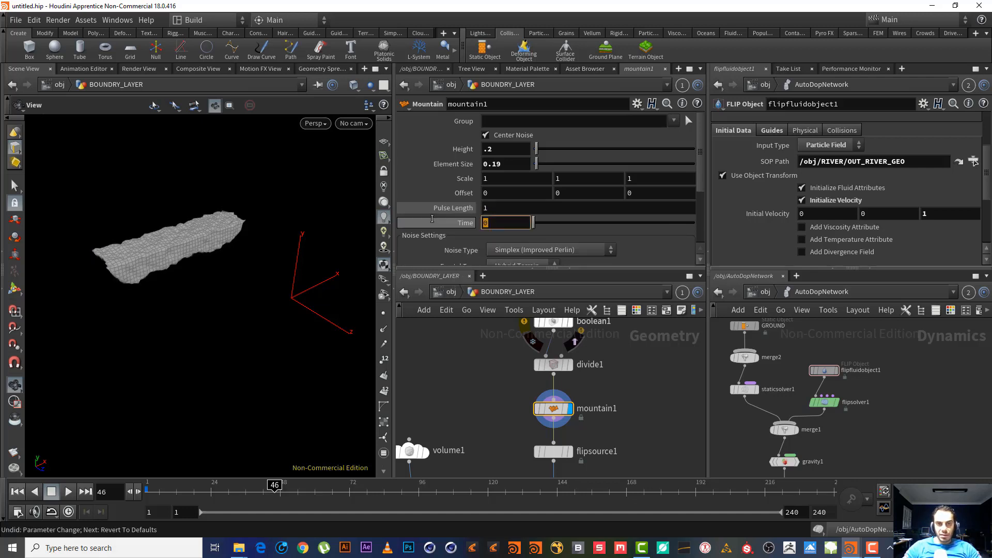
- Set mountain1's Time to the expression $F and play the timeline to check the noise motion
{"action": "type", "text": "$"}
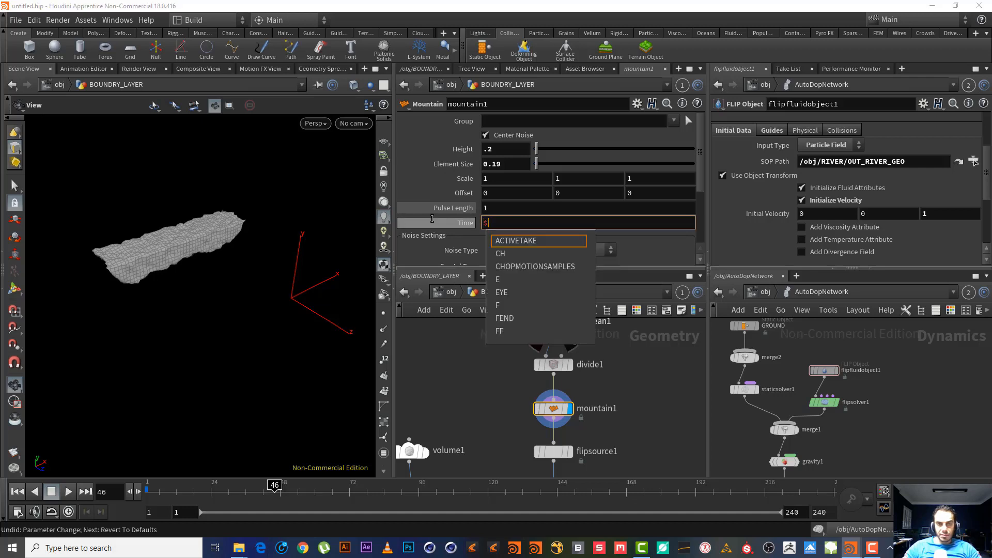
{"action": "type", "text": "f"}
{"action": "key", "text": "Escape"}
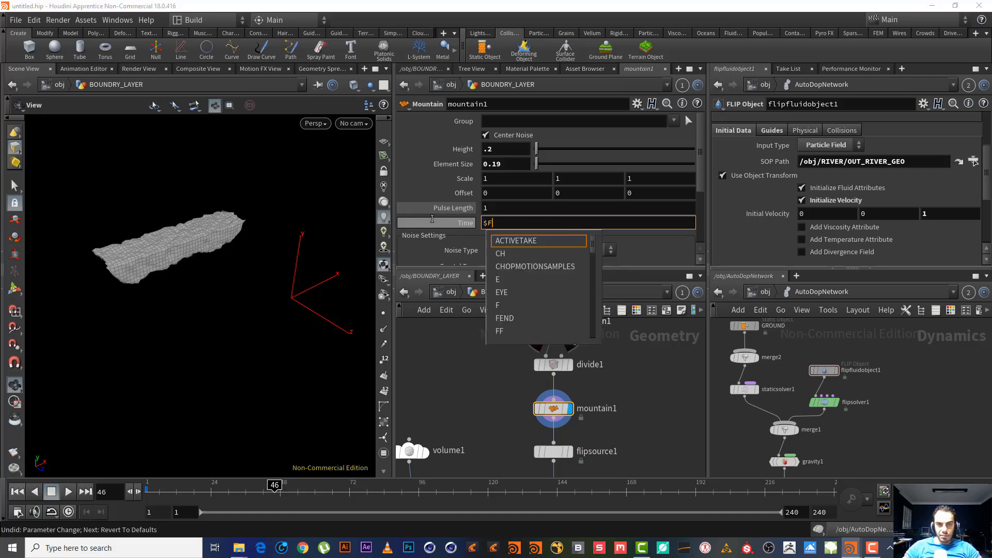
{"action": "type", "text": "F"}
{"action": "key", "text": "Return"}
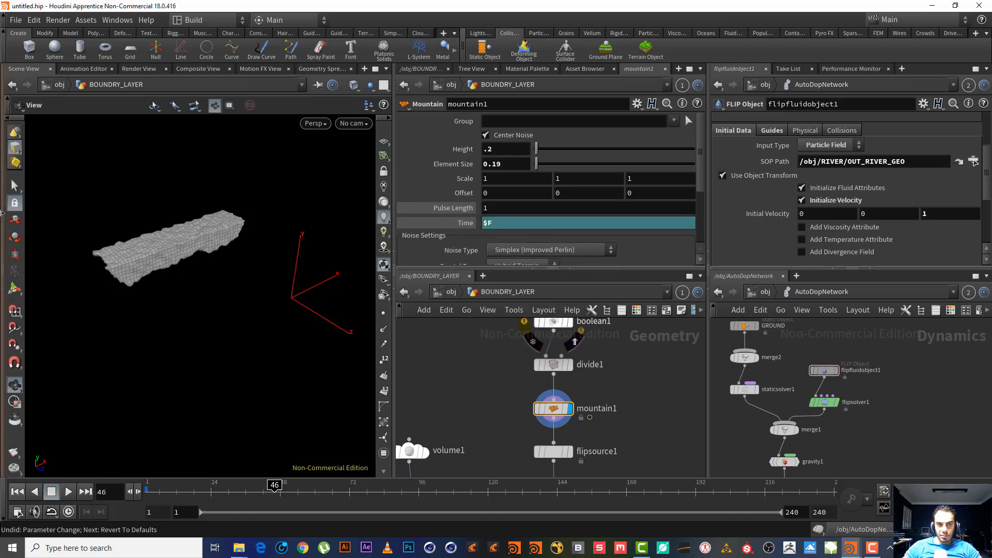
{"action": "left_click", "coordinate": [69, 492]}
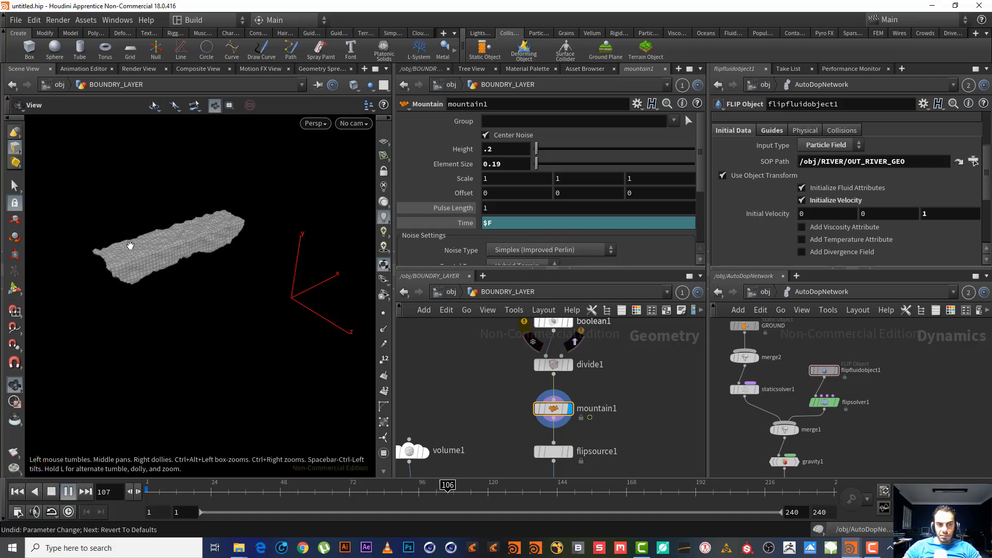
{"action": "left_click", "coordinate": [54, 491]}
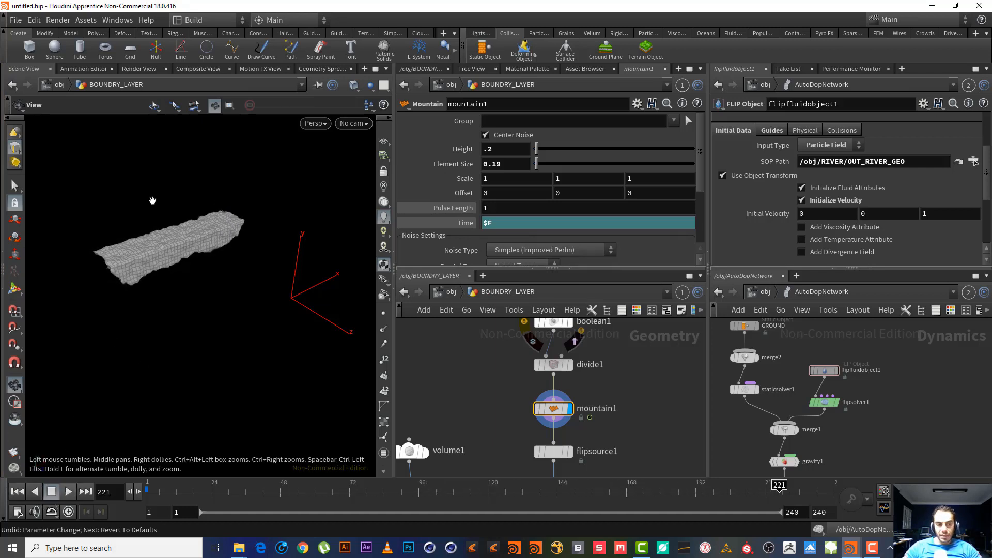
- Slow the noise by changing mountain1's Time expression to $F/5, and play the timeline to check it
{"action": "scroll", "coordinate": [199, 231], "scroll_direction": "up", "scroll_amount": 3}
{"action": "left_click", "coordinate": [510, 223]}
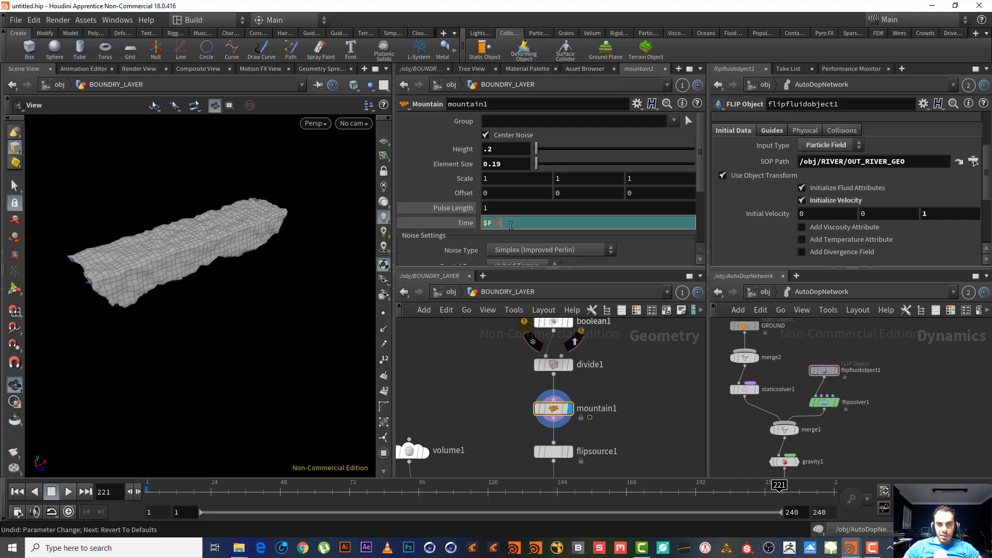
{"action": "key", "text": "Return"}
{"action": "left_click", "coordinate": [68, 492]}
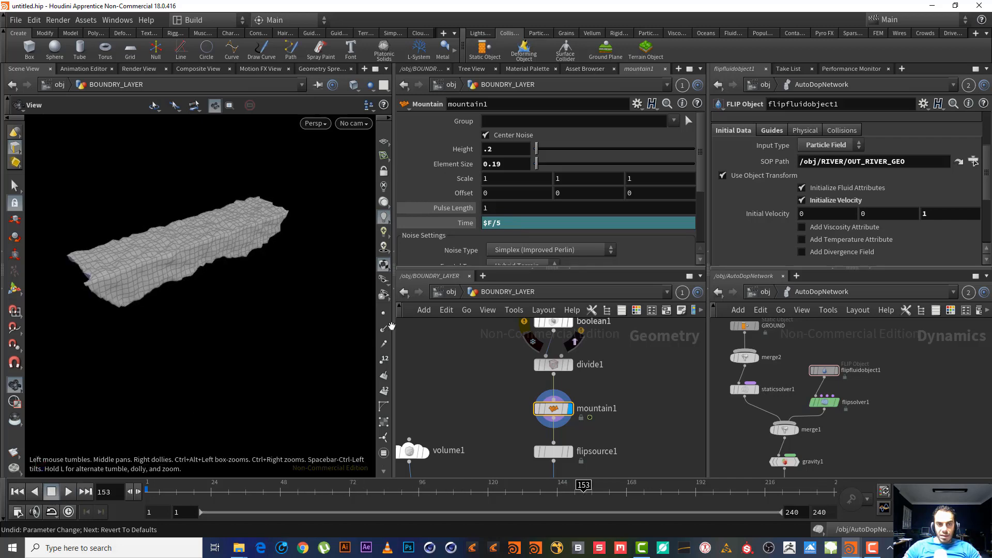
- Change mountain1's Time expression to $F/10 and return to the first frame
{"action": "left_click_drag", "start_coordinate": [495, 226], "coordinate": [523, 226]}
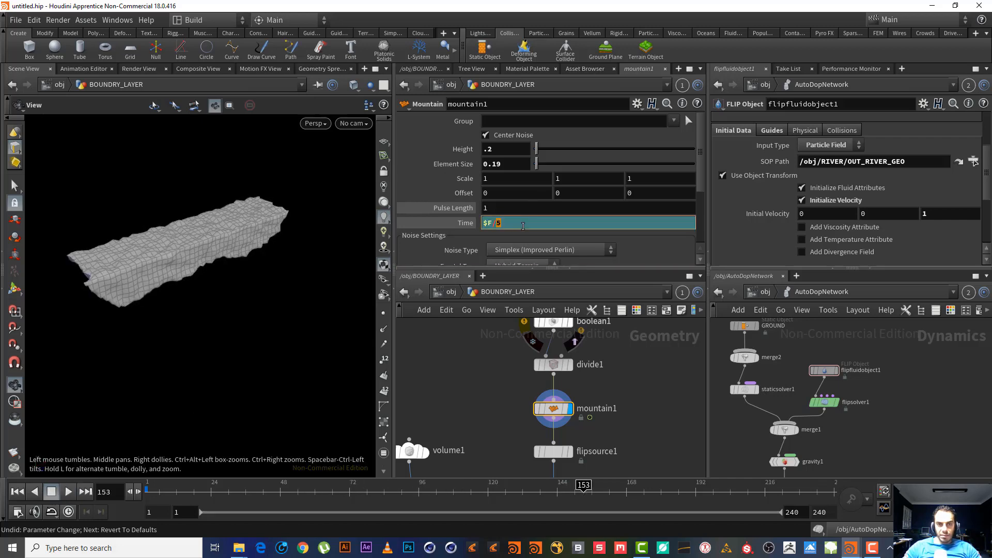
{"action": "type", "text": "10"}
{"action": "key", "text": "Return"}
{"action": "left_click", "coordinate": [17, 491]}
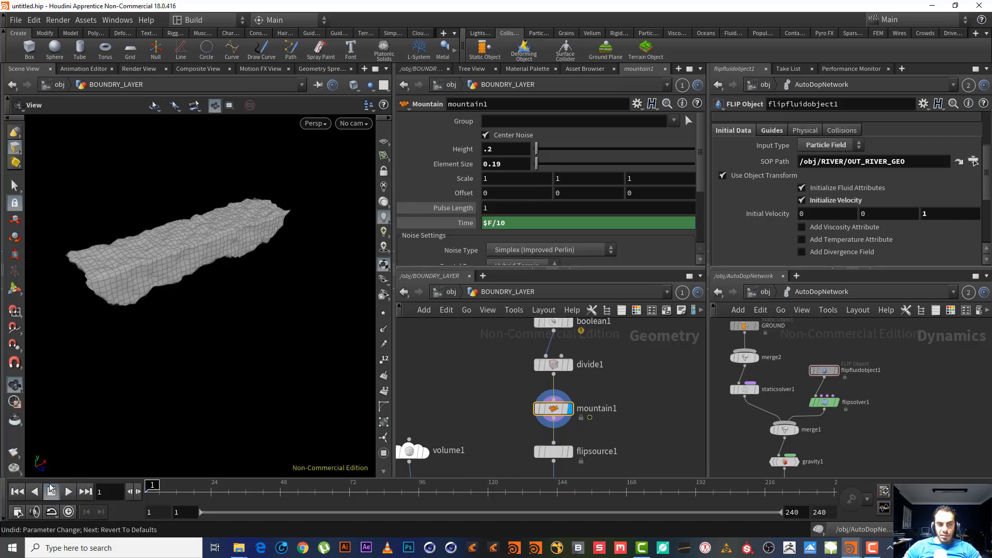
- Play the timeline to check the noise motion, and set mountain1's Time expression to $F/5
{"action": "left_click", "coordinate": [68, 492]}
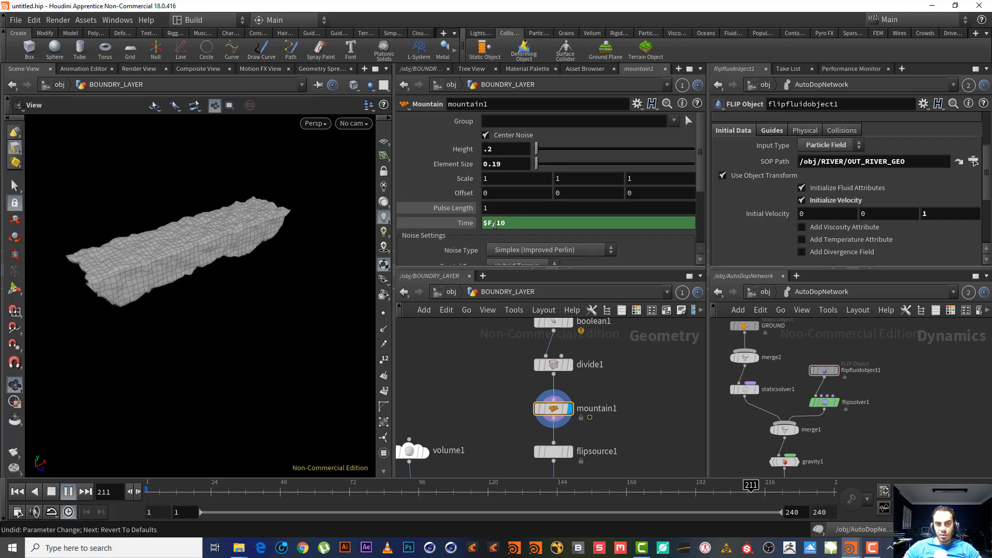
{"action": "double_click", "coordinate": [533, 226]}
{"action": "type", "text": "5"}
{"action": "key", "text": "Return"}
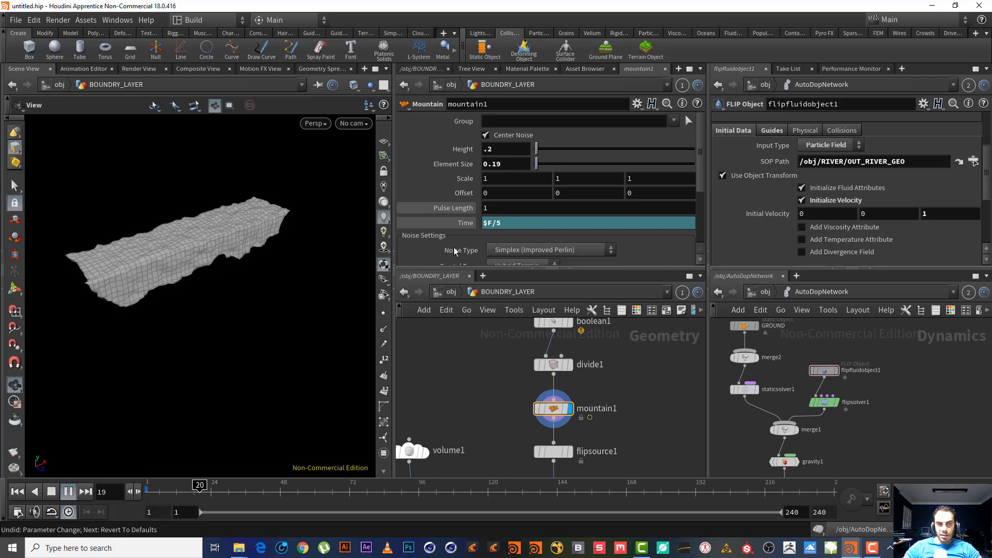
{"action": "left_click", "coordinate": [50, 493]}
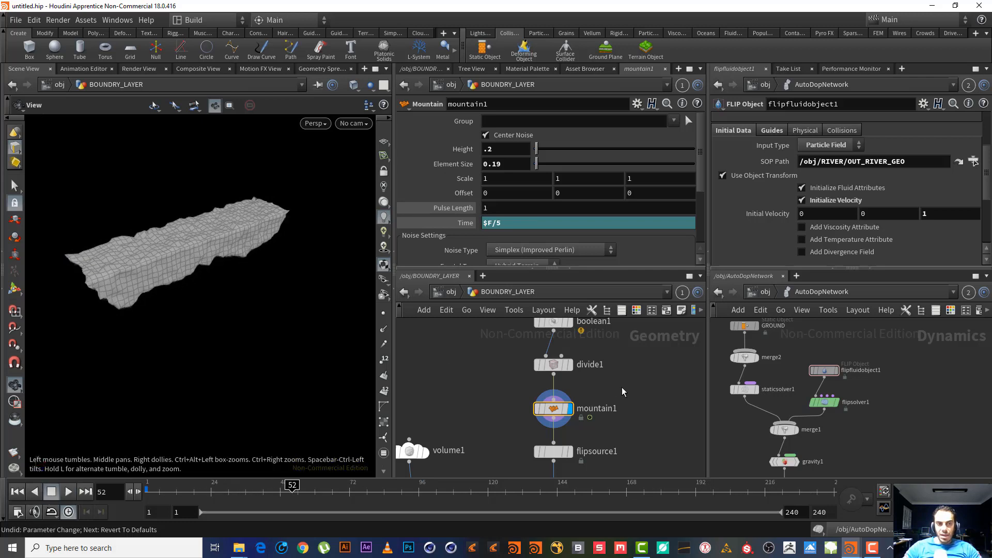
- Display flipsource1 and open its parameters to check the boundary volume made from the animated noise
{"action": "middle_click_drag", "start_coordinate": [624, 388], "coordinate": [638, 327]}
{"action": "left_click", "coordinate": [585, 391]}
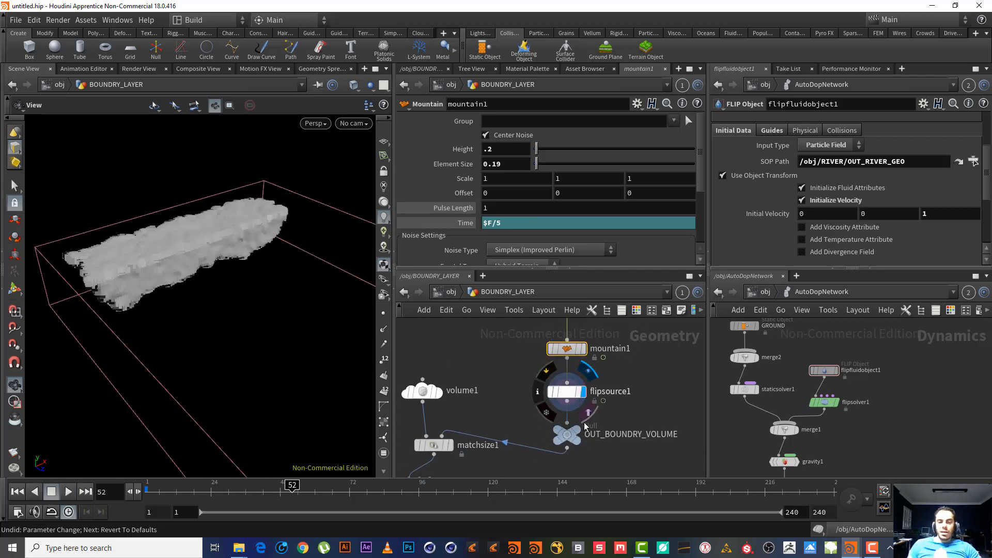
{"action": "left_click", "coordinate": [561, 394]}
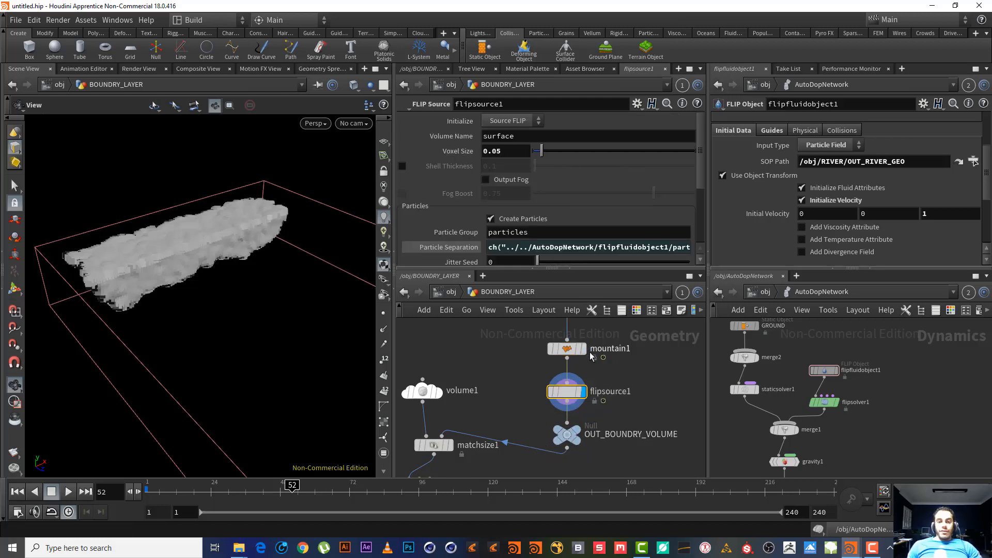
{"action": "middle_click_drag", "start_coordinate": [629, 364], "coordinate": [624, 379]}
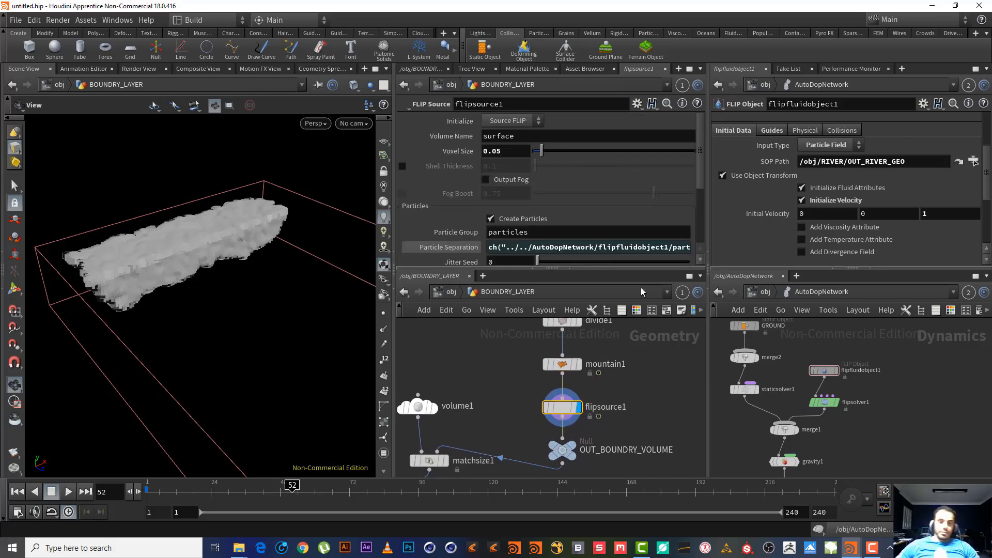
- Display matchsize1 and volumevelocity1 in turn to examine the velocity volume and its curl noise settings
{"action": "middle_click_drag", "start_coordinate": [510, 420], "coordinate": [535, 356]}
{"action": "left_click", "coordinate": [586, 387]}
{"action": "left_click", "coordinate": [471, 396]}
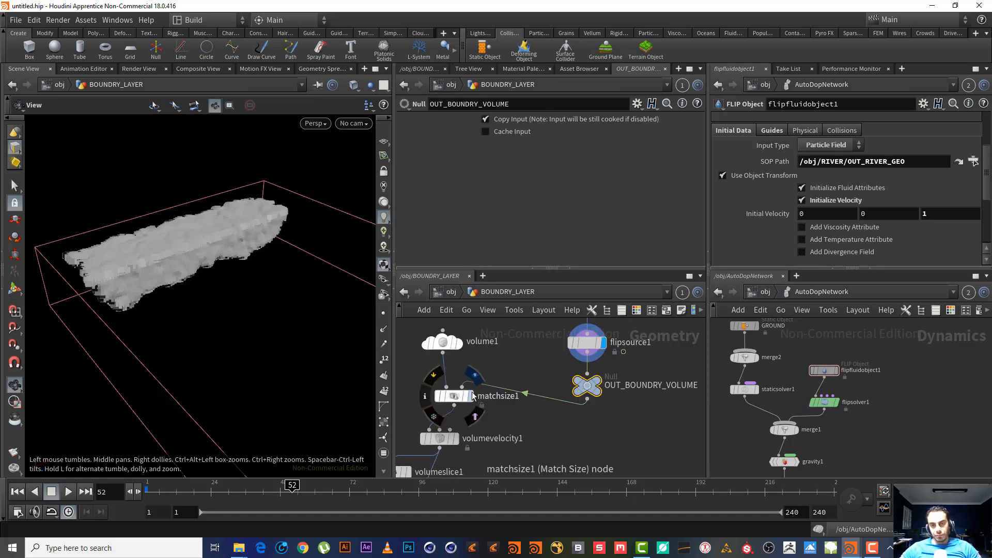
{"action": "scroll", "coordinate": [289, 362], "scroll_direction": "down", "scroll_amount": 2}
{"action": "left_click_drag", "start_coordinate": [288, 362], "coordinate": [129, 290]}
{"action": "middle_click_drag", "start_coordinate": [434, 441], "coordinate": [451, 419]}
{"action": "left_click", "coordinate": [452, 418]}
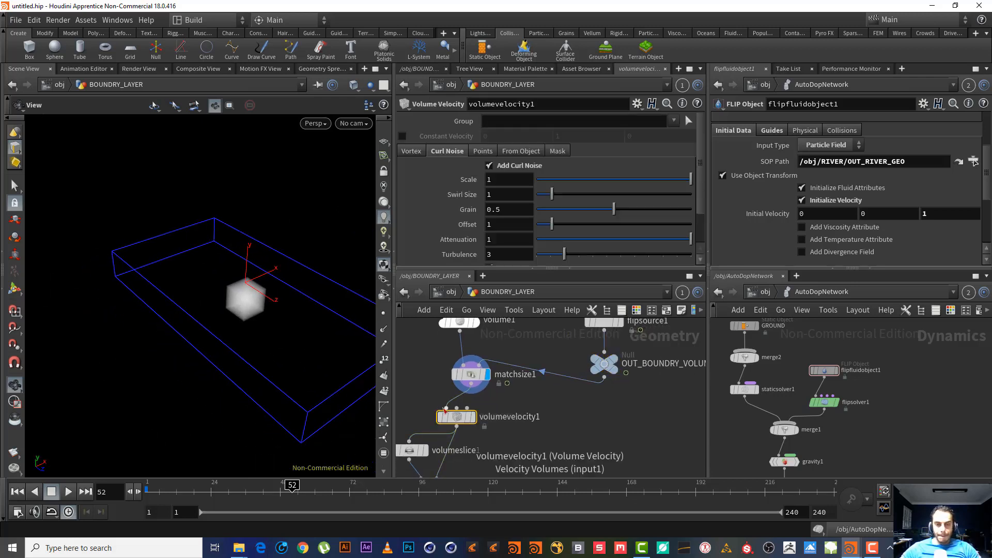
{"action": "left_click", "coordinate": [473, 418]}
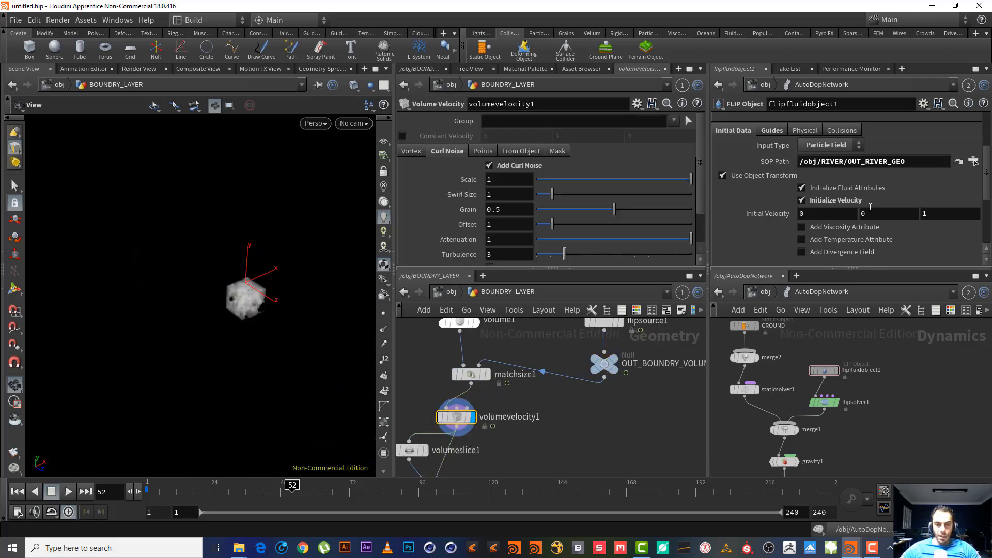
- Add a Null after volumevelocity1, name it OUT_BOUNDRY_VELOCITY and display it
{"action": "middle_click_drag", "start_coordinate": [621, 406], "coordinate": [627, 348]}
{"action": "key", "text": "Tab"}
{"action": "type", "text": "NU"}
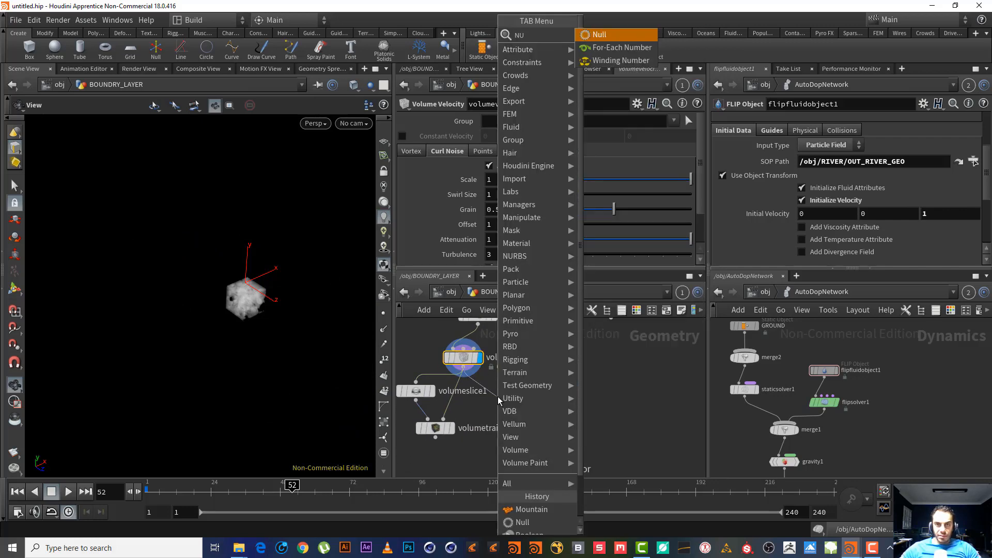
{"action": "key", "text": "Return"}
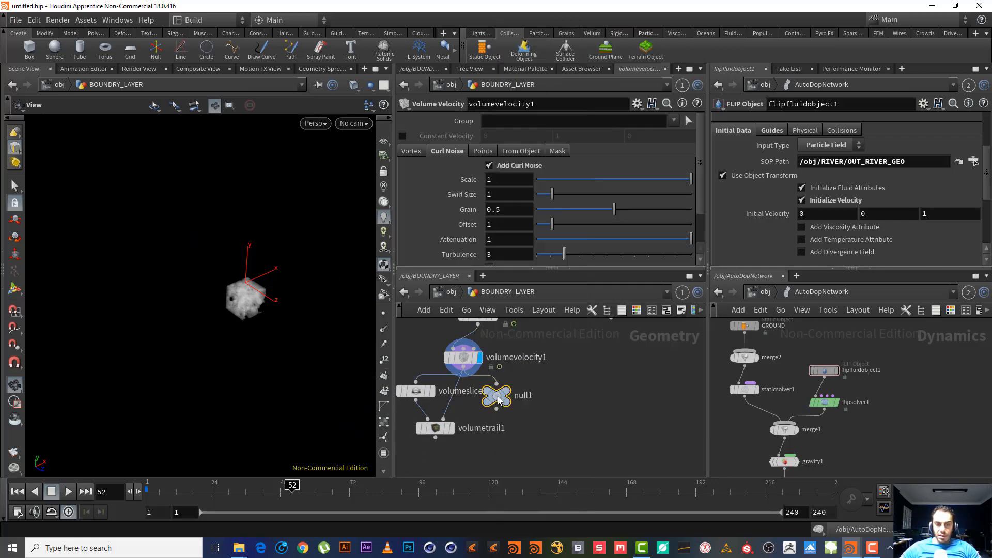
{"action": "left_click", "coordinate": [496, 399]}
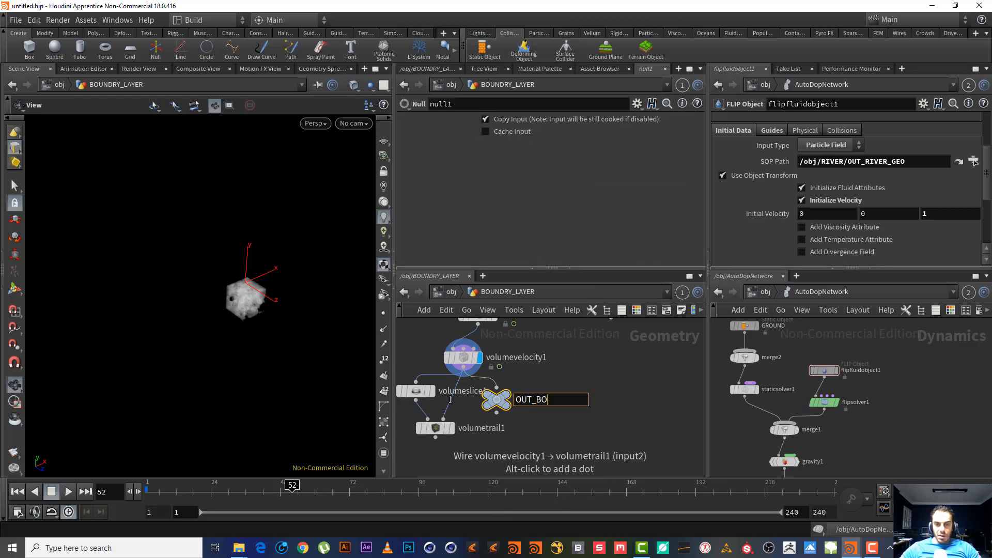
{"action": "type", "text": "OUT_BOUNDRY_VELOCITY"}
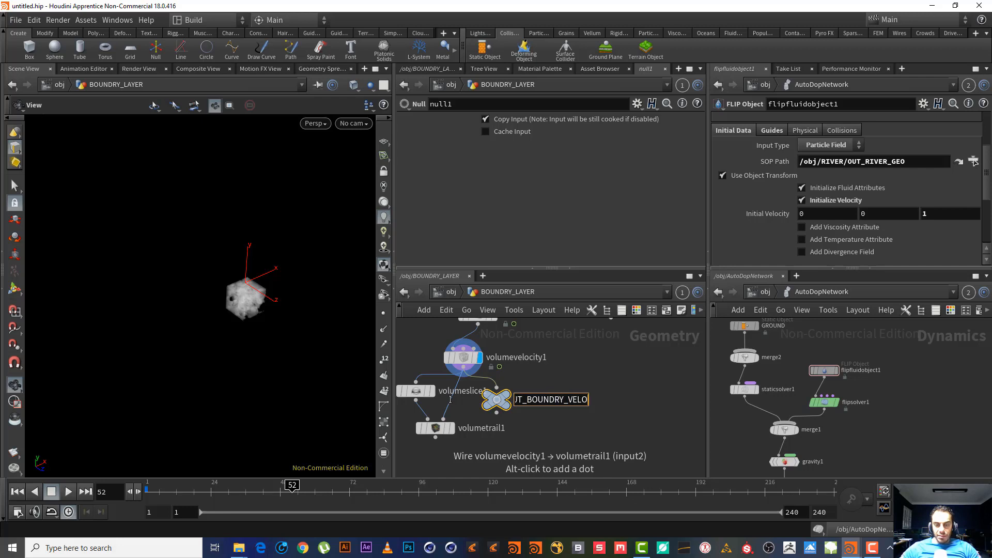
{"action": "key", "text": "Return"}
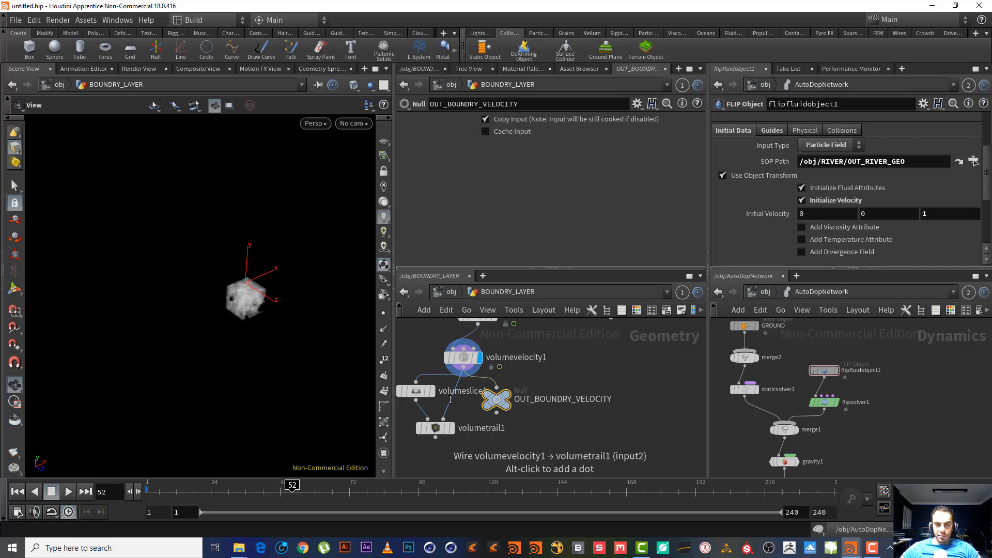
{"action": "left_click", "coordinate": [513, 382]}
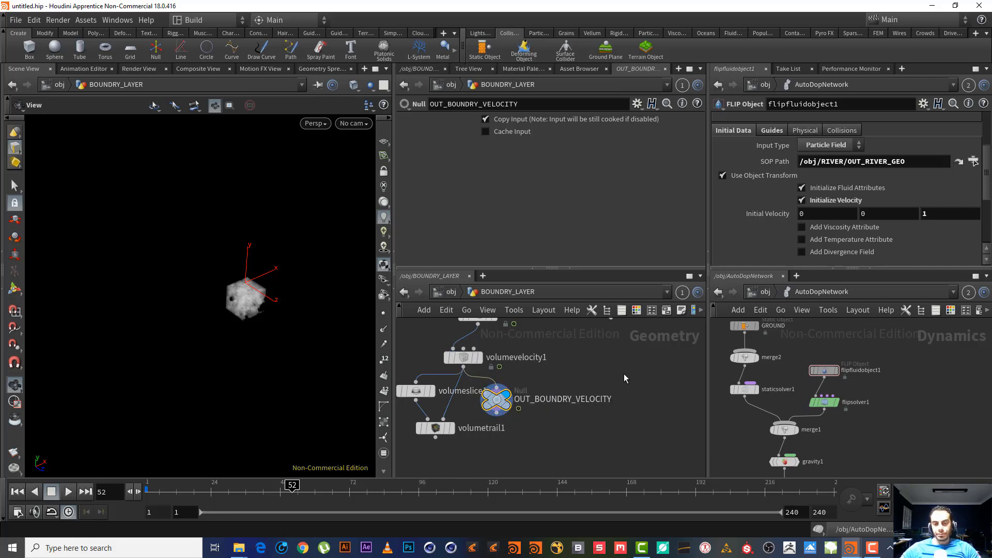
- Return to the first frame and set flipsolver1's Velocity Volume to the OUT_BOUNDRY_VELOCITY null
{"action": "left_click", "coordinate": [826, 399]}
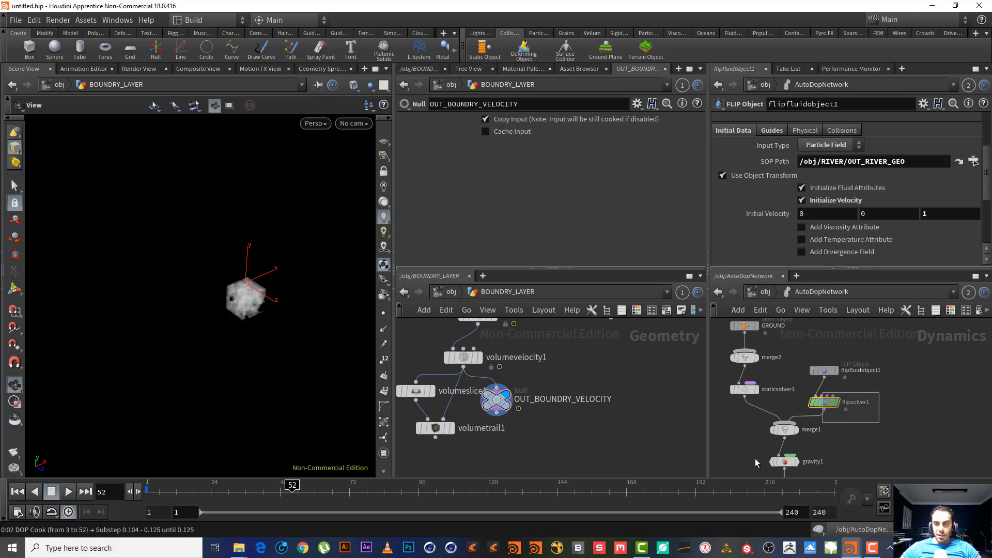
{"action": "left_click", "coordinate": [22, 494]}
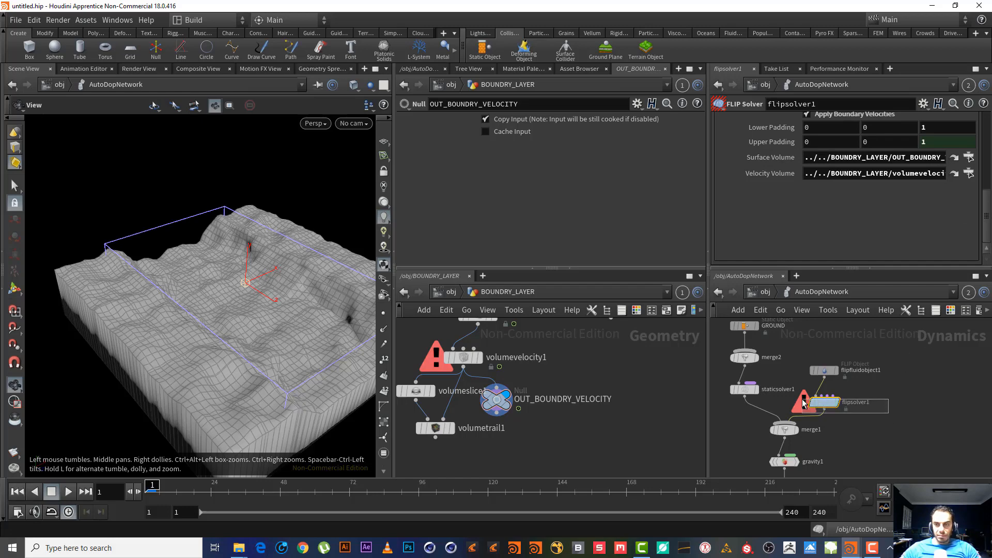
{"action": "left_click_drag", "start_coordinate": [496, 399], "coordinate": [812, 257]}
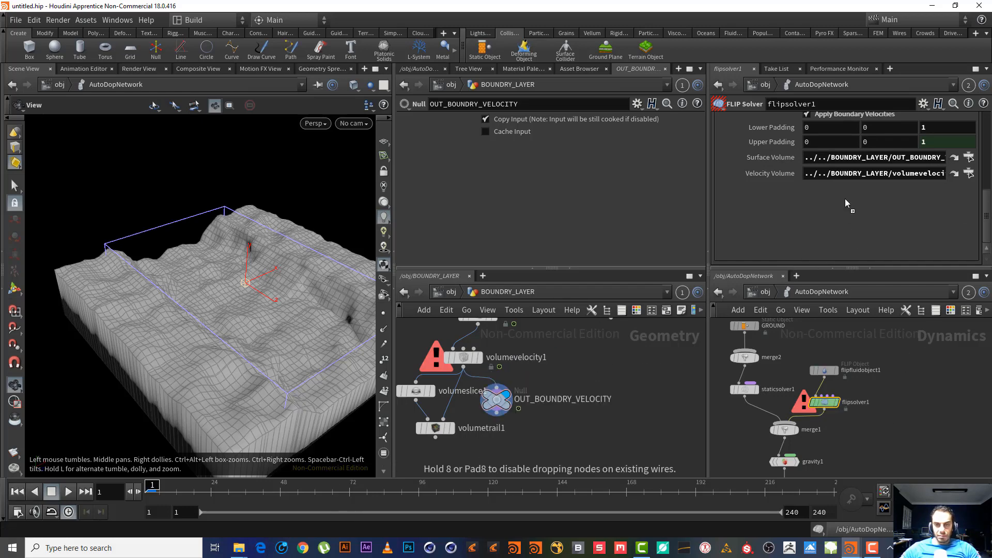
{"action": "left_click_drag", "start_coordinate": [848, 173], "coordinate": [848, 173]}
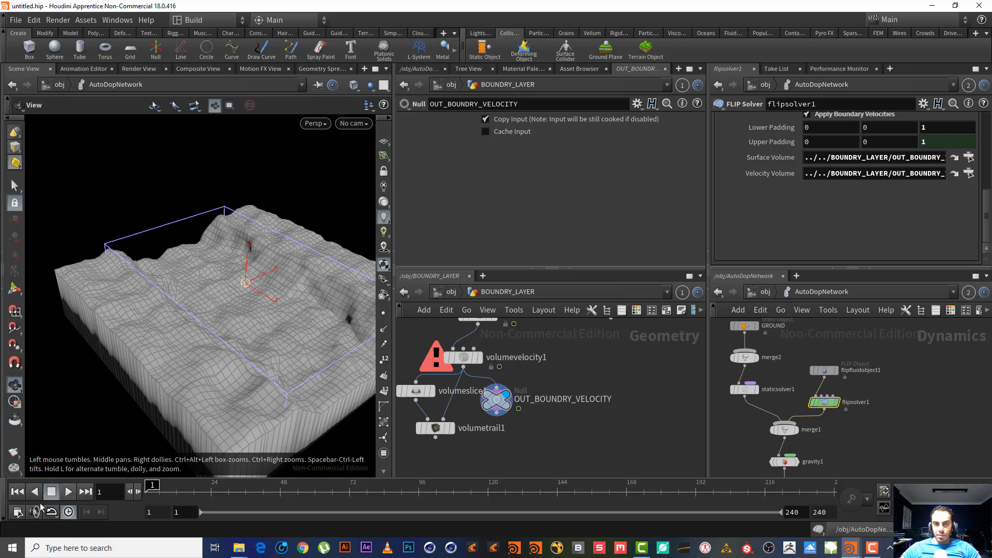
- Play the FLIP simulation for about eleven frames and examine the river's boundary area from several angles
{"action": "left_click", "coordinate": [66, 492]}
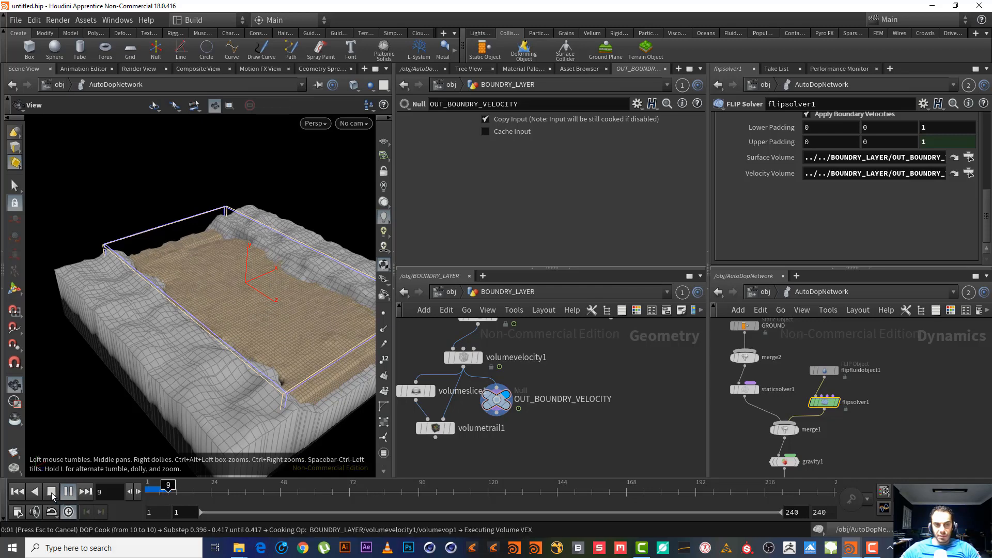
{"action": "mouse_move", "coordinate": [195, 250]}
{"action": "left_mouse_down"}
{"action": "mouse_move", "coordinate": [206, 298]}
{"action": "mouse_move", "coordinate": [269, 274]}
{"action": "mouse_move", "coordinate": [281, 231]}
{"action": "mouse_move", "coordinate": [178, 239]}
{"action": "mouse_move", "coordinate": [176, 253]}
{"action": "mouse_move", "coordinate": [197, 235]}
{"action": "left_mouse_up"}
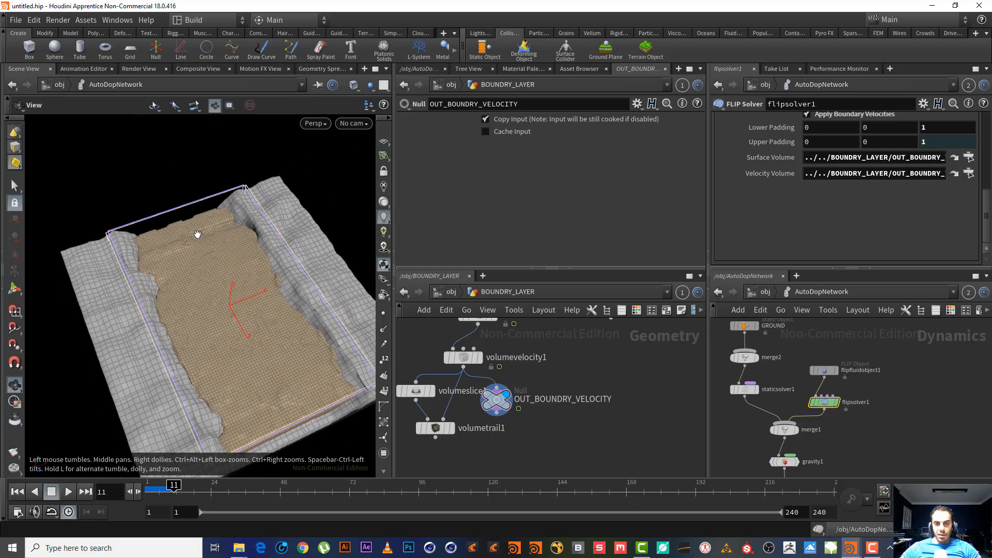
{"action": "right_click_drag", "start_coordinate": [197, 235], "coordinate": [365, 212]}
{"action": "left_click_drag", "start_coordinate": [169, 293], "coordinate": [199, 279]}
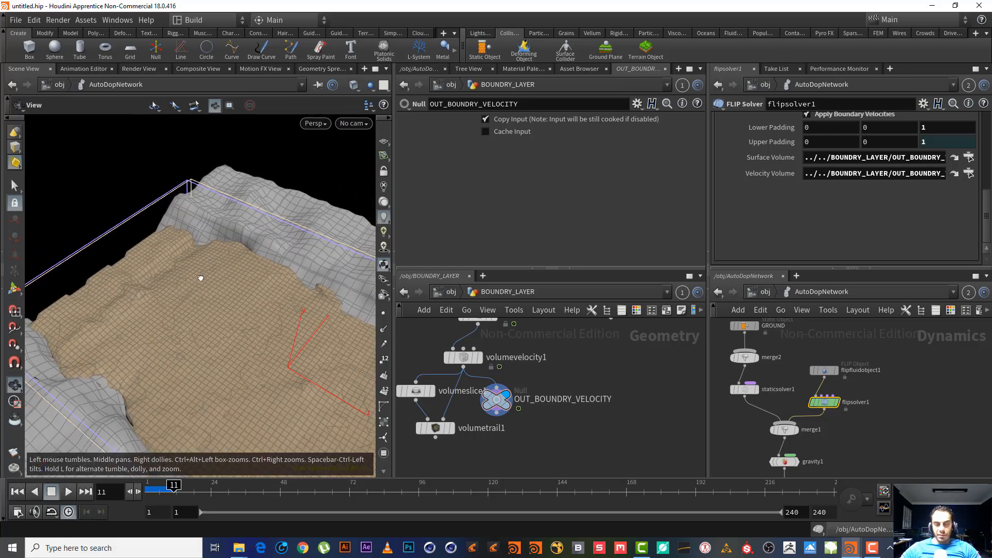
{"action": "right_click_drag", "start_coordinate": [200, 279], "coordinate": [241, 346]}
{"action": "middle_click_drag", "start_coordinate": [231, 340], "coordinate": [182, 313]}
{"action": "left_click_drag", "start_coordinate": [190, 326], "coordinate": [184, 322]}
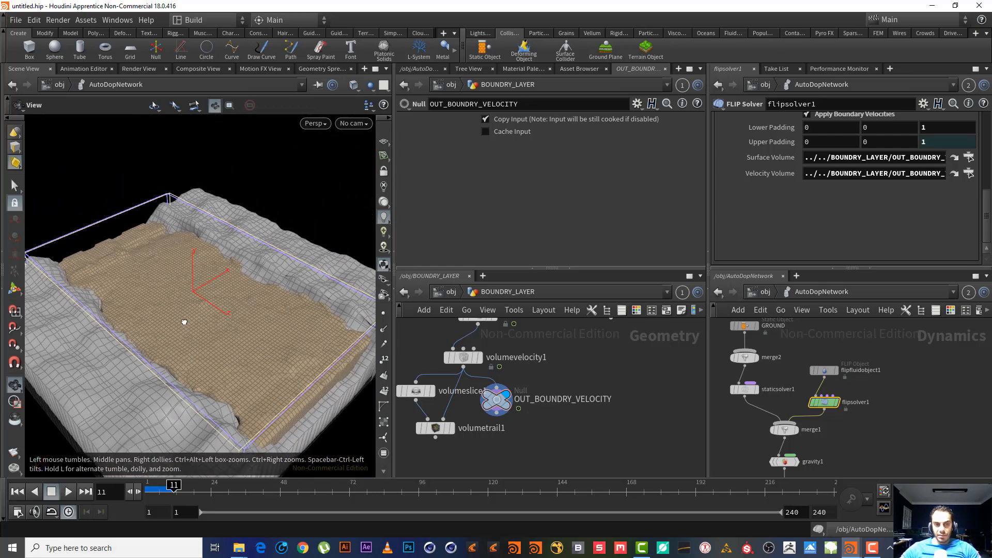
- Move the six velocity nodes away from the boundary volume chain, auto-arrange them, and bring OUT_BOUNDRY_VELOCITY close to volumevelocity1
{"action": "middle_click_drag", "start_coordinate": [522, 367], "coordinate": [560, 390]}
{"action": "scroll", "coordinate": [559, 389], "scroll_direction": "down", "scroll_amount": 3}
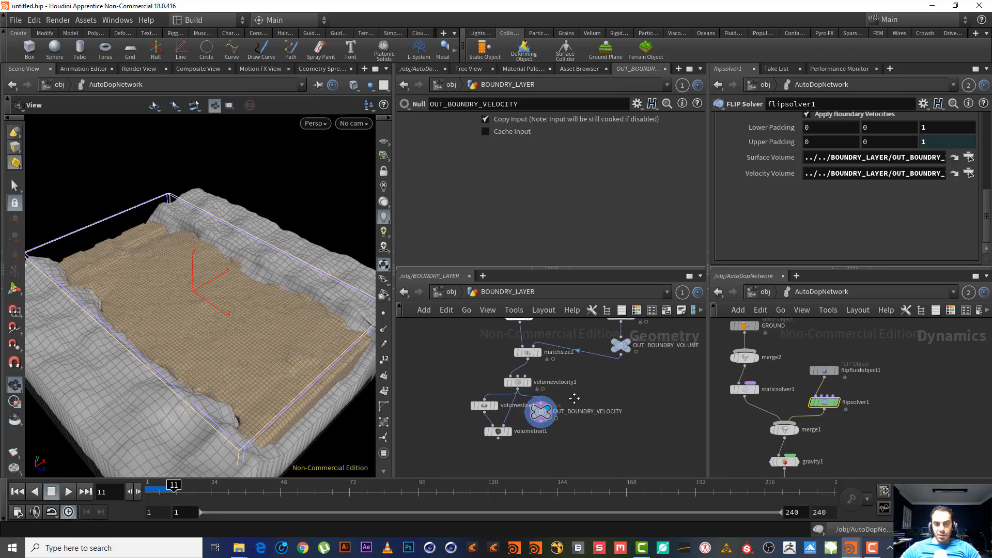
{"action": "scroll", "coordinate": [566, 438], "scroll_direction": "down", "scroll_amount": 2}
{"action": "scroll", "coordinate": [574, 466], "scroll_direction": "down", "scroll_amount": 2}
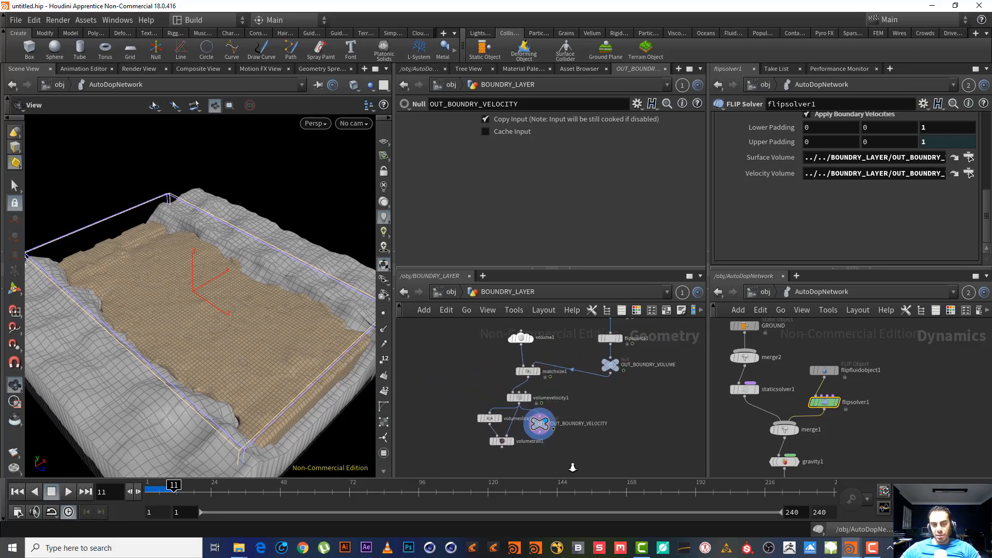
{"action": "left_click_drag", "start_coordinate": [562, 474], "coordinate": [493, 343]}
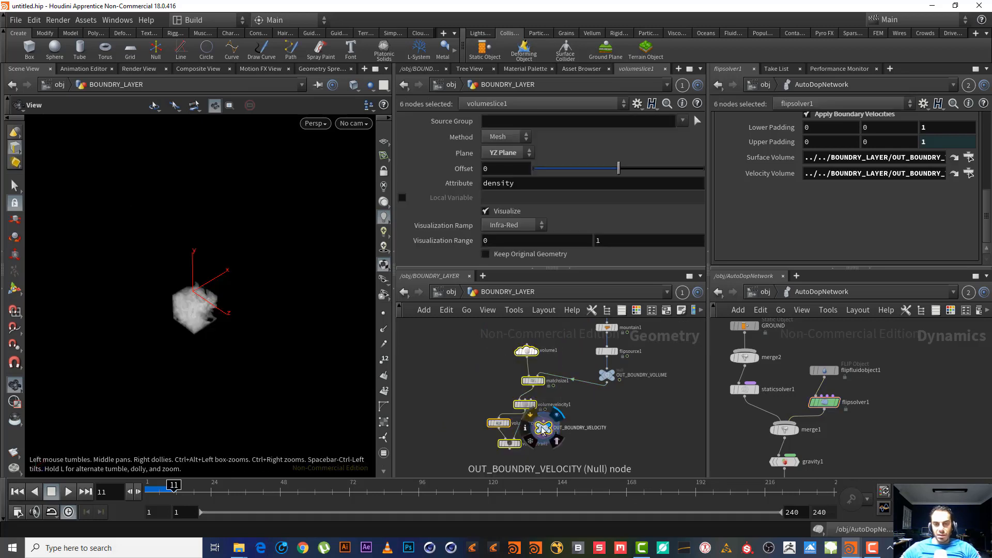
{"action": "left_click_drag", "start_coordinate": [545, 430], "coordinate": [466, 430]}
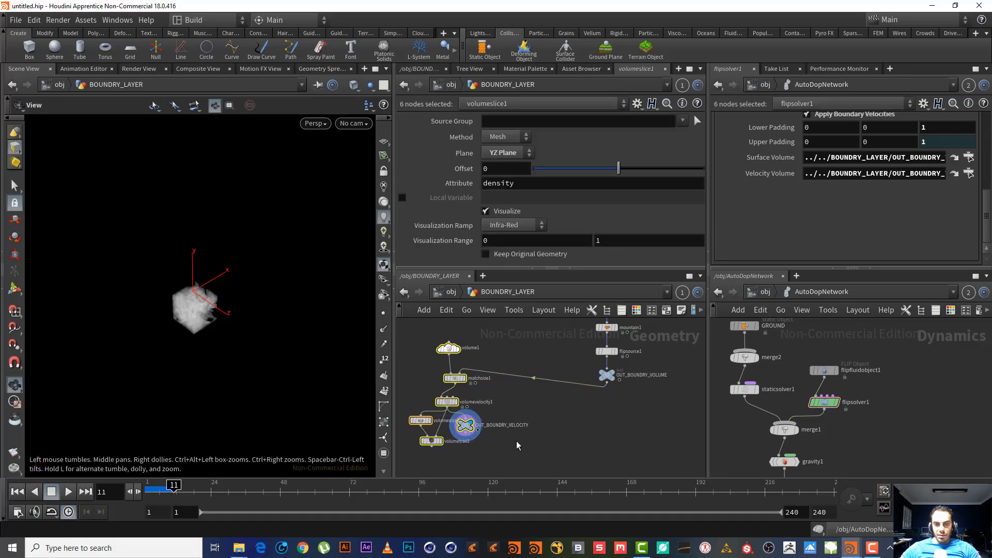
{"action": "key", "text": "shift+l"}
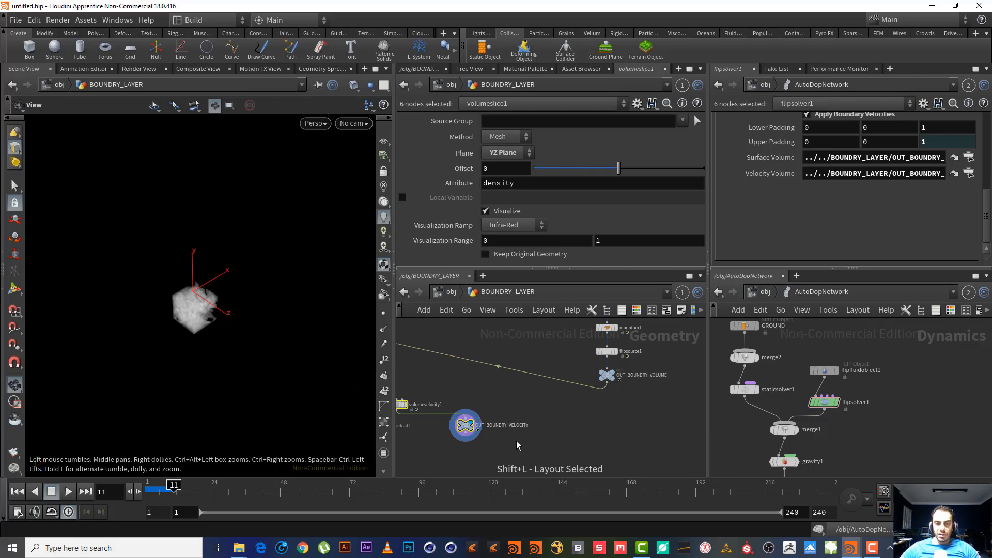
{"action": "middle_click_drag", "start_coordinate": [518, 445], "coordinate": [644, 468]}
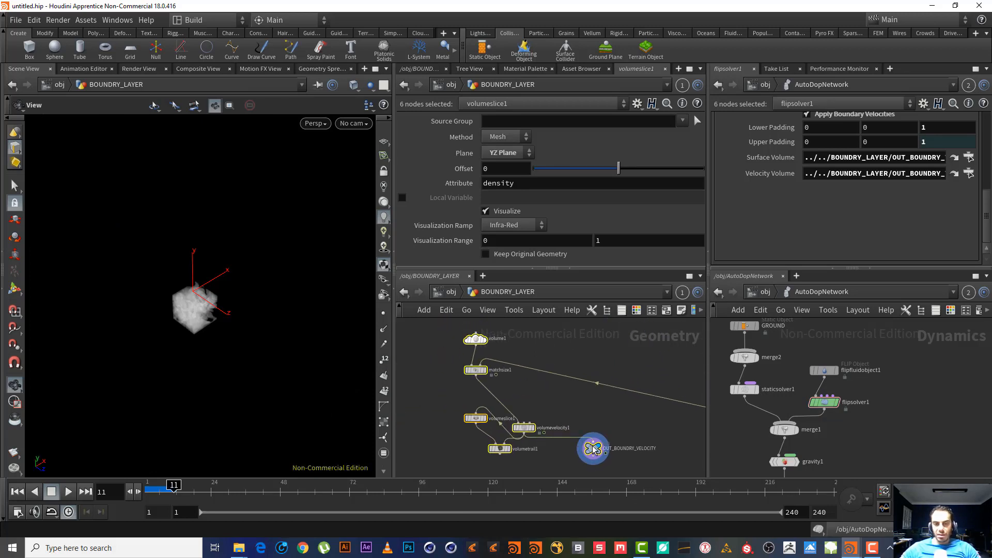
{"action": "left_click_drag", "start_coordinate": [594, 450], "coordinate": [526, 441]}
{"action": "left_click", "coordinate": [598, 420]}
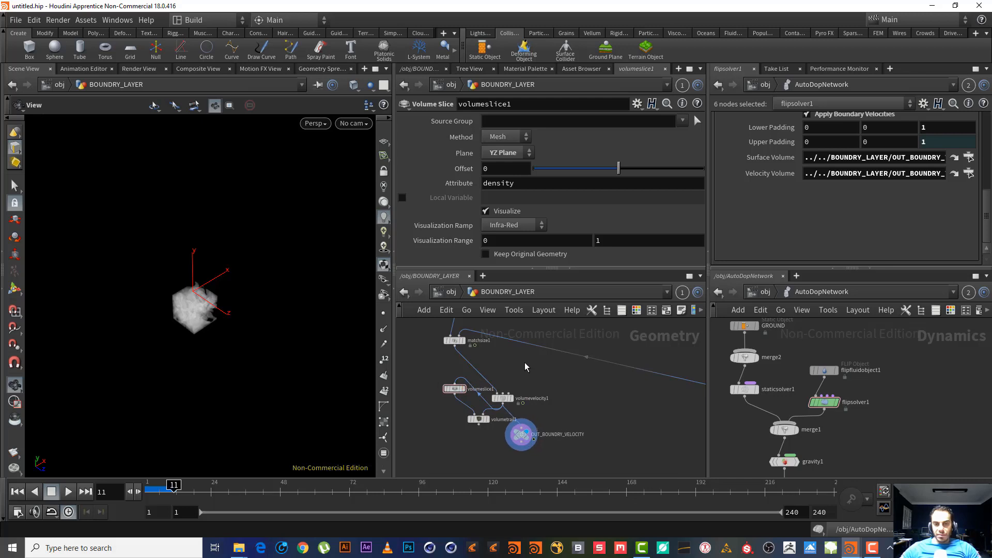
- Move matchsize1 above volumevelocity1 and delete the volumeslice1 and volumetrail1 nodes
{"action": "middle_click_drag", "start_coordinate": [527, 367], "coordinate": [549, 412]}
{"action": "left_click_drag", "start_coordinate": [476, 381], "coordinate": [517, 410]}
{"action": "middle_click_drag", "start_coordinate": [560, 434], "coordinate": [566, 395]}
{"action": "left_click_drag", "start_coordinate": [513, 455], "coordinate": [464, 385]}
{"action": "key", "text": "Delete"}
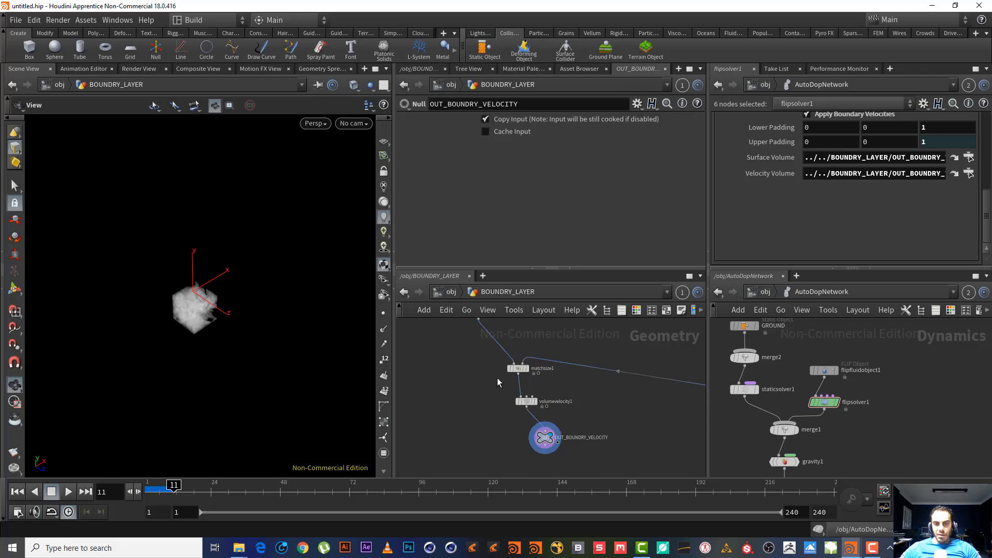
- Move volume1 directly above matchsize1 to straighten the velocity node chain
{"action": "middle_click_drag", "start_coordinate": [497, 378], "coordinate": [502, 416]}
{"action": "left_click_drag", "start_coordinate": [487, 354], "coordinate": [525, 380]}
{"action": "middle_click_drag", "start_coordinate": [574, 468], "coordinate": [582, 432]}
- Enclose volume1, matchsize1, volumevelocity1 and OUT_BOUNDRY_VELOCITY in a network box titled SAMPLE 1
{"action": "left_click_drag", "start_coordinate": [552, 441], "coordinate": [555, 351]}
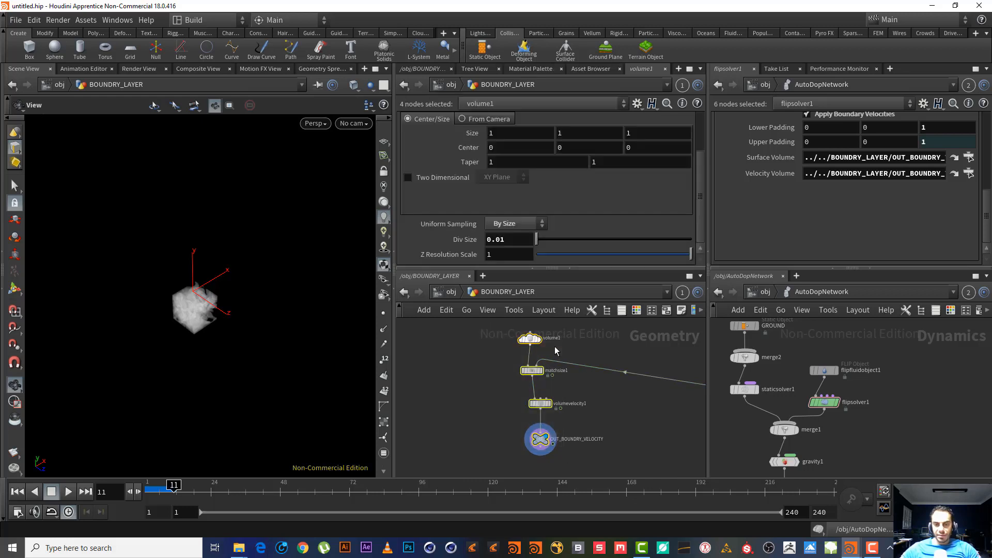
{"action": "left_click", "coordinate": [656, 312]}
{"action": "left_click", "coordinate": [653, 312]}
{"action": "left_click", "coordinate": [620, 312]}
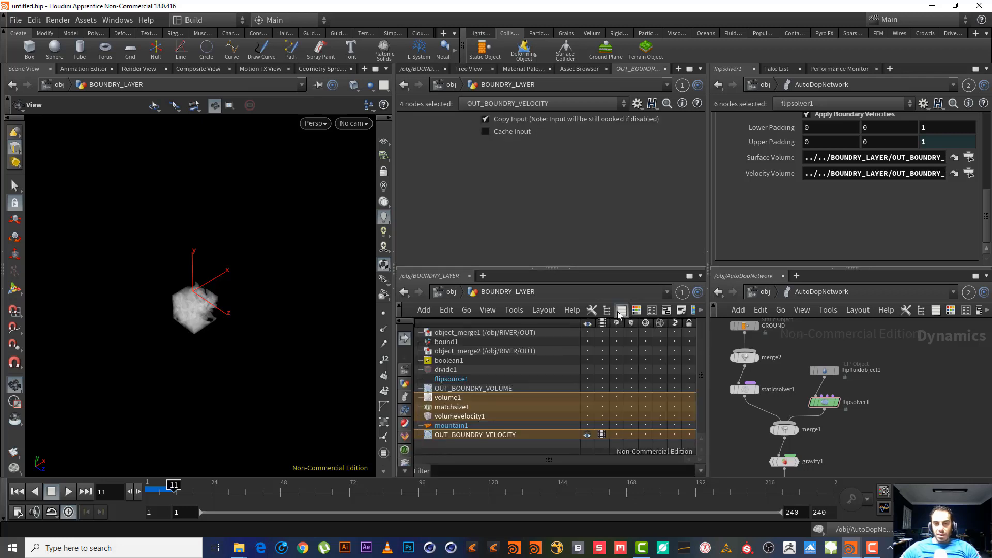
{"action": "left_click", "coordinate": [621, 312]}
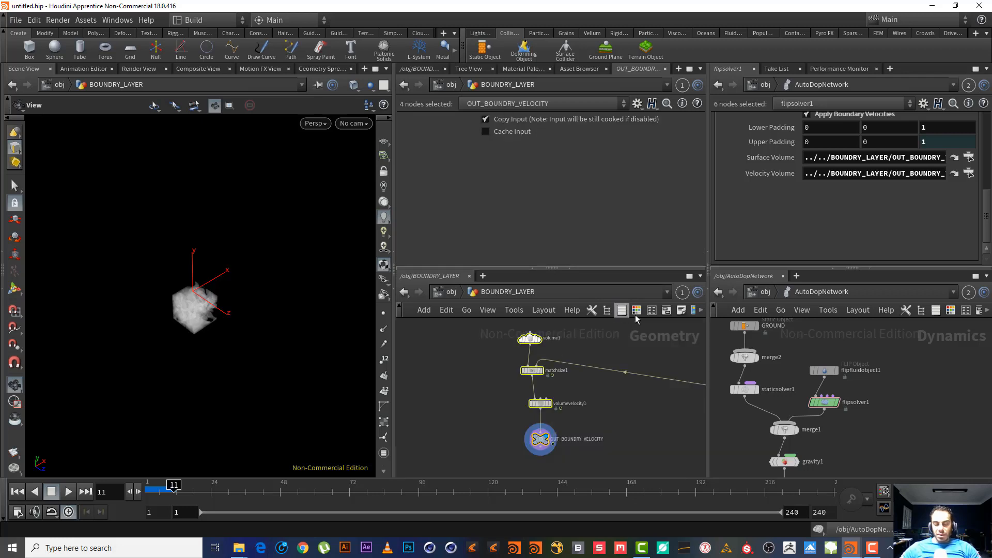
{"action": "left_click", "coordinate": [666, 312]}
{"action": "double_click", "coordinate": [536, 327]}
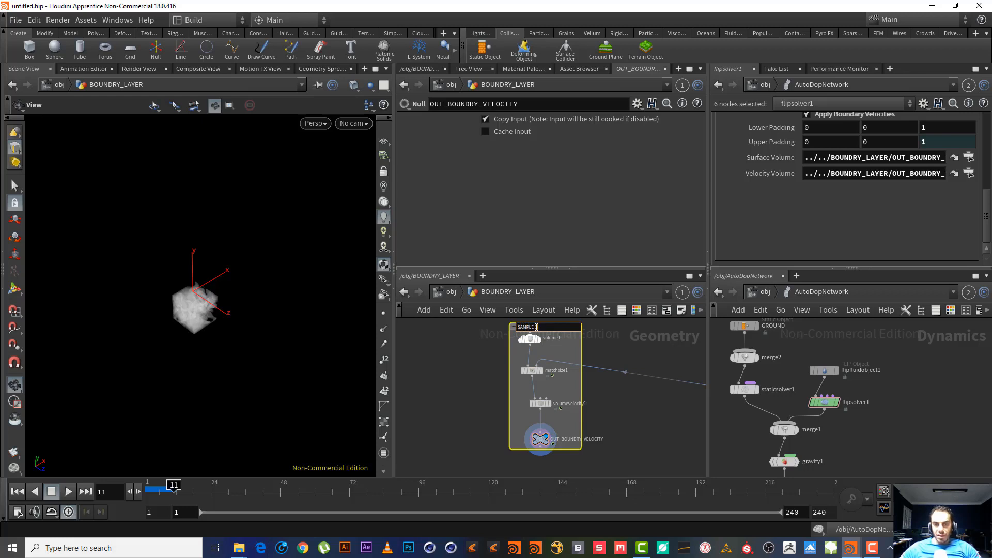
{"action": "type", "text": "SAMPLE"}
{"action": "key", "text": "Return"}
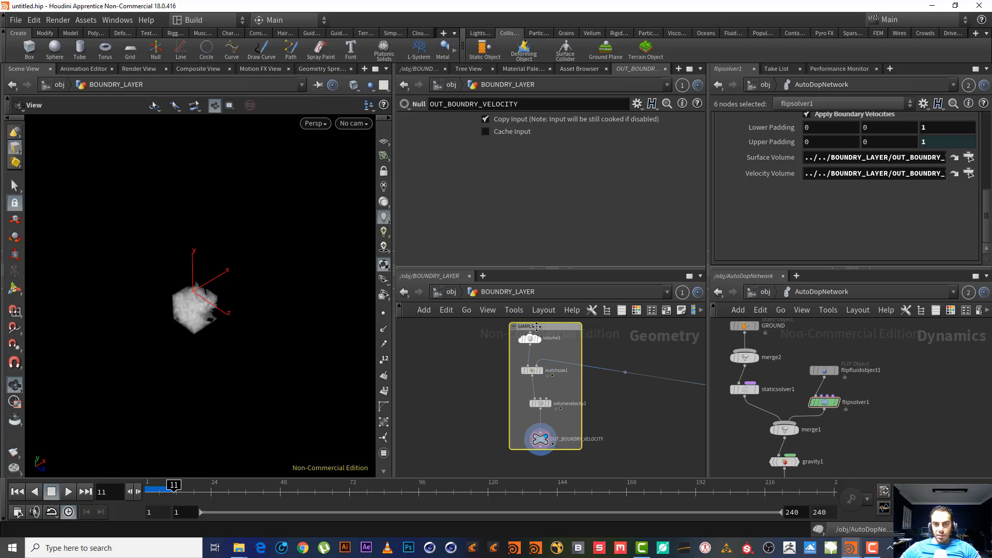
- Colour the SAMPLE 1 network box light blue
{"action": "key", "text": "c"}
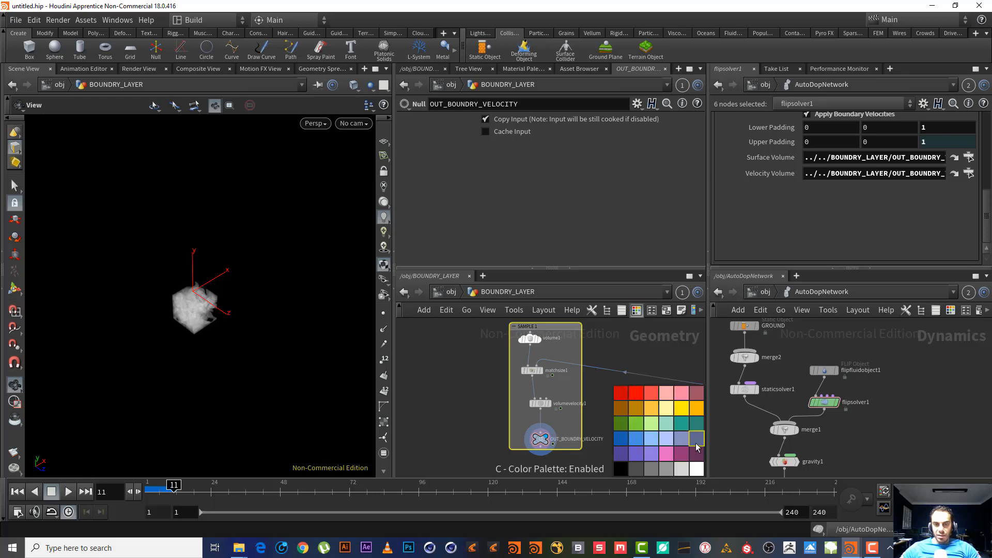
{"action": "left_click", "coordinate": [667, 439]}
{"action": "key", "text": "c"}
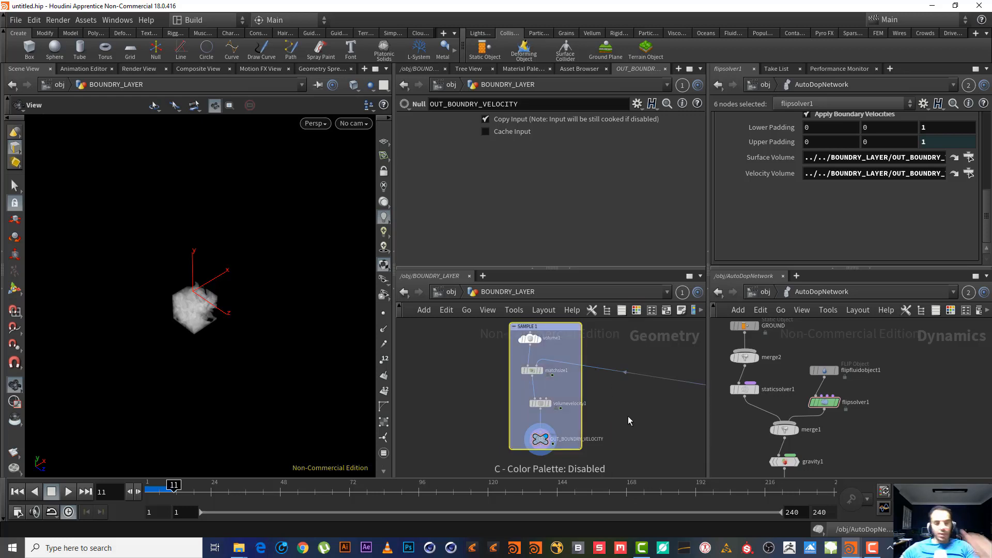
- Display the output of the boundary volume null below flipsource1 in the viewport
{"action": "middle_click_drag", "start_coordinate": [628, 416], "coordinate": [539, 419]}
{"action": "middle_click_drag", "start_coordinate": [619, 414], "coordinate": [578, 408]}
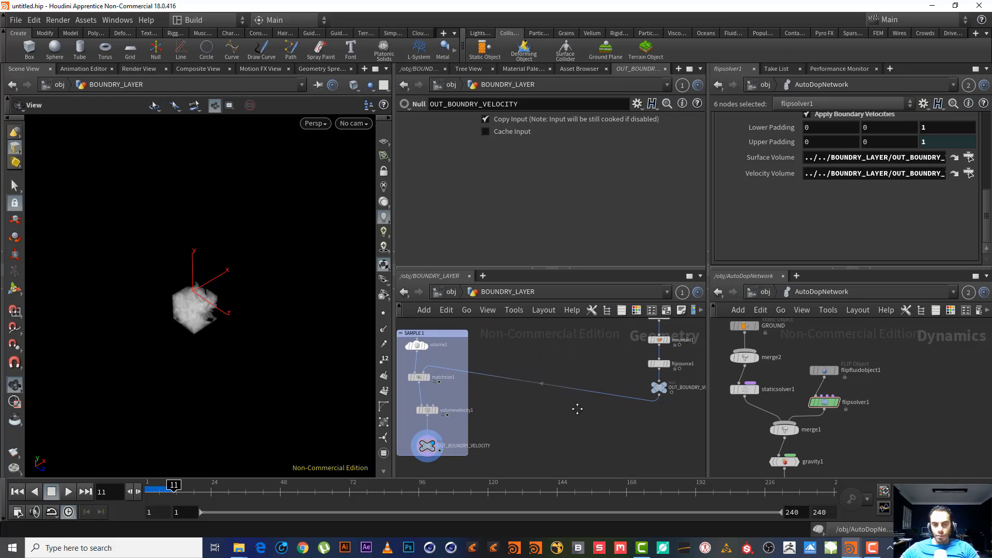
{"action": "scroll", "coordinate": [646, 427], "scroll_direction": "up", "scroll_amount": 4}
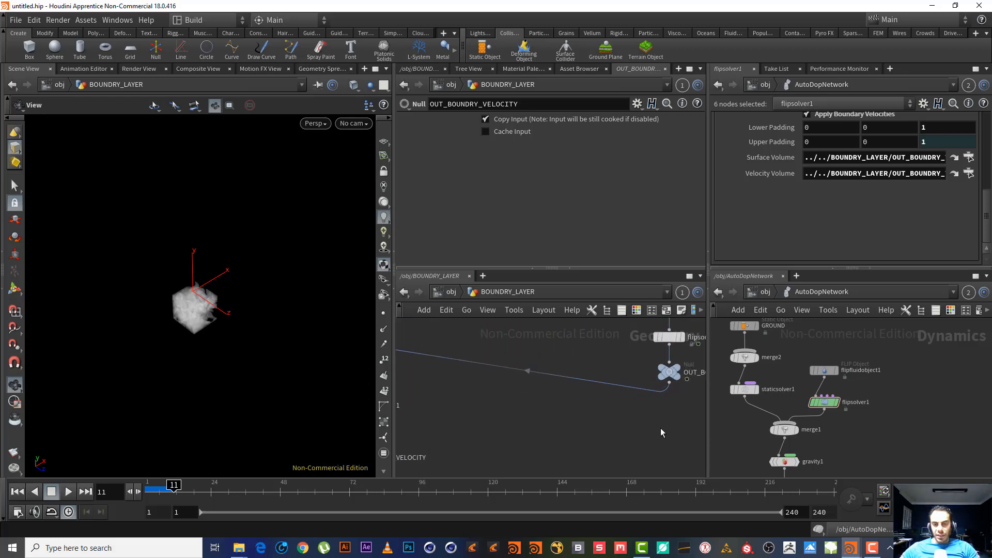
{"action": "left_click", "coordinate": [652, 371]}
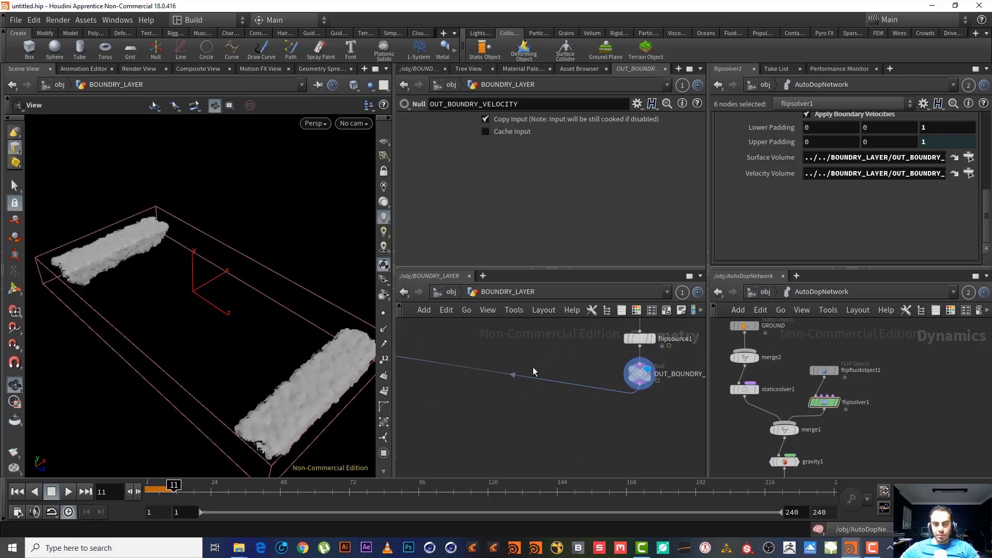
{"action": "middle_click_drag", "start_coordinate": [546, 464], "coordinate": [571, 427]}
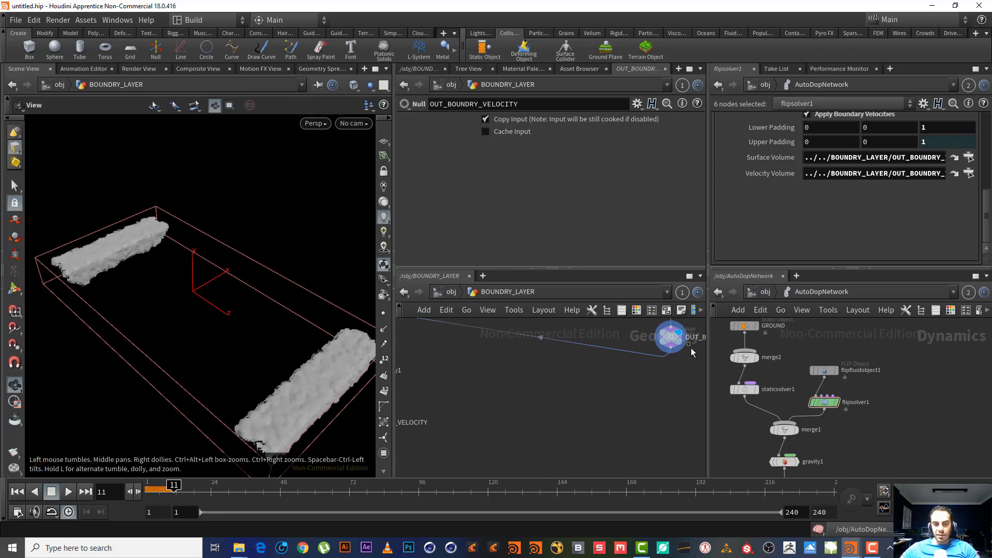
- Branch a Points from Volume node off the boundary volume null, display it and inspect the generated points
{"action": "left_click", "coordinate": [669, 354]}
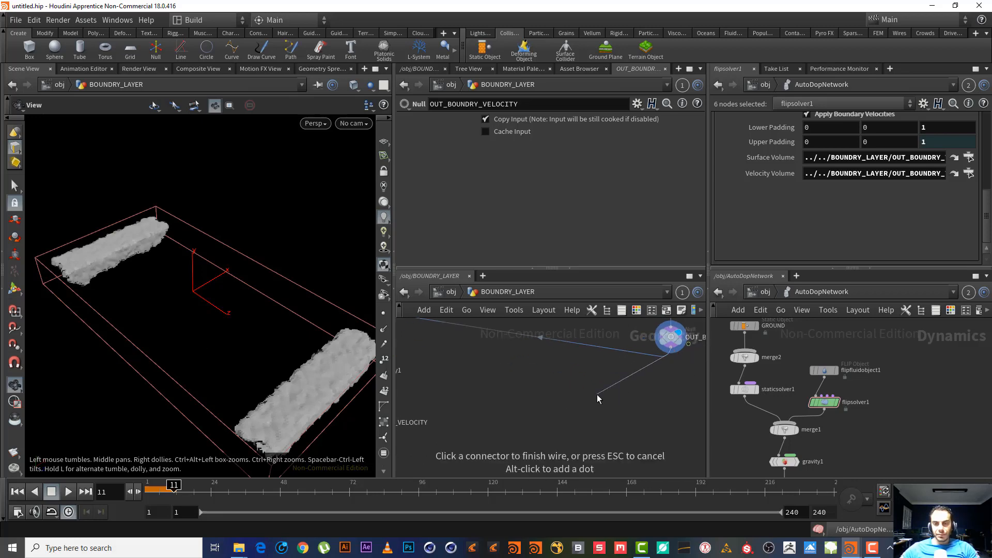
{"action": "key", "text": "Tab"}
{"action": "type", "text": "PO"}
{"action": "type", "text": "FR"}
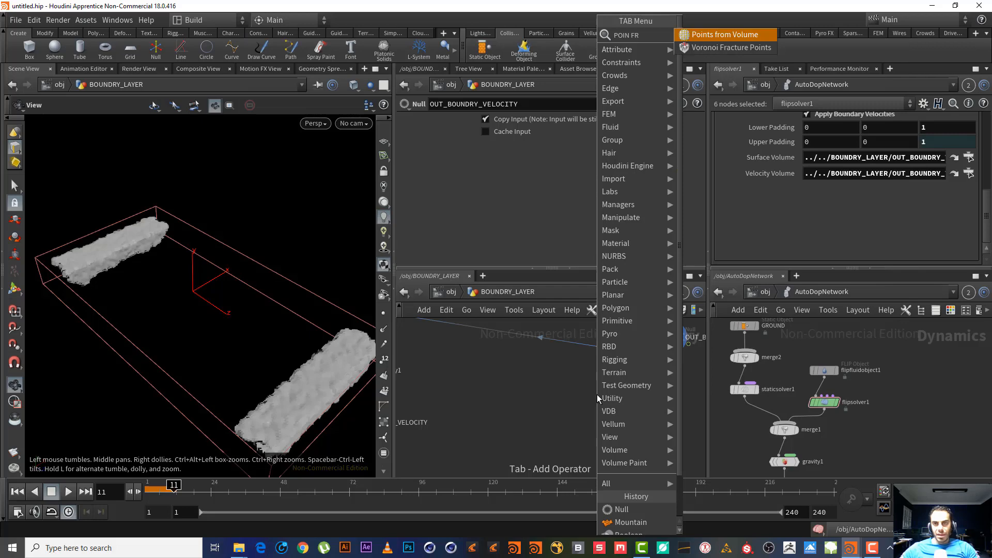
{"action": "key", "text": "Return"}
{"action": "left_click", "coordinate": [597, 395]}
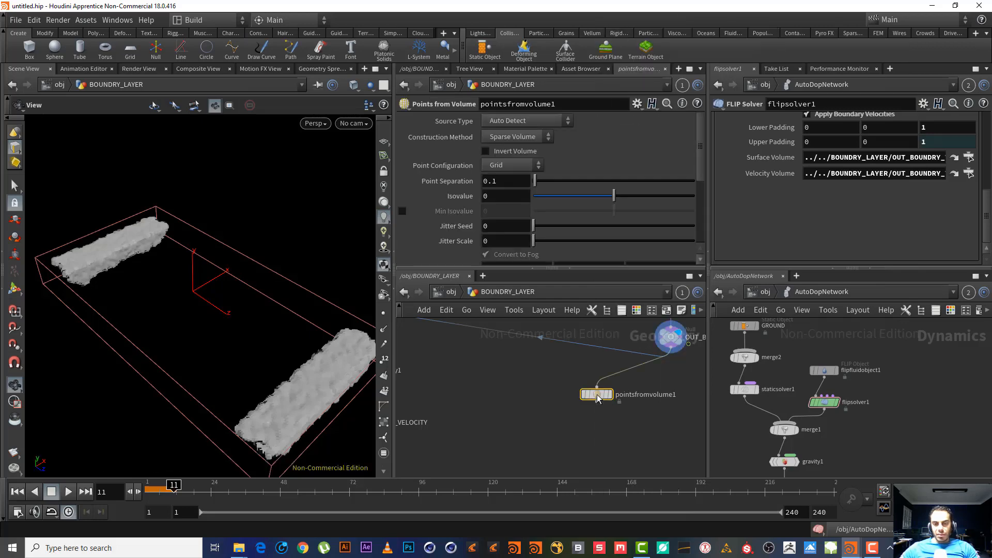
{"action": "left_click", "coordinate": [611, 395]}
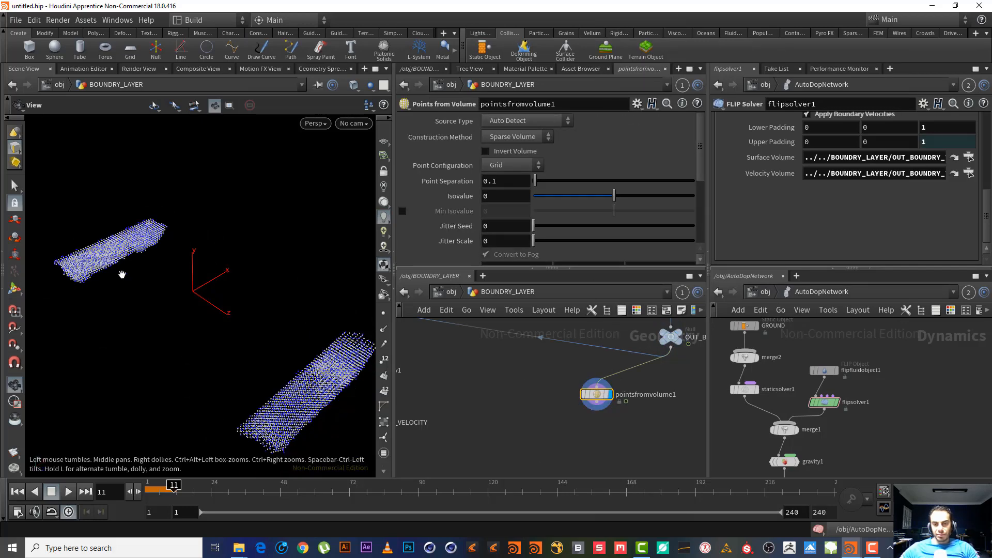
{"action": "right_click_drag", "start_coordinate": [130, 241], "coordinate": [333, 195]}
{"action": "left_click_drag", "start_coordinate": [104, 243], "coordinate": [84, 239]}
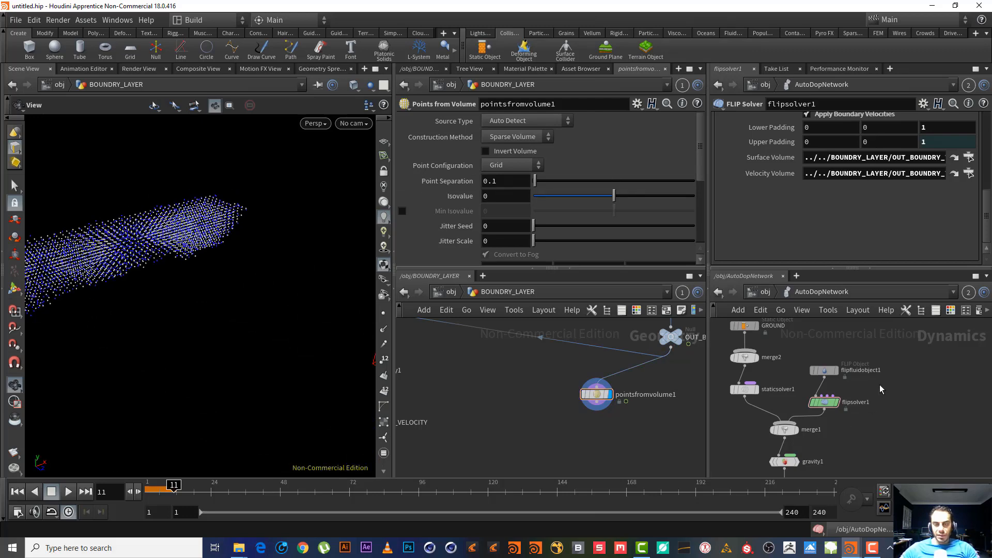
- Link pointsfromvolume1's Point Separation to flipfluidobject1's Particle Separation with a relative reference
{"action": "left_click_drag", "start_coordinate": [879, 380], "coordinate": [803, 347]}
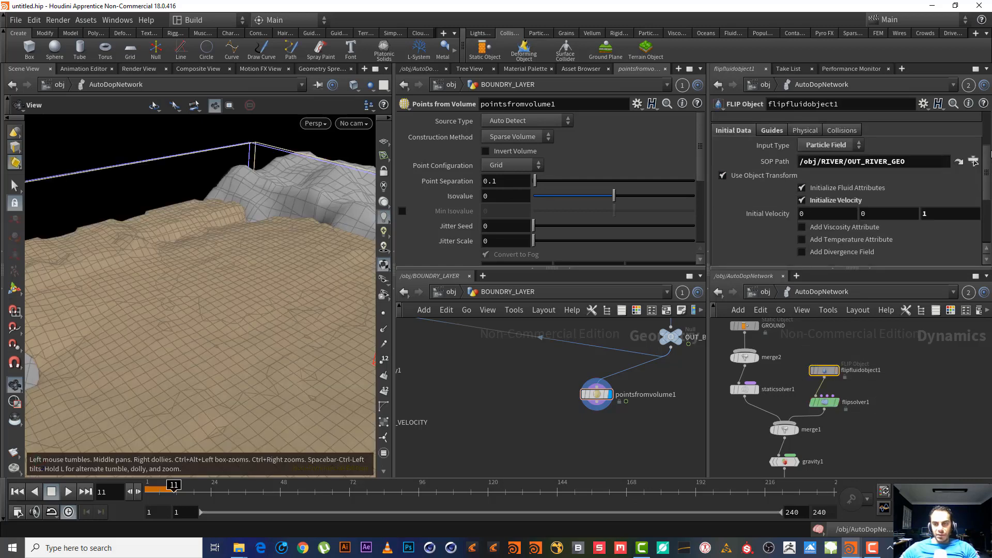
{"action": "scroll", "coordinate": [982, 192], "scroll_direction": "up", "scroll_amount": 3}
{"action": "right_click", "coordinate": [762, 139]}
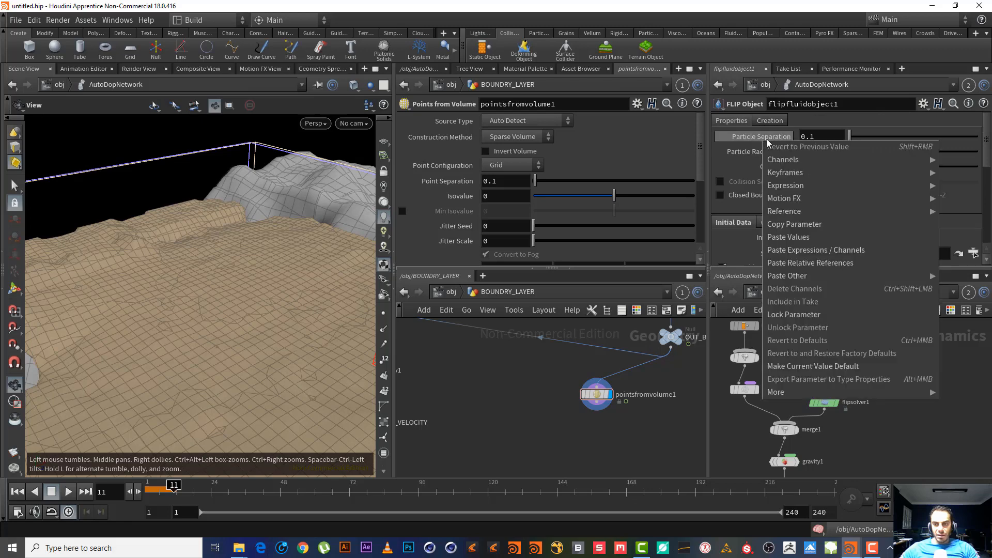
{"action": "left_click", "coordinate": [795, 224]}
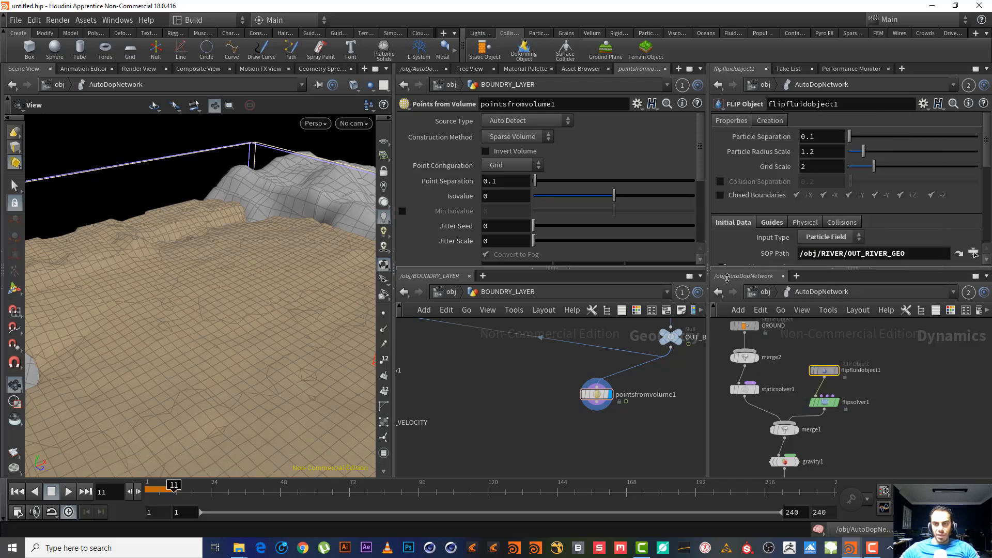
{"action": "left_click", "coordinate": [592, 391]}
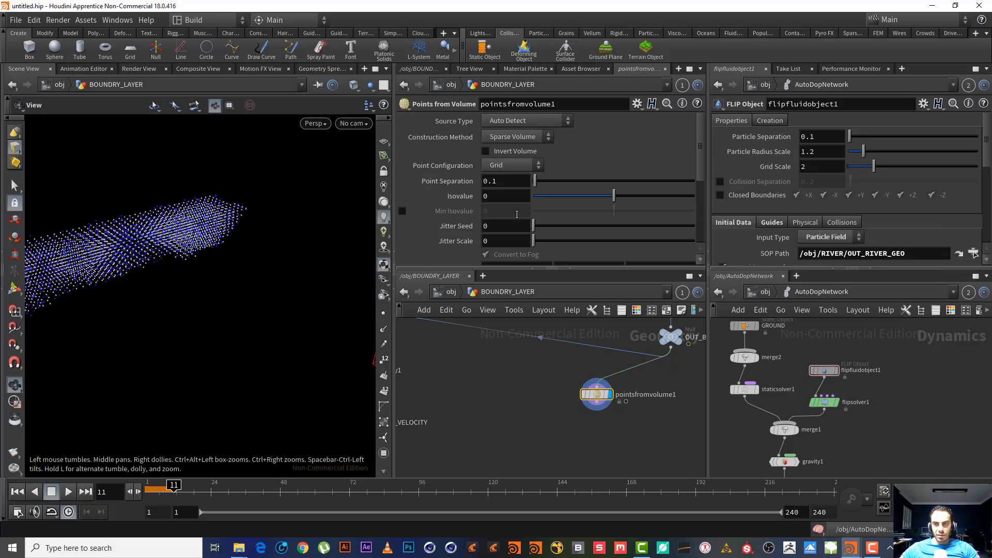
{"action": "right_click", "coordinate": [447, 181]}
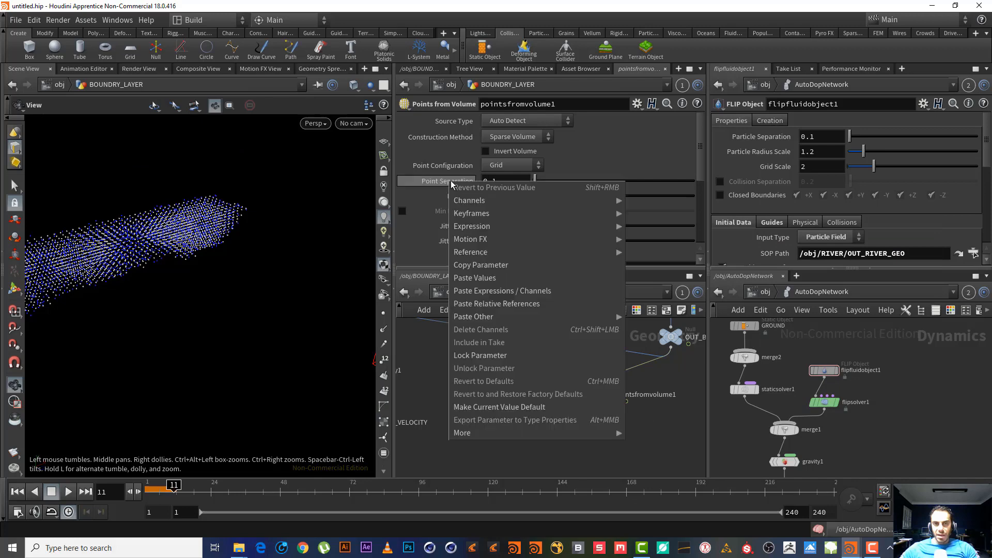
{"action": "left_click", "coordinate": [536, 307]}
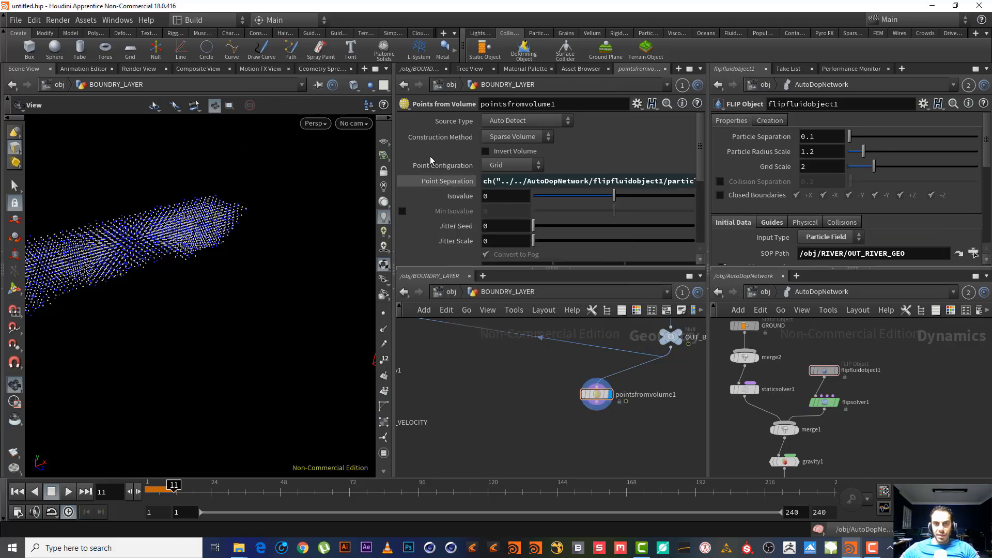
{"action": "left_click", "coordinate": [436, 179]}
{"action": "mouse_move", "coordinate": [197, 256]}
{"action": "left_mouse_down"}
{"action": "mouse_move", "coordinate": [238, 250]}
{"action": "mouse_move", "coordinate": [199, 259]}
{"action": "left_mouse_up"}
{"action": "middle_click_drag", "start_coordinate": [610, 425], "coordinate": [563, 409]}
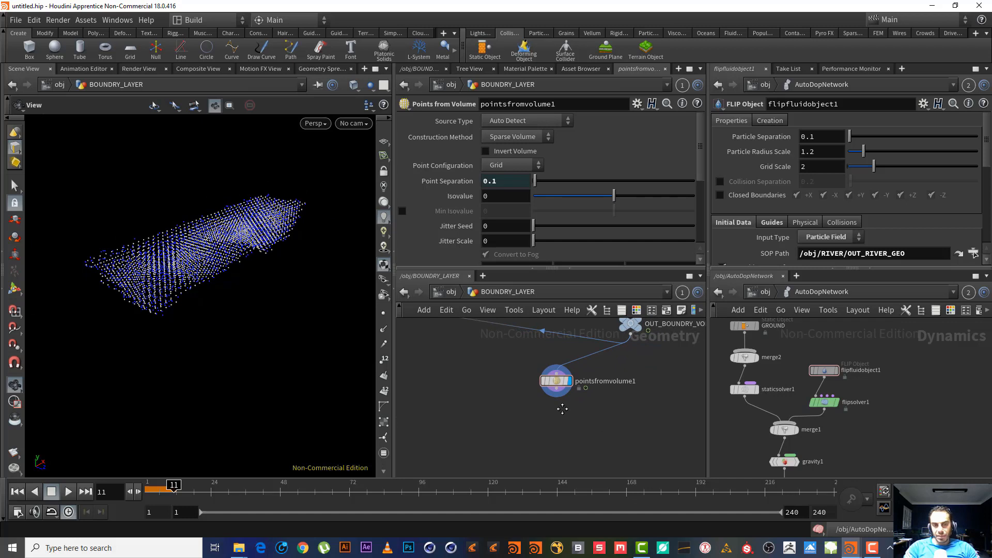
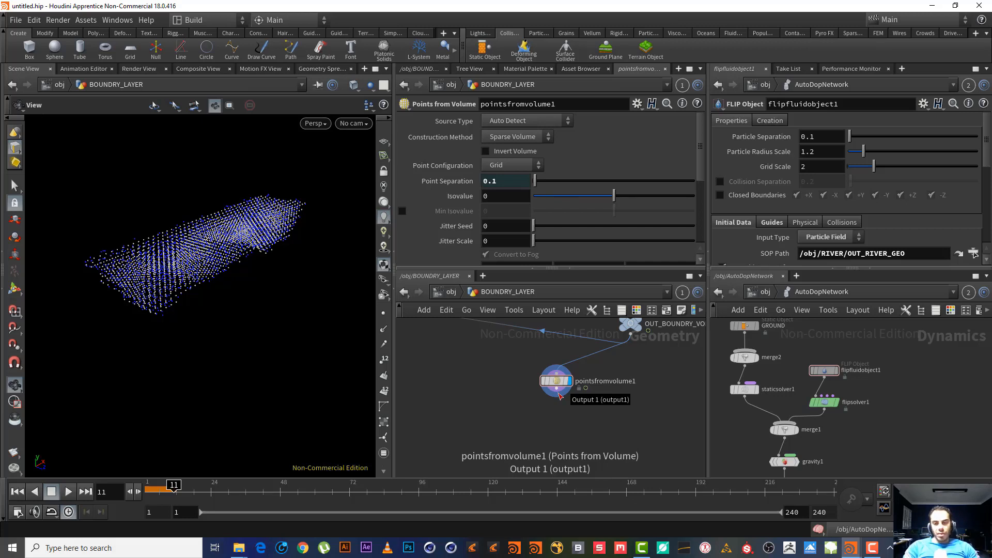
{"action": "left_click_drag", "start_coordinate": [195, 283], "coordinate": [143, 235]}
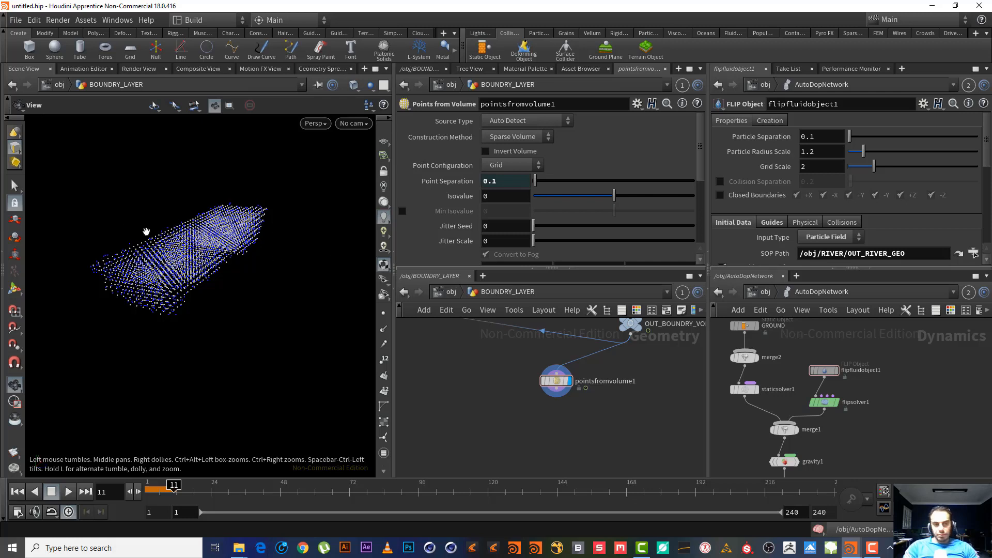
- Add a Point Velocity node below pointsfromvolume1 and display its result
{"action": "middle_click_drag", "start_coordinate": [580, 424], "coordinate": [574, 395]}
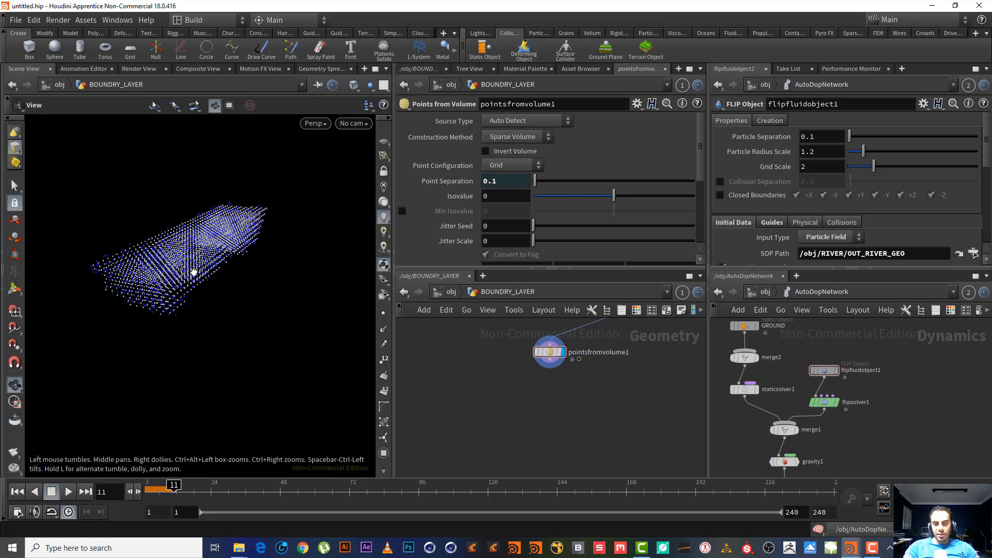
{"action": "left_click", "coordinate": [549, 371]}
{"action": "key", "text": "Tab"}
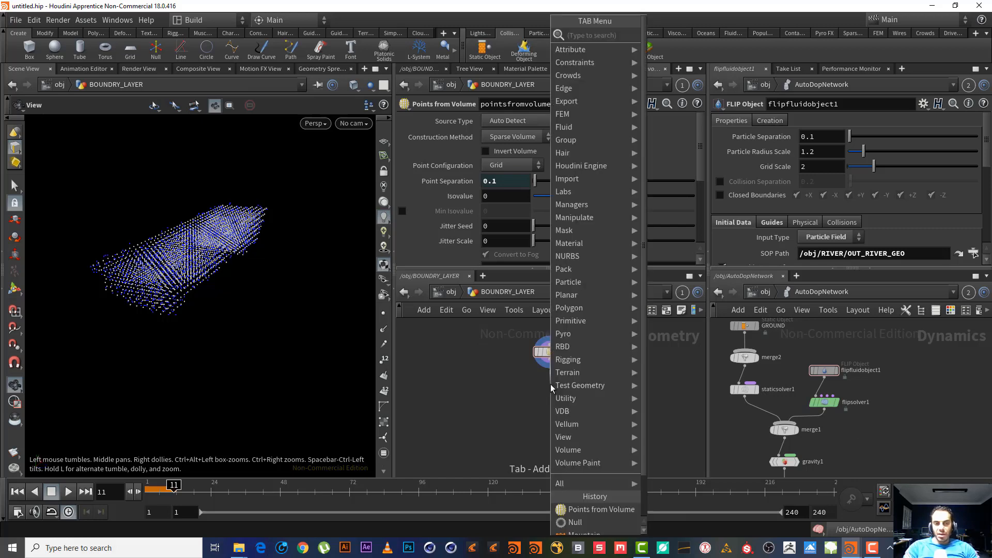
{"action": "type", "text": "POIN"}
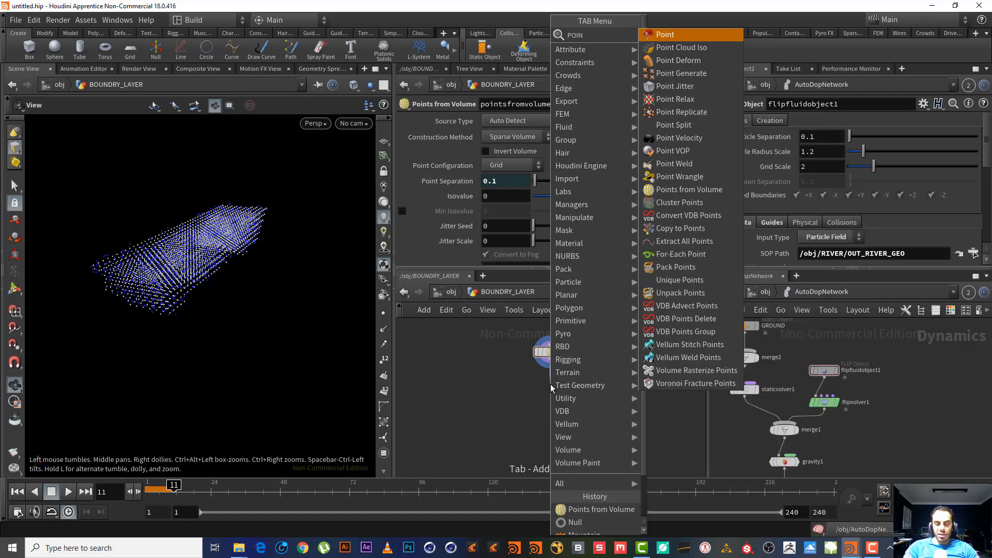
{"action": "type", "text": " V"}
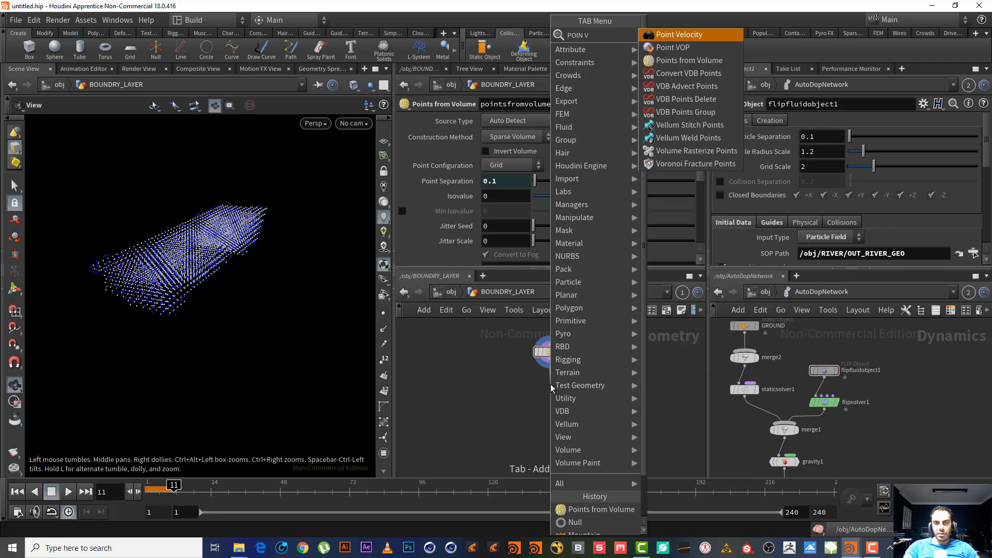
{"action": "key", "text": "Return"}
{"action": "left_click", "coordinate": [550, 384]}
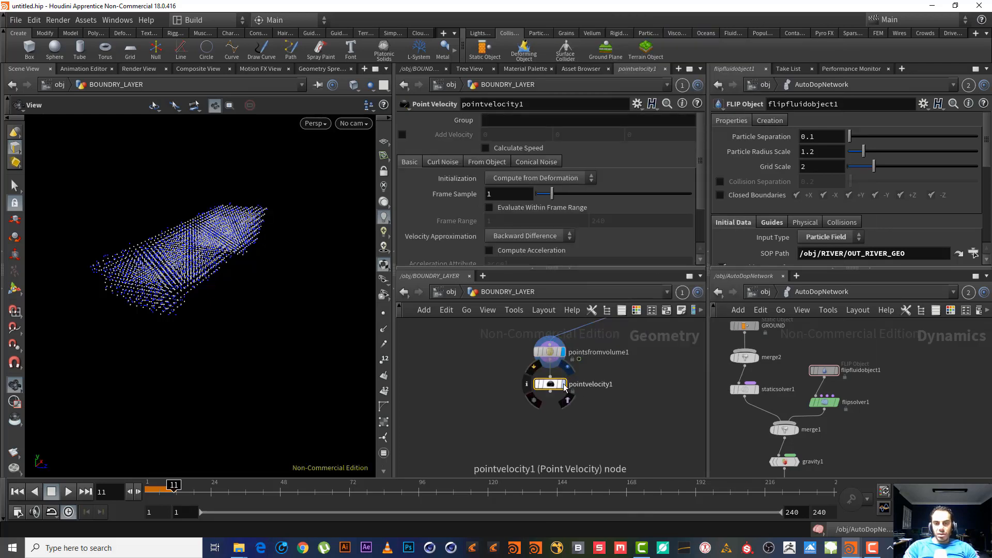
{"action": "left_click", "coordinate": [563, 385]}
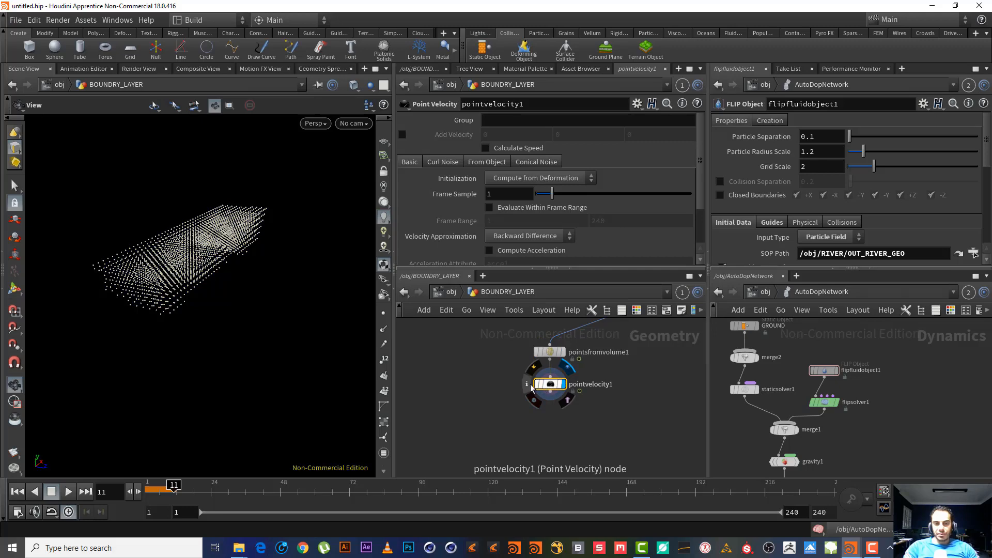
- Check pointvelocity1's attributes in its node info and set its Initialization to Keep Incoming
{"action": "left_click", "coordinate": [527, 384]}
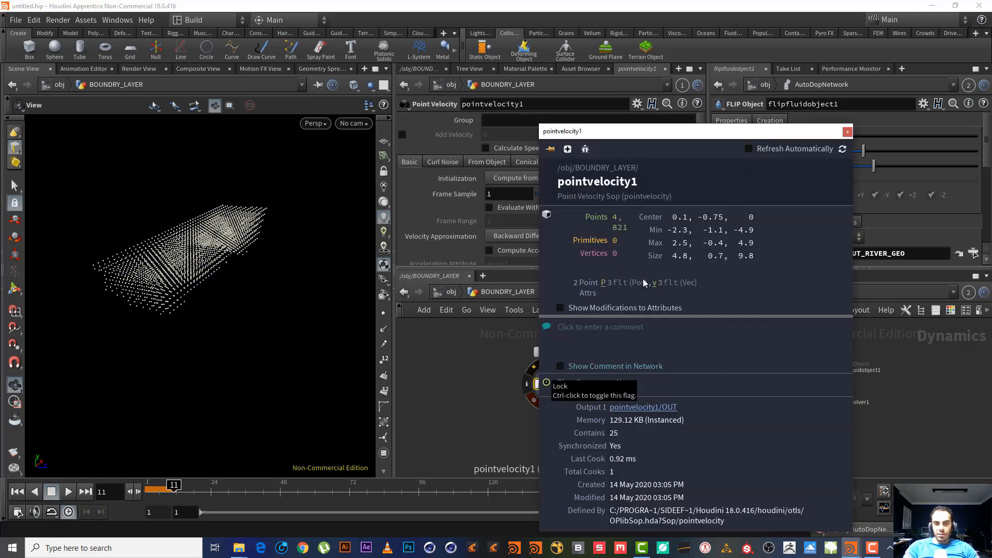
{"action": "left_click", "coordinate": [848, 131]}
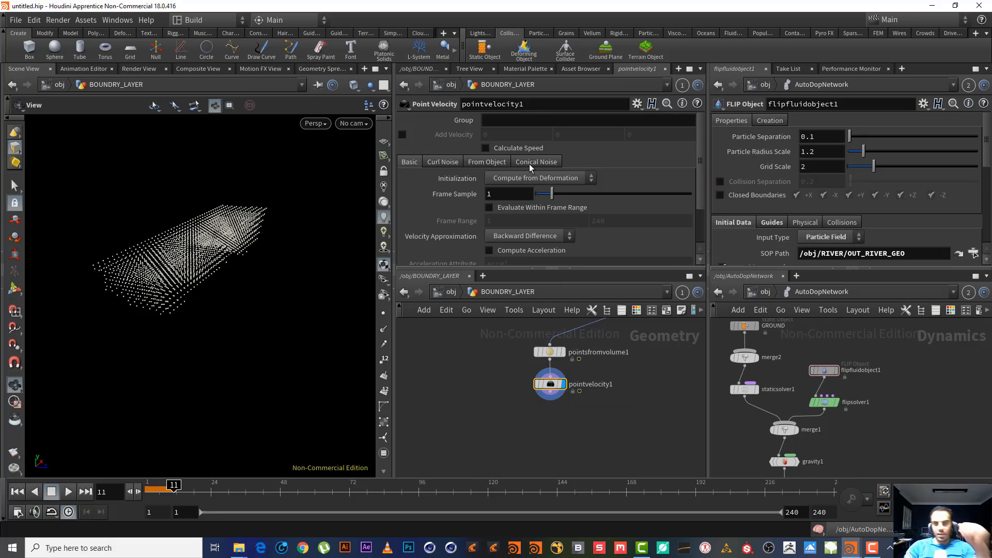
{"action": "left_click", "coordinate": [536, 179]}
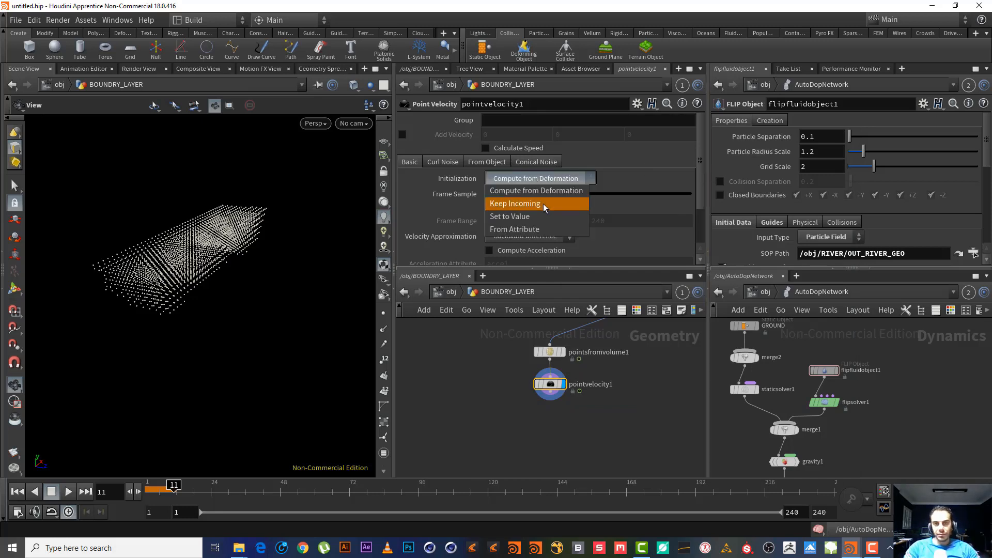
{"action": "left_click", "coordinate": [544, 204]}
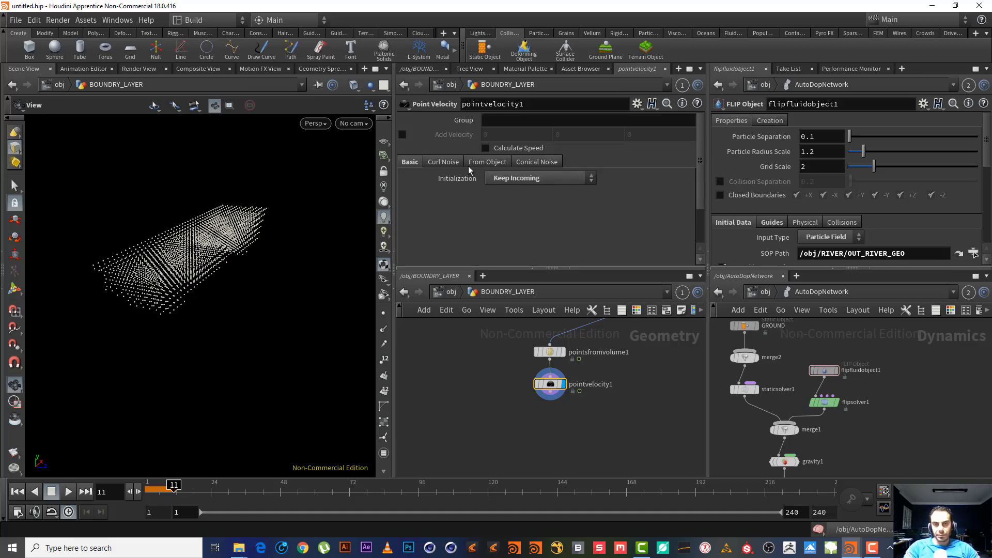
- Turn on Add Curl Noise in pointvelocity1 and enable Add Velocity with a Z value of 1
{"action": "left_click", "coordinate": [444, 162]}
{"action": "left_click", "coordinate": [489, 178]}
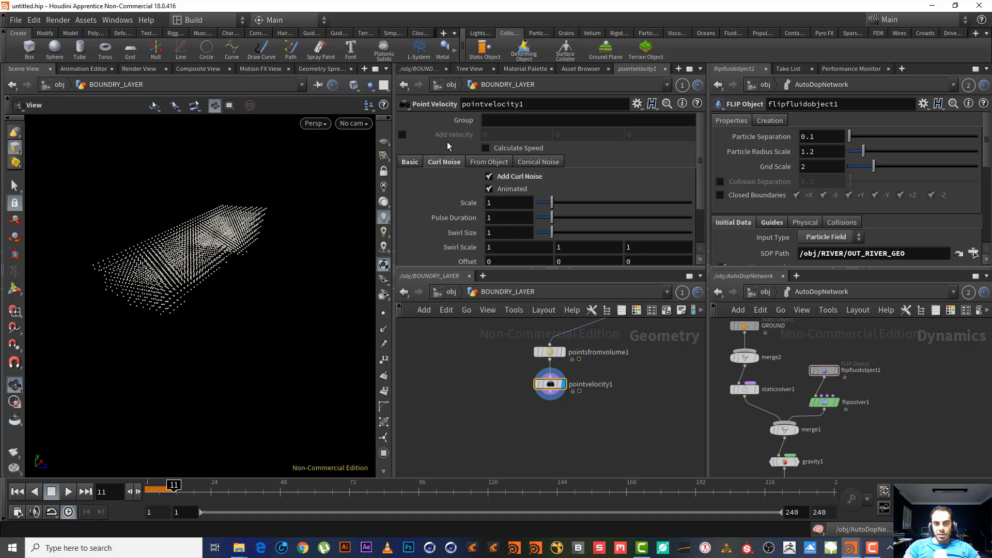
{"action": "left_click", "coordinate": [402, 135]}
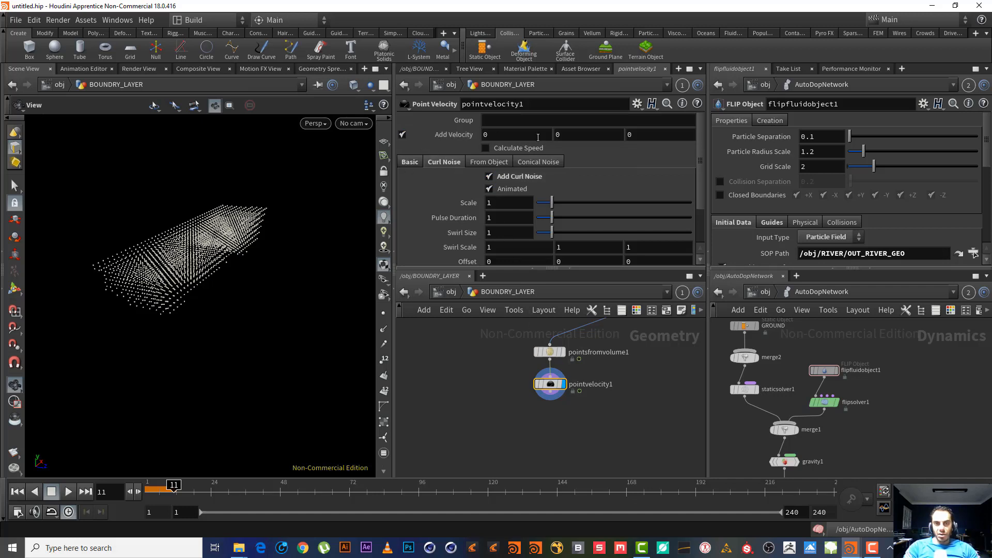
{"action": "left_click", "coordinate": [645, 135]}
{"action": "type", "text": "1"}
{"action": "key", "text": "Return"}
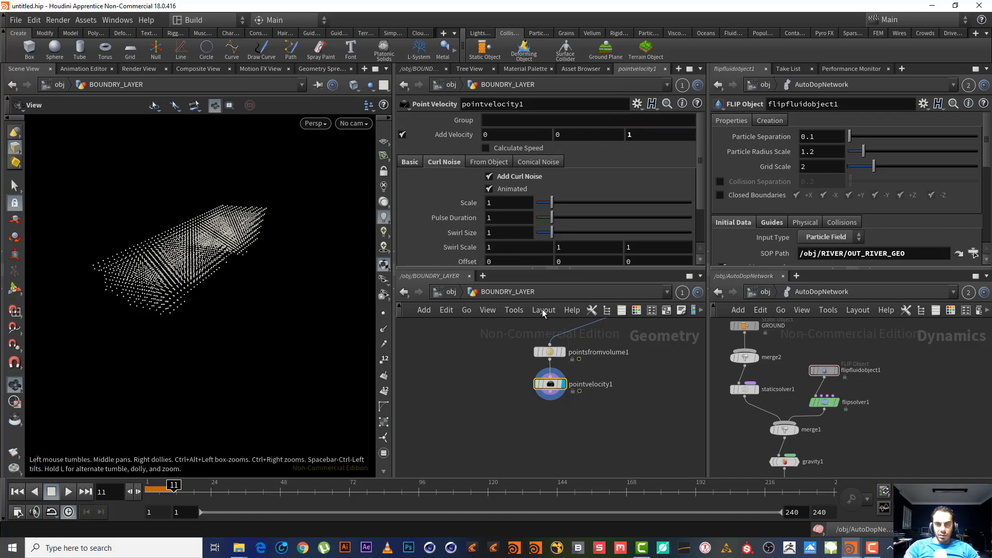
- Display point trails in the viewport to inspect the velocity directions of the boundary points
{"action": "left_click", "coordinate": [385, 345]}
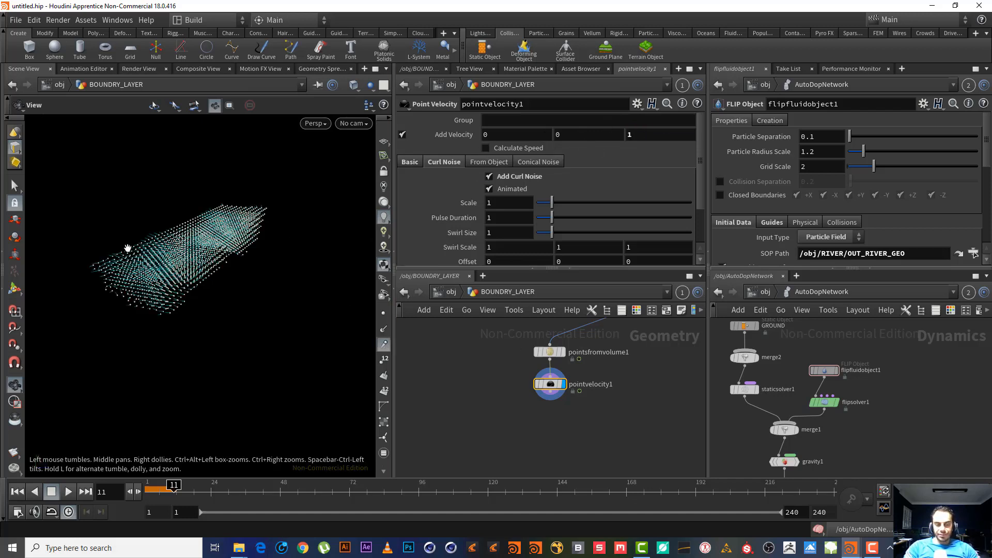
{"action": "mouse_move", "coordinate": [129, 248]}
{"action": "left_mouse_down"}
{"action": "mouse_move", "coordinate": [119, 239]}
{"action": "mouse_move", "coordinate": [122, 248]}
{"action": "mouse_move", "coordinate": [257, 239]}
{"action": "mouse_move", "coordinate": [213, 259]}
{"action": "mouse_move", "coordinate": [202, 226]}
{"action": "mouse_move", "coordinate": [170, 235]}
{"action": "mouse_move", "coordinate": [186, 254]}
{"action": "mouse_move", "coordinate": [155, 303]}
{"action": "left_mouse_up"}
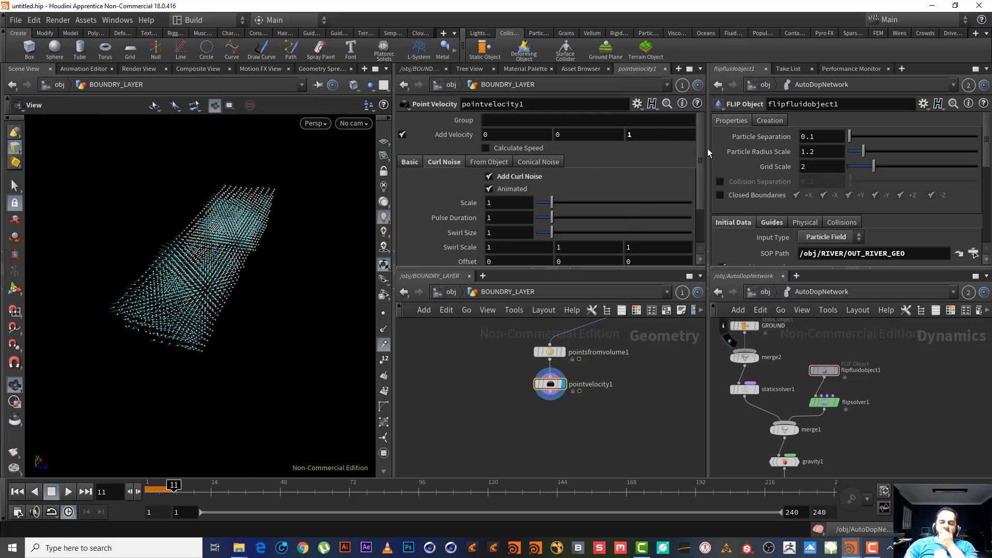
- Link pointvelocity1's Add Velocity to flipsource1's Velocity with relative references
{"action": "middle_click_drag", "start_coordinate": [615, 384], "coordinate": [543, 476]}
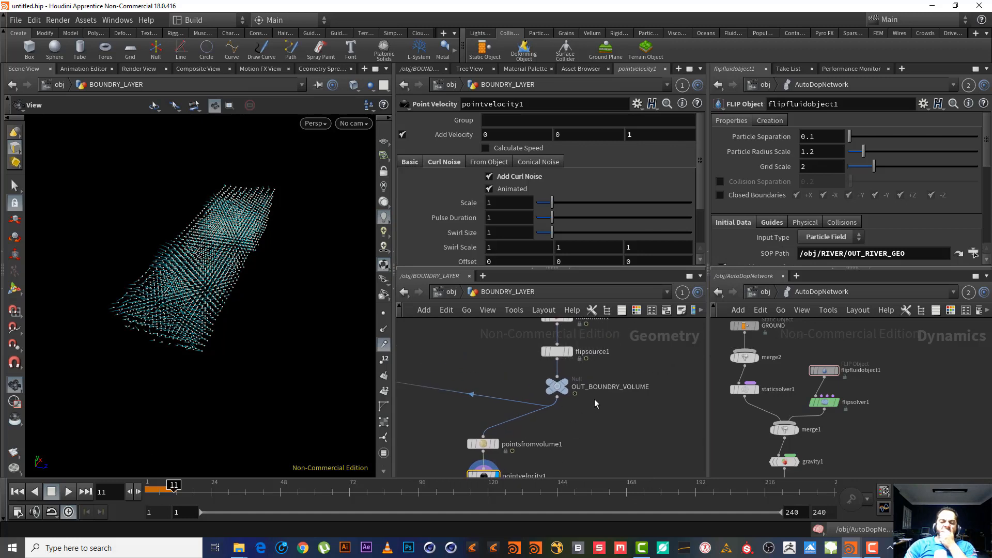
{"action": "left_click", "coordinate": [559, 352]}
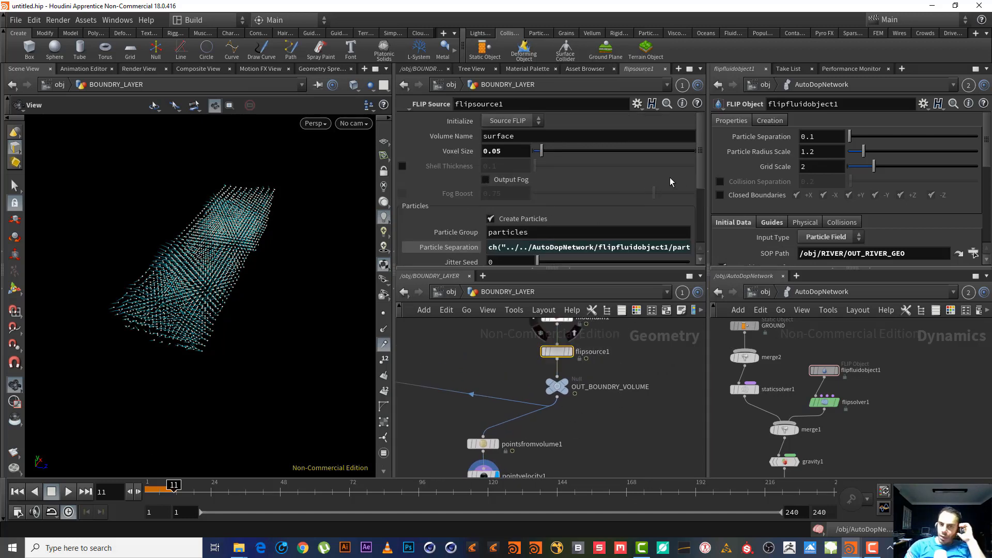
{"action": "left_click_drag", "start_coordinate": [700, 173], "coordinate": [702, 226]}
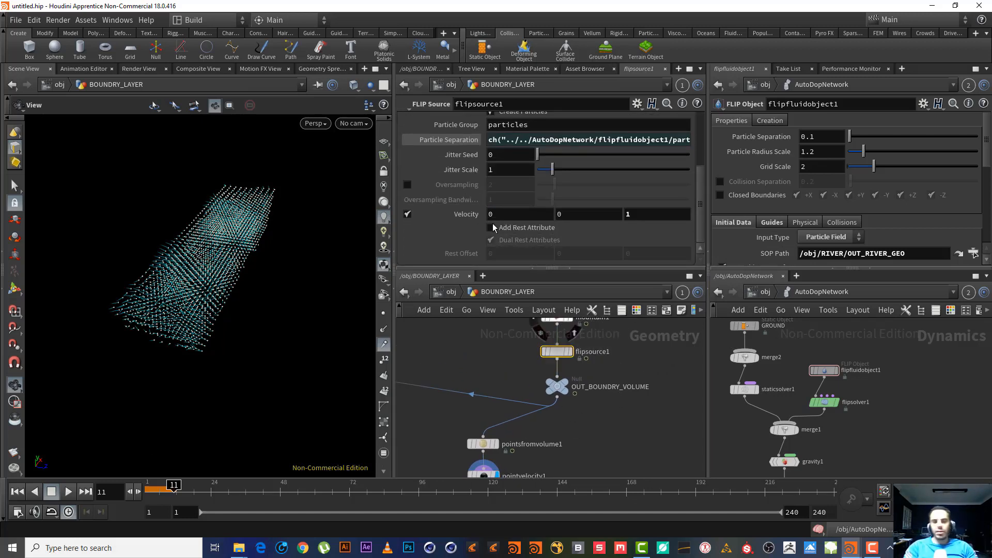
{"action": "right_click", "coordinate": [457, 212]}
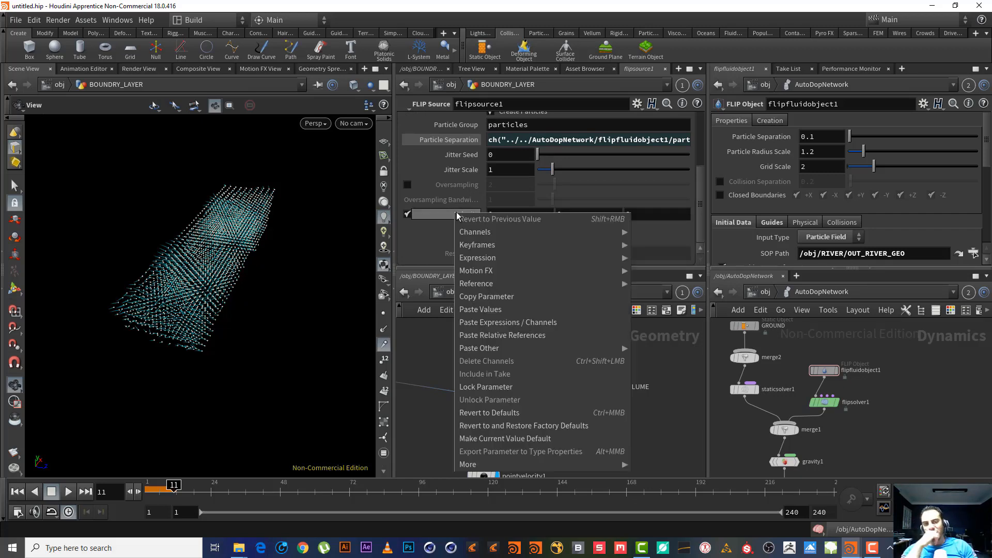
{"action": "left_click", "coordinate": [557, 297]}
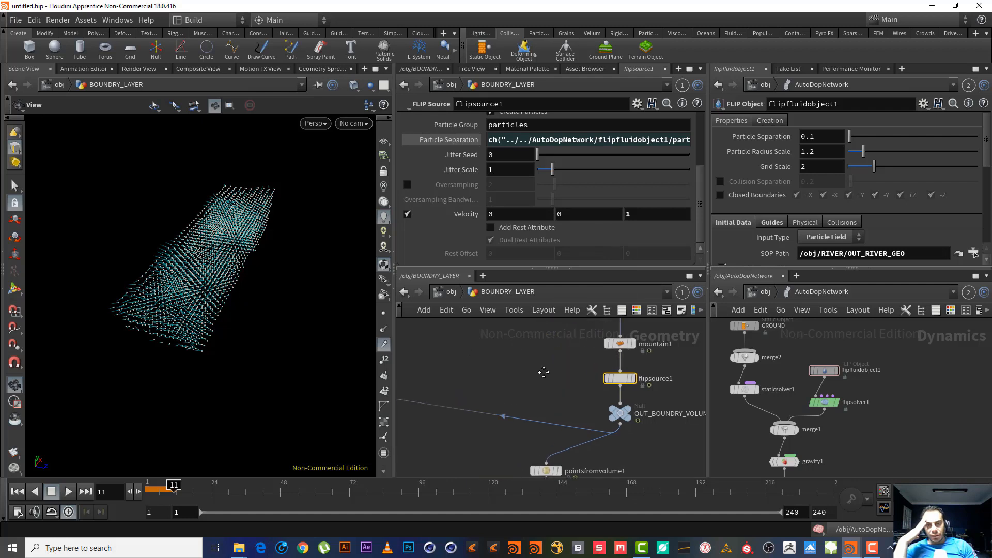
{"action": "middle_click_drag", "start_coordinate": [544, 372], "coordinate": [487, 251]}
{"action": "left_click_drag", "start_coordinate": [595, 397], "coordinate": [464, 440]}
{"action": "right_click", "coordinate": [448, 135]}
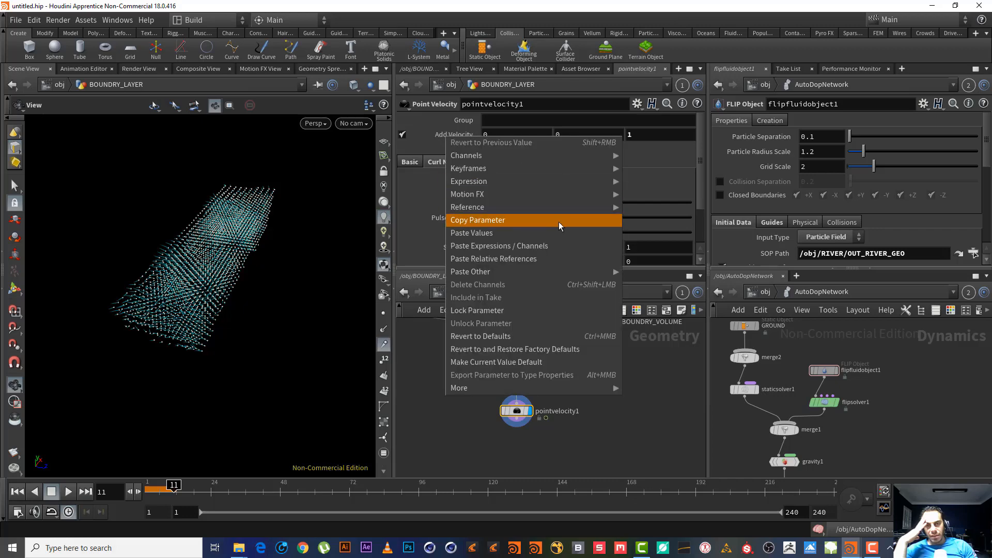
{"action": "left_click", "coordinate": [548, 260]}
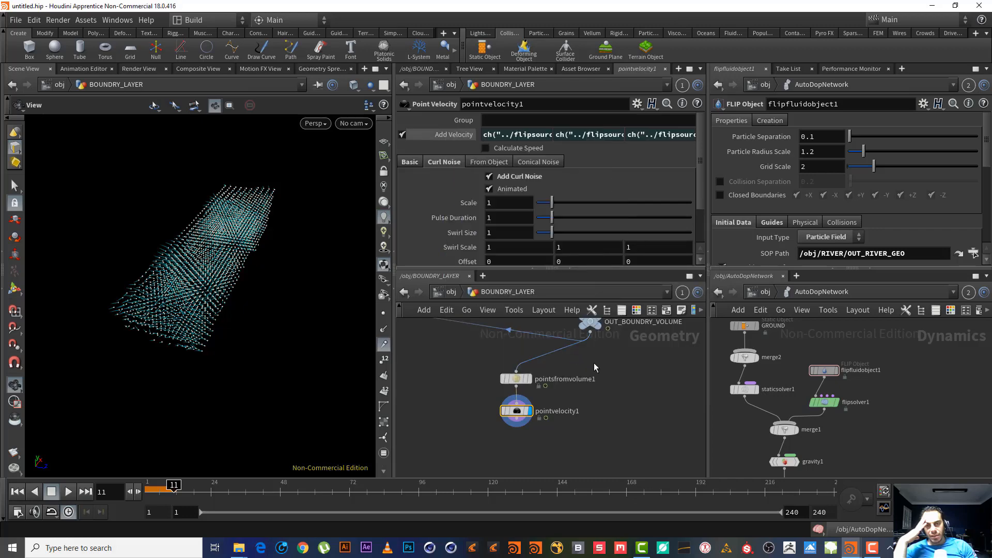
{"action": "left_click", "coordinate": [443, 134]}
- Go back to flipsource1 and show its Velocity parameter
{"action": "middle_click_drag", "start_coordinate": [635, 358], "coordinate": [590, 421]}
{"action": "left_click_drag", "start_coordinate": [609, 372], "coordinate": [512, 339]}
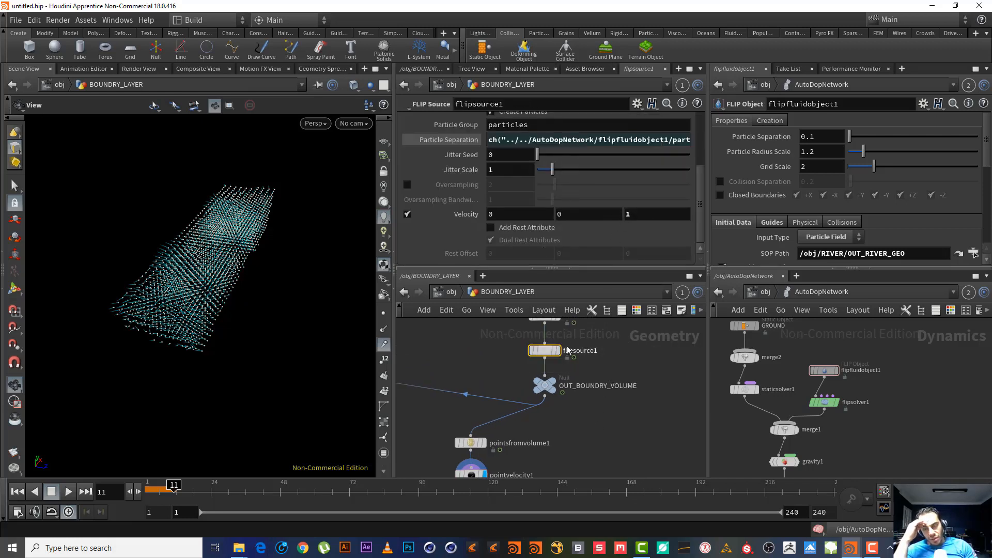
- Review the parameters of the pointsfromvolume1 and pointvelocity1 nodes in the boundary layer network
{"action": "middle_click_drag", "start_coordinate": [487, 351], "coordinate": [599, 305]}
{"action": "left_click_drag", "start_coordinate": [638, 381], "coordinate": [539, 414]}
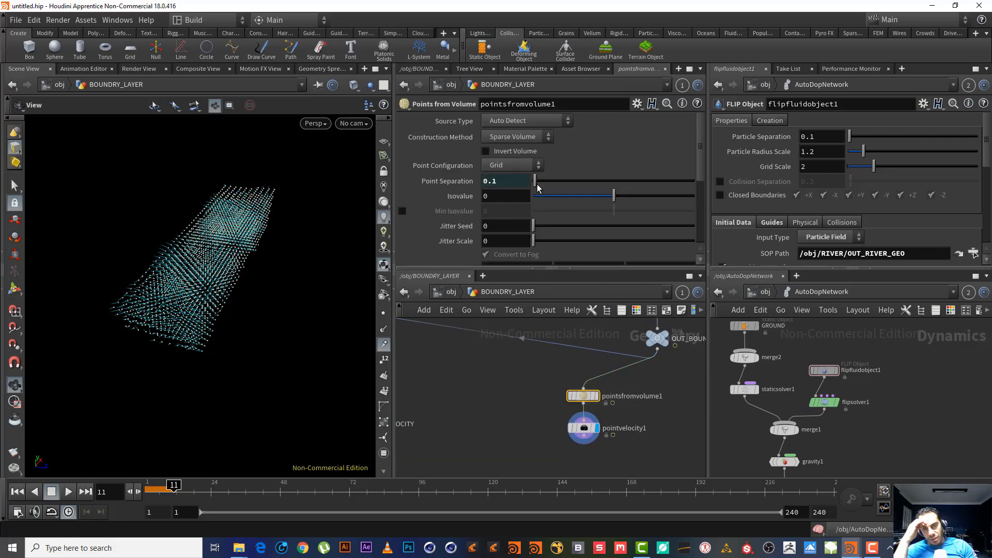
{"action": "left_click", "coordinate": [584, 428]}
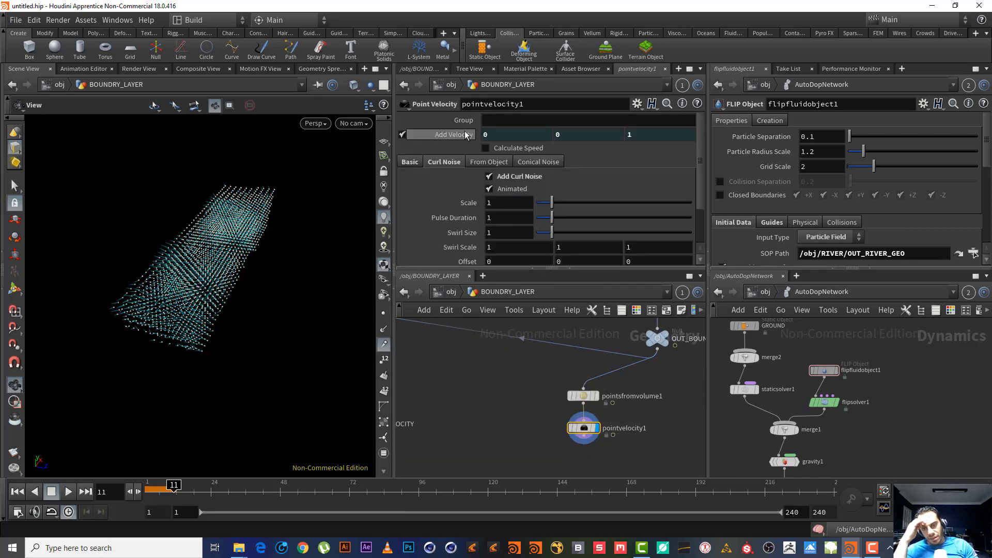
{"action": "middle_click_drag", "start_coordinate": [670, 395], "coordinate": [593, 400]}
- Disable the Velocity parameter on the flipsource1 node
{"action": "middle_click_drag", "start_coordinate": [563, 336], "coordinate": [607, 393]}
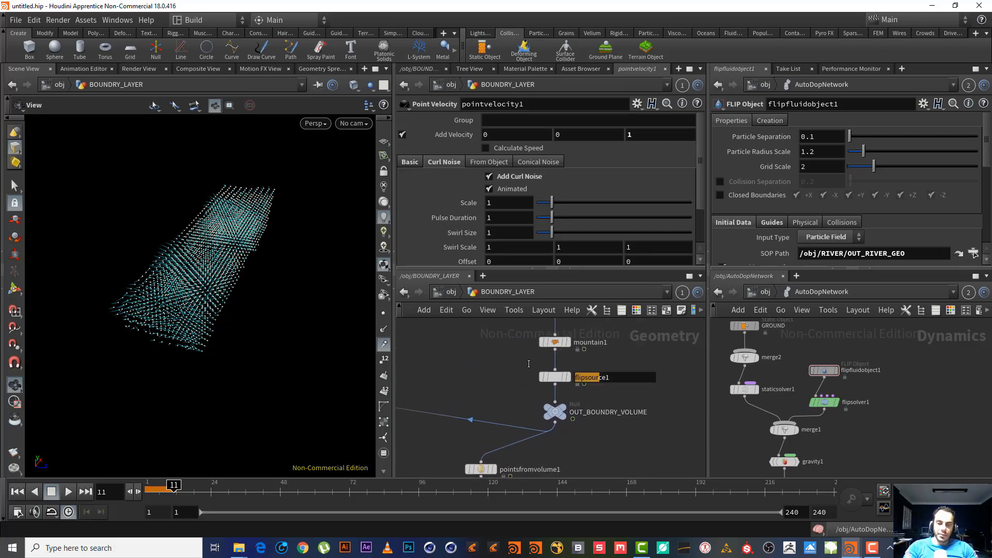
{"action": "left_click", "coordinate": [555, 376]}
{"action": "left_click", "coordinate": [407, 214]}
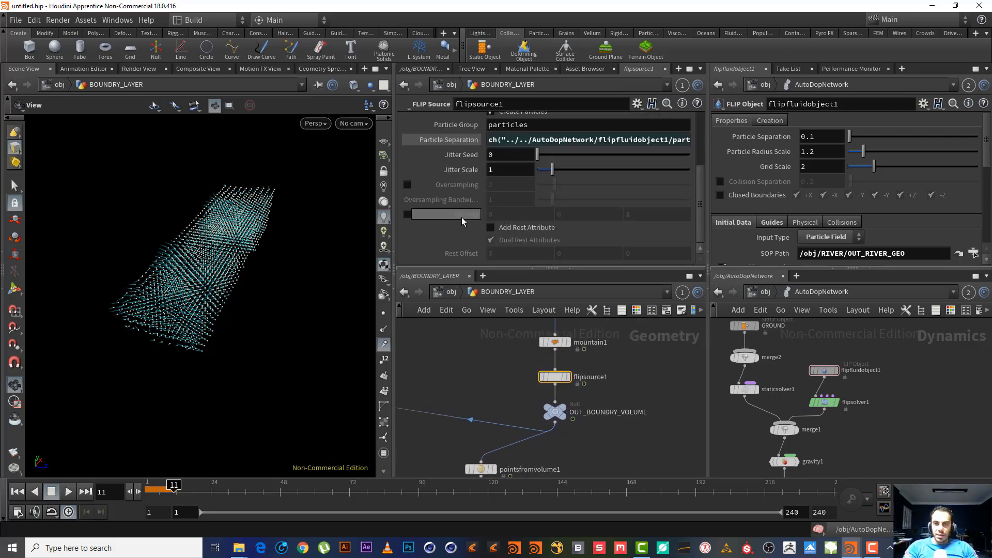
{"action": "mouse_move", "coordinate": [561, 382]}
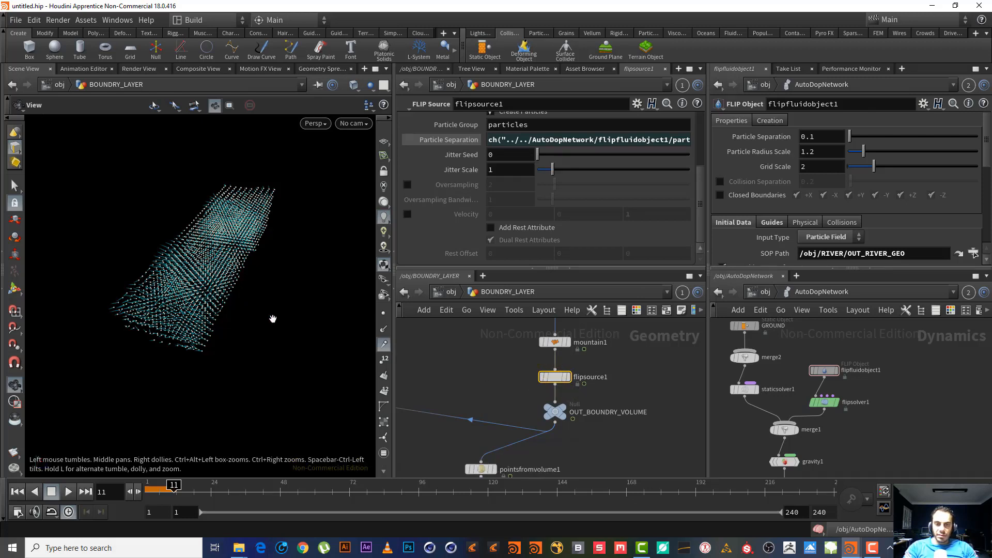
- Display the outputs of flipsource1, pointsfromvolume1 and pointvelocity1 in turn in the viewport to compare them
{"action": "left_click", "coordinate": [568, 377]}
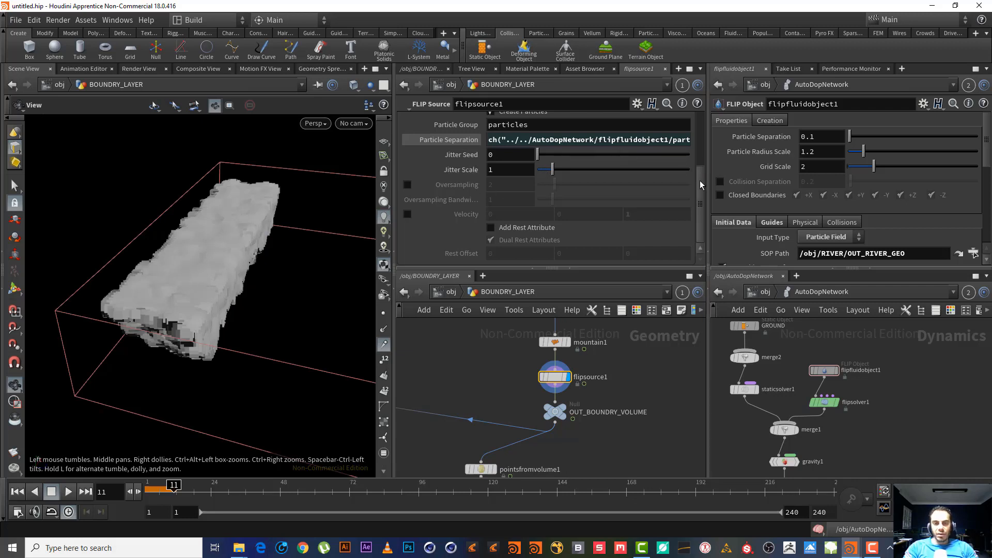
{"action": "scroll", "coordinate": [700, 181], "scroll_direction": "up", "scroll_amount": 4}
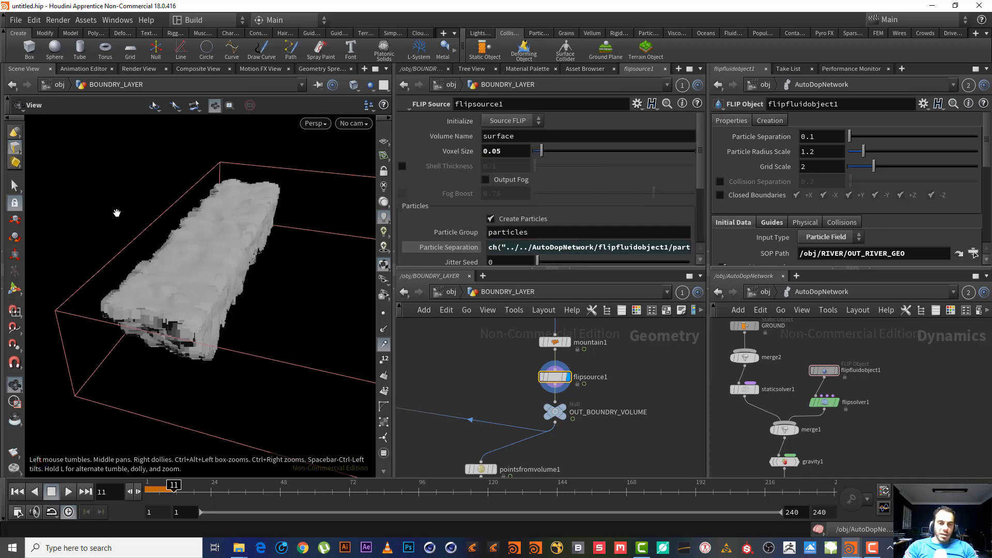
{"action": "middle_click_drag", "start_coordinate": [472, 371], "coordinate": [560, 287]}
{"action": "left_click", "coordinate": [579, 389]}
{"action": "left_click", "coordinate": [583, 386]}
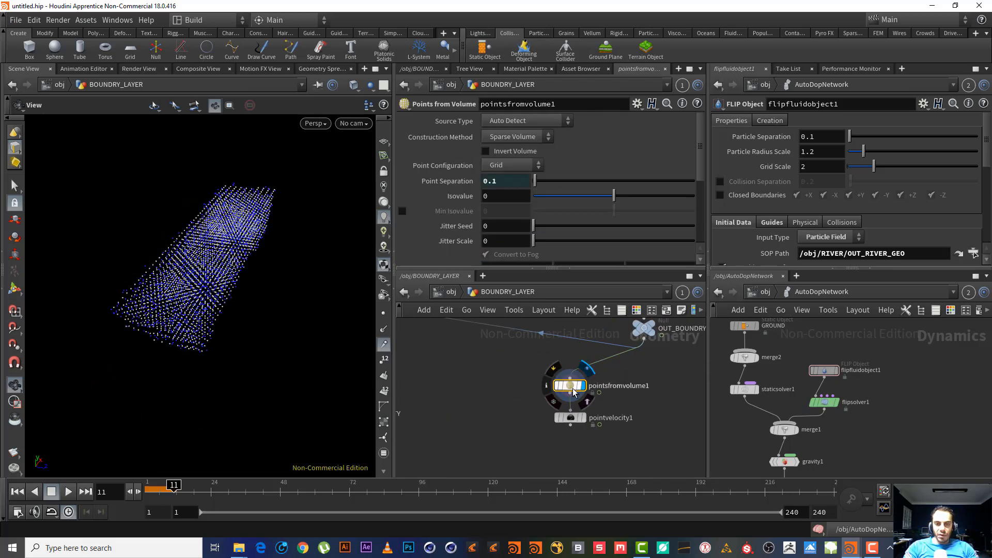
{"action": "left_click", "coordinate": [586, 425]}
{"action": "left_click", "coordinate": [569, 418]}
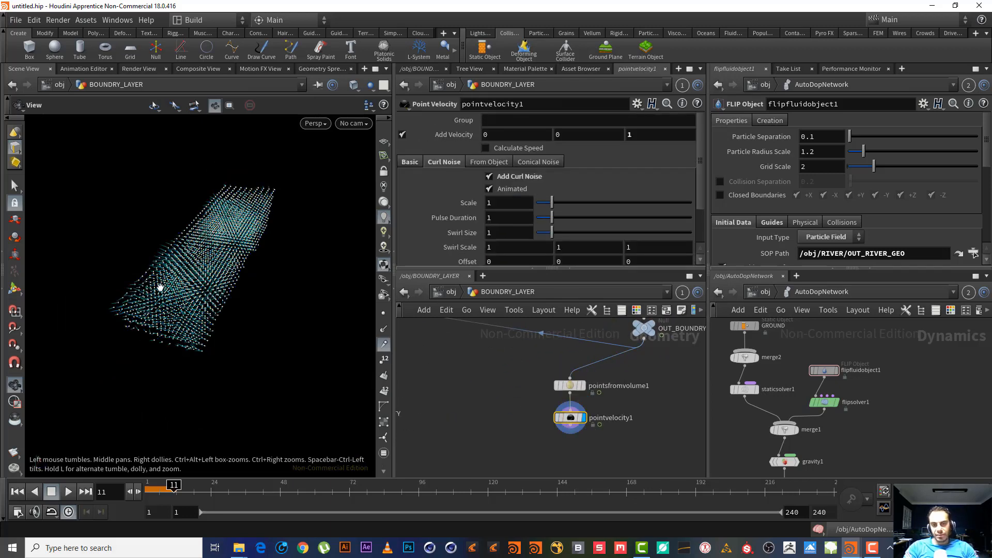
- Add a visualizer for pointvelocity1's v attribute as vector markers with a Length Scale of 0.13
{"action": "mouse_move", "coordinate": [160, 288]}
{"action": "left_mouse_down"}
{"action": "mouse_move", "coordinate": [167, 299]}
{"action": "mouse_move", "coordinate": [179, 289]}
{"action": "left_mouse_up"}
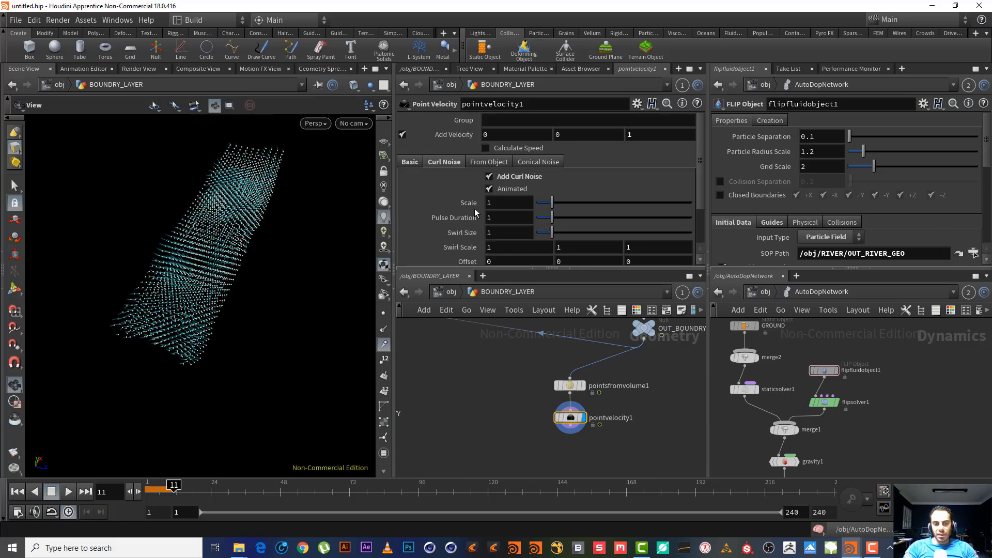
{"action": "left_click", "coordinate": [386, 473]}
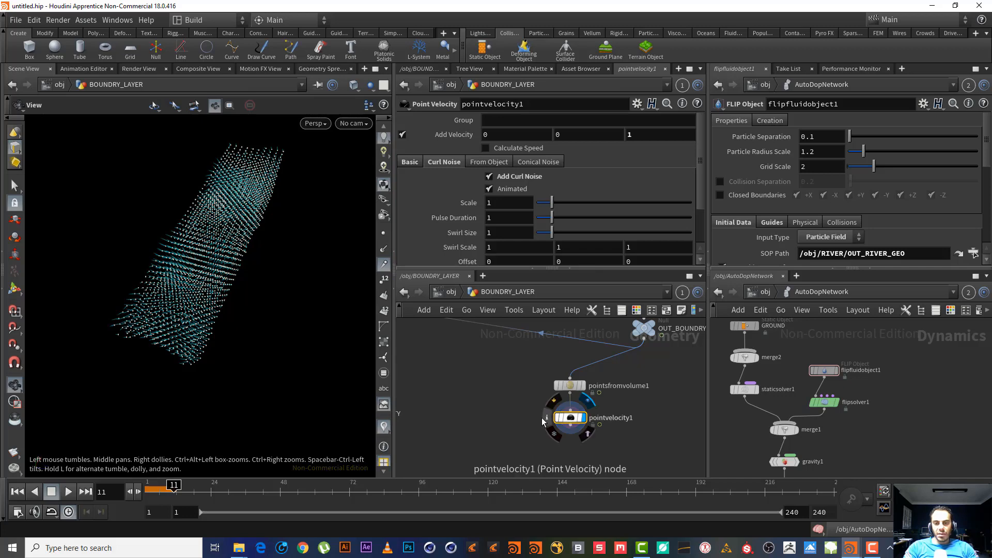
{"action": "left_click", "coordinate": [546, 418]}
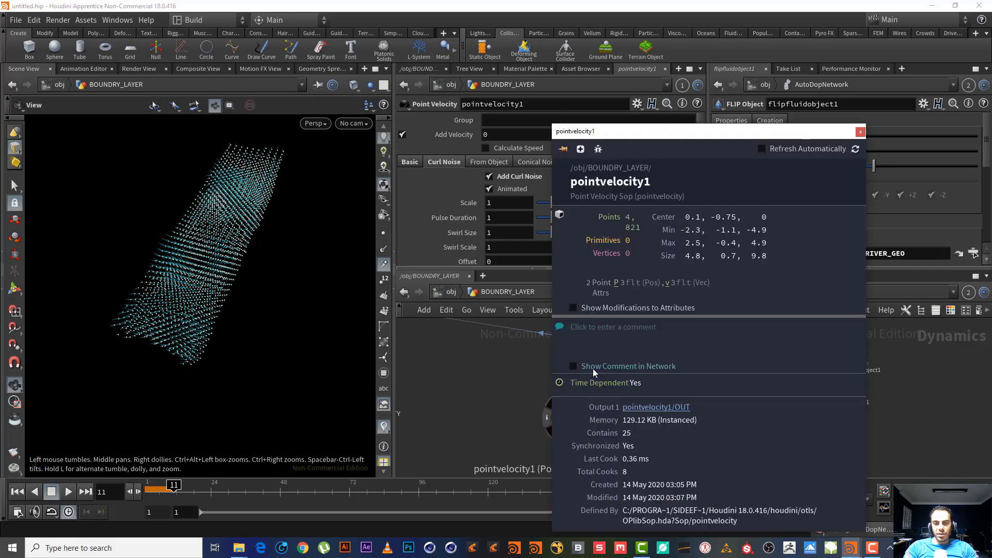
{"action": "left_click", "coordinate": [669, 284]}
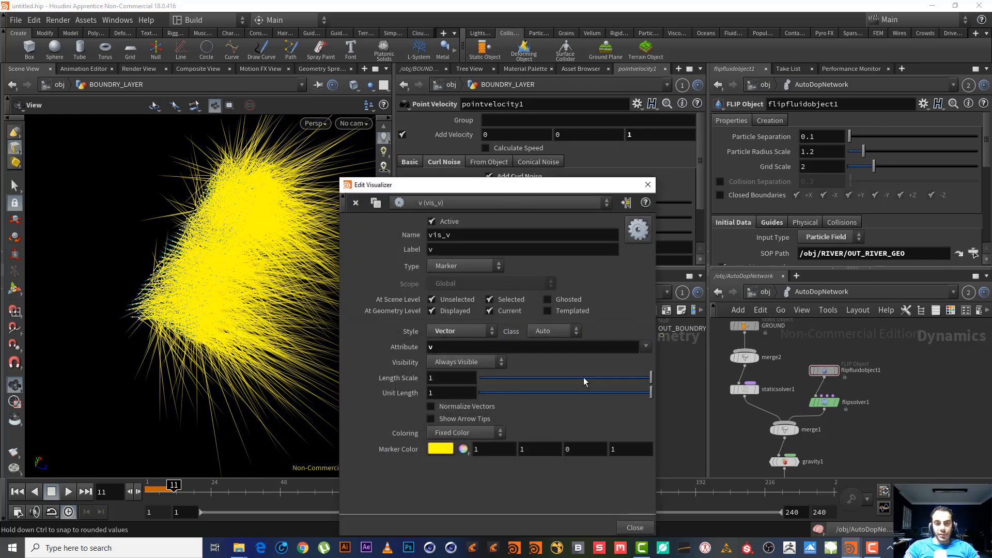
{"action": "left_click_drag", "start_coordinate": [584, 378], "coordinate": [502, 371]}
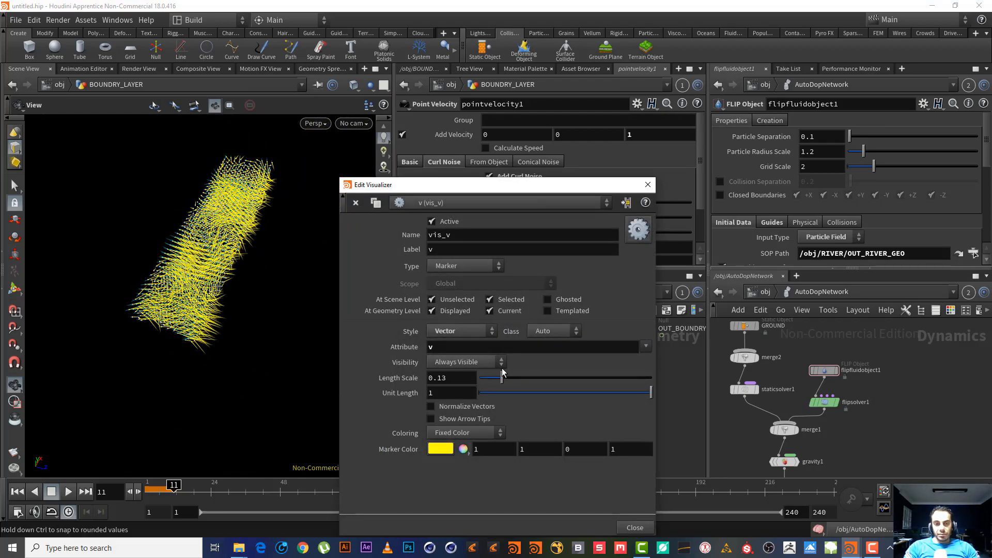
{"action": "left_click", "coordinate": [647, 185]}
{"action": "left_click_drag", "start_coordinate": [258, 252], "coordinate": [290, 248]}
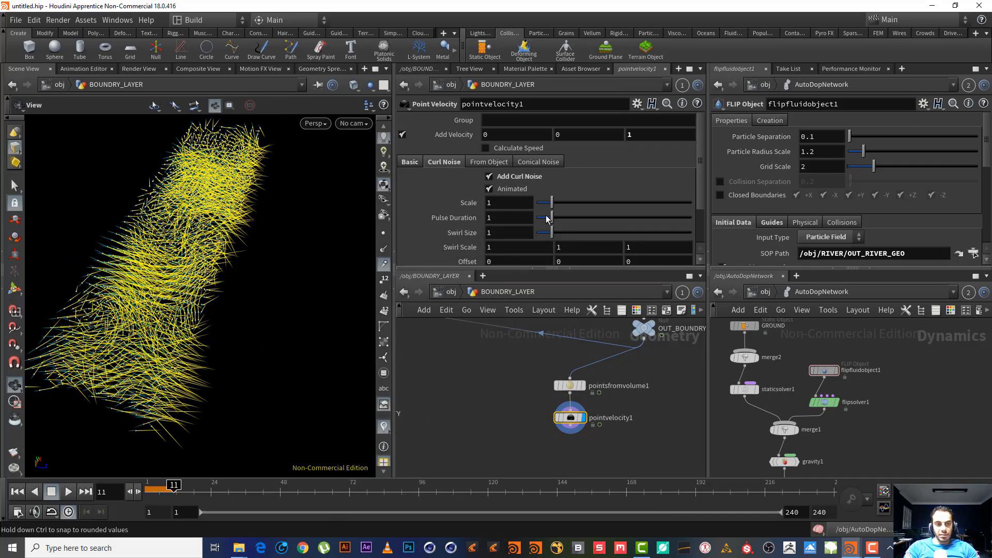
- Set the curl noise Scale to 1.54 and Swirl Size to 1.37 on pointvelocity1
{"action": "left_click_drag", "start_coordinate": [547, 203], "coordinate": [558, 237]}
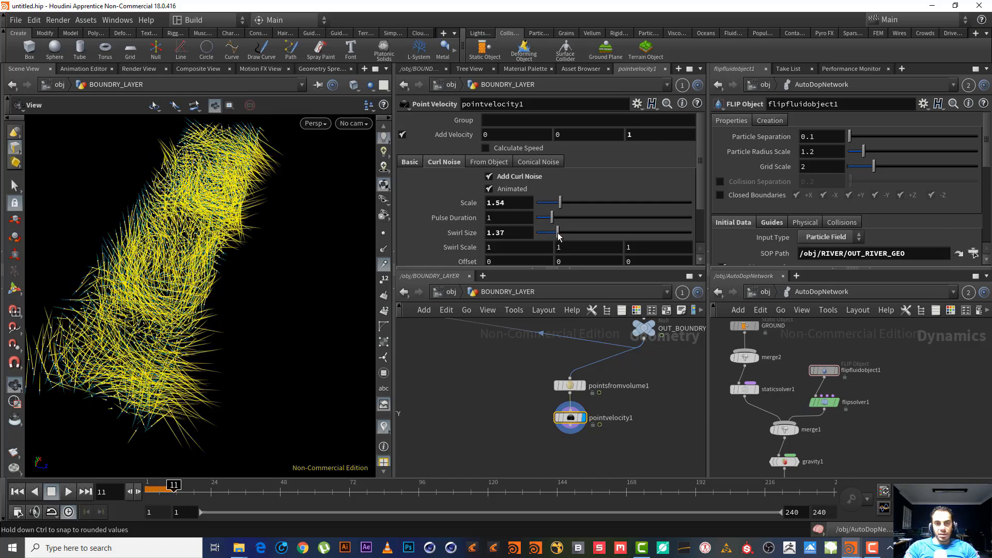
{"action": "left_click", "coordinate": [444, 382]}
{"action": "left_click_drag", "start_coordinate": [106, 287], "coordinate": [112, 261]}
- Turn off the attribute visualizers and the point trails in the viewport
{"action": "middle_click_drag", "start_coordinate": [658, 408], "coordinate": [631, 363]}
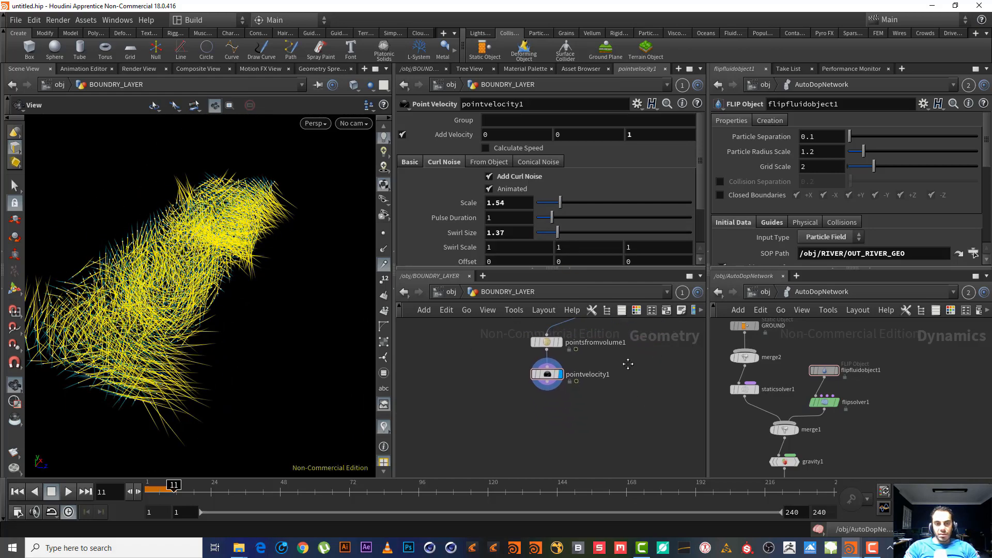
{"action": "left_click", "coordinate": [384, 427]}
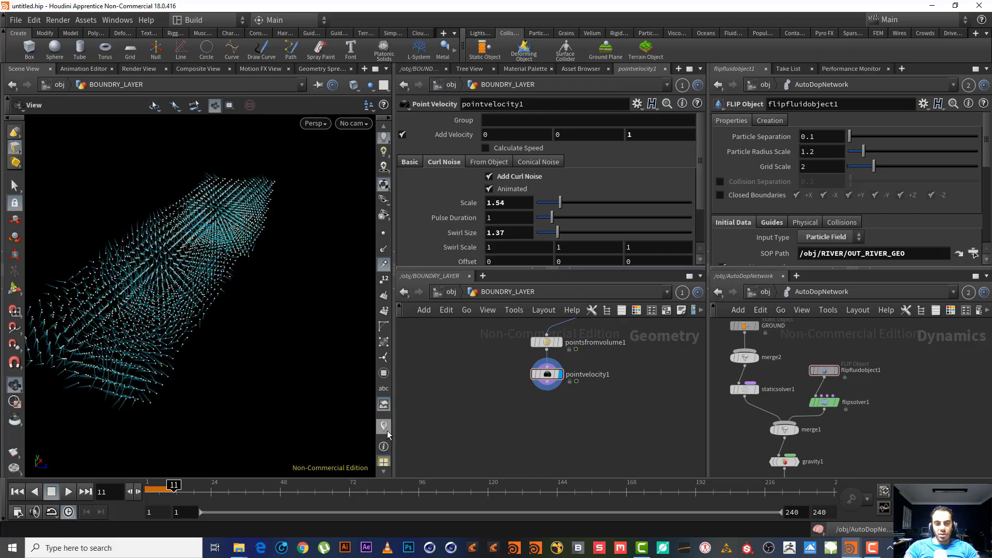
{"action": "left_click_drag", "start_coordinate": [156, 268], "coordinate": [204, 282]}
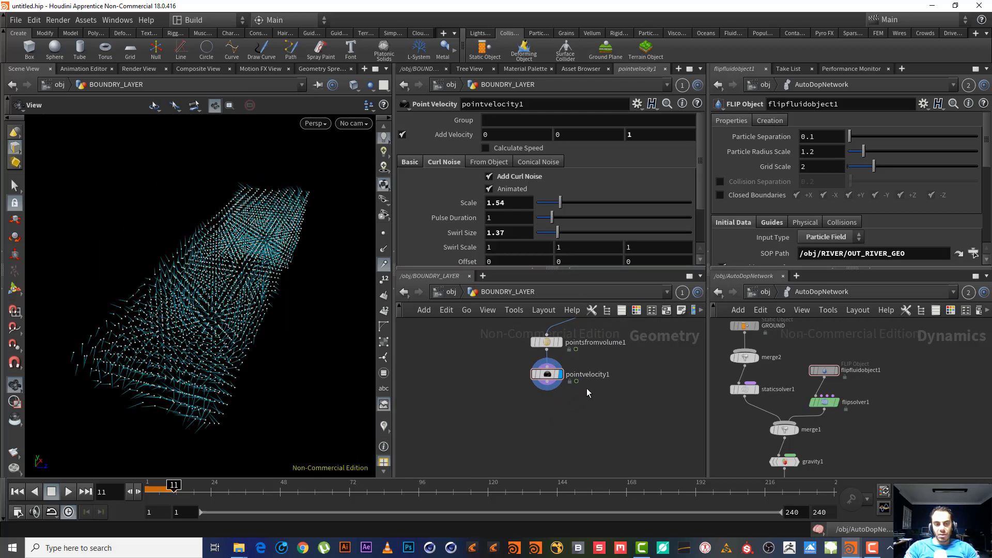
{"action": "left_click", "coordinate": [384, 265]}
- Check which point attributes pointvelocity1 carries in its node information
{"action": "left_click", "coordinate": [553, 380]}
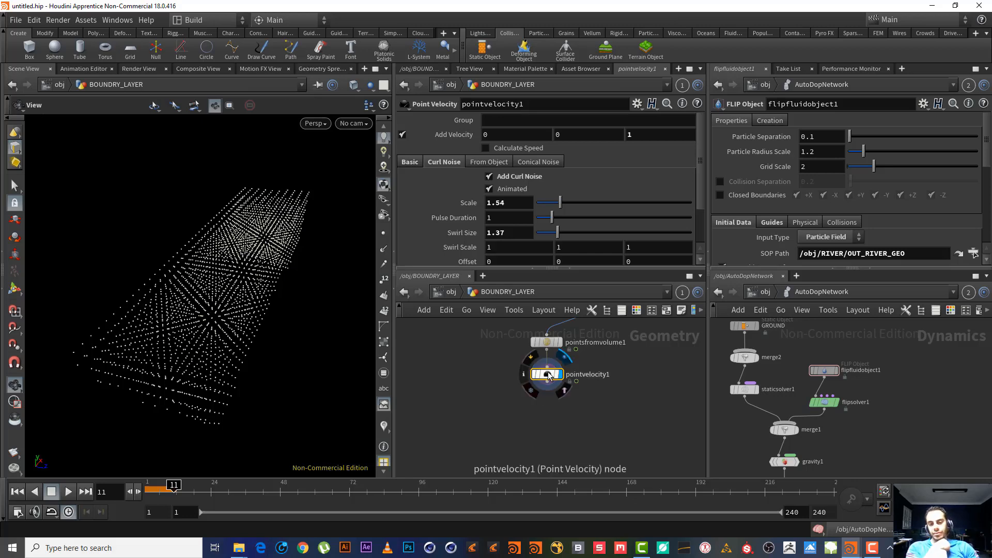
{"action": "left_click", "coordinate": [523, 373]}
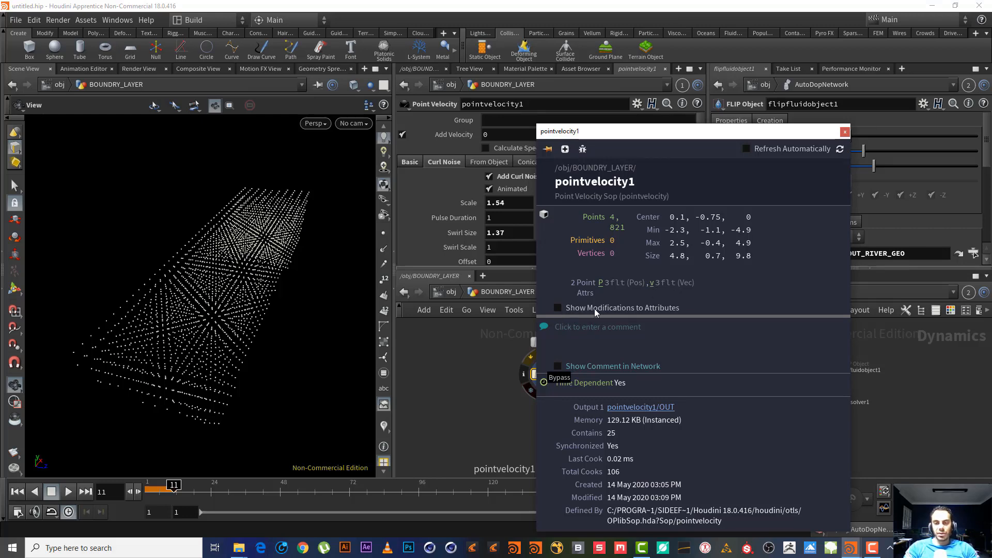
{"action": "left_click", "coordinate": [845, 132]}
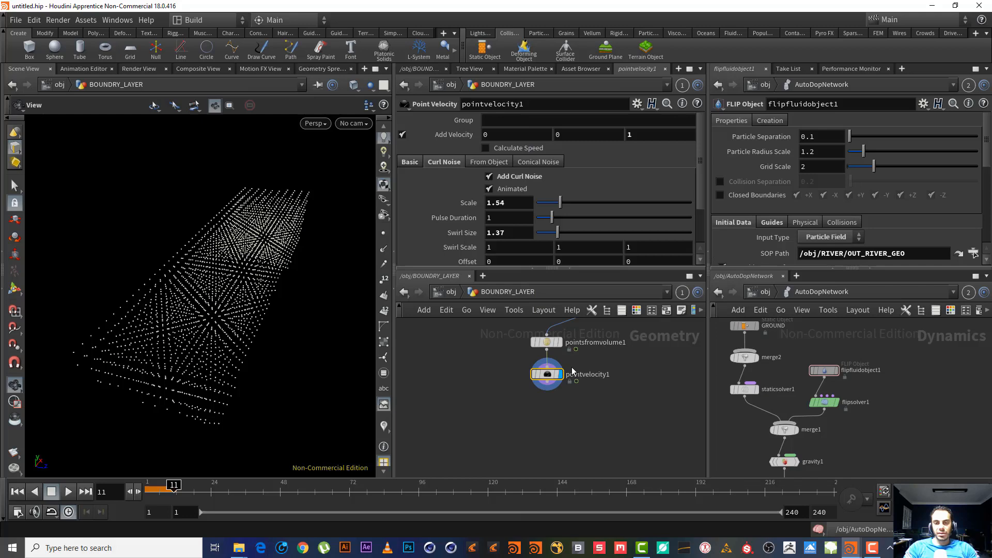
- Add a Volume Rasterize Attributes node fed by pointvelocity1 and display its output
{"action": "left_click", "coordinate": [542, 384]}
{"action": "left_click", "coordinate": [553, 404]}
{"action": "type", "text": "at r"}
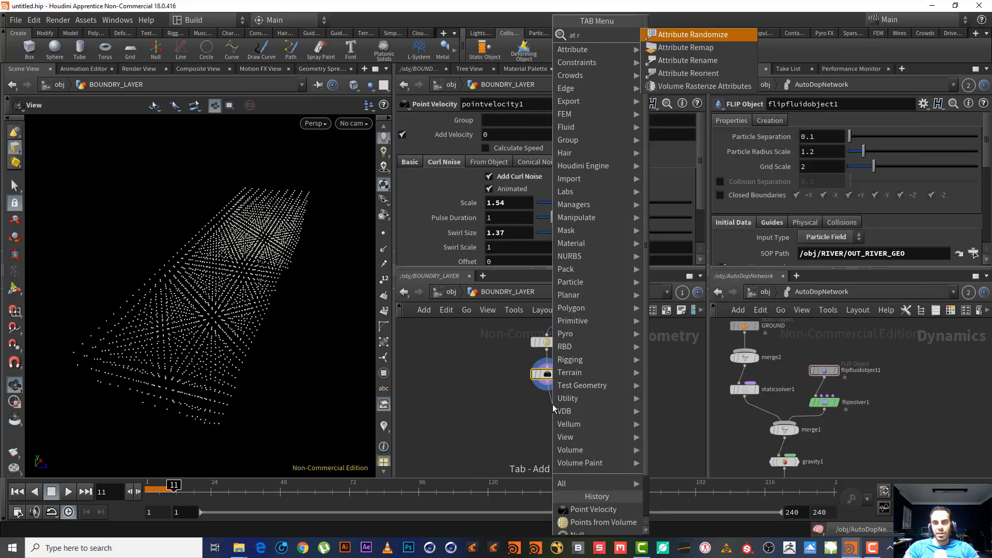
{"action": "key", "text": "Down"}
{"action": "key", "text": "Down"}
{"action": "key", "text": "Down"}
{"action": "key", "text": "Down"}
{"action": "key", "text": "Return"}
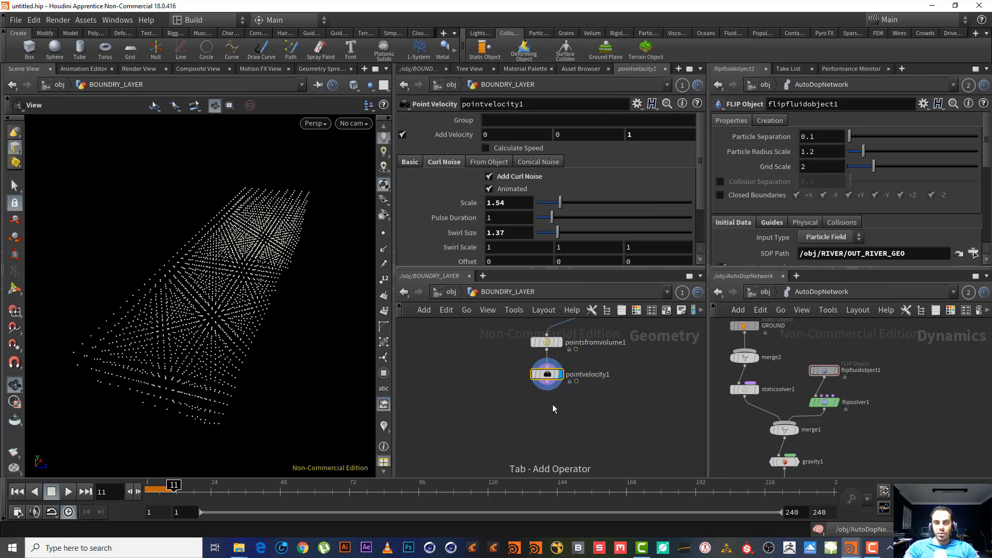
{"action": "left_click", "coordinate": [553, 404]}
{"action": "left_click", "coordinate": [564, 405]}
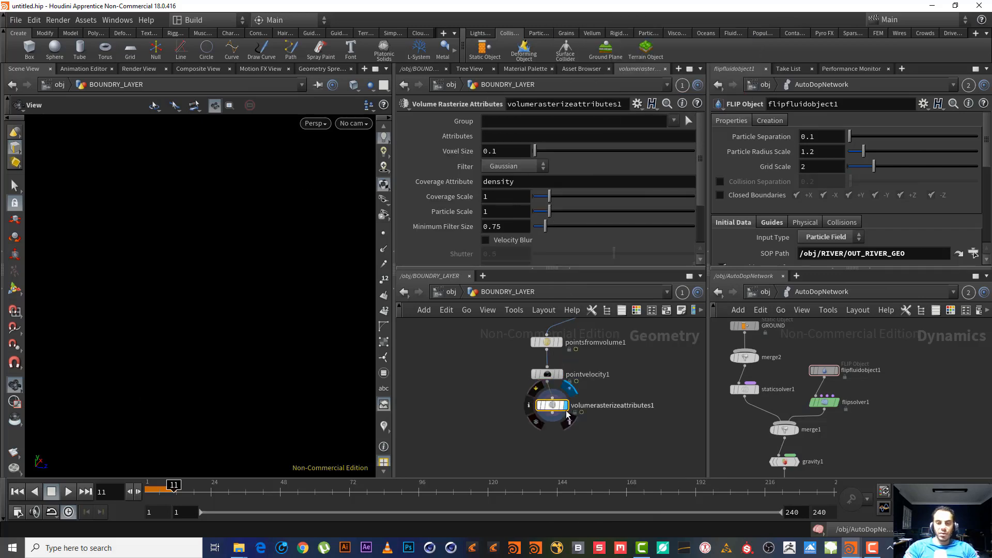
- Set the Attributes to rasterize to v on the volumerasterizeattributes1 node and inspect the resulting volume
{"action": "left_click", "coordinate": [527, 136]}
{"action": "type", "text": "v"}
{"action": "key", "text": "Return"}
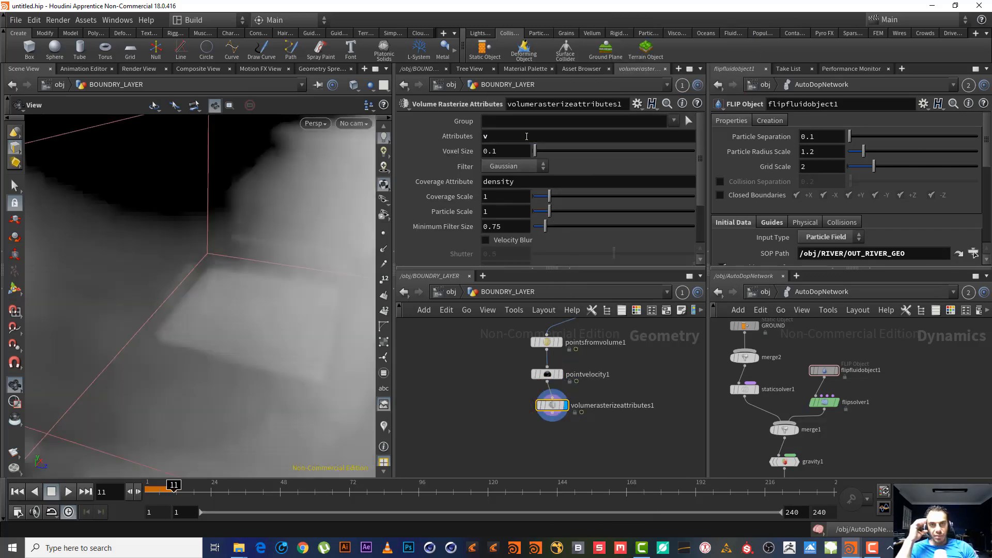
{"action": "left_click_drag", "start_coordinate": [190, 331], "coordinate": [246, 282]}
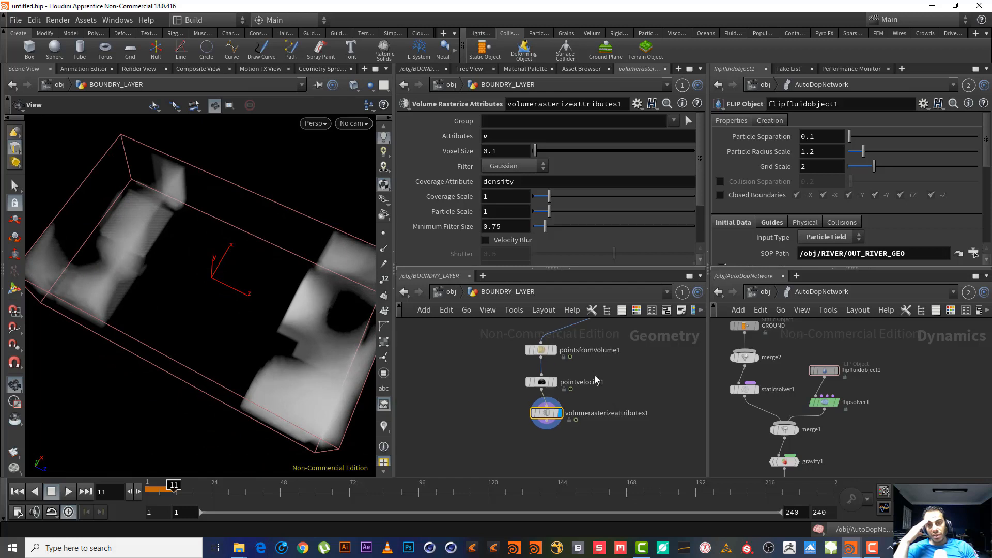
{"action": "left_click_drag", "start_coordinate": [150, 292], "coordinate": [206, 281]}
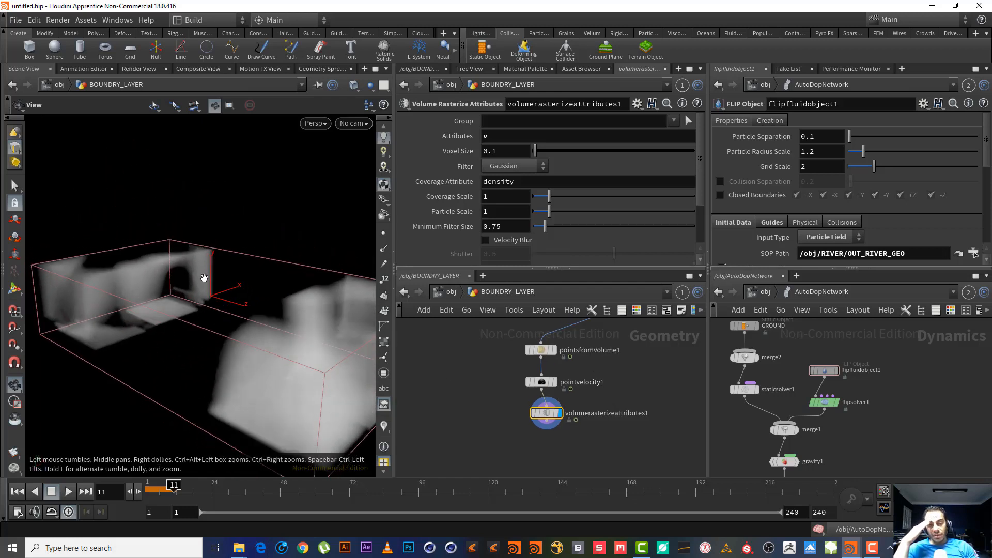
- Enable Add Scale Attribute on the pointsfromvolume1 node
{"action": "middle_click_drag", "start_coordinate": [621, 379], "coordinate": [586, 435]}
{"action": "left_click_drag", "start_coordinate": [624, 375], "coordinate": [572, 343]}
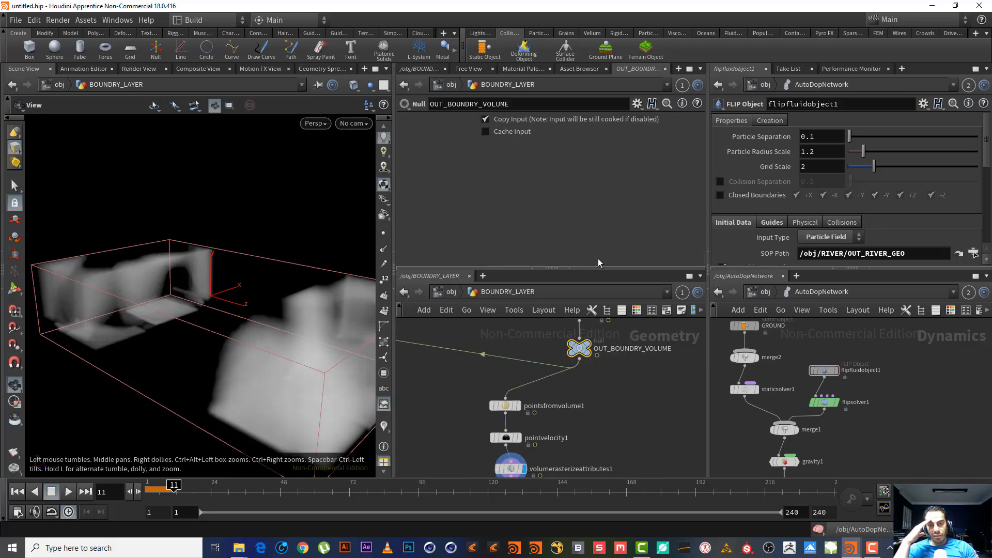
{"action": "middle_click_drag", "start_coordinate": [623, 336], "coordinate": [624, 361]}
{"action": "left_click_drag", "start_coordinate": [632, 355], "coordinate": [570, 329]}
{"action": "middle_click_drag", "start_coordinate": [588, 430], "coordinate": [609, 403]}
{"action": "left_click_drag", "start_coordinate": [629, 404], "coordinate": [488, 393]}
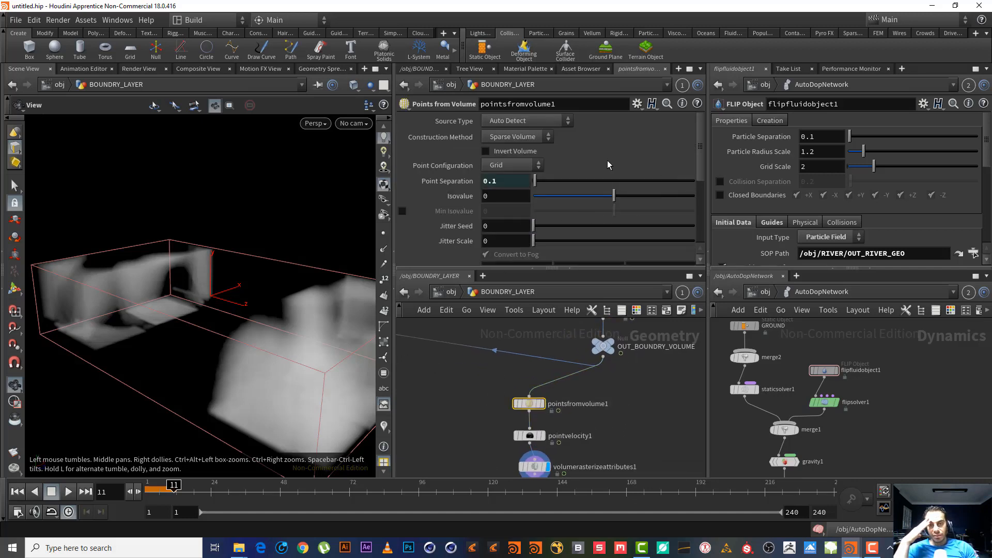
{"action": "left_click_drag", "start_coordinate": [698, 170], "coordinate": [576, 211]}
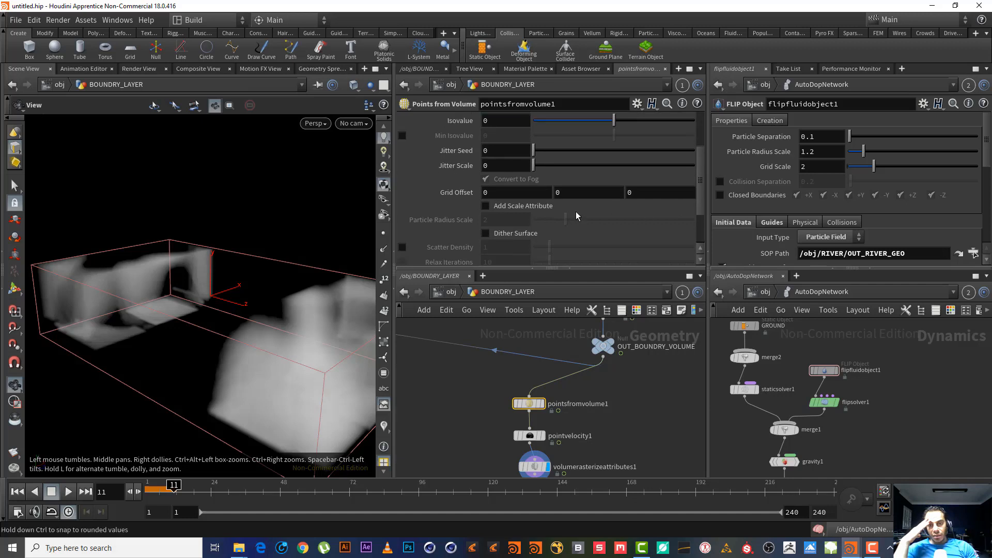
{"action": "left_click", "coordinate": [486, 206]}
- Play the rasterized volume from the first frame and compare it with the points of pointsfromvolume1
{"action": "left_click_drag", "start_coordinate": [129, 289], "coordinate": [174, 343]}
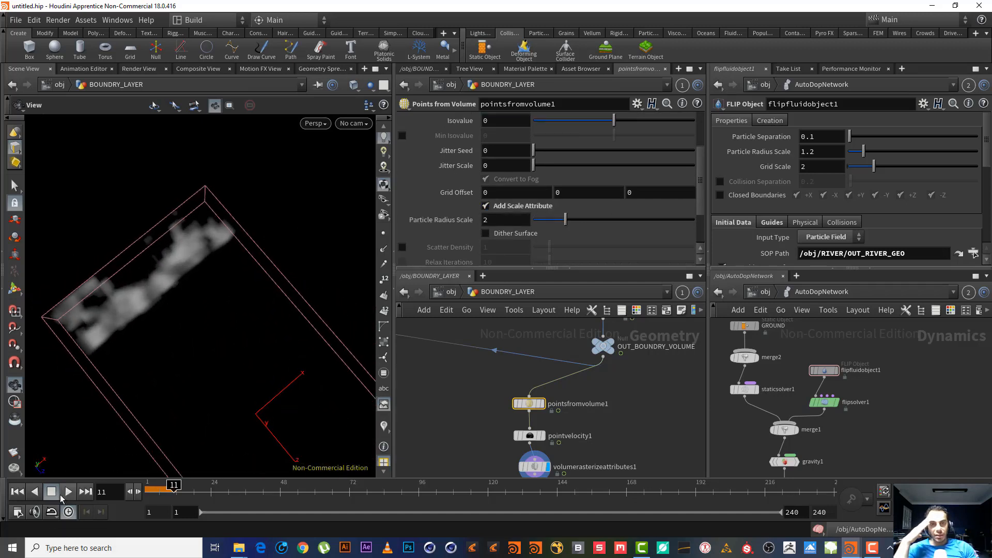
{"action": "left_click", "coordinate": [20, 493]}
{"action": "left_click", "coordinate": [69, 492]}
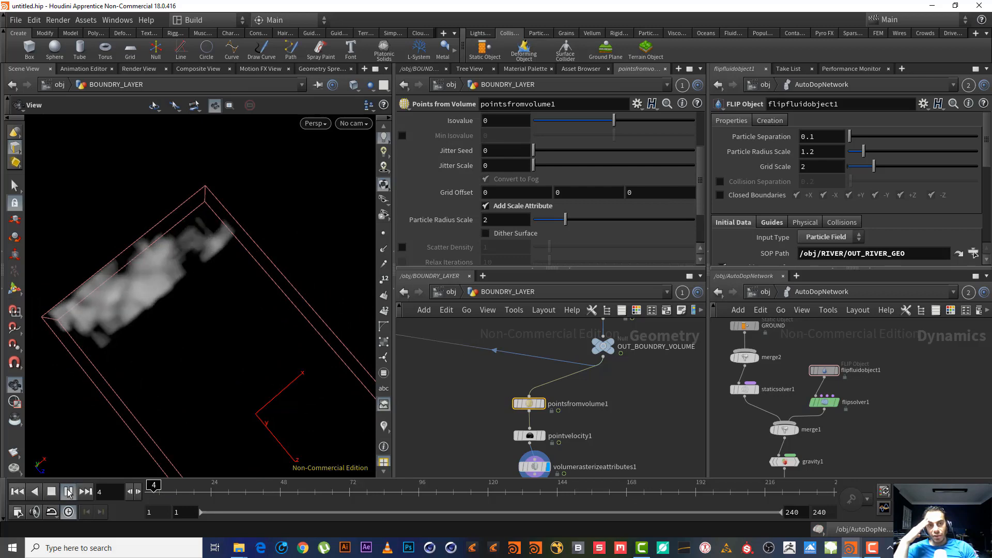
{"action": "left_click_drag", "start_coordinate": [148, 314], "coordinate": [135, 239]}
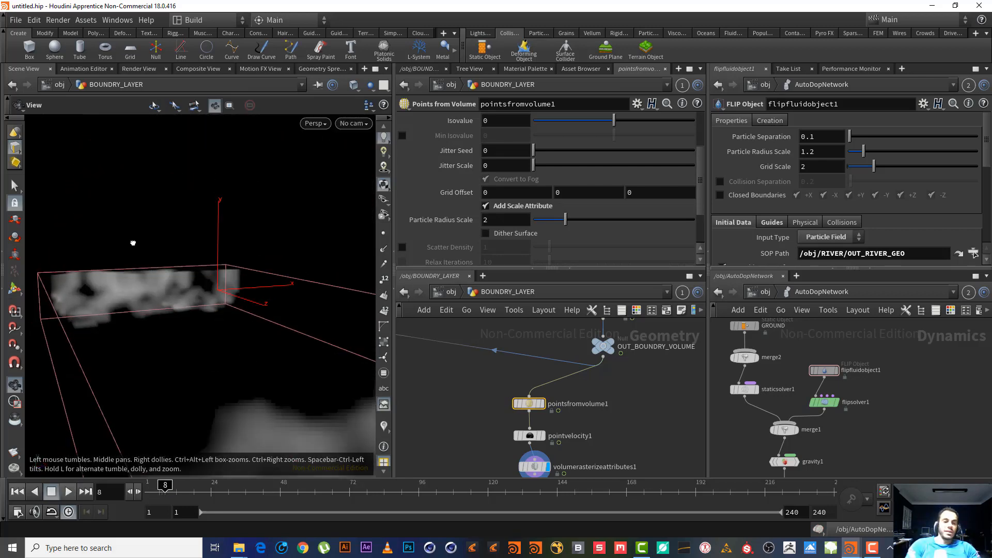
{"action": "left_click", "coordinate": [541, 403]}
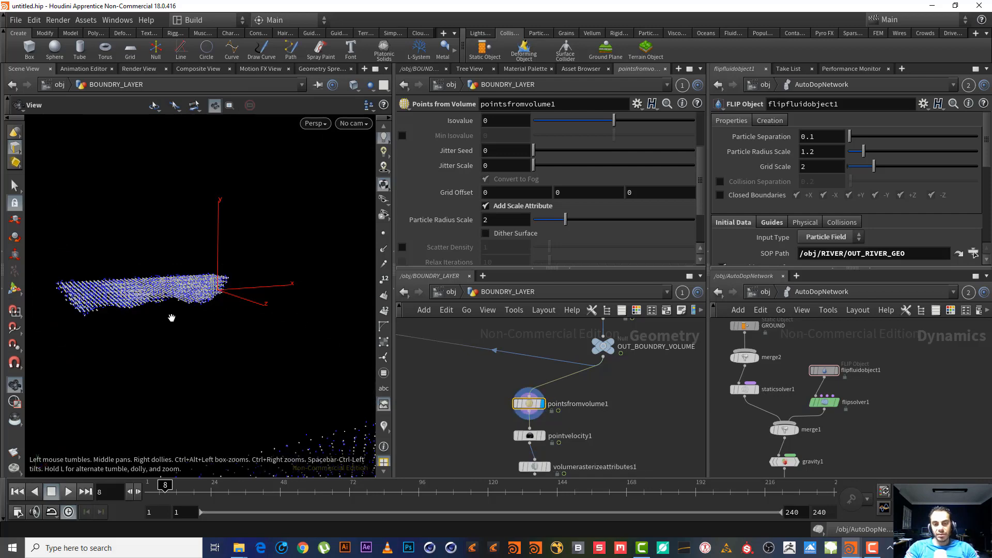
- Display the output of pointvelocity1 and compare it with the volume produced by volumerasterizeattributes1
{"action": "right_click_drag", "start_coordinate": [170, 292], "coordinate": [284, 283]}
{"action": "left_click_drag", "start_coordinate": [120, 268], "coordinate": [232, 312]}
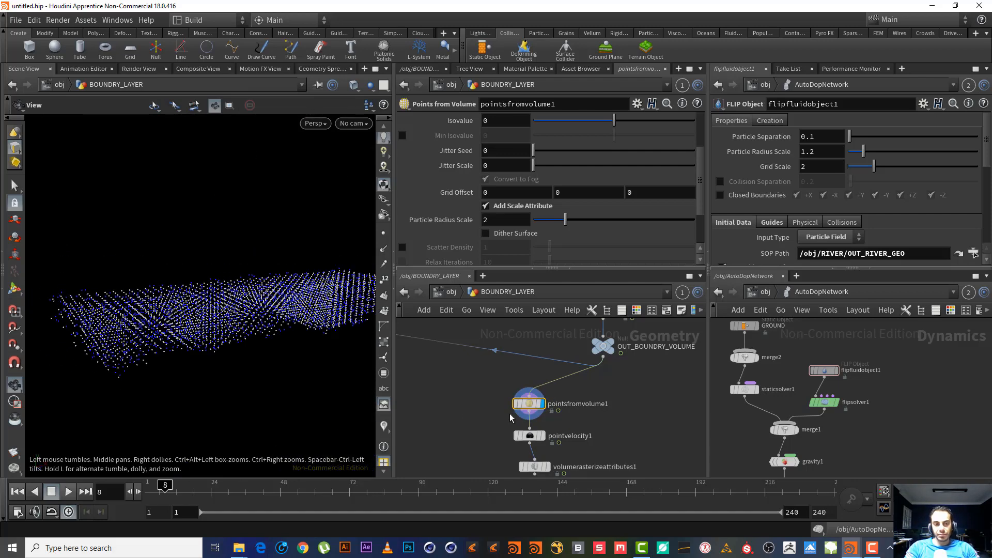
{"action": "left_click", "coordinate": [540, 436]}
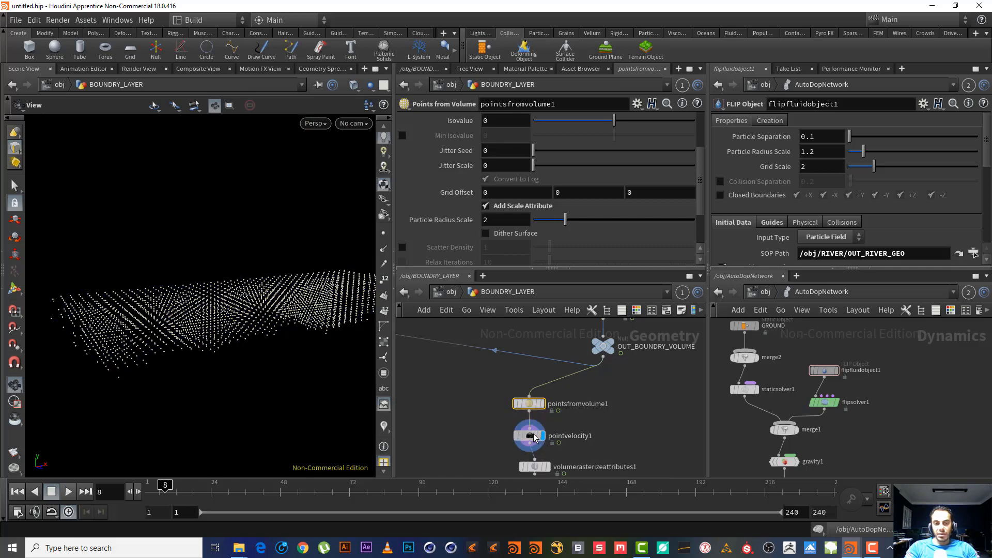
{"action": "left_click", "coordinate": [534, 435]}
{"action": "middle_click_drag", "start_coordinate": [595, 437], "coordinate": [585, 383]}
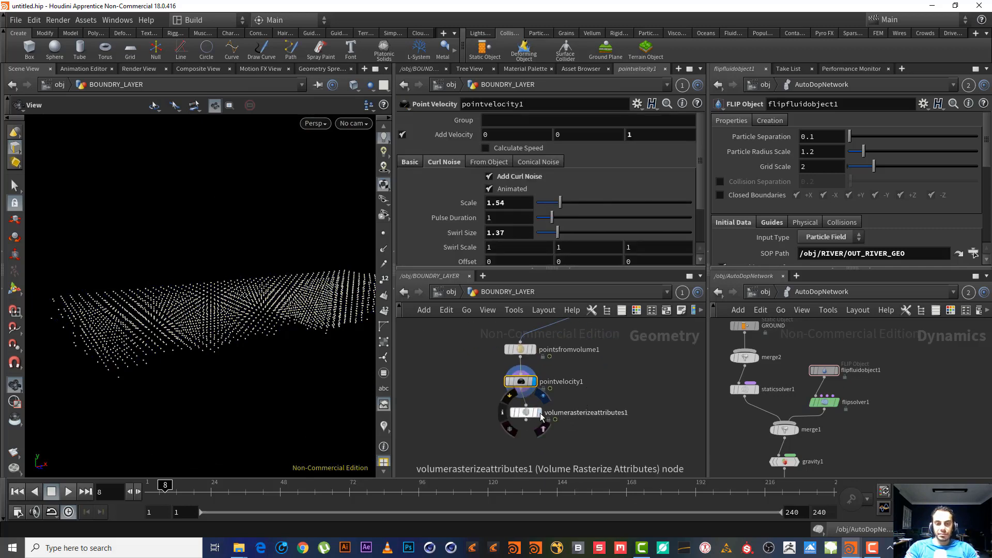
{"action": "left_click", "coordinate": [541, 413]}
{"action": "left_click_drag", "start_coordinate": [205, 305], "coordinate": [238, 290]}
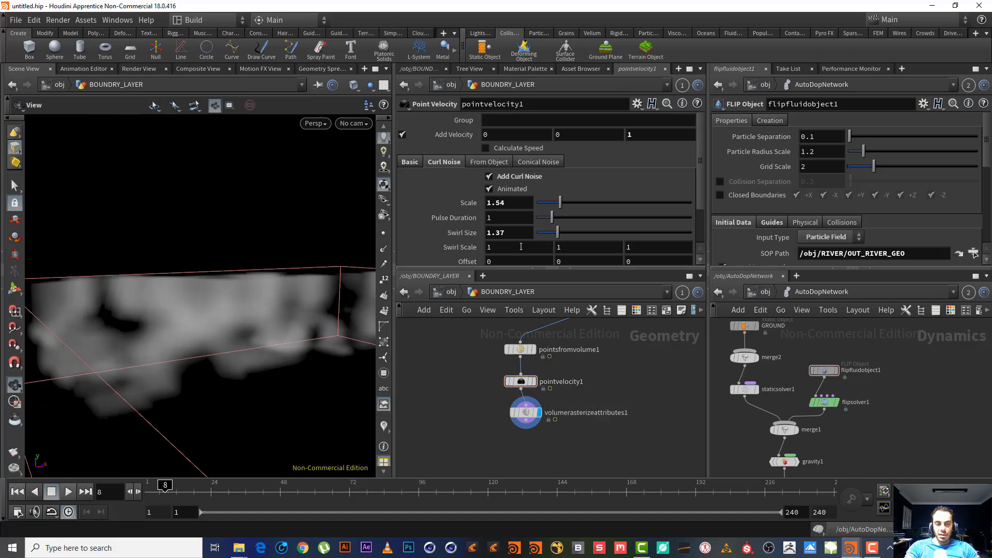
- Set the Voxel Size of the volumerasterizeattributes1 node to 0.05
{"action": "mouse_move", "coordinate": [699, 186]}
{"action": "left_mouse_down"}
{"action": "mouse_move", "coordinate": [696, 225]}
{"action": "mouse_move", "coordinate": [695, 182]}
{"action": "left_mouse_up"}
{"action": "left_click", "coordinate": [526, 412]}
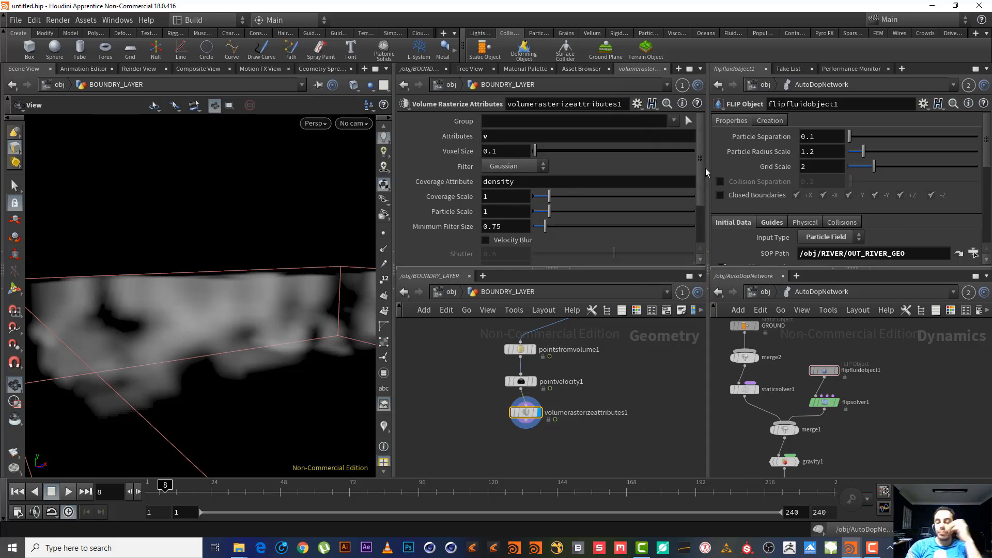
{"action": "left_click", "coordinate": [490, 151]}
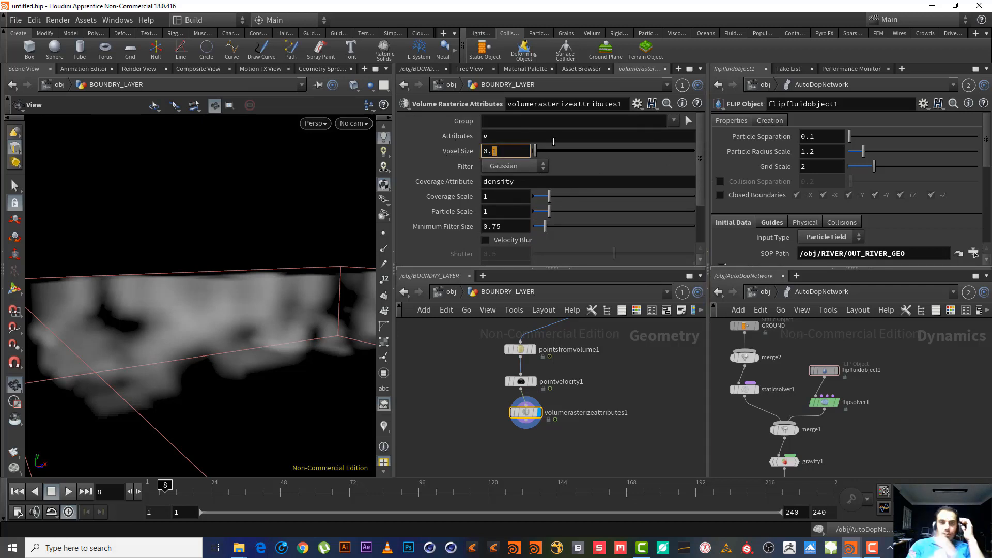
{"action": "type", "text": "5"}
{"action": "key", "text": "Return"}
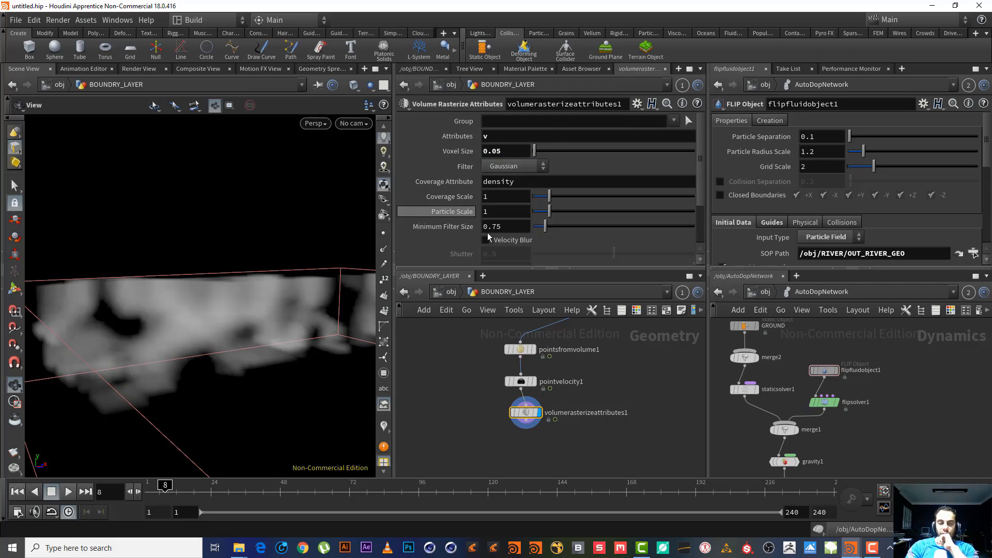
- Check the node information of volumerasterizeattributes1 and view its volume from above
{"action": "left_click", "coordinate": [502, 413]}
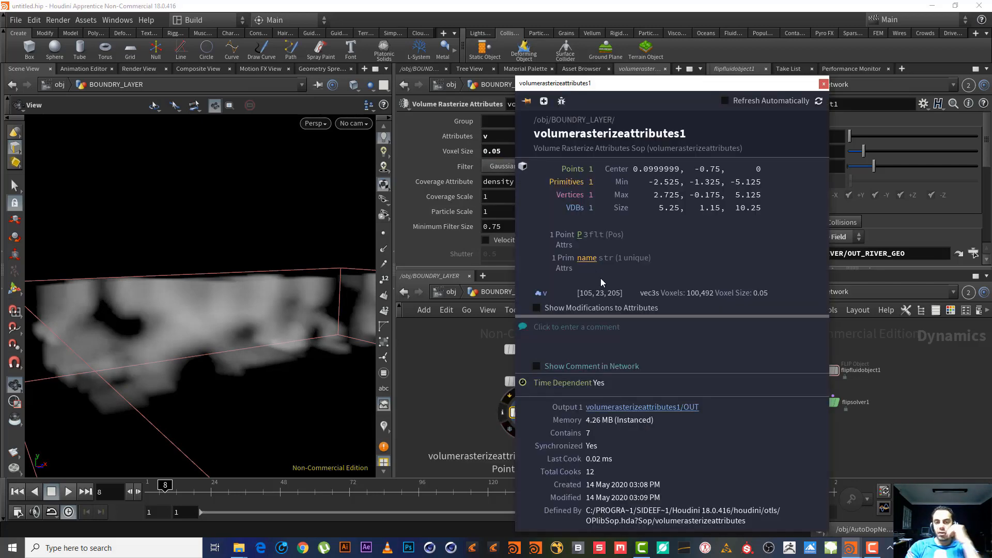
{"action": "left_click", "coordinate": [824, 84]}
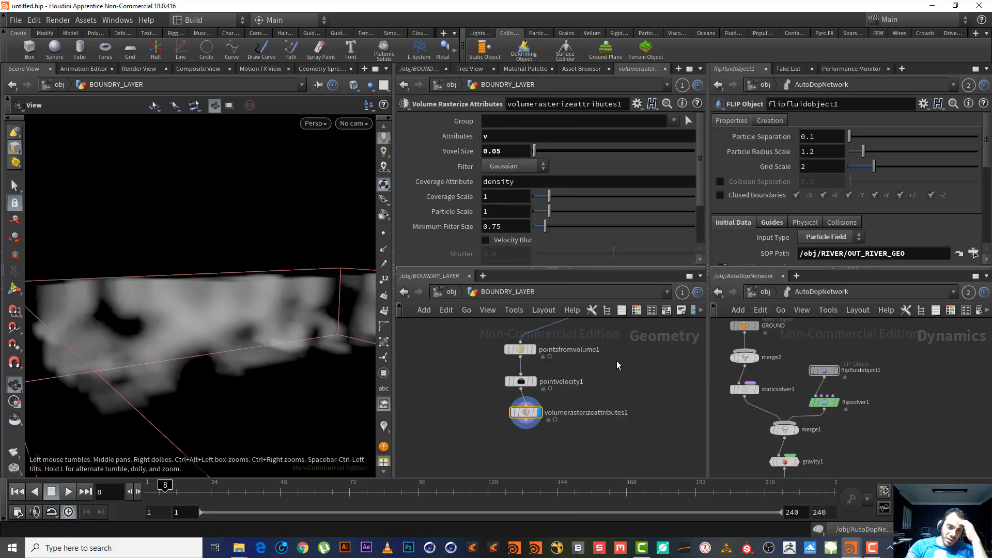
{"action": "left_click_drag", "start_coordinate": [122, 325], "coordinate": [171, 372]}
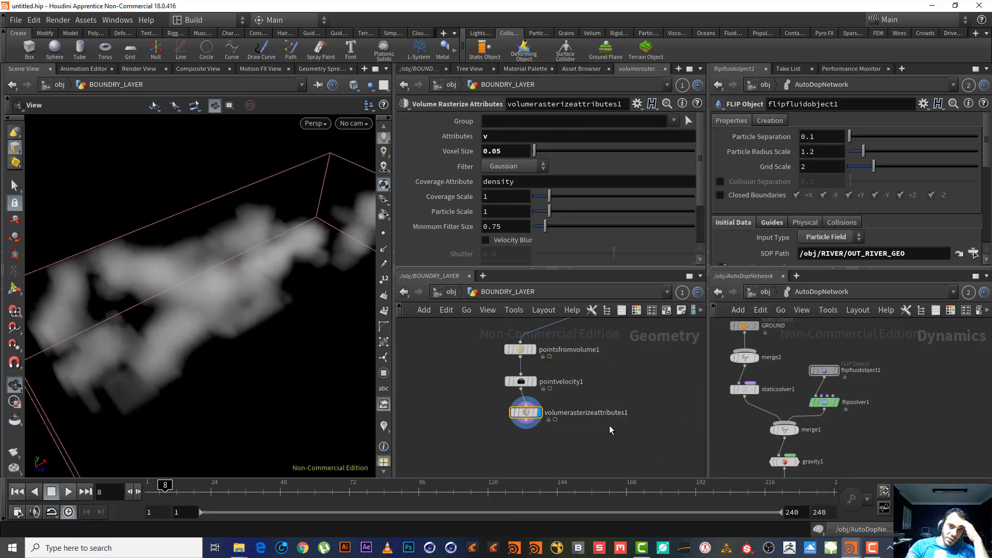
- Add a Null node fed by the output of volumerasterizeattributes1
{"action": "right_click_drag", "start_coordinate": [544, 453], "coordinate": [524, 456]}
{"action": "middle_click_drag", "start_coordinate": [524, 456], "coordinate": [529, 388]}
{"action": "left_click", "coordinate": [533, 371]}
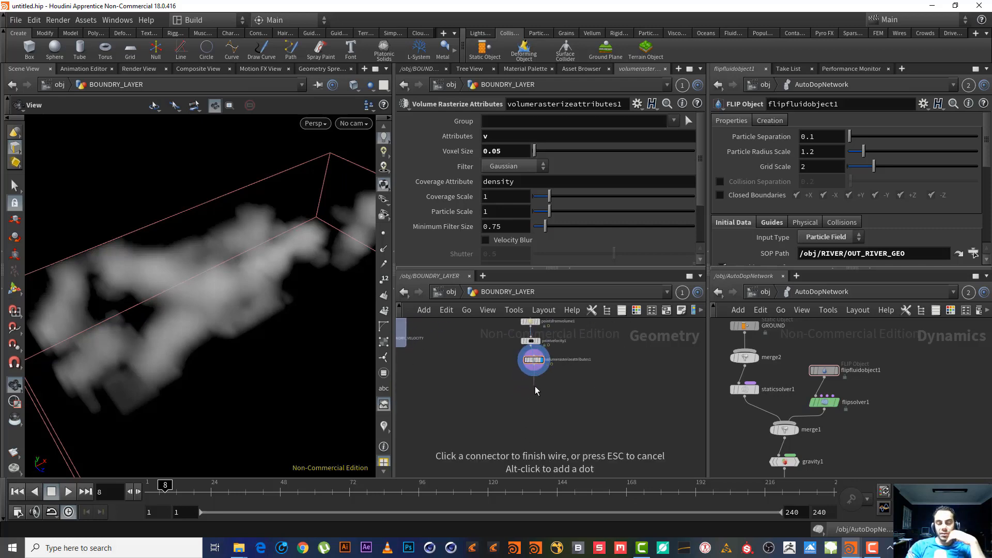
{"action": "left_click", "coordinate": [535, 386]}
{"action": "key", "text": "Escape"}
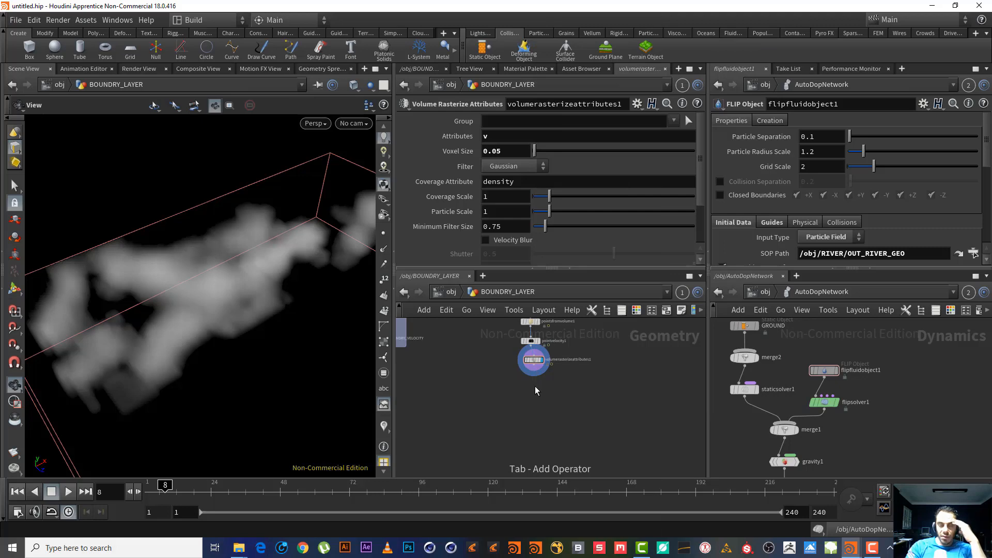
{"action": "left_click", "coordinate": [535, 386]}
{"action": "left_click_drag", "start_coordinate": [535, 386], "coordinate": [575, 395]}
- Add a Volume Trail node and feed both of its inputs from volumerasterizeattributes1
{"action": "right_click_drag", "start_coordinate": [540, 413], "coordinate": [550, 389]}
{"action": "key", "text": "Tab"}
{"action": "type", "text": "tra"}
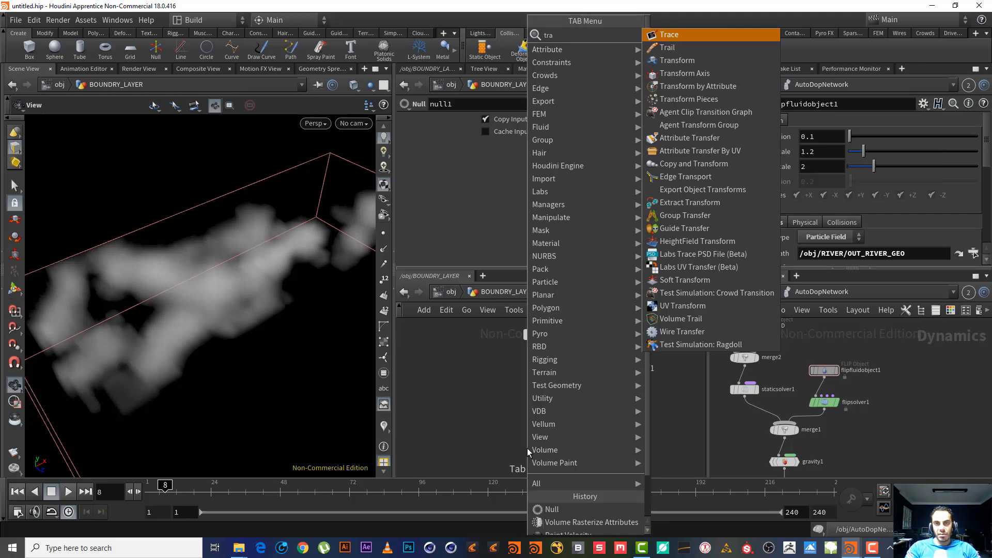
{"action": "type", "text": " v"}
{"action": "key", "text": "Return"}
{"action": "left_click", "coordinate": [527, 448]}
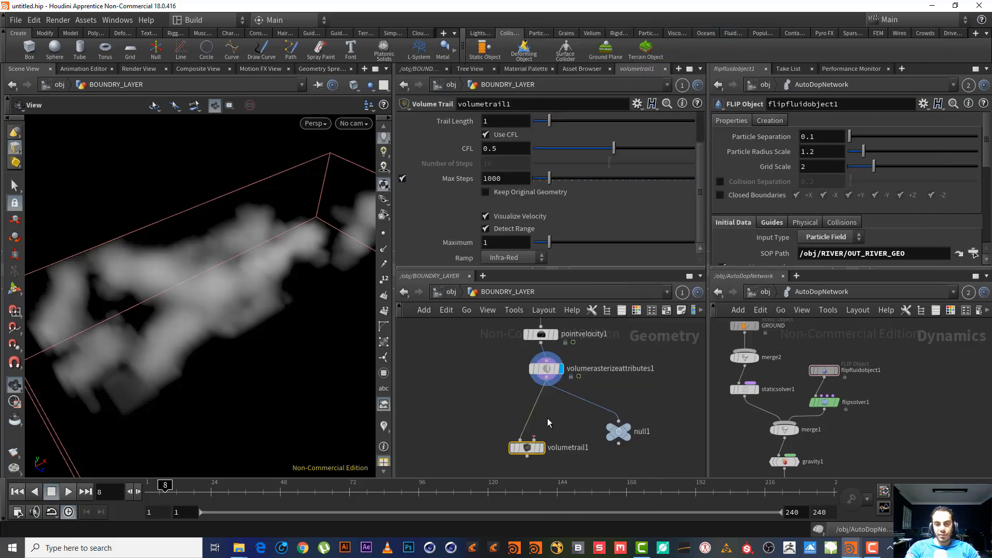
{"action": "left_click", "coordinate": [547, 377]}
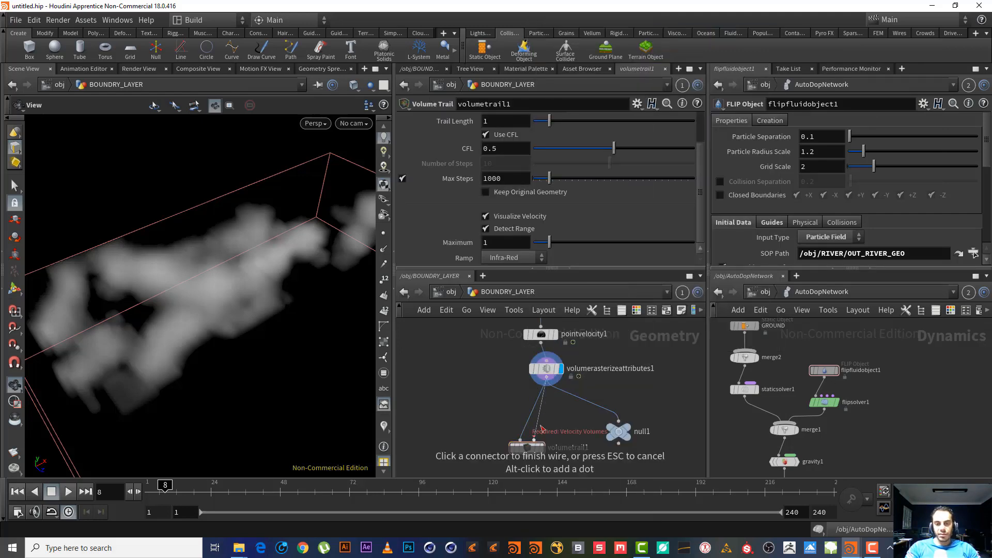
{"action": "left_click", "coordinate": [534, 439]}
- Insert a Volume Slice node between volumerasterizeattributes1 and the first input of volumetrail1
{"action": "key", "text": "Tab"}
{"action": "type", "text": "vo sl"}
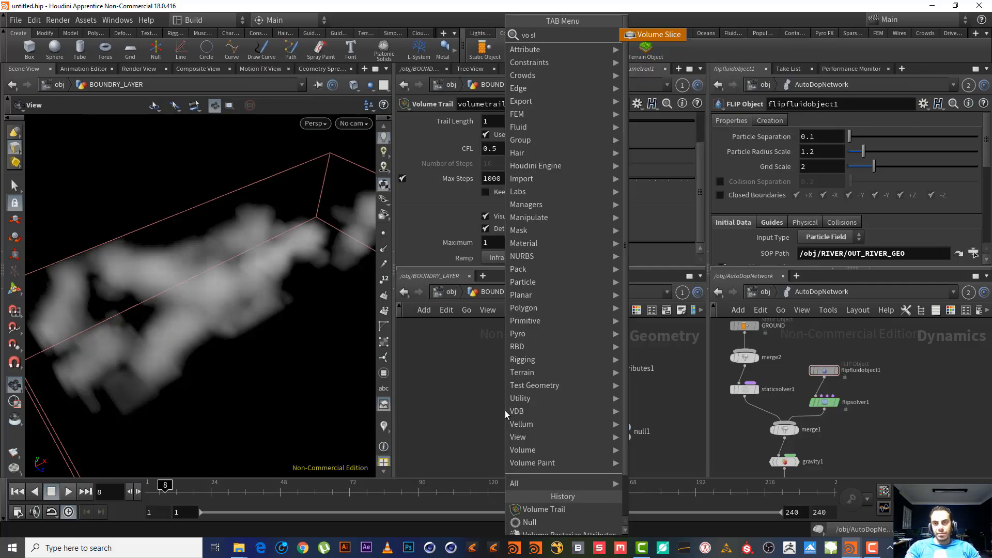
{"action": "key", "text": "Return"}
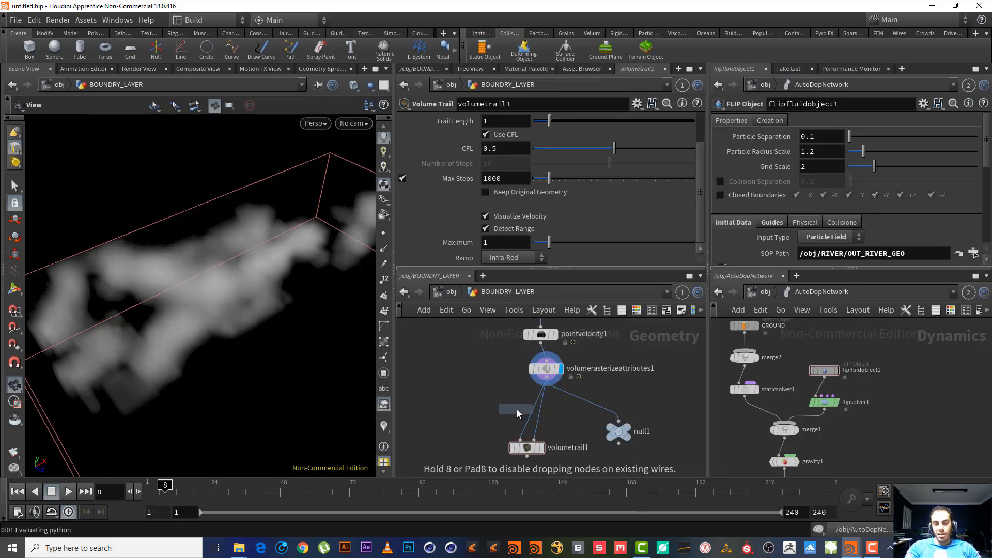
{"action": "left_click", "coordinate": [530, 419]}
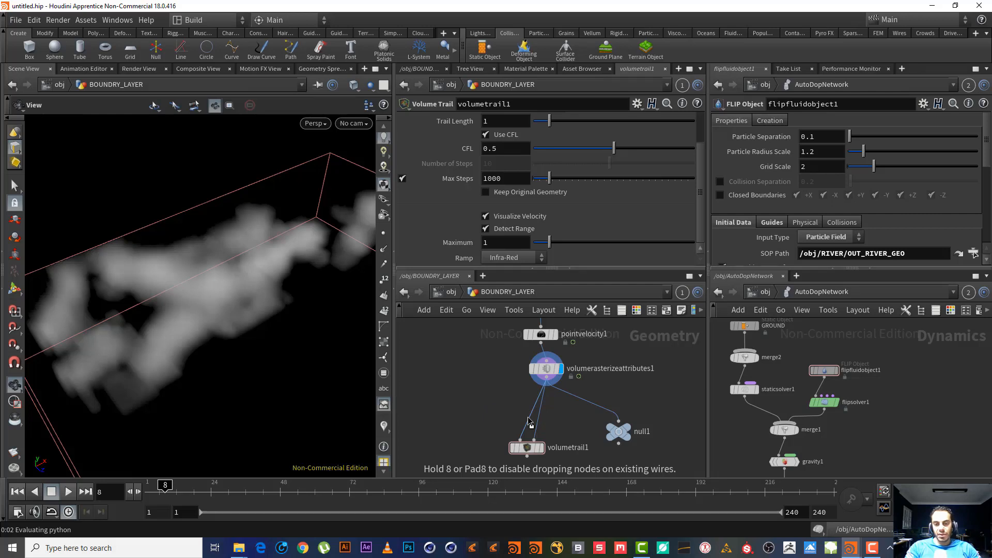
- Display the volumetrail1 node and set its Velocity Volumes to v
{"action": "left_click", "coordinate": [528, 451]}
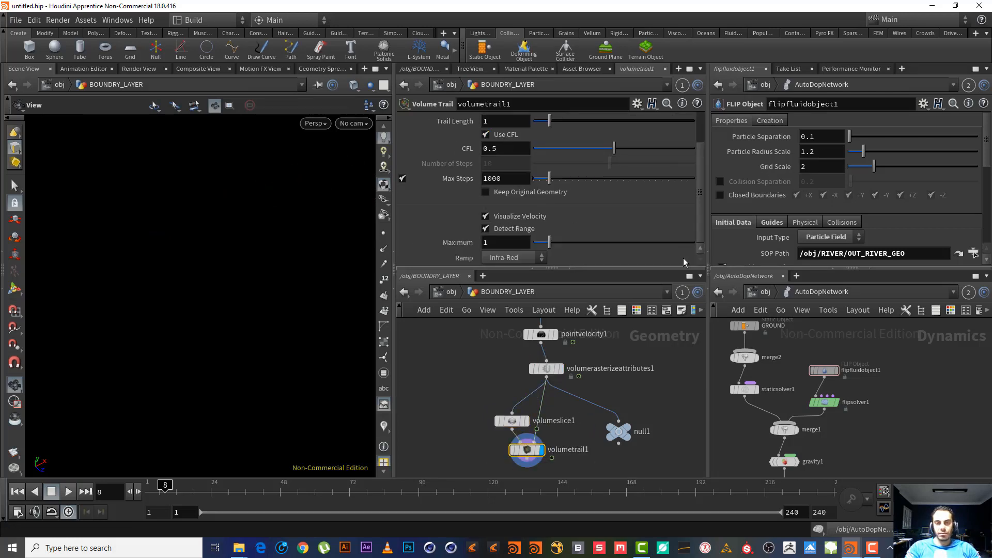
{"action": "left_click_drag", "start_coordinate": [702, 201], "coordinate": [703, 169]}
{"action": "left_click", "coordinate": [484, 137]}
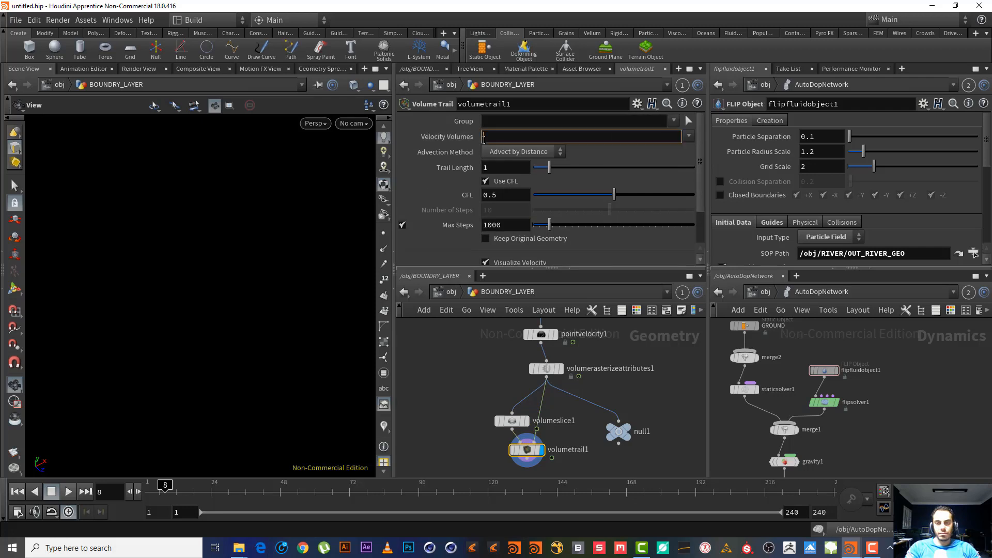
{"action": "type", "text": "v"}
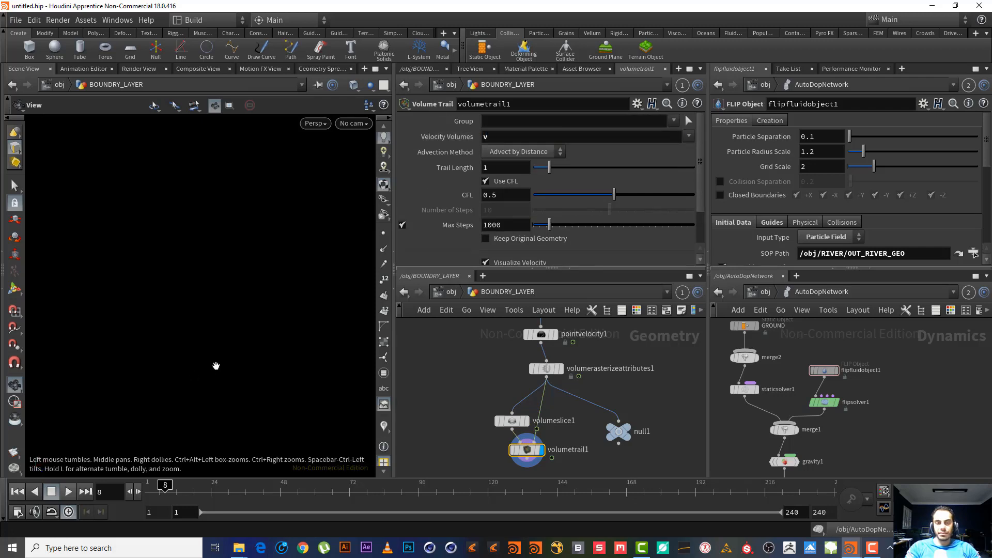
{"action": "middle_click_drag", "start_coordinate": [176, 346], "coordinate": [256, 343]}
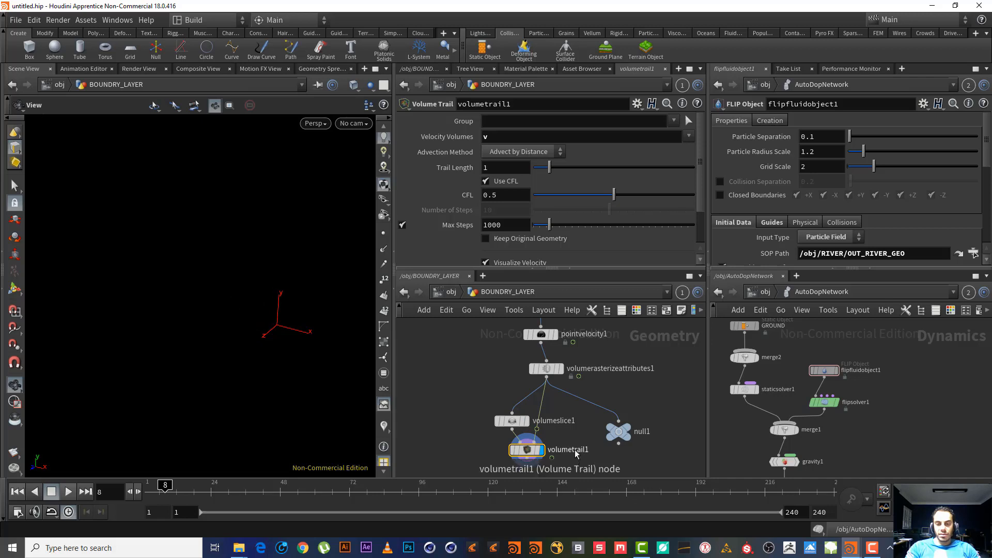
- Move volumeslice1 and volumetrail1 together, farther away from null1 in the network
{"action": "left_click", "coordinate": [502, 425], "text": "shift"}
{"action": "left_click_drag", "start_coordinate": [502, 425], "coordinate": [454, 412]}
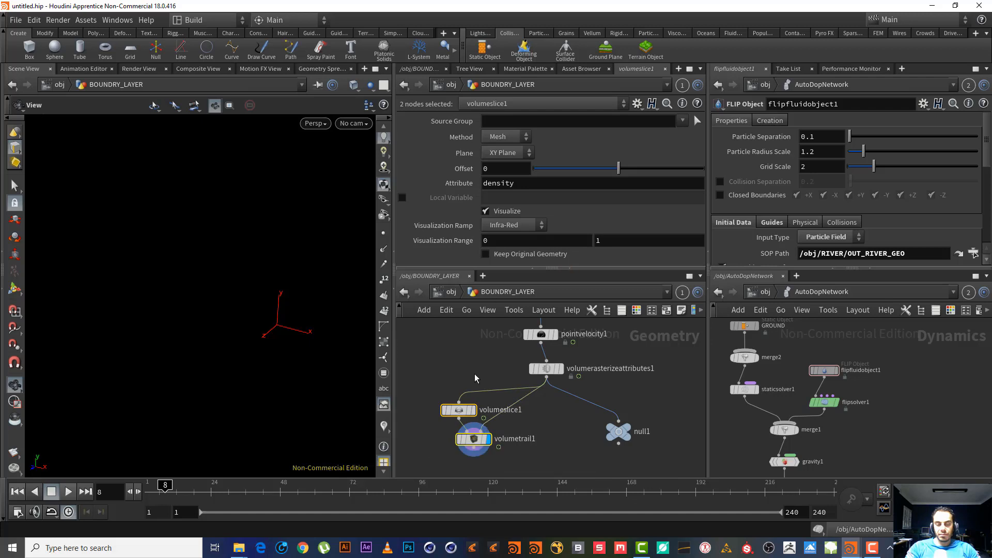
{"action": "left_click_drag", "start_coordinate": [476, 368], "coordinate": [429, 437]}
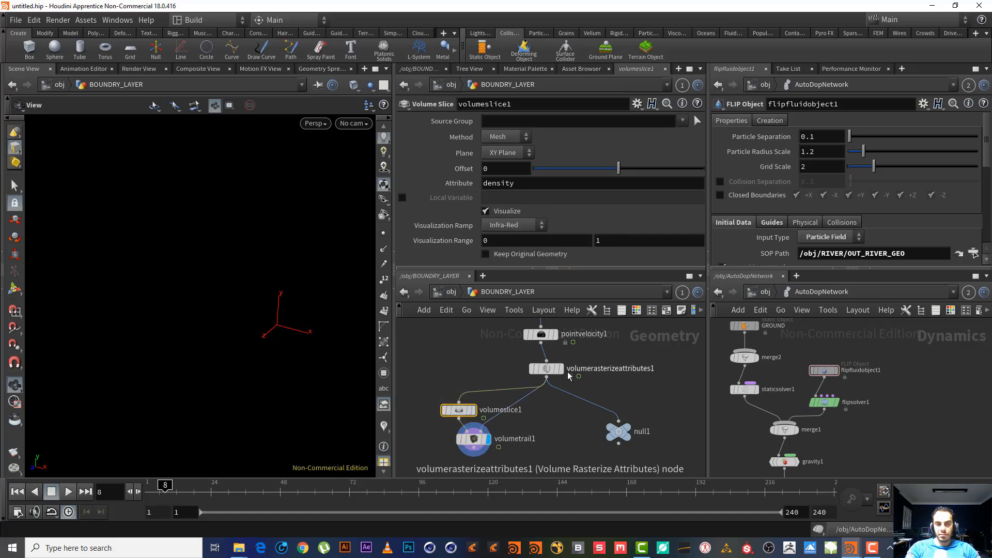
- Review the parameters of volumetrail1 and the node information and parameters of volumerasterizeattributes1
{"action": "mouse_move", "coordinate": [522, 327]}
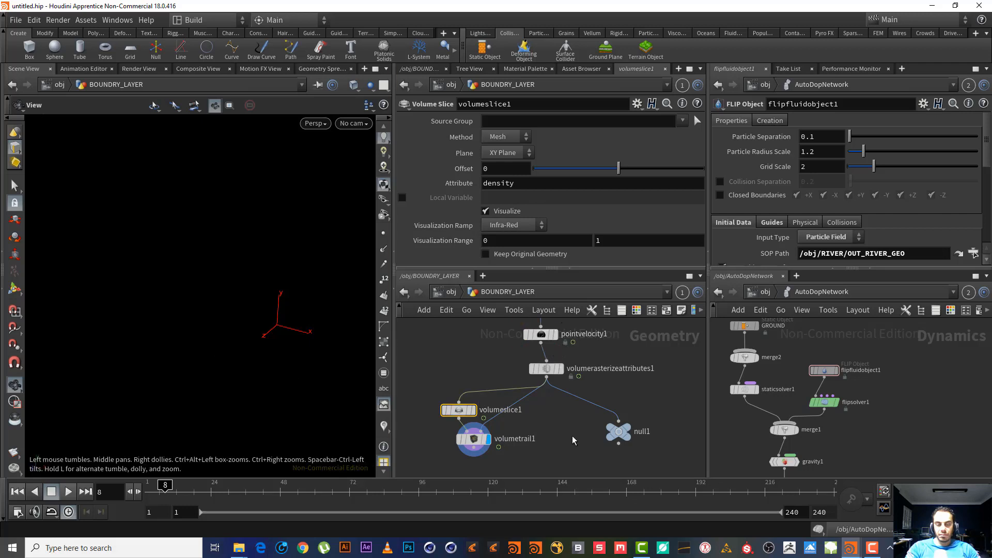
{"action": "middle_click_drag", "start_coordinate": [572, 439], "coordinate": [567, 451]}
{"action": "left_click", "coordinate": [469, 449]}
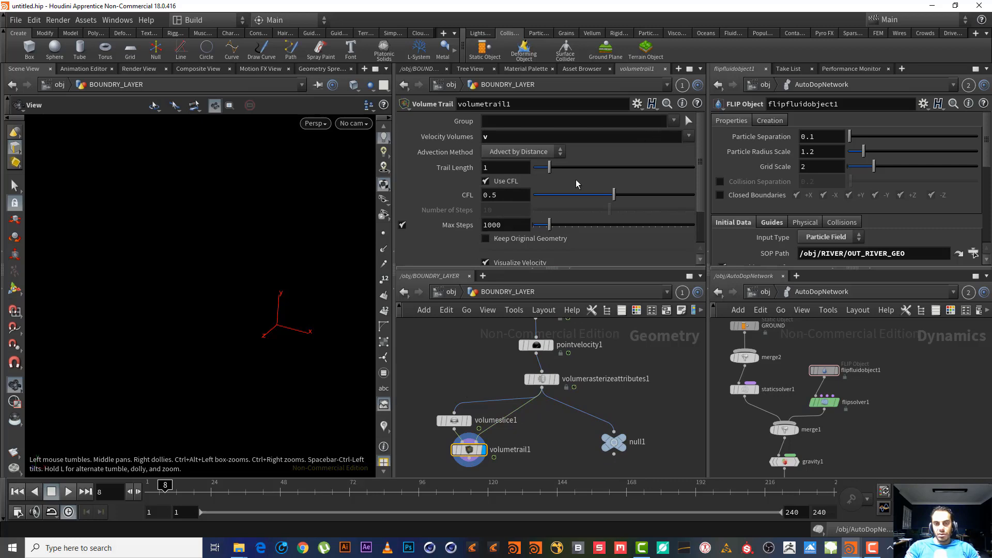
{"action": "left_click", "coordinate": [521, 374]}
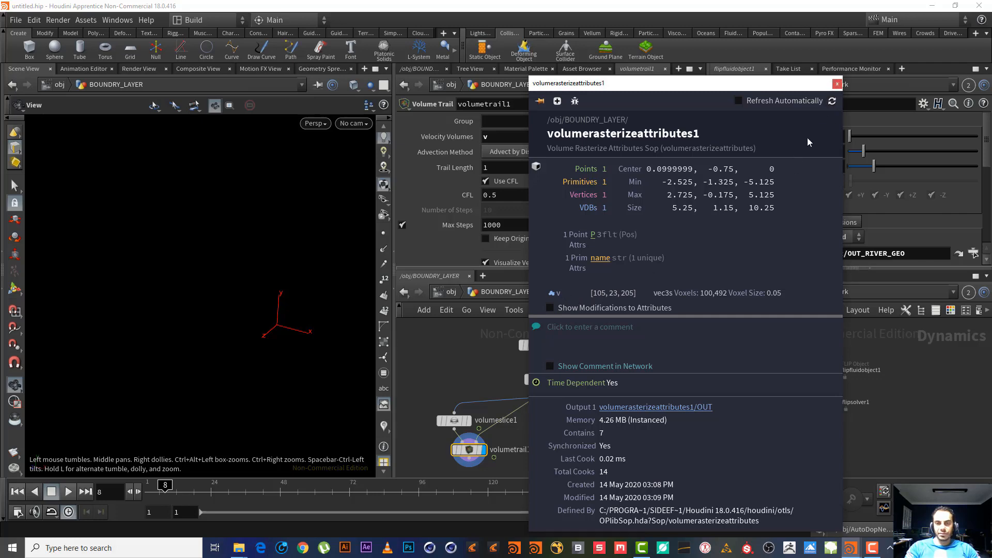
{"action": "left_click", "coordinate": [837, 84]}
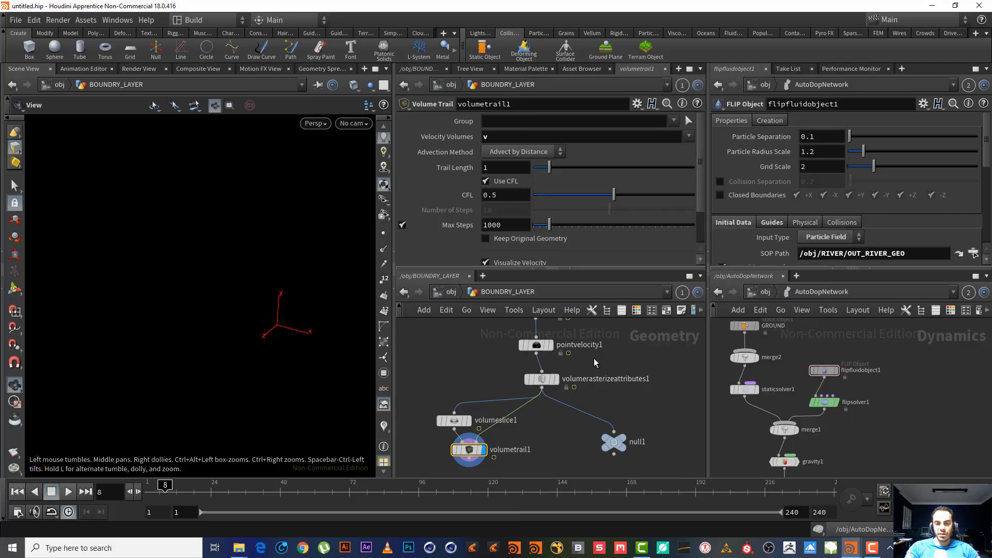
{"action": "middle_click_drag", "start_coordinate": [593, 358], "coordinate": [592, 373]}
{"action": "left_click", "coordinate": [545, 393]}
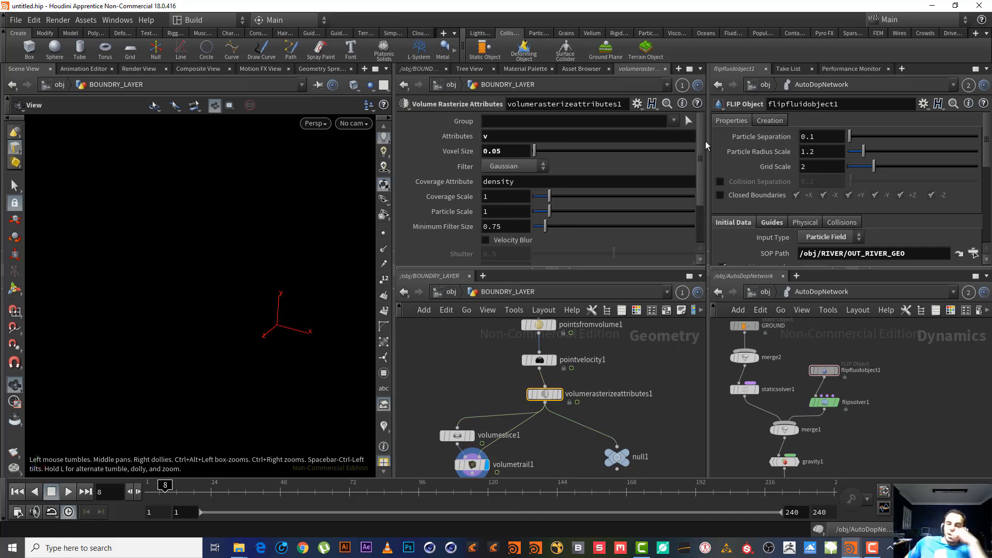
{"action": "middle_click_drag", "start_coordinate": [583, 341], "coordinate": [587, 355]}
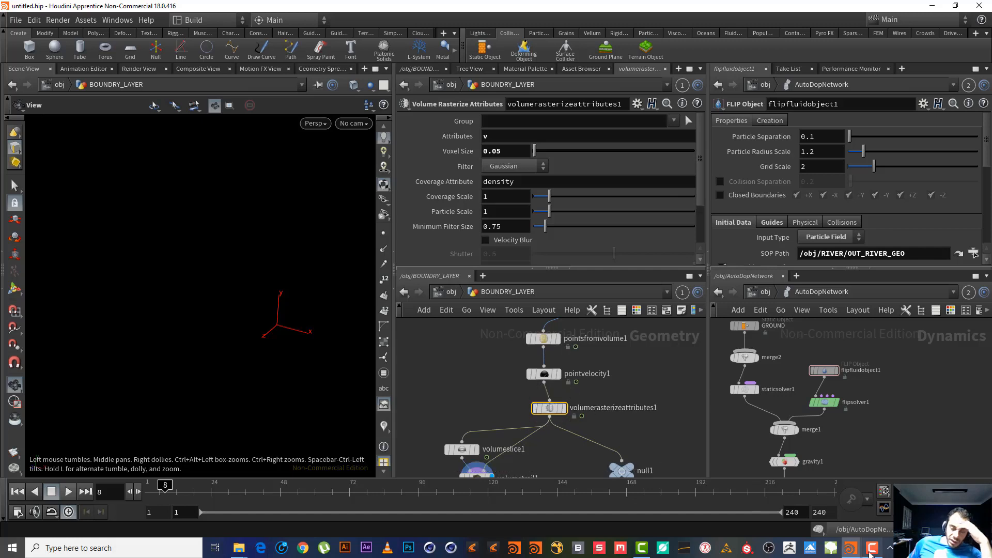
{"action": "left_click", "coordinate": [872, 548]}
{"action": "left_click", "coordinate": [887, 467]}
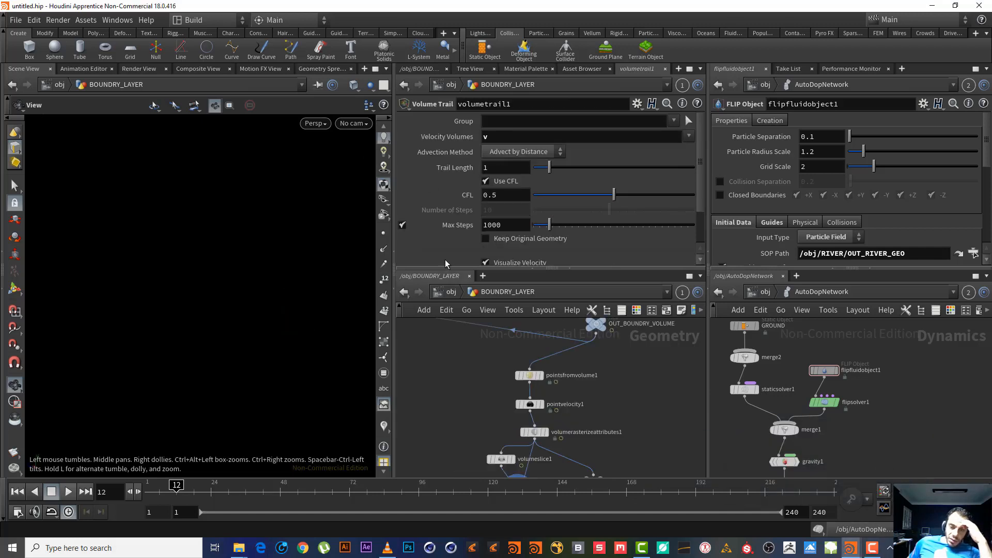
- Close the blank scene view pane and set up a new Scene Viewer pane in its place
{"action": "middle_click_drag", "start_coordinate": [509, 475], "coordinate": [521, 412]}
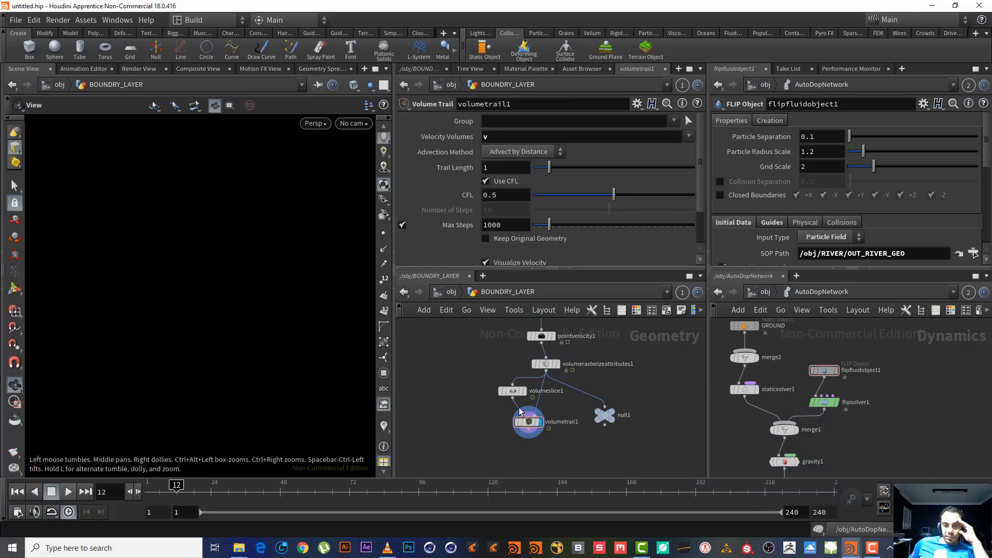
{"action": "left_click", "coordinate": [522, 420]}
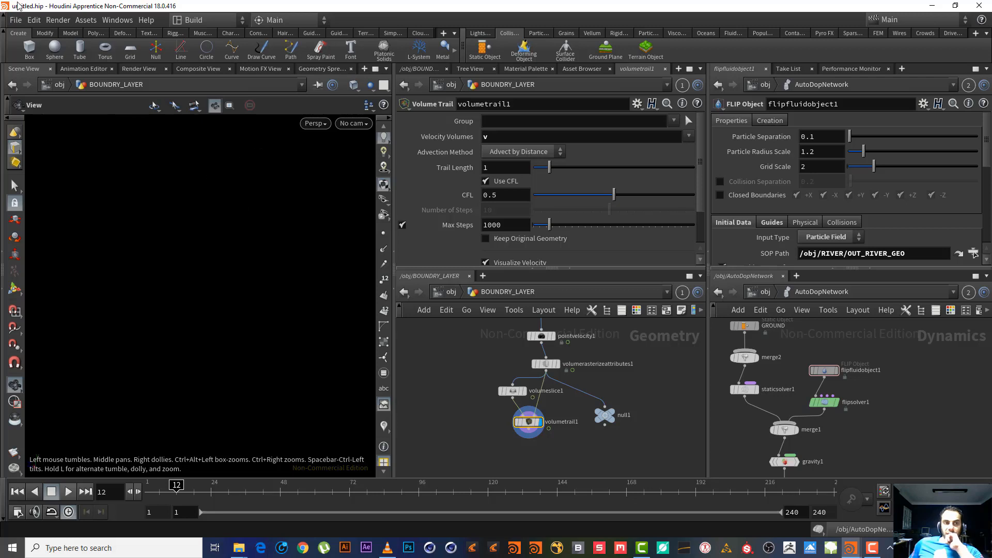
{"action": "left_click", "coordinate": [51, 70]}
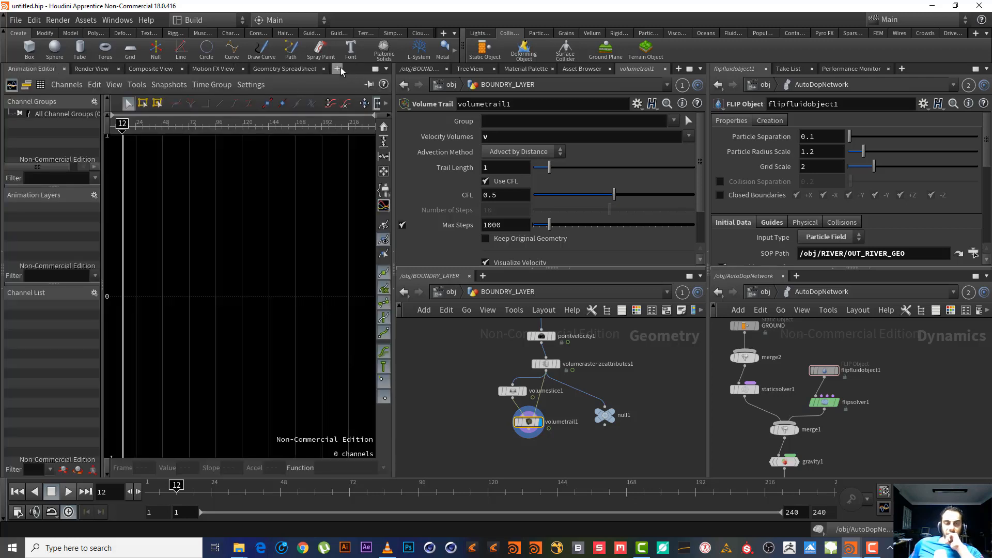
{"action": "left_click", "coordinate": [337, 69]}
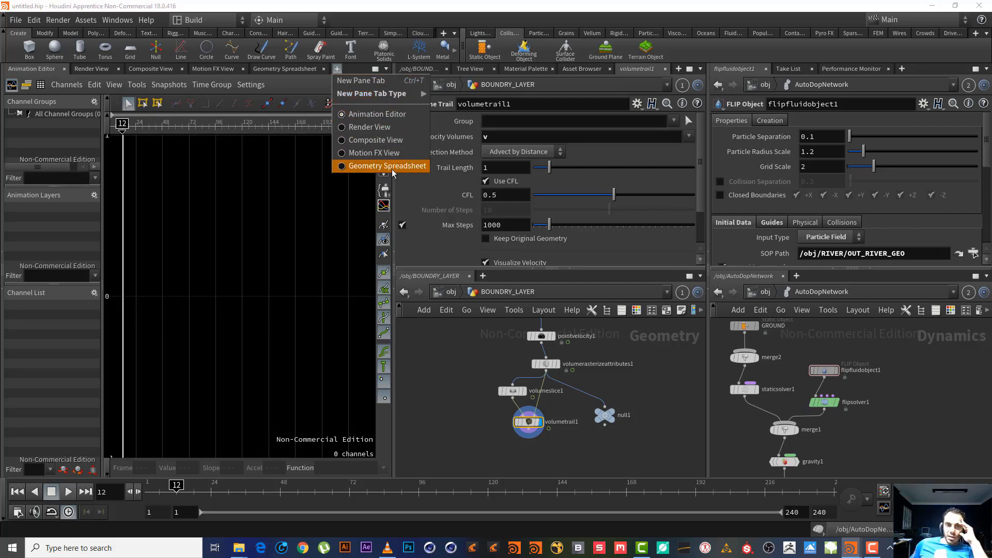
{"action": "left_click", "coordinate": [362, 81]}
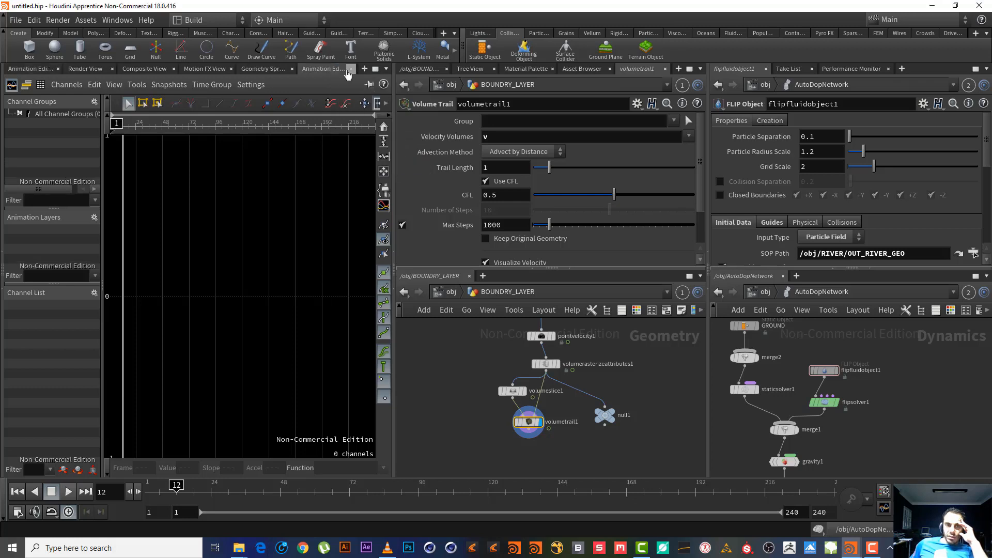
{"action": "left_click", "coordinate": [365, 68]}
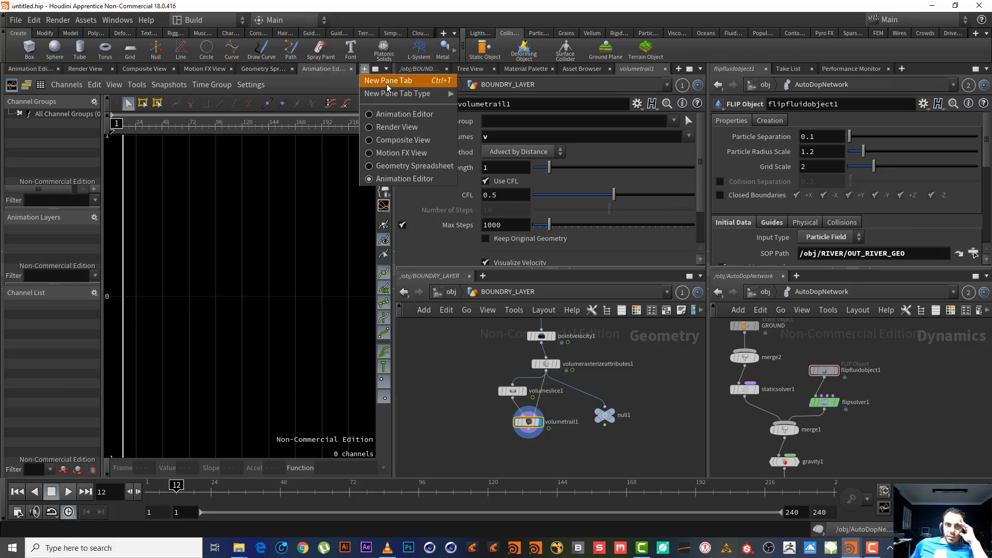
{"action": "left_click", "coordinate": [387, 81]}
{"action": "left_click", "coordinate": [331, 69]}
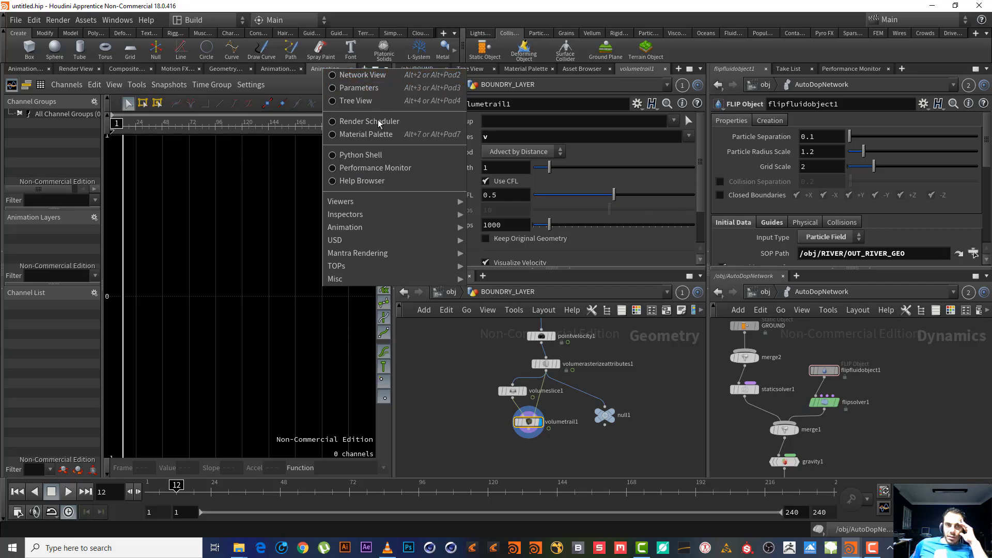
{"action": "mouse_move", "coordinate": [396, 202]}
{"action": "left_click", "coordinate": [497, 202]}
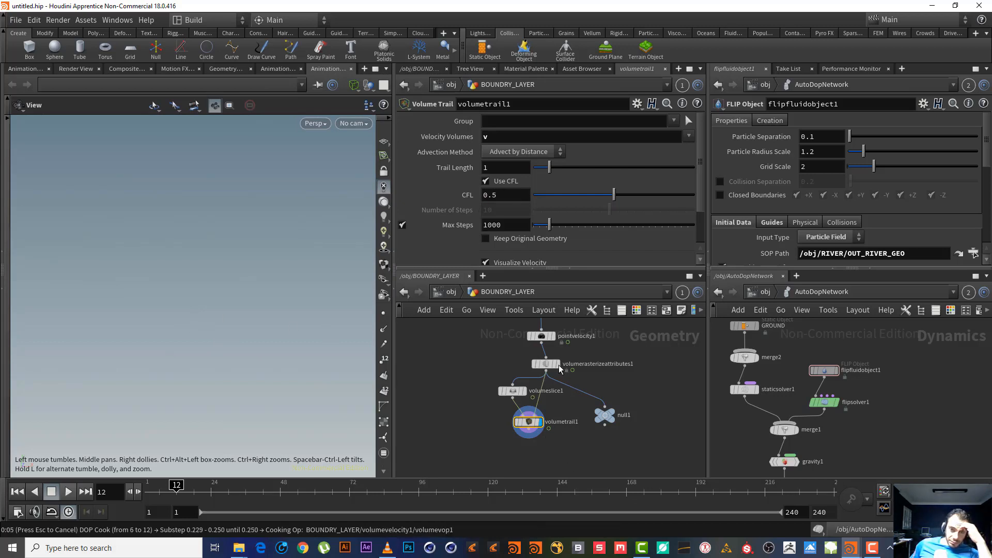
- Return to frame 1 and display volumerasterizeattributes1 with the viewport's reference grid hidden
{"action": "left_click", "coordinate": [23, 494]}
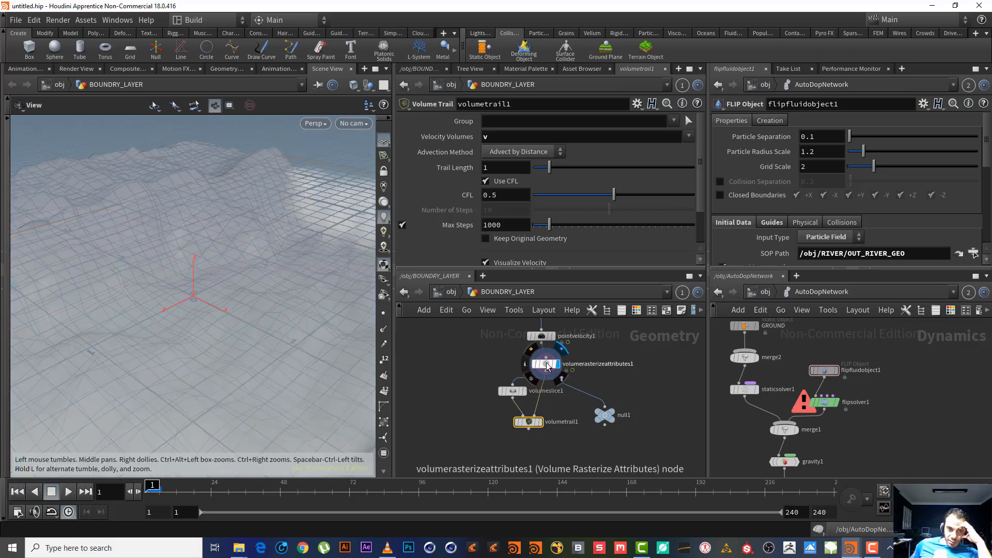
{"action": "left_click_drag", "start_coordinate": [187, 290], "coordinate": [237, 366]}
{"action": "left_click_drag", "start_coordinate": [220, 374], "coordinate": [242, 345]}
{"action": "left_click", "coordinate": [381, 146]}
{"action": "scroll", "coordinate": [240, 323], "scroll_direction": "up", "scroll_amount": 3}
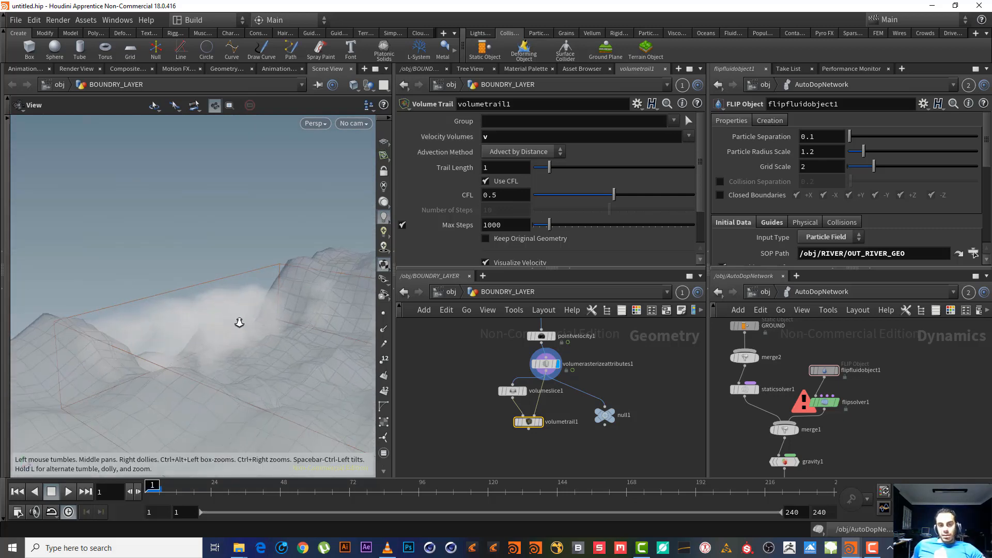
- Display volumetrail1 and check its Velocity Volumes name against the node information of volumerasterizeattributes1
{"action": "left_click", "coordinate": [541, 430]}
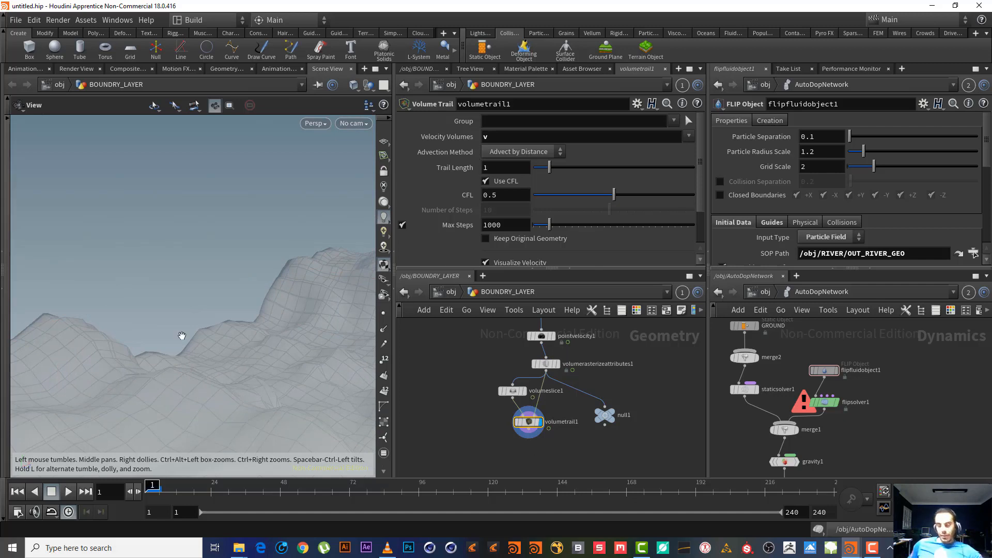
{"action": "left_click_drag", "start_coordinate": [189, 342], "coordinate": [185, 337]}
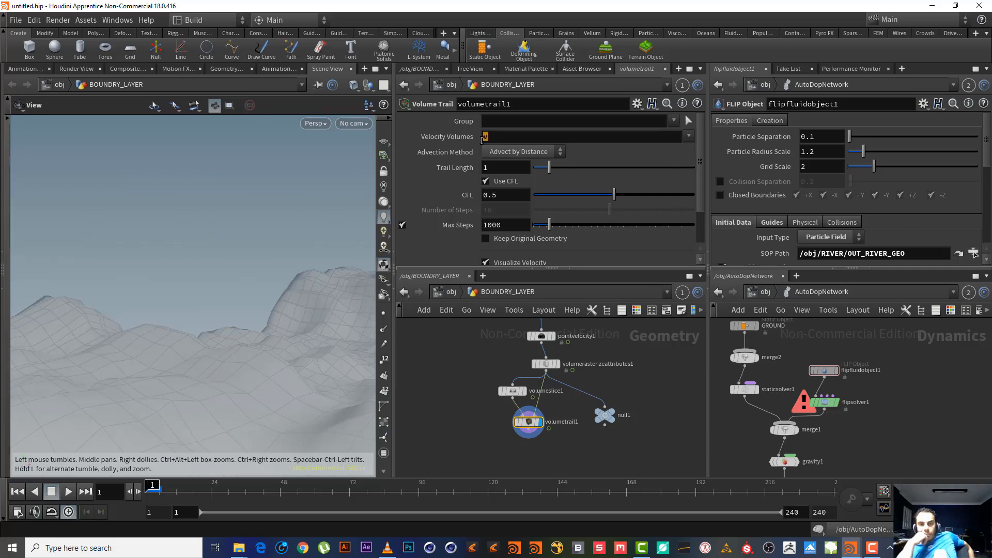
{"action": "left_click", "coordinate": [545, 365]}
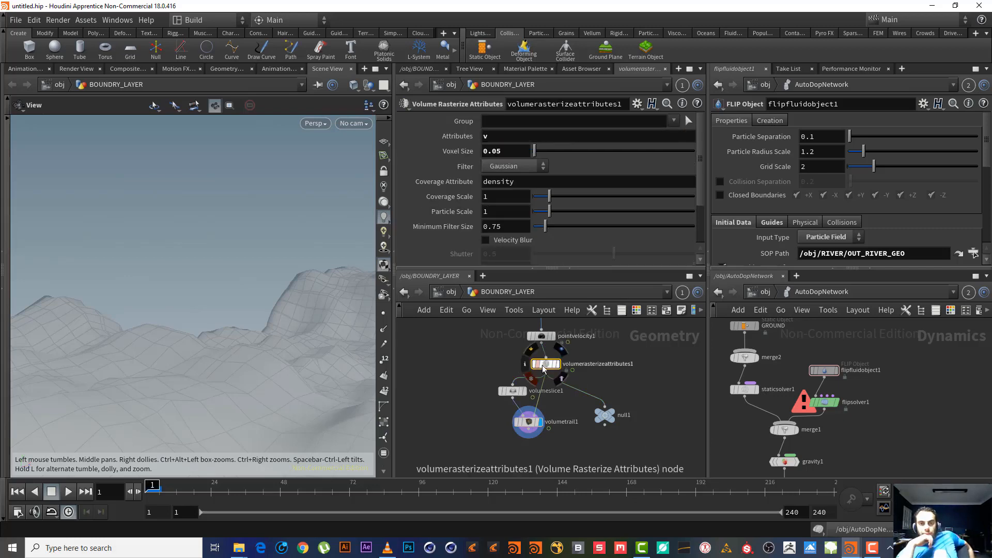
{"action": "left_click", "coordinate": [525, 364]}
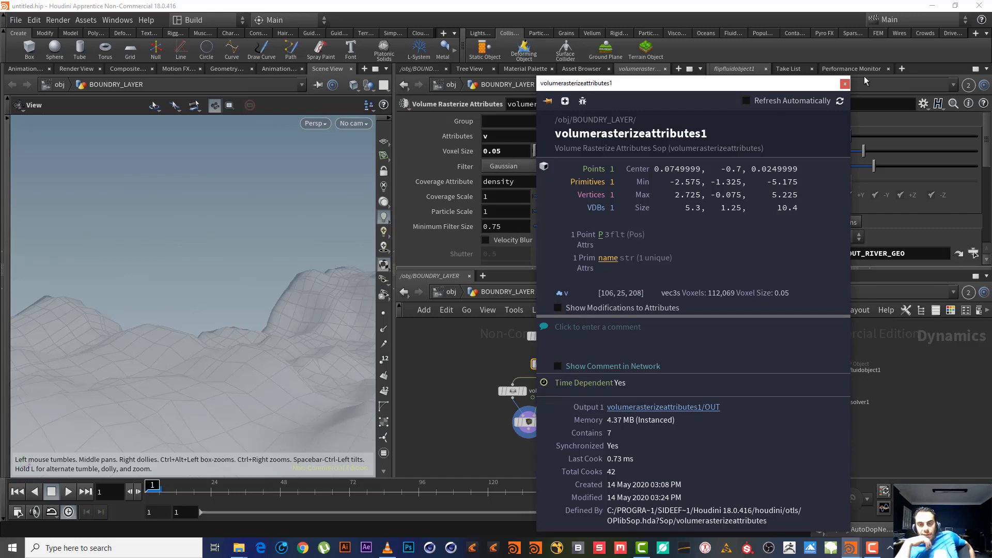
{"action": "left_click", "coordinate": [849, 84]}
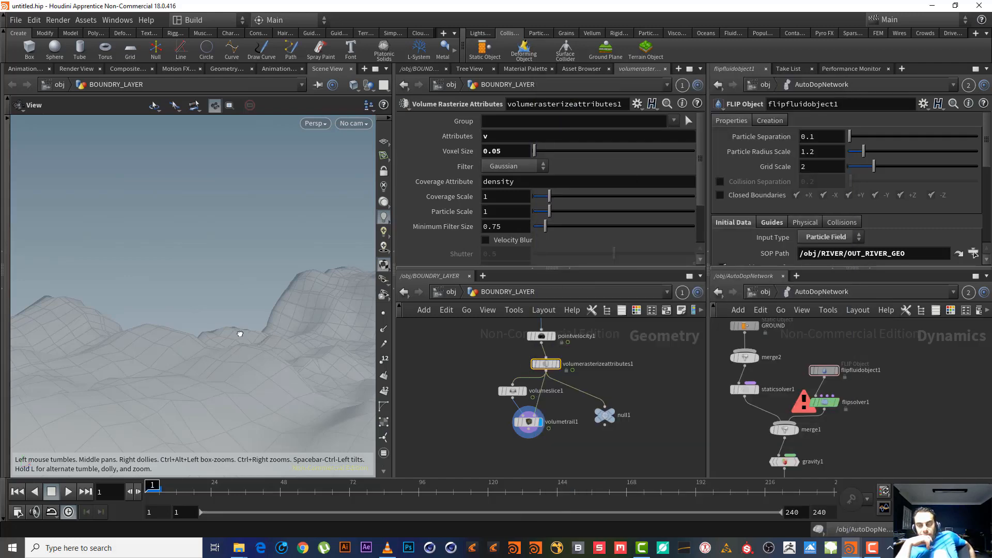
{"action": "scroll", "coordinate": [235, 335], "scroll_direction": "up", "scroll_amount": 2}
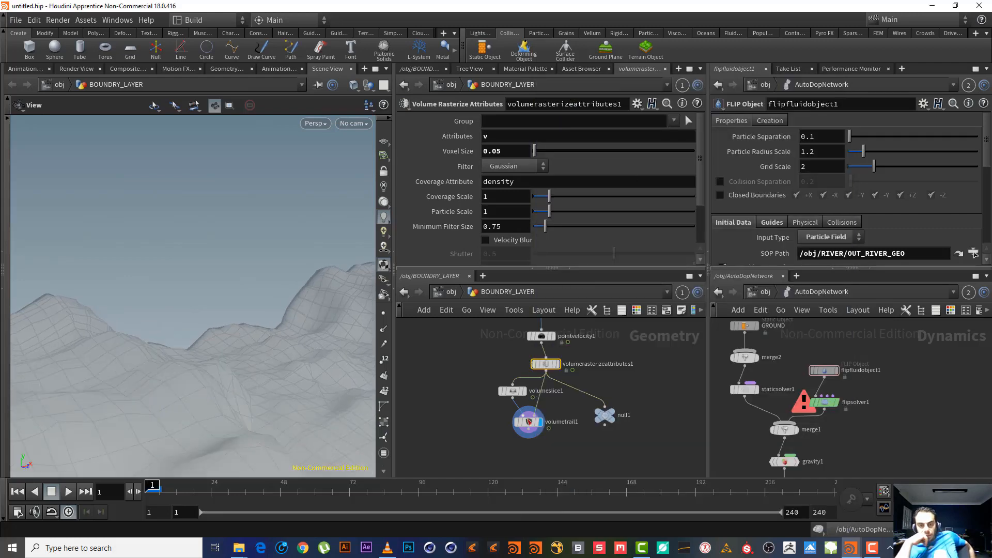
{"action": "left_click", "coordinate": [528, 422]}
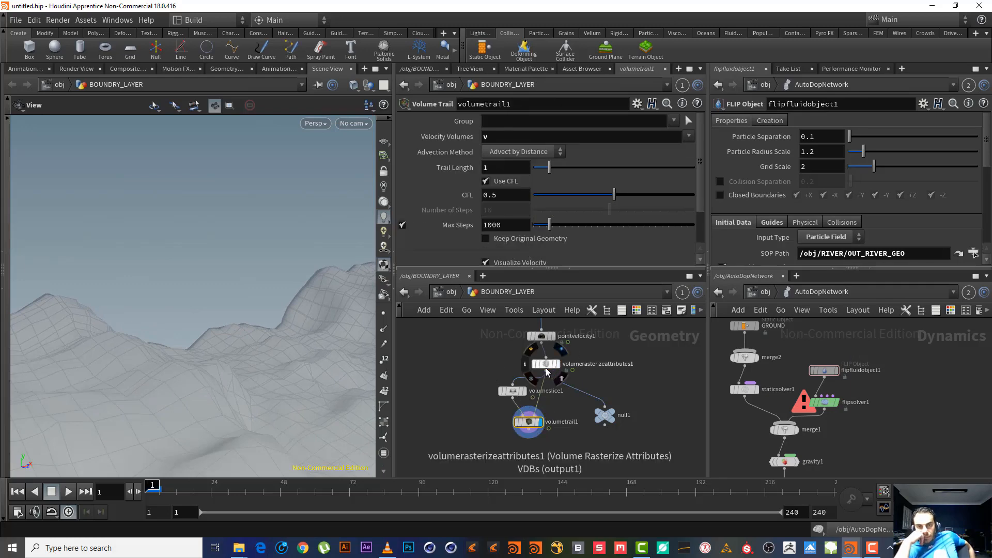
{"action": "left_click", "coordinate": [527, 365]}
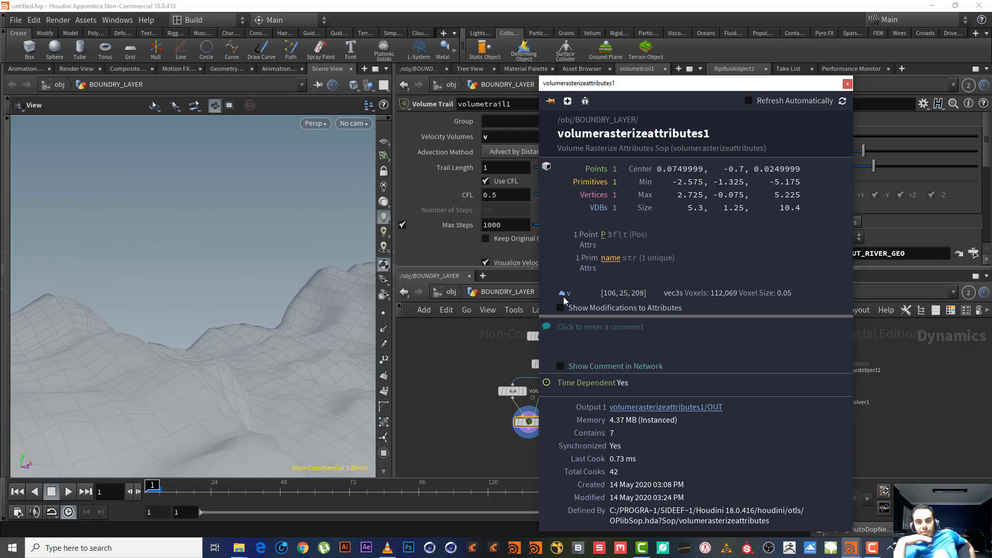
{"action": "left_click", "coordinate": [847, 85]}
- Move pointvelocity1 aside and connect pointsfromvolume1 directly to volumerasterizeattributes1 to bypass it
{"action": "middle_click_drag", "start_coordinate": [639, 339], "coordinate": [663, 384]}
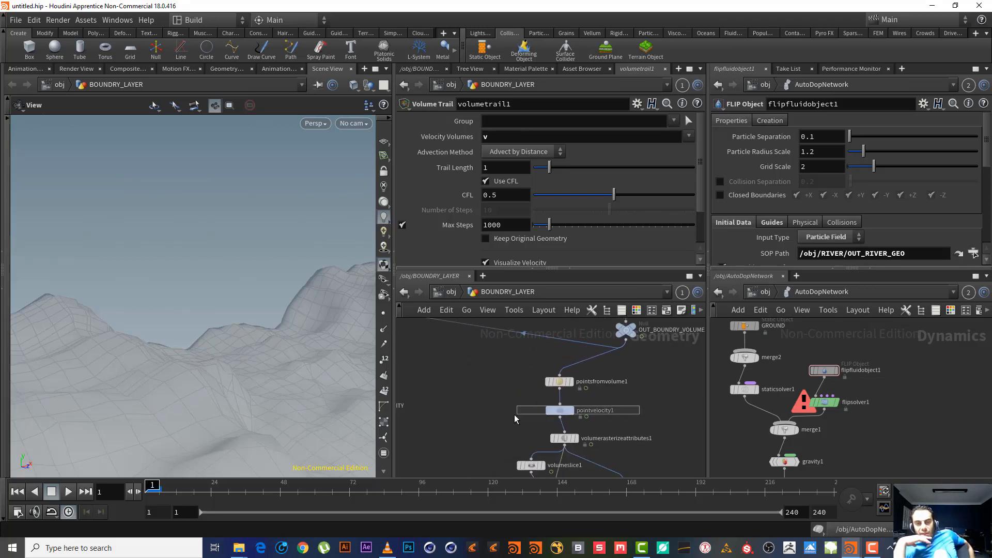
{"action": "left_click_drag", "start_coordinate": [560, 410], "coordinate": [500, 407]}
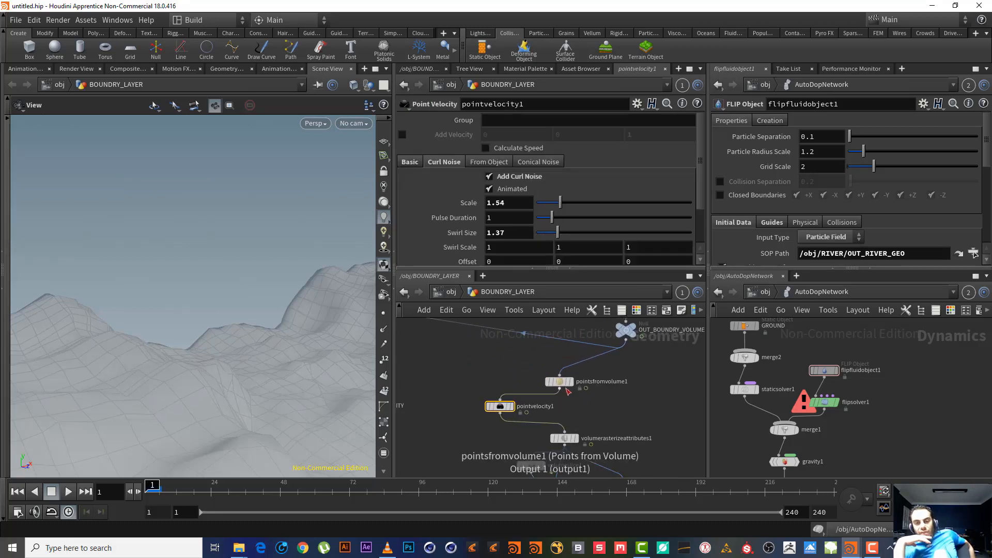
{"action": "left_click_drag", "start_coordinate": [560, 388], "coordinate": [565, 433]}
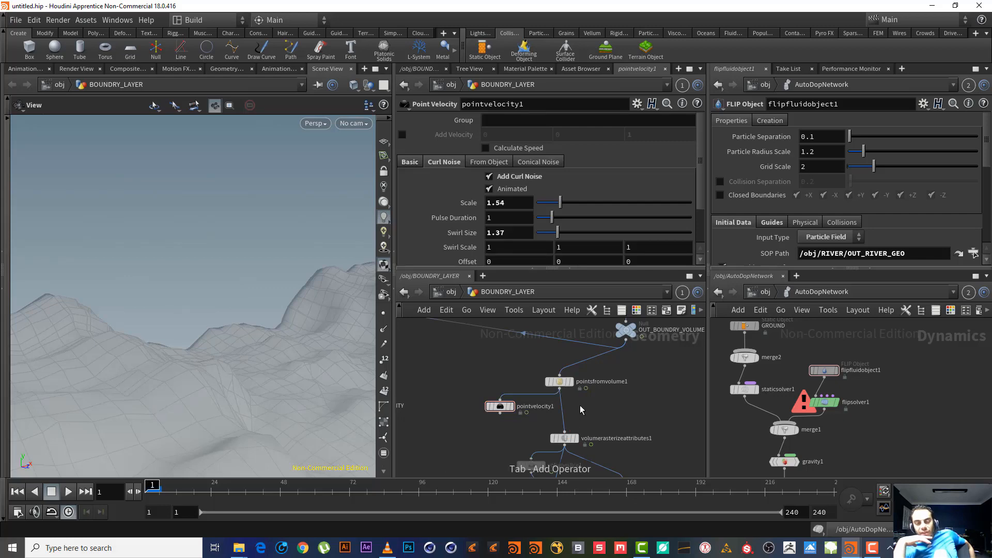
- Insert an Attribute Wrangle node on the wire between pointsfromvolume1 and volumerasterizeattributes1
{"action": "key", "text": "Tab"}
{"action": "key", "text": "Escape"}
{"action": "key", "text": "Tab"}
{"action": "type", "text": "a"}
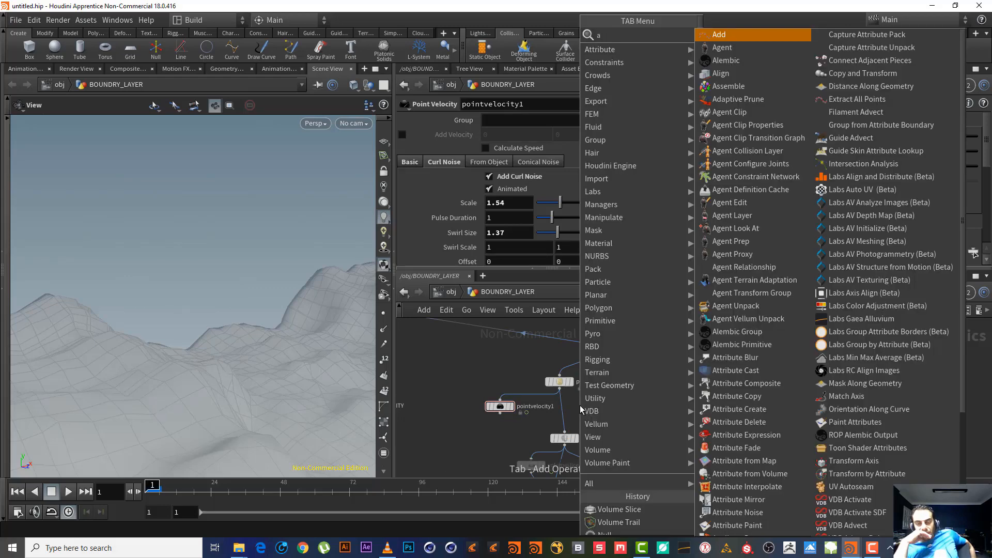
{"action": "type", "text": "tt wr"}
{"action": "key", "text": "Return"}
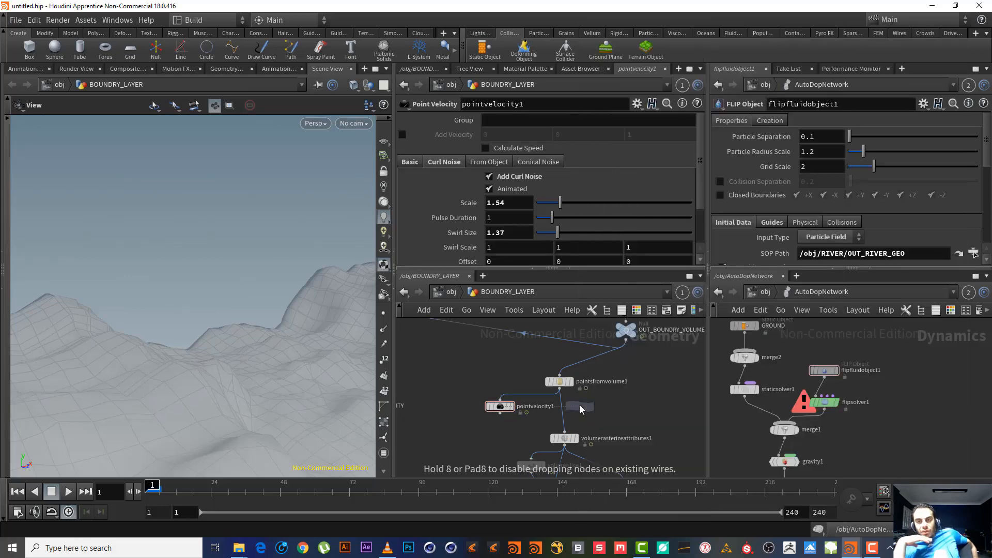
{"action": "left_click", "coordinate": [566, 415]}
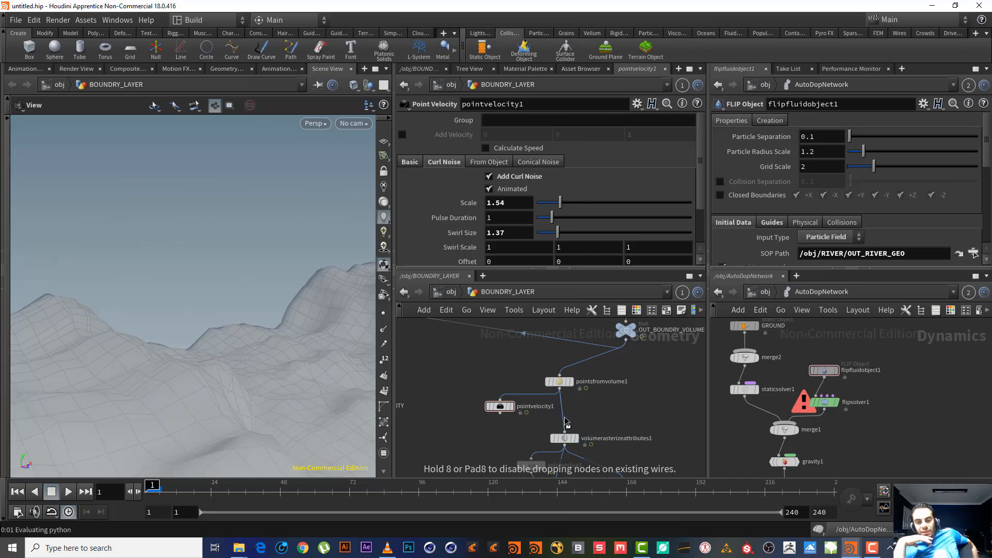
- Enter the VEX expression v@v = chv("vel"); in attribwrangle1
{"action": "left_click", "coordinate": [509, 204]}
{"action": "type", "text": "v"}
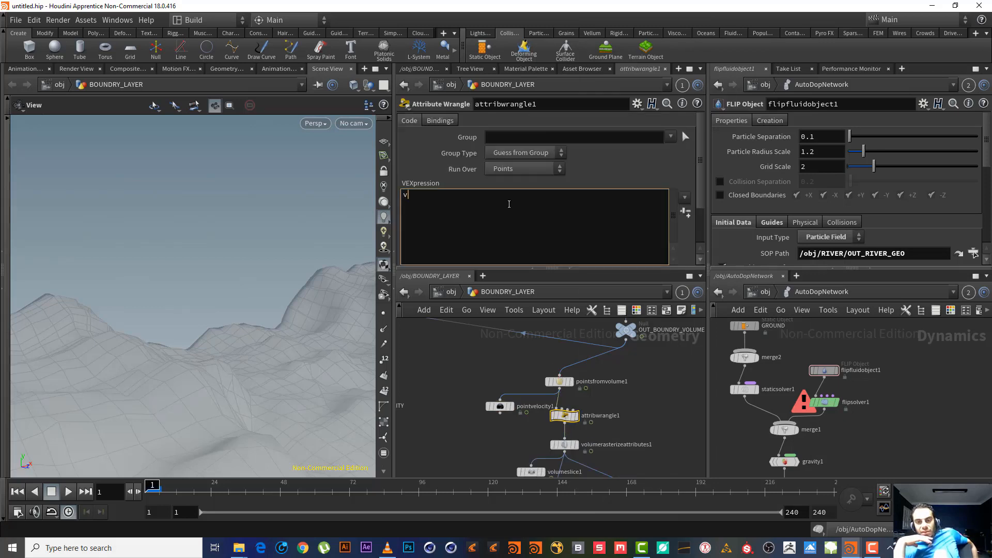
{"action": "type", "text": "@v "}
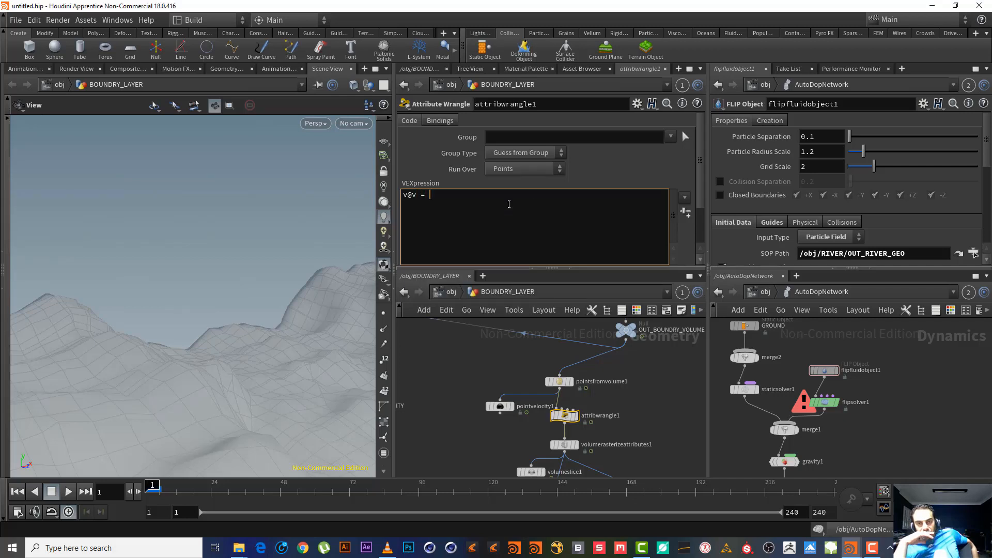
{"action": "type", "text": "= vch"}
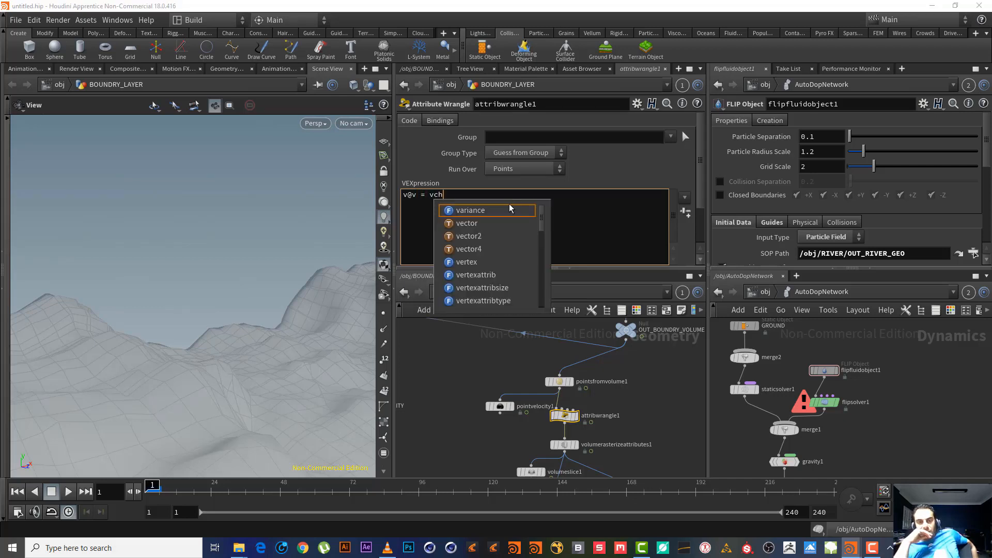
{"action": "key", "text": "BackSpace"}
{"action": "key", "text": "BackSpace"}
{"action": "key", "text": "BackSpace"}
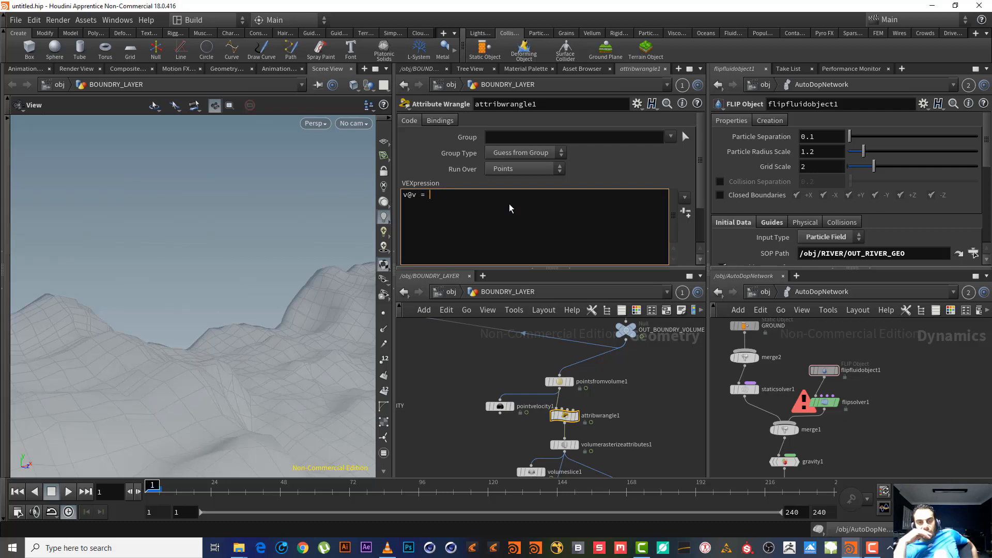
{"action": "type", "text": "chv"}
{"action": "key", "text": "Escape"}
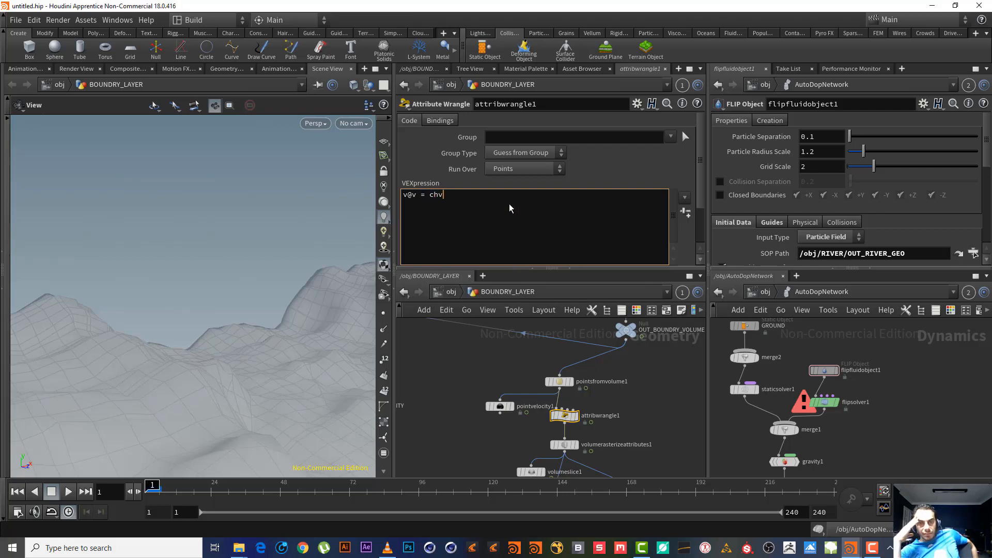
{"action": "type", "text": "()"}
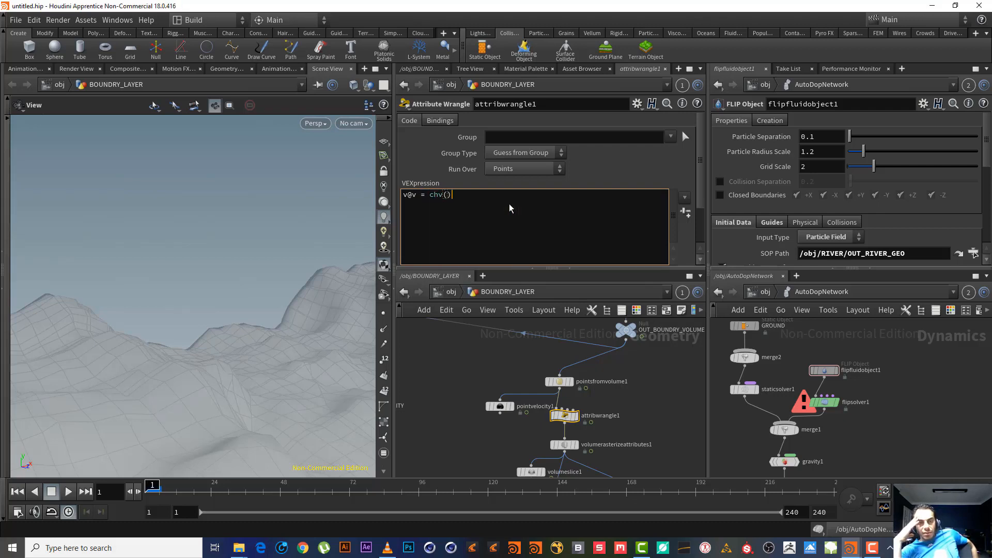
{"action": "type", "text": ";"}
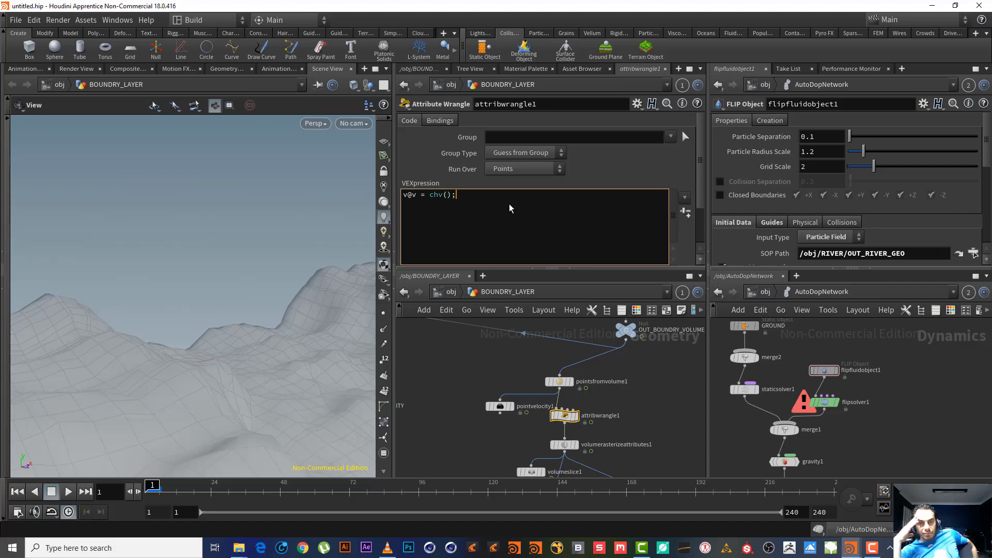
{"action": "key", "text": "Left"}
{"action": "key", "text": "Left"}
{"action": "type", "text": "\"\""}
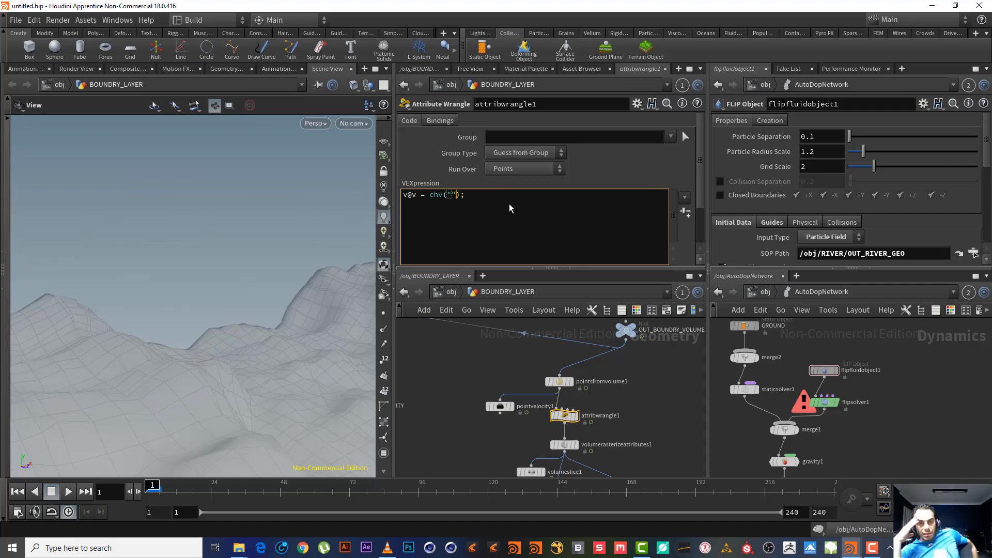
{"action": "key", "text": "Left"}
{"action": "type", "text": "vel"}
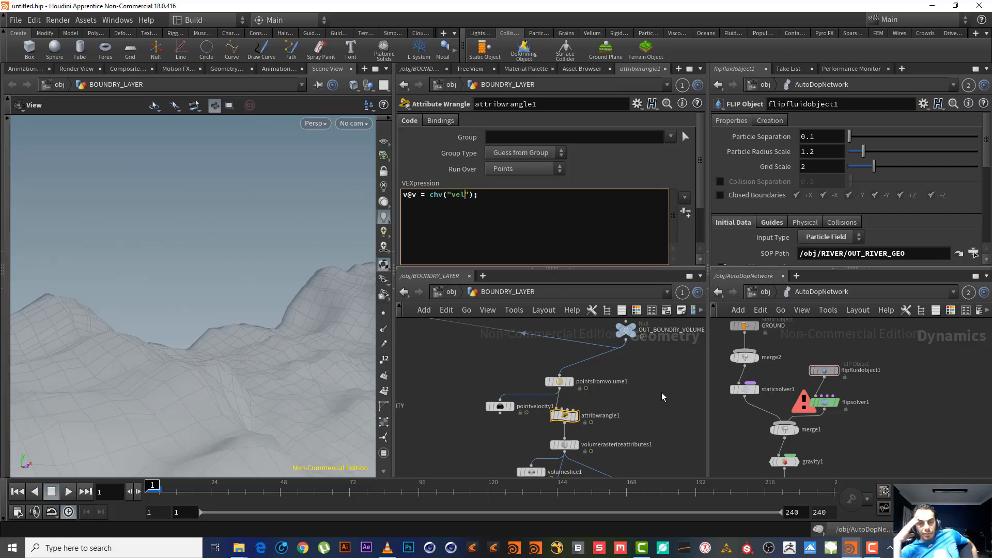
- Enable the Velocity parameter on flipsource1 and copy it
{"action": "middle_click_drag", "start_coordinate": [632, 415], "coordinate": [606, 433]}
{"action": "middle_click_drag", "start_coordinate": [681, 383], "coordinate": [656, 441]}
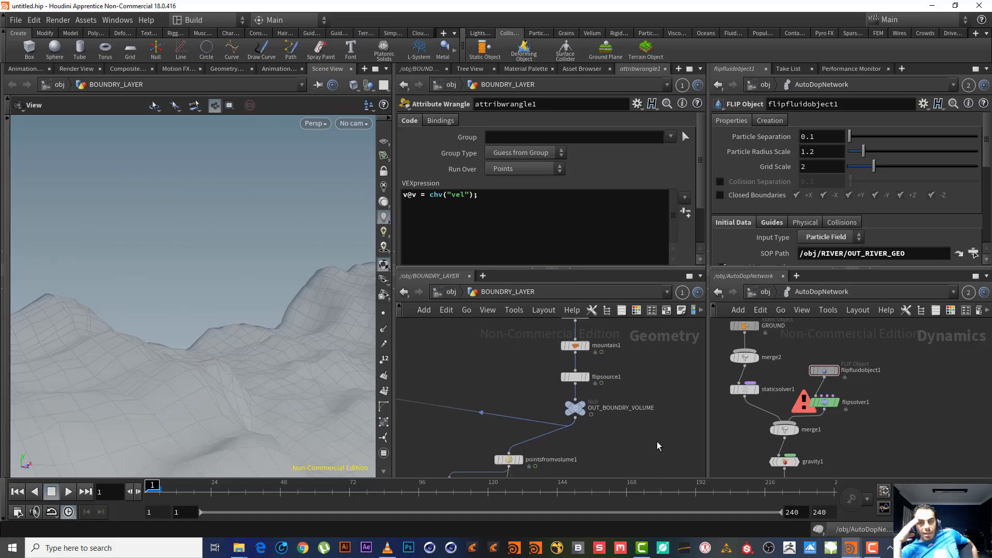
{"action": "left_click", "coordinate": [568, 377]}
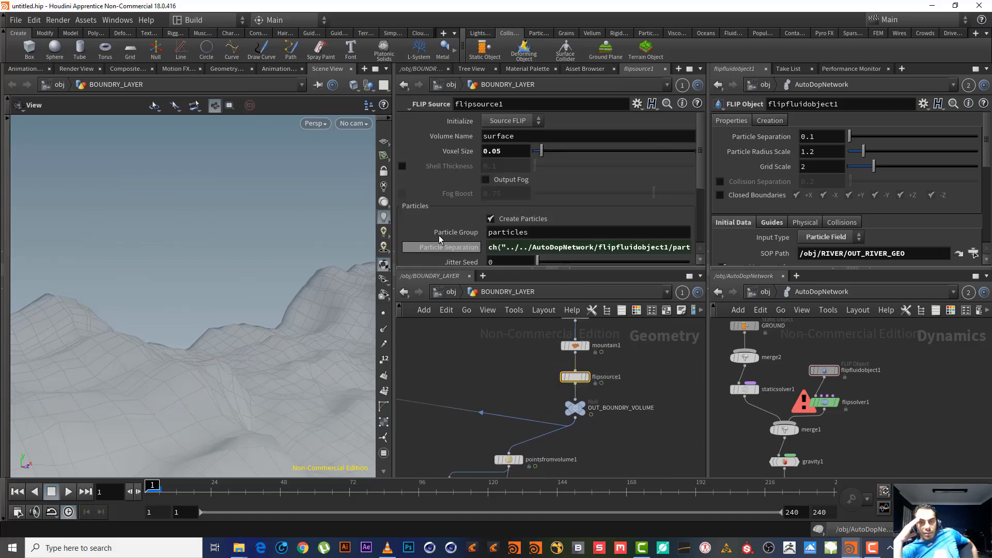
{"action": "scroll", "coordinate": [697, 175], "scroll_direction": "down", "scroll_amount": 3}
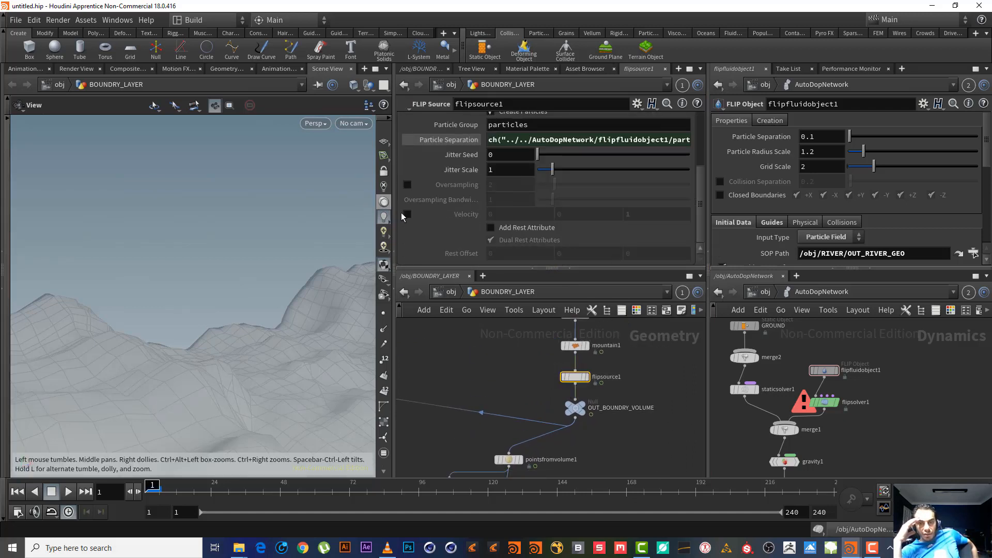
{"action": "right_click", "coordinate": [445, 212]}
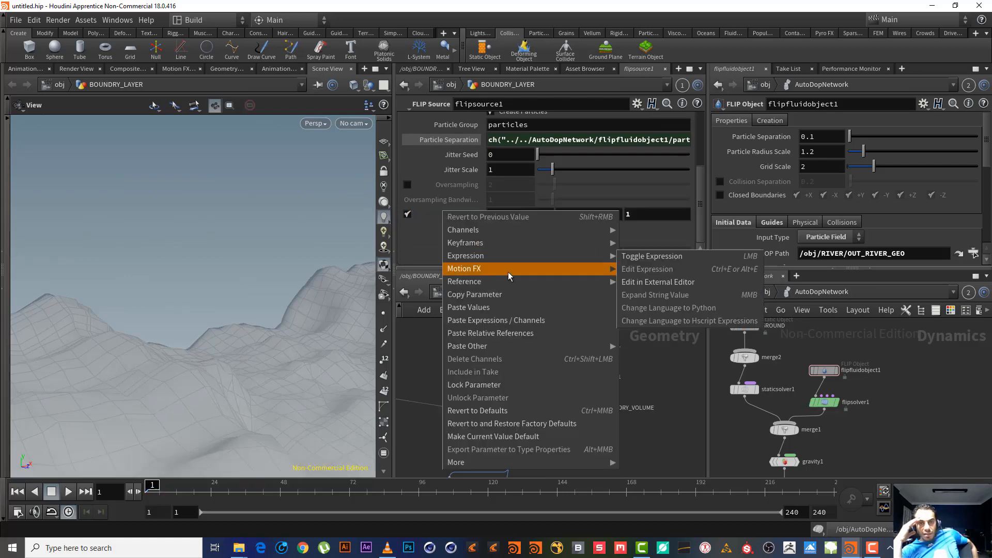
{"action": "left_click", "coordinate": [497, 296]}
- Create the Vel parameter on attribwrangle1 and link it to flipsource1's Velocity with relative references
{"action": "middle_click_drag", "start_coordinate": [492, 387], "coordinate": [518, 334]}
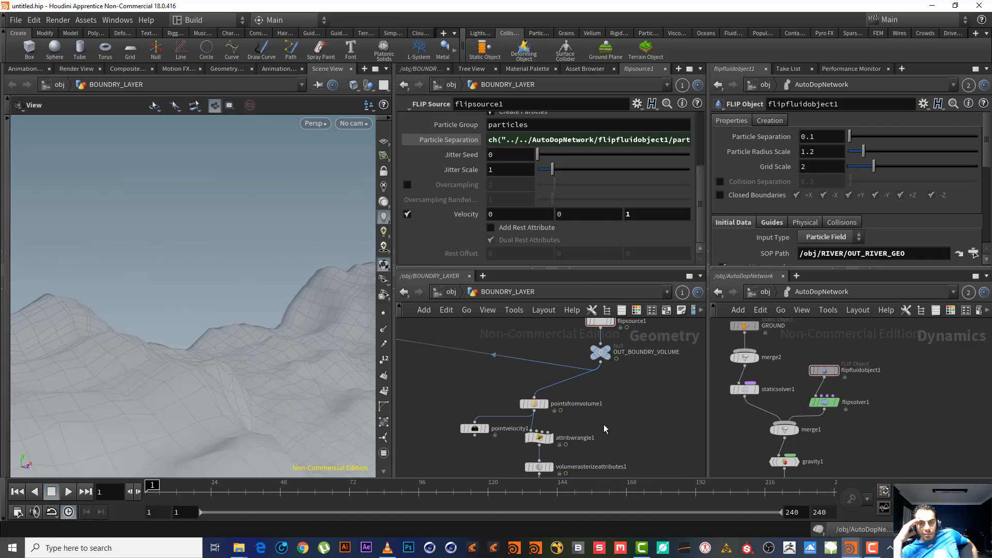
{"action": "left_click", "coordinate": [538, 438]}
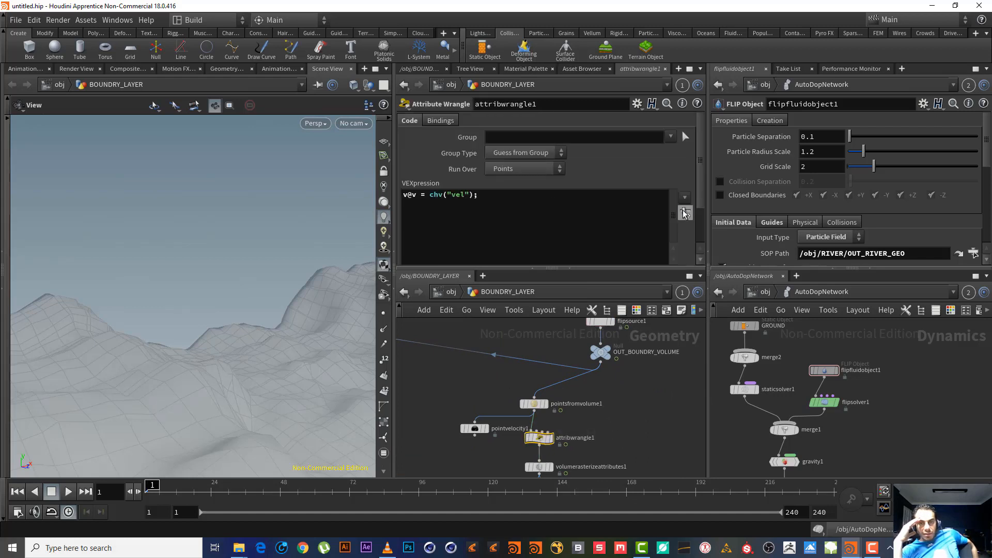
{"action": "left_click_drag", "start_coordinate": [699, 197], "coordinate": [566, 277]}
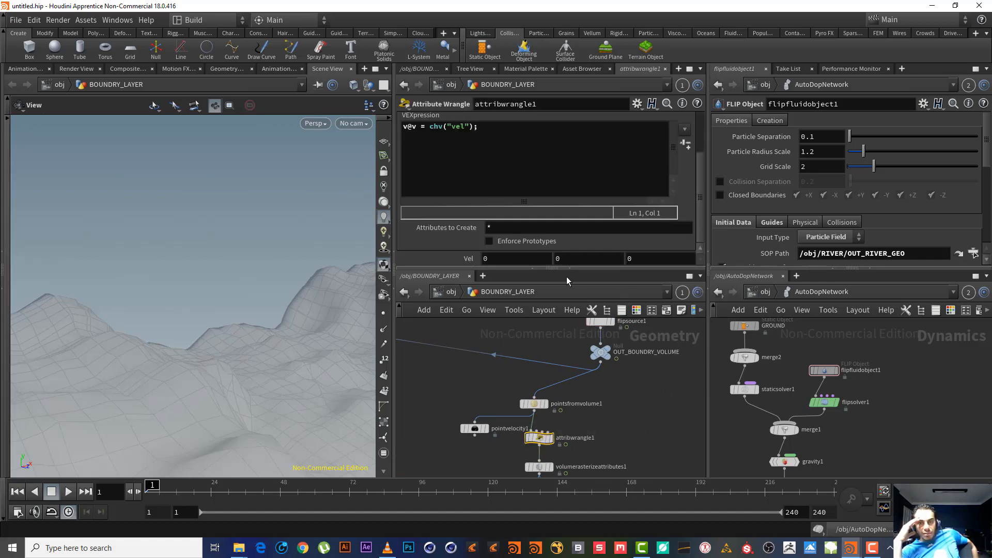
{"action": "right_click", "coordinate": [486, 258]}
{"action": "left_click", "coordinate": [562, 384]}
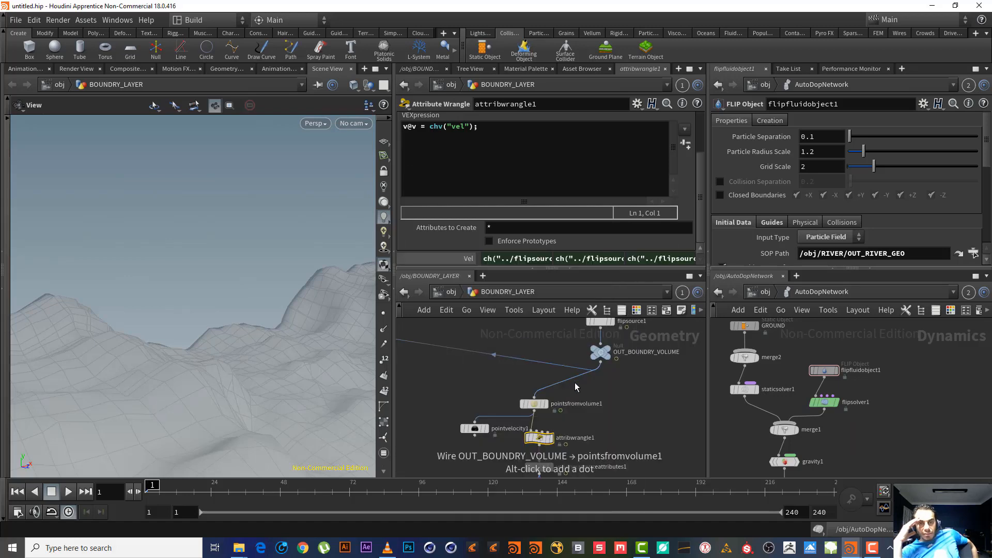
- Display attribwrangle1 and volumerasterizeattributes1 in turn and check the attributes and volumes in their node information
{"action": "mouse_move", "coordinate": [542, 440]}
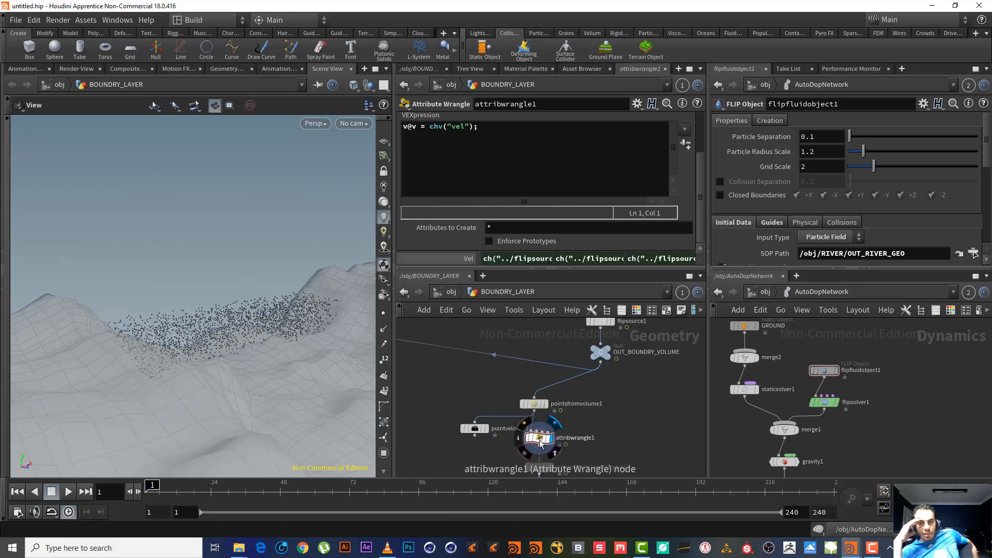
{"action": "left_click", "coordinate": [518, 438]}
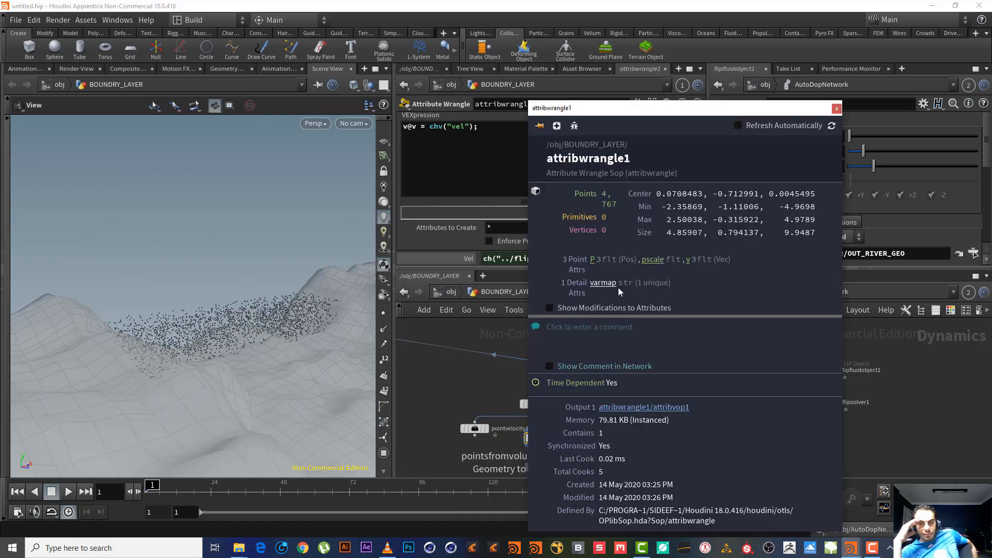
{"action": "left_click", "coordinate": [836, 109]}
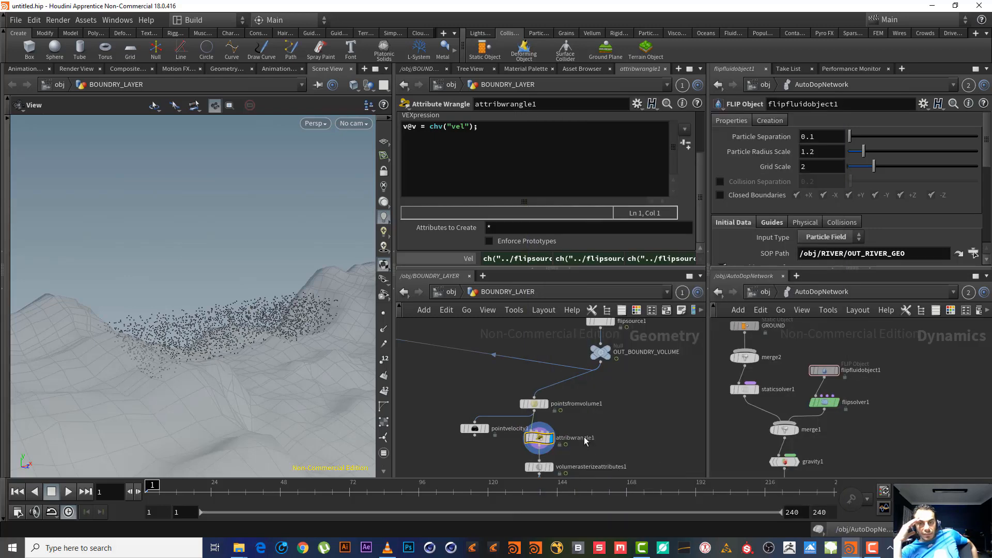
{"action": "middle_click_drag", "start_coordinate": [551, 470], "coordinate": [543, 387]}
{"action": "left_click", "coordinate": [543, 386]}
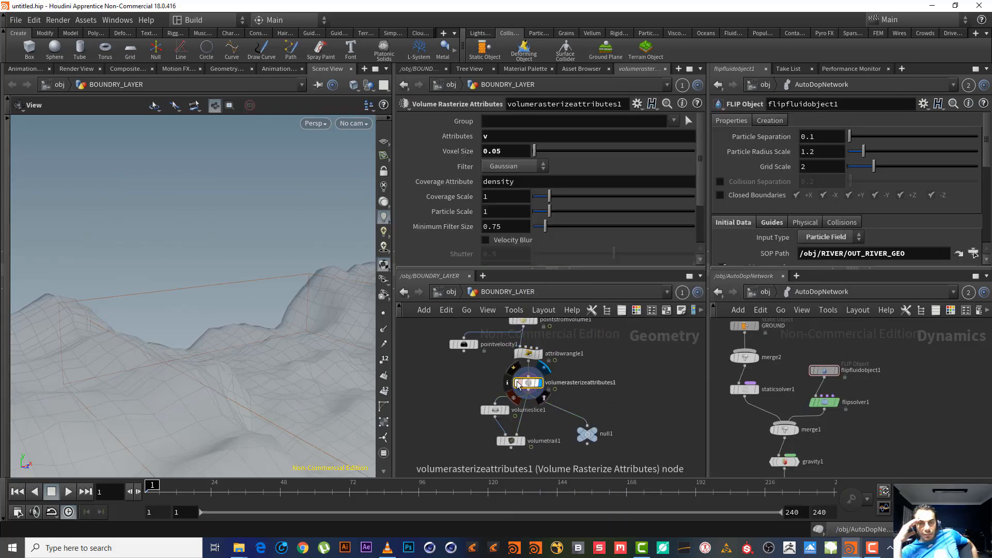
{"action": "left_click", "coordinate": [507, 383]}
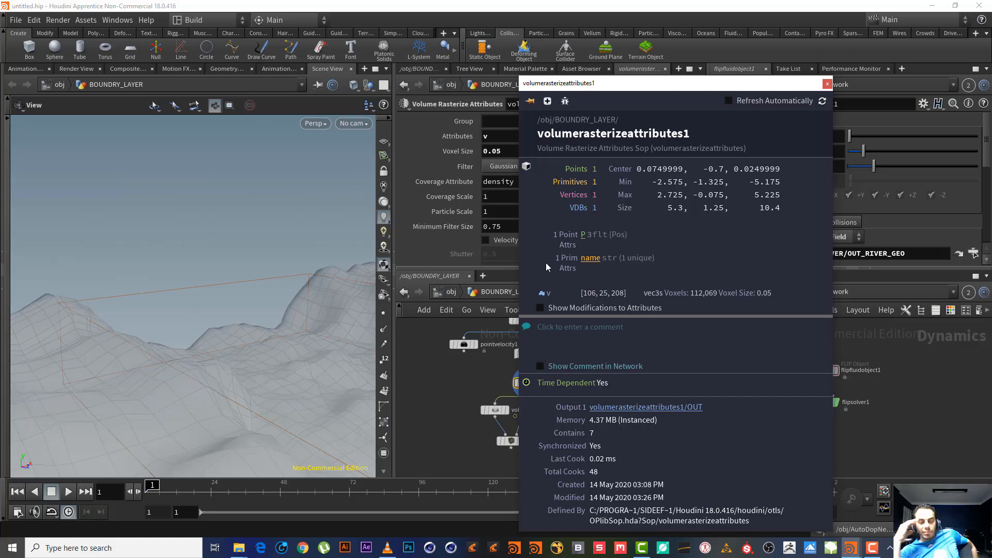
{"action": "left_click", "coordinate": [827, 84]}
- Check the volume names in the node information of OUT_BOUNDRY_VELOCITY
{"action": "middle_click_drag", "start_coordinate": [448, 384], "coordinate": [654, 459]}
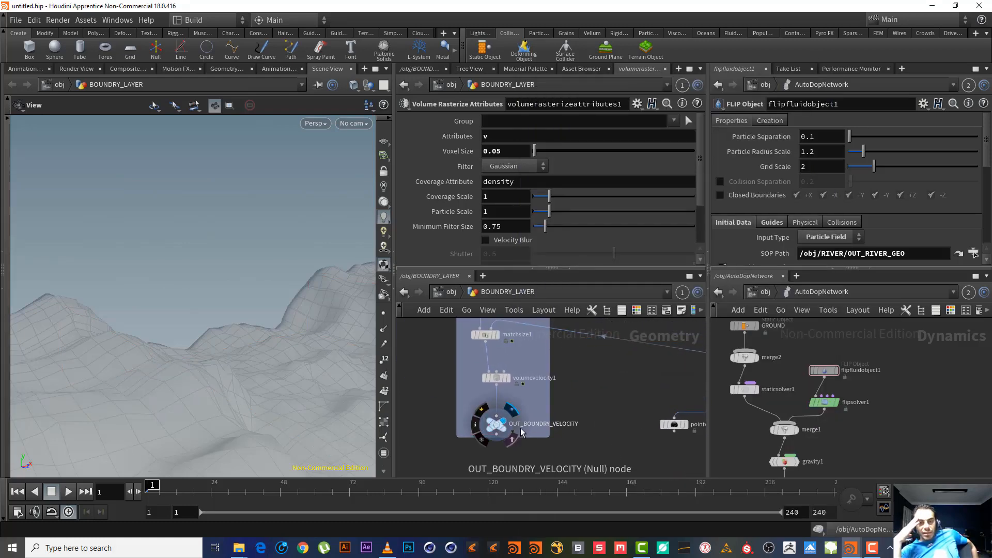
{"action": "left_click", "coordinate": [475, 427]}
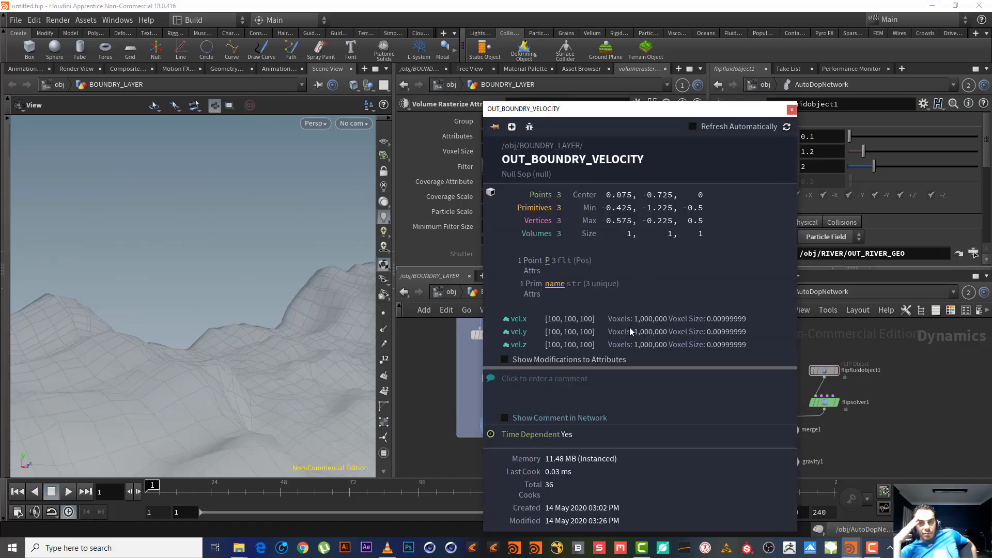
{"action": "left_click", "coordinate": [791, 110]}
- Rewire volumeslice1 and volumetrail1 to take their input from OUT_BOUNDRY_VELOCITY and display volumetrail1
{"action": "middle_click_drag", "start_coordinate": [608, 399], "coordinate": [538, 336]}
{"action": "left_click_drag", "start_coordinate": [442, 372], "coordinate": [542, 434]}
{"action": "left_click", "coordinate": [665, 461]}
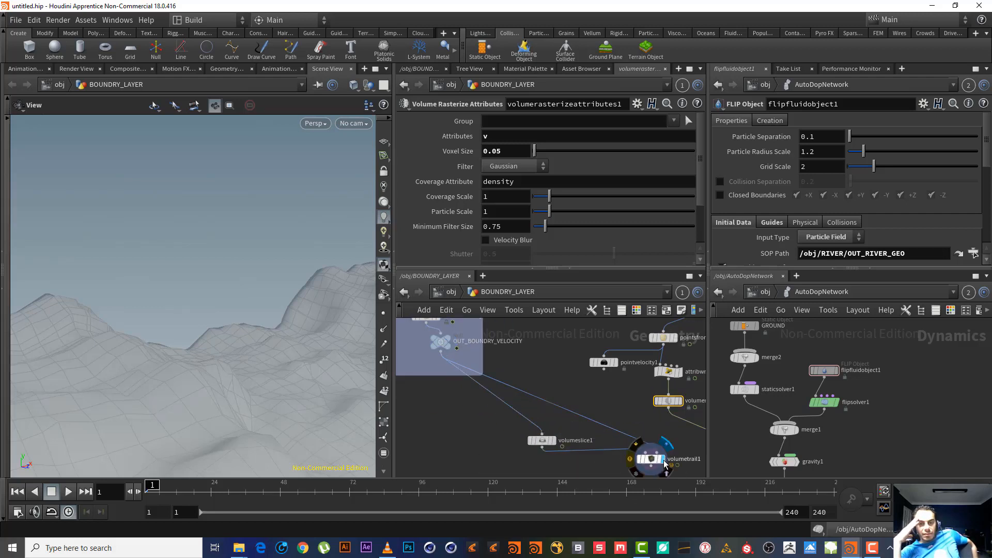
{"action": "left_click_drag", "start_coordinate": [262, 310], "coordinate": [310, 336]}
{"action": "middle_click_drag", "start_coordinate": [664, 433], "coordinate": [586, 399]}
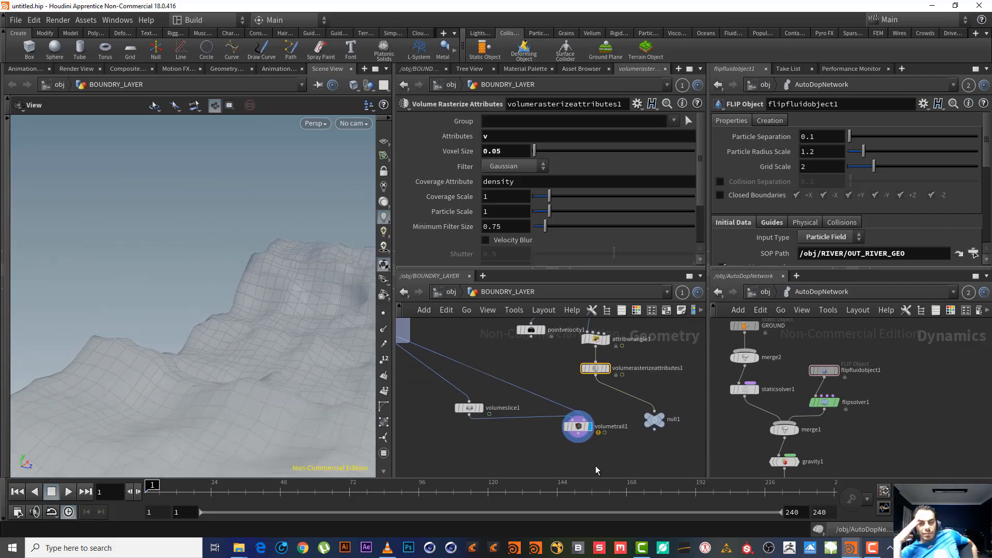
- Move volumeslice1 and volumetrail1 together to beneath OUT_BOUNDRY_VELOCITY, away from the rasterize chain
{"action": "left_click_drag", "start_coordinate": [595, 463], "coordinate": [457, 391]}
{"action": "middle_click_drag", "start_coordinate": [574, 396], "coordinate": [663, 415]}
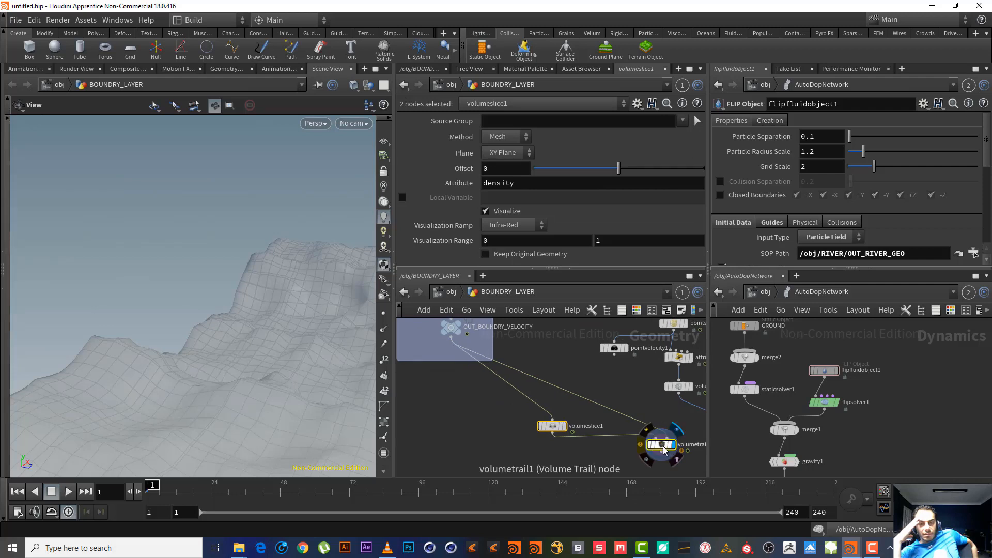
{"action": "left_click_drag", "start_coordinate": [674, 443], "coordinate": [480, 416]}
{"action": "middle_click_drag", "start_coordinate": [594, 382], "coordinate": [487, 452]}
- Delete attribwrangle1 and insert pointvelocity1 on the wire between pointsfromvolume1 and volumerasterizeattributes1
{"action": "left_click", "coordinate": [571, 426]}
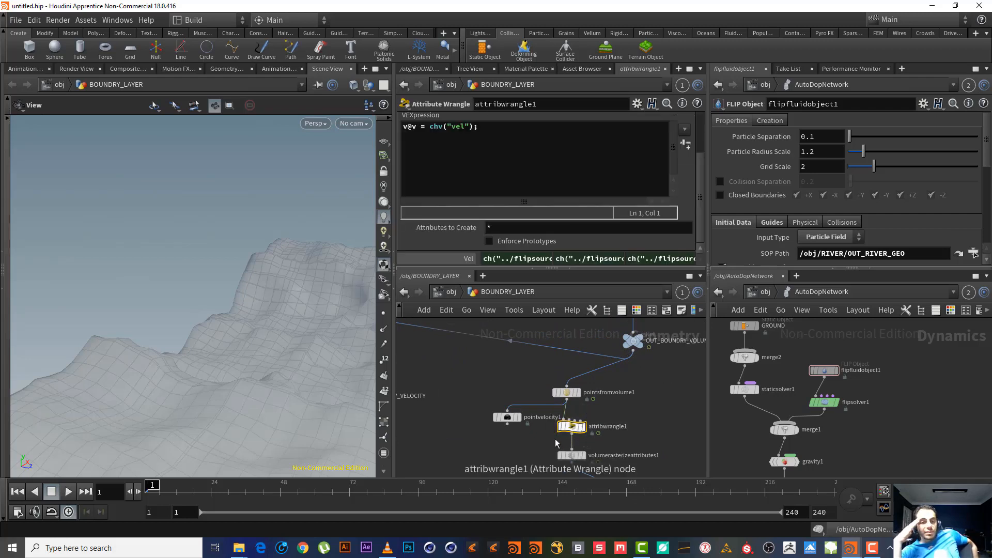
{"action": "key", "text": "Delete"}
{"action": "left_click_drag", "start_coordinate": [507, 417], "coordinate": [571, 425]}
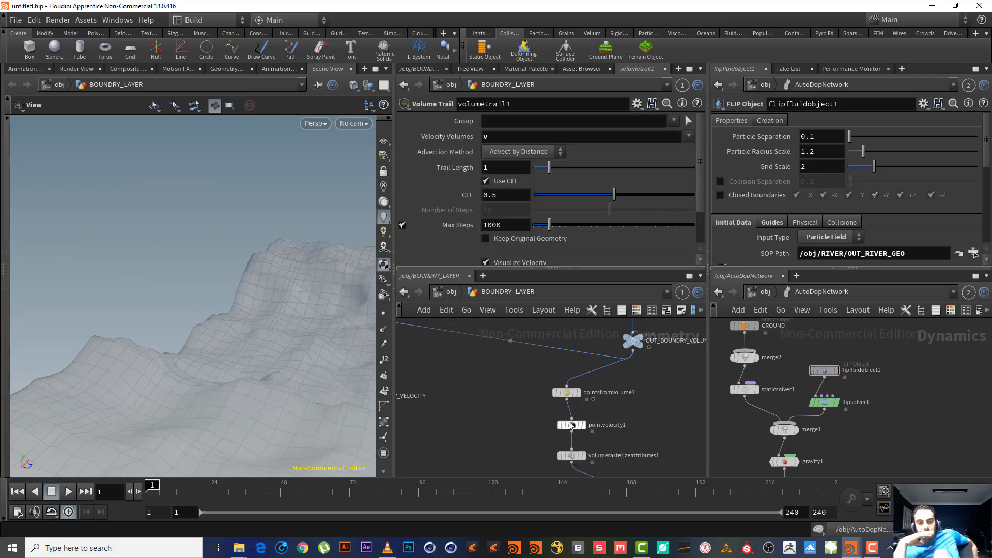
- Disable the Velocity parameter on flipsource1
{"action": "middle_click_drag", "start_coordinate": [637, 389], "coordinate": [582, 445]}
{"action": "left_click", "coordinate": [575, 366]}
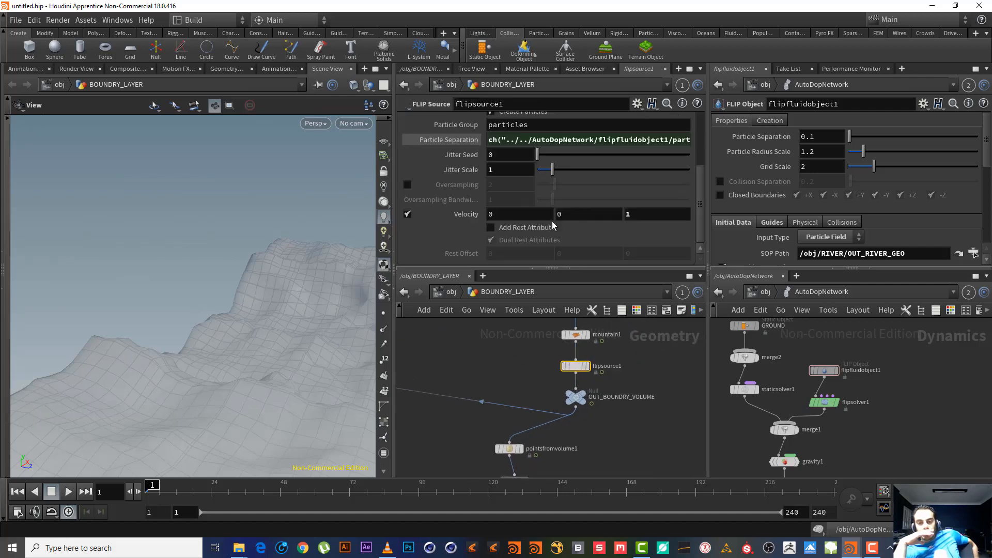
{"action": "left_click", "coordinate": [407, 214]}
- Align null1 beneath volumerasterizeattributes1 and rename it OUT_BOUNDRY_VEL
{"action": "middle_click_drag", "start_coordinate": [594, 439], "coordinate": [563, 347]}
{"action": "middle_click_drag", "start_coordinate": [597, 448], "coordinate": [616, 393]}
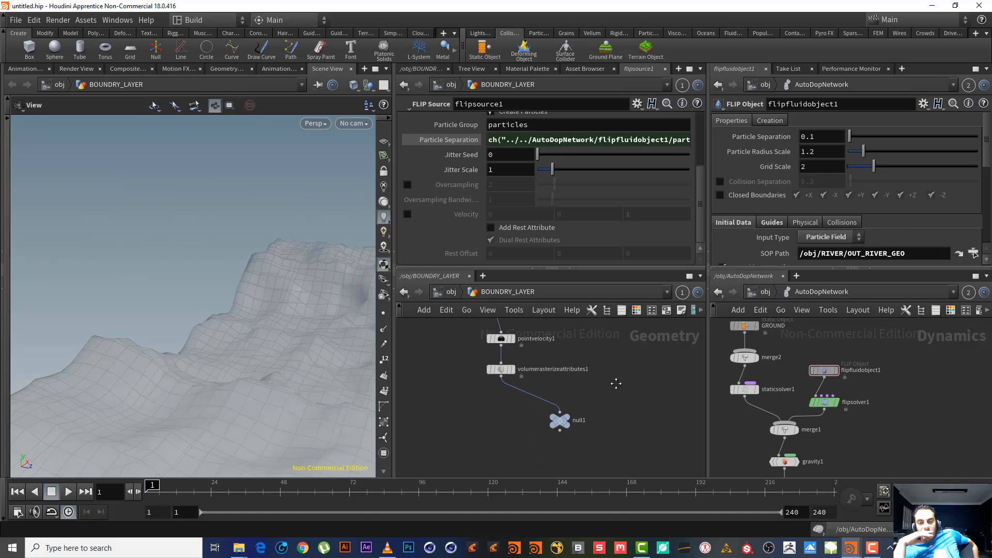
{"action": "left_click_drag", "start_coordinate": [572, 424], "coordinate": [515, 411]}
{"action": "double_click", "coordinate": [521, 405]}
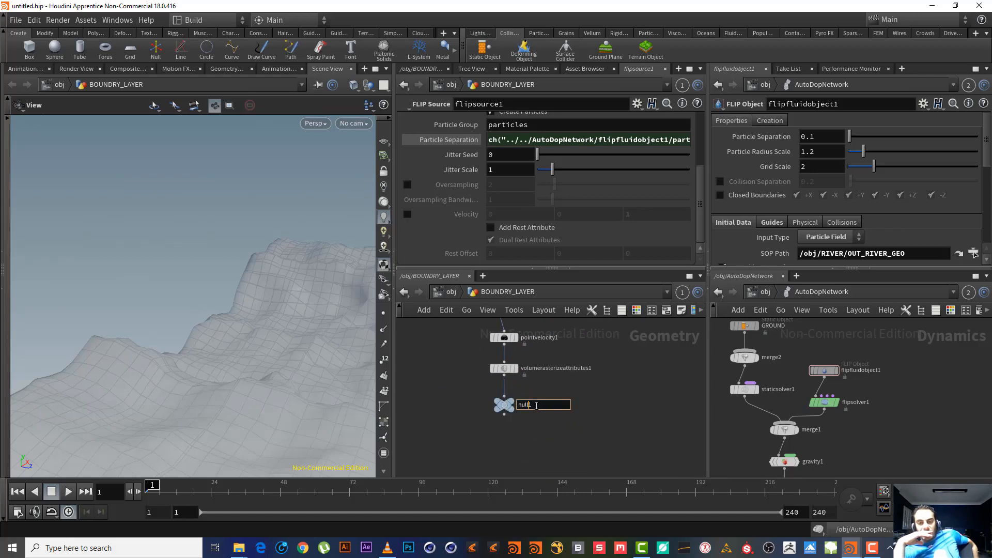
{"action": "type", "text": "OUT_BOUND"}
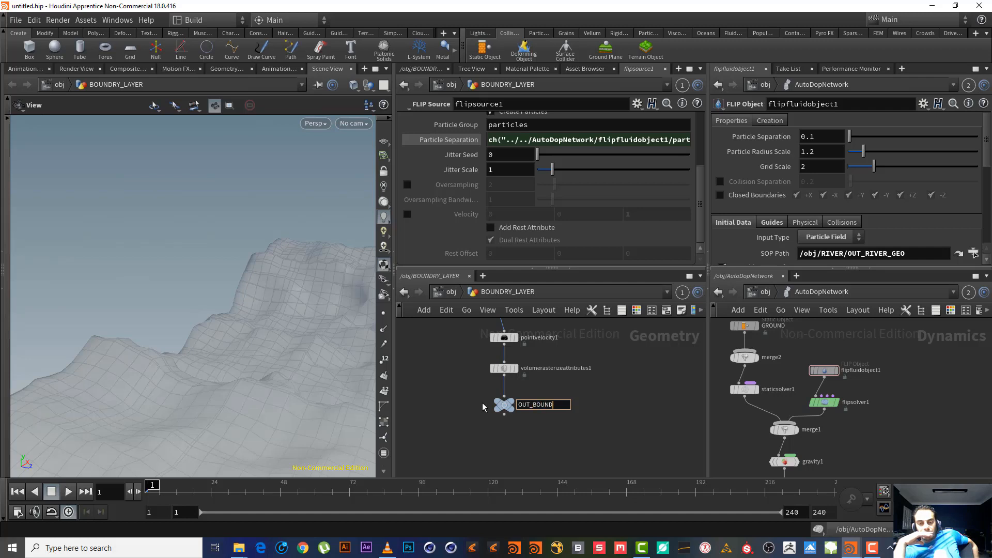
{"action": "type", "text": "RY_LAYER"}
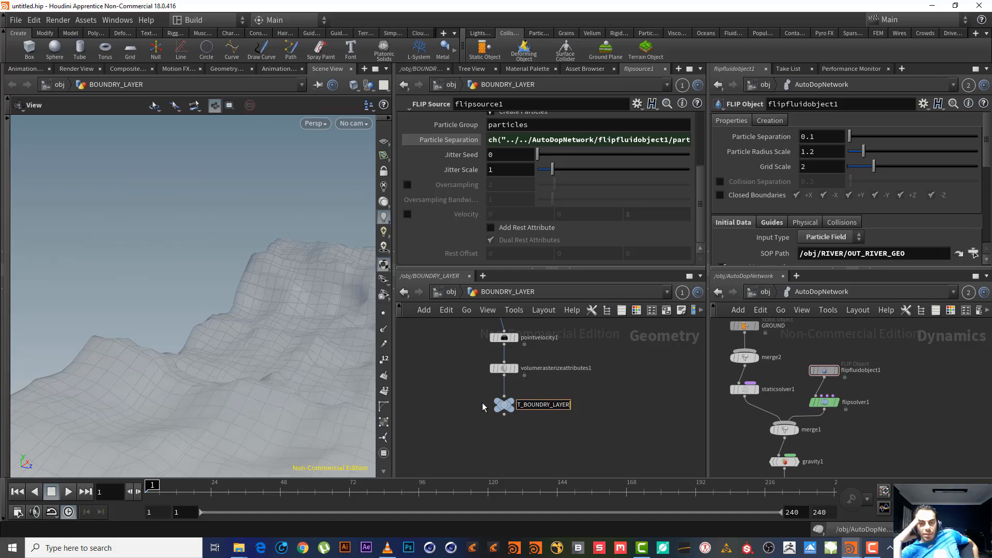
{"action": "key", "text": "BackSpace"}
{"action": "key", "text": "BackSpace"}
{"action": "key", "text": "BackSpace"}
{"action": "key", "text": "BackSpace"}
{"action": "key", "text": "BackSpace"}
{"action": "type", "text": "VEL"}
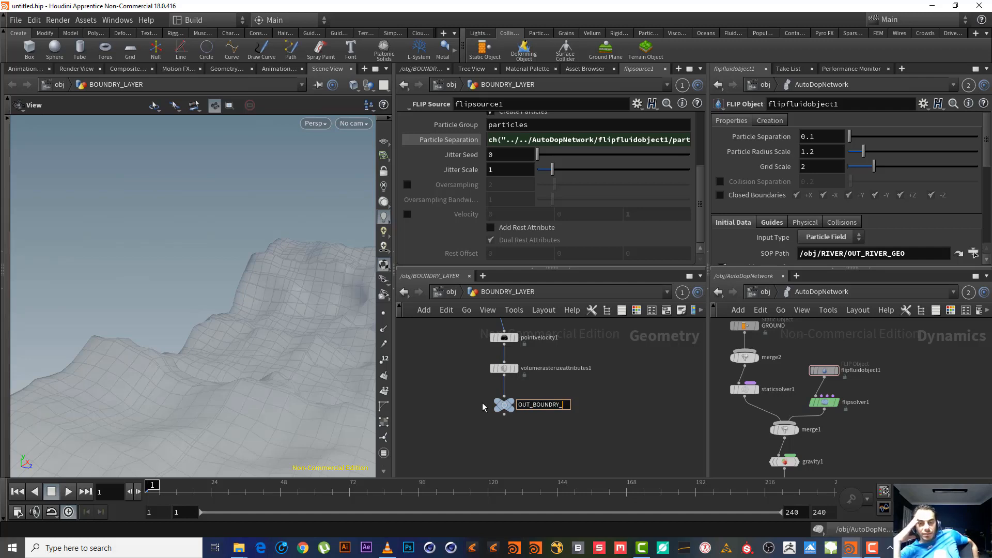
{"action": "key", "text": "Return"}
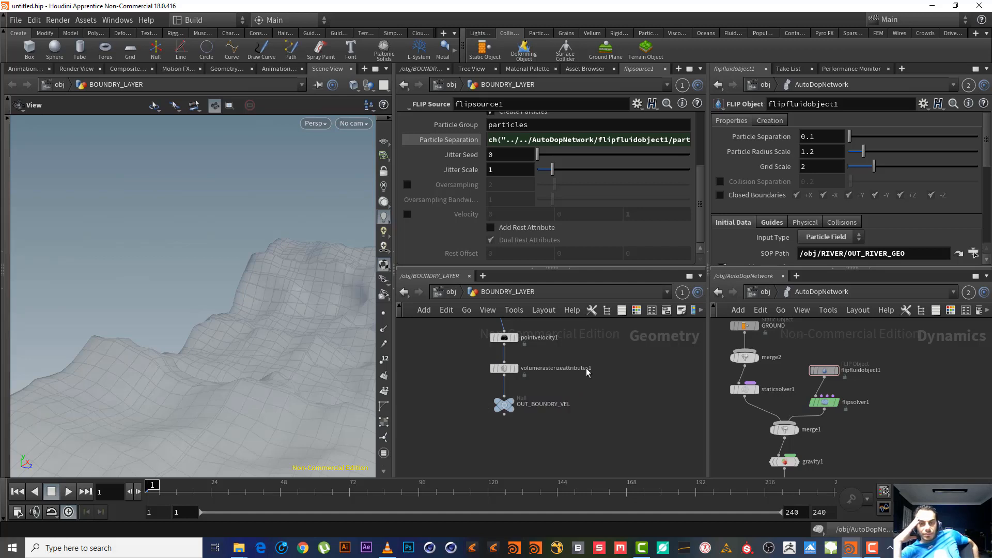
- Set flipsolver1's Velocity Volume to the OUT_BOUNDRY_VEL null in BOUNDRY_LAYER
{"action": "mouse_move", "coordinate": [990, 158]}
{"action": "left_mouse_down"}
{"action": "mouse_move", "coordinate": [988, 233]}
{"action": "mouse_move", "coordinate": [991, 164]}
{"action": "left_mouse_up"}
{"action": "left_click", "coordinate": [824, 402]}
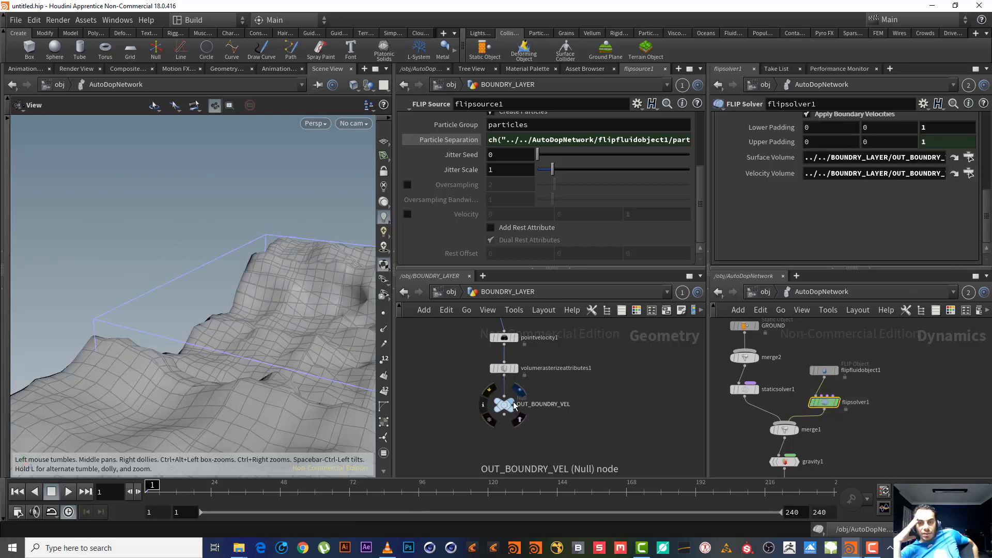
{"action": "left_click_drag", "start_coordinate": [504, 404], "coordinate": [843, 178]}
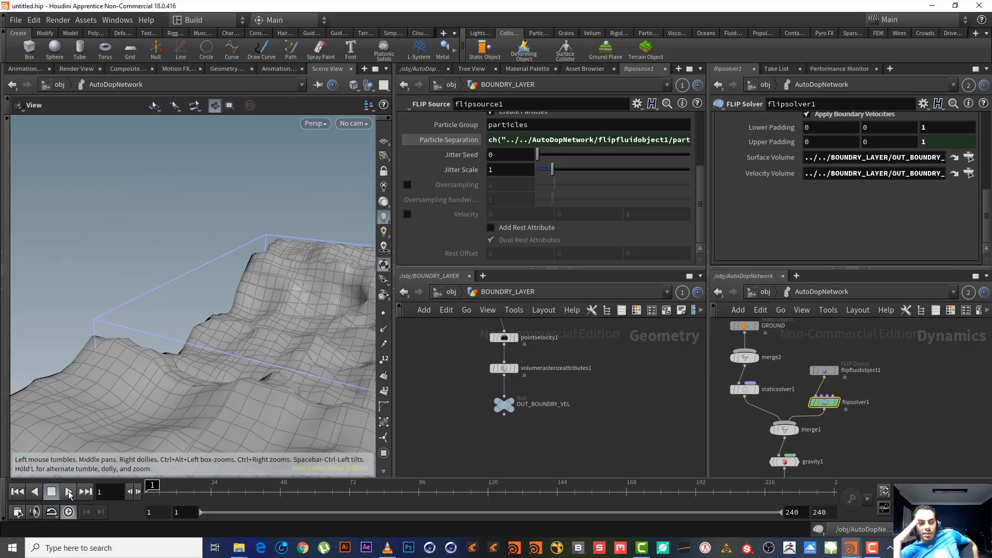
- Play the FLIP simulation from frame 1 to about frame 23 and stop playback
{"action": "left_click", "coordinate": [68, 492]}
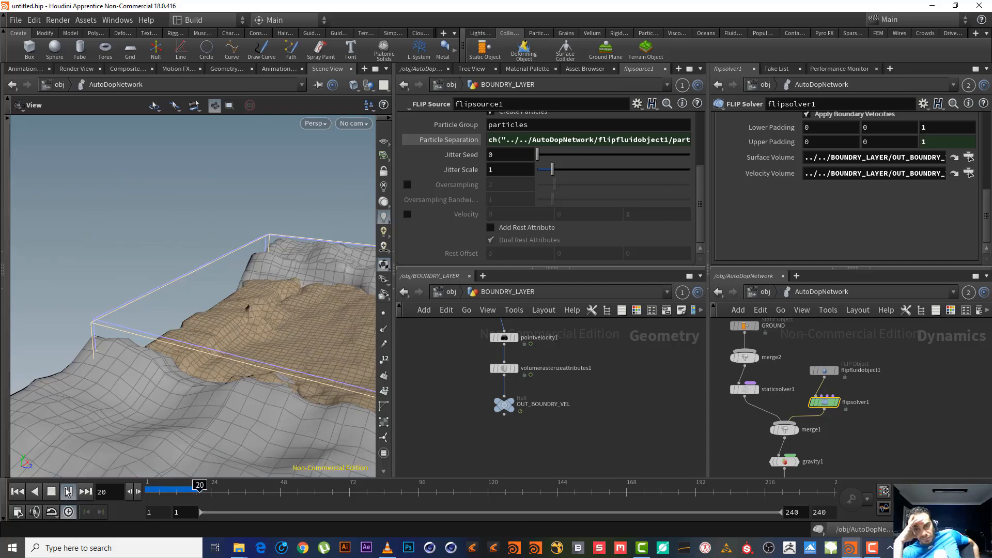
{"action": "left_click", "coordinate": [68, 492]}
{"action": "key", "text": "Escape"}
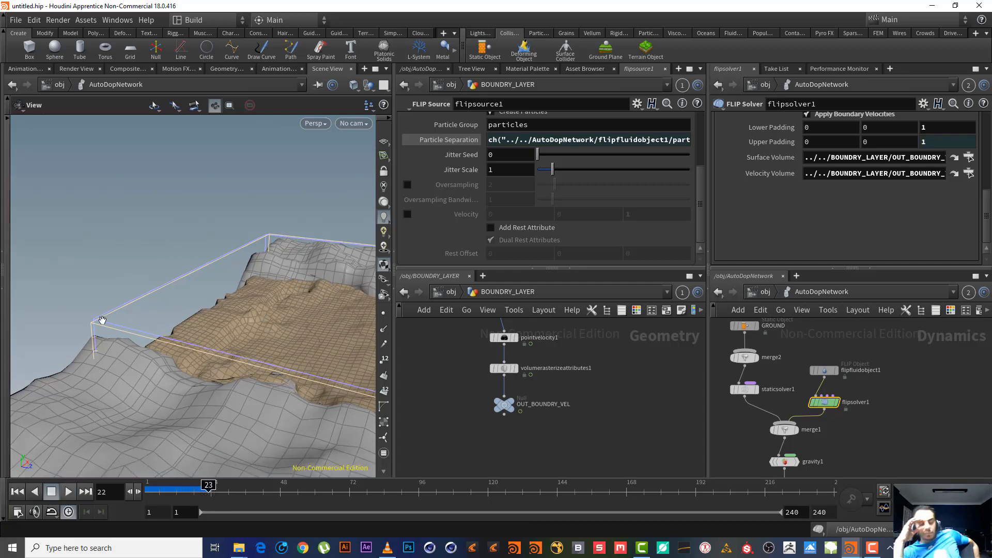
- Examine the simulated river surface from several angles, especially where it meets the terrain and the boundary box's edges
{"action": "middle_click_drag", "start_coordinate": [289, 338], "coordinate": [77, 327]}
{"action": "right_click_drag", "start_coordinate": [77, 328], "coordinate": [29, 346]}
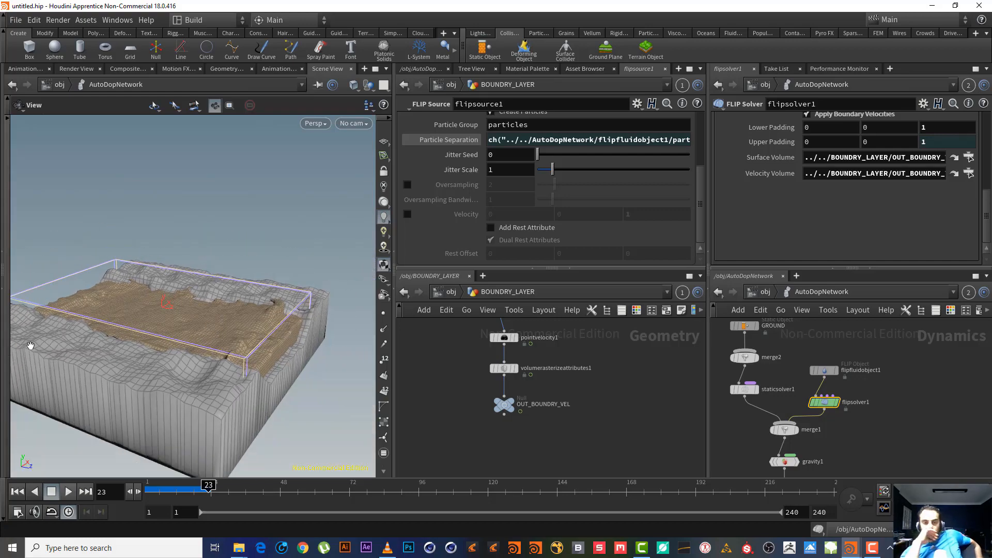
{"action": "left_click_drag", "start_coordinate": [273, 327], "coordinate": [247, 338]}
{"action": "left_click_drag", "start_coordinate": [176, 316], "coordinate": [202, 341]}
{"action": "middle_click_drag", "start_coordinate": [189, 306], "coordinate": [216, 350]}
{"action": "right_click_drag", "start_coordinate": [245, 342], "coordinate": [379, 332]}
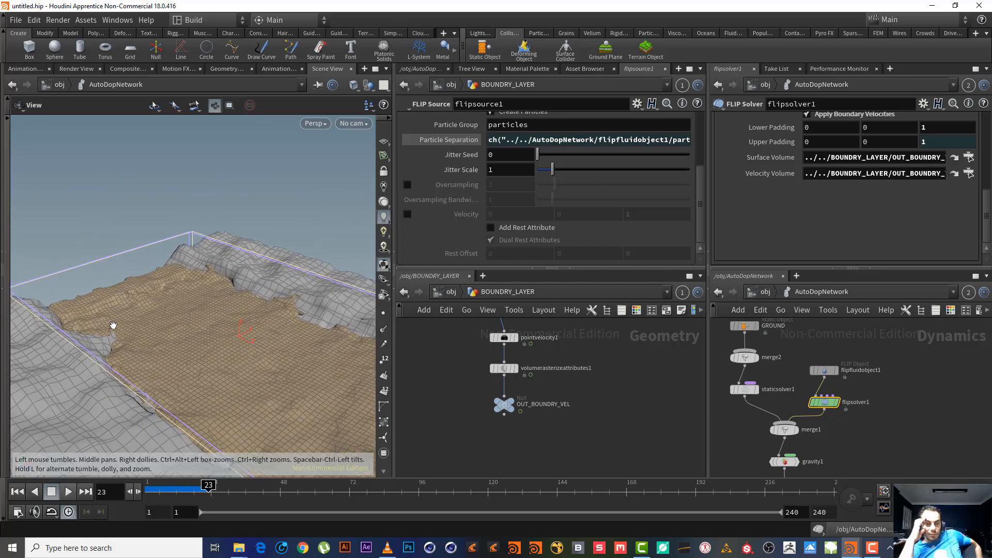
{"action": "left_click_drag", "start_coordinate": [114, 325], "coordinate": [167, 268]}
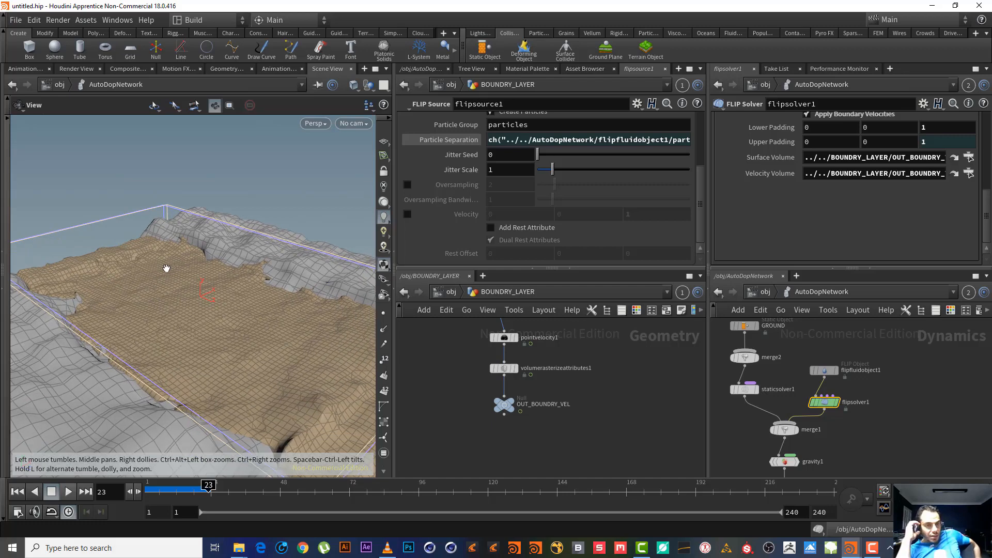
{"action": "left_click_drag", "start_coordinate": [162, 289], "coordinate": [268, 275]}
{"action": "middle_click_drag", "start_coordinate": [151, 257], "coordinate": [195, 348]}
{"action": "mouse_move", "coordinate": [195, 348]}
{"action": "left_mouse_down"}
{"action": "mouse_move", "coordinate": [184, 361]}
{"action": "mouse_move", "coordinate": [195, 359]}
{"action": "left_mouse_up"}
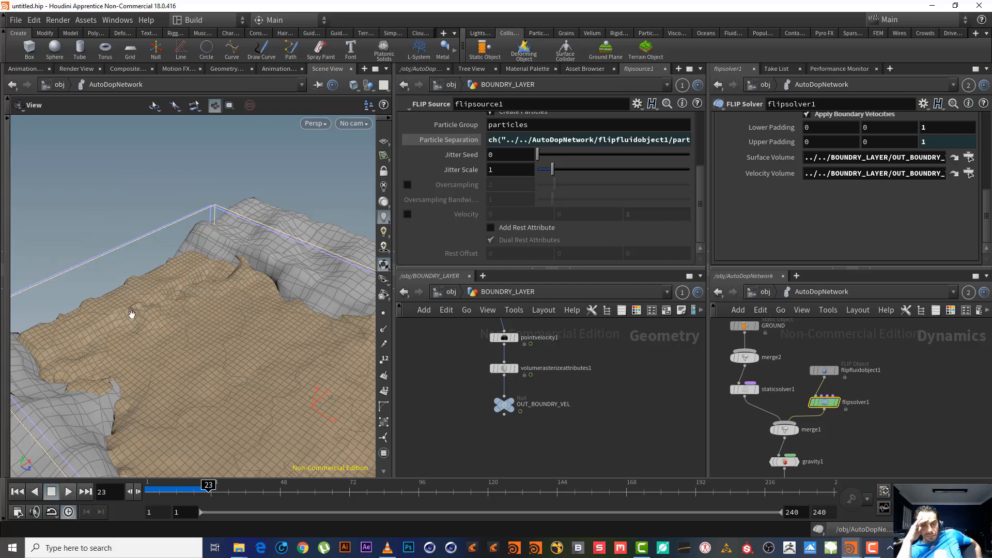
- Continue the FLIP simulation from frame 23 to about frame 30 and examine the river surface from low and overhead angles
{"action": "mouse_move", "coordinate": [198, 308]}
{"action": "left_mouse_down"}
{"action": "mouse_move", "coordinate": [195, 295]}
{"action": "mouse_move", "coordinate": [179, 310]}
{"action": "left_mouse_up"}
{"action": "left_click_drag", "start_coordinate": [212, 349], "coordinate": [87, 345]}
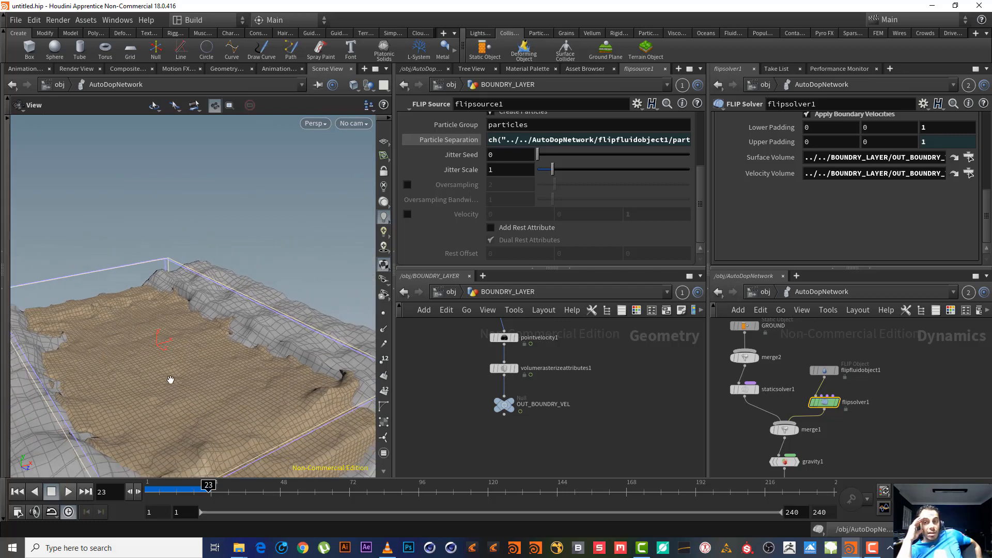
{"action": "left_click_drag", "start_coordinate": [170, 380], "coordinate": [92, 532]}
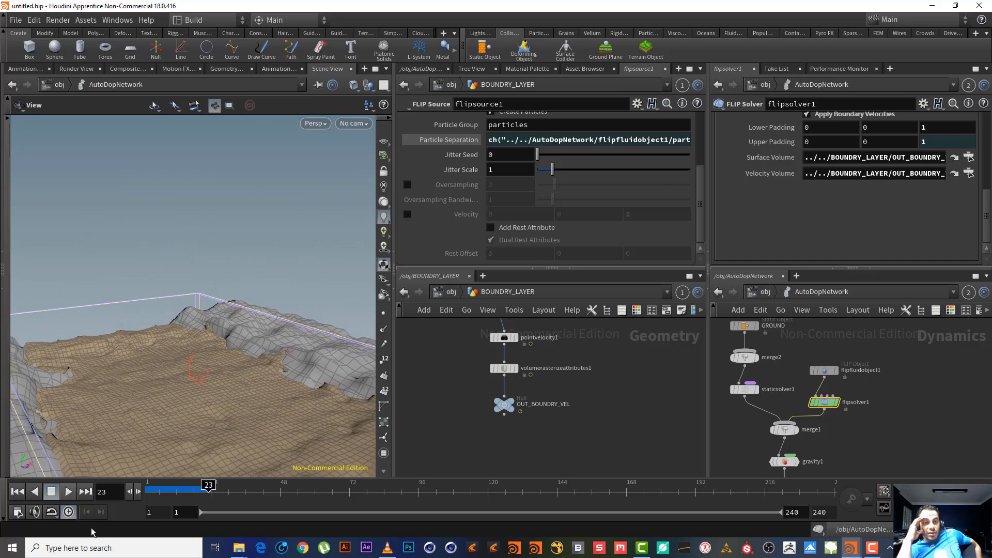
{"action": "left_click", "coordinate": [73, 492]}
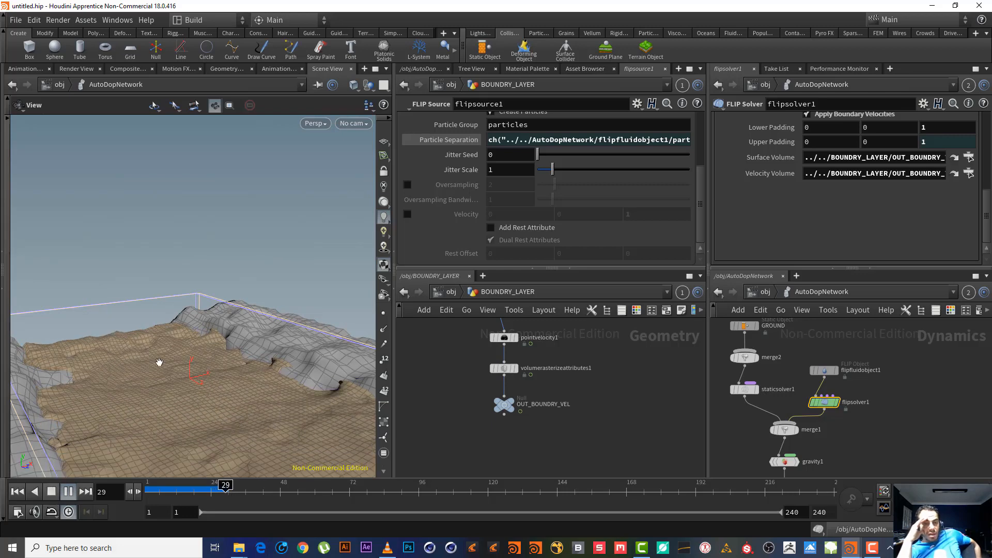
{"action": "middle_click_drag", "start_coordinate": [161, 397], "coordinate": [169, 375]}
{"action": "left_click_drag", "start_coordinate": [168, 374], "coordinate": [154, 408]}
{"action": "middle_click_drag", "start_coordinate": [164, 390], "coordinate": [189, 264]}
{"action": "left_click_drag", "start_coordinate": [192, 368], "coordinate": [191, 379]}
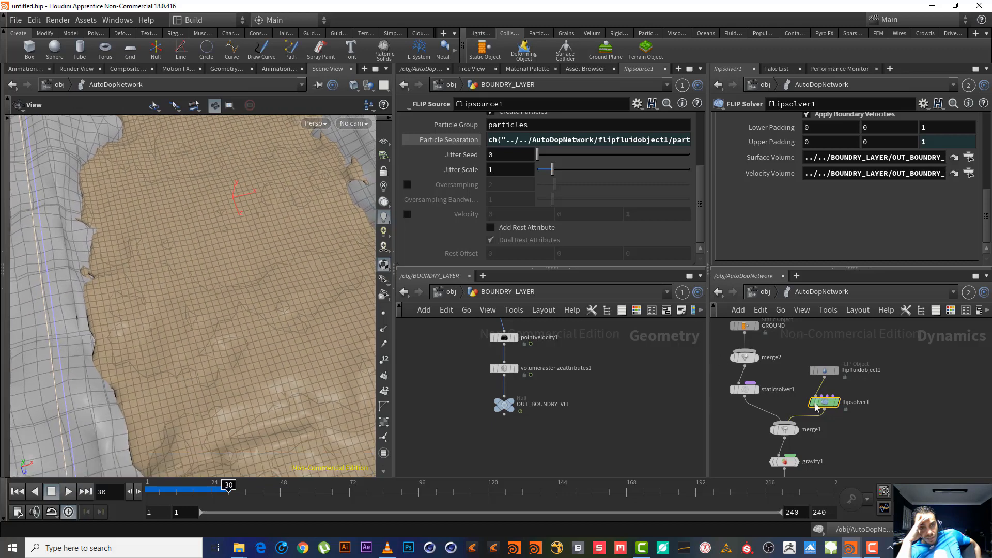
- Show flipfluidobject1's Particles guide in place of its Surface guide
{"action": "scroll", "coordinate": [836, 133], "scroll_direction": "up", "scroll_amount": 5}
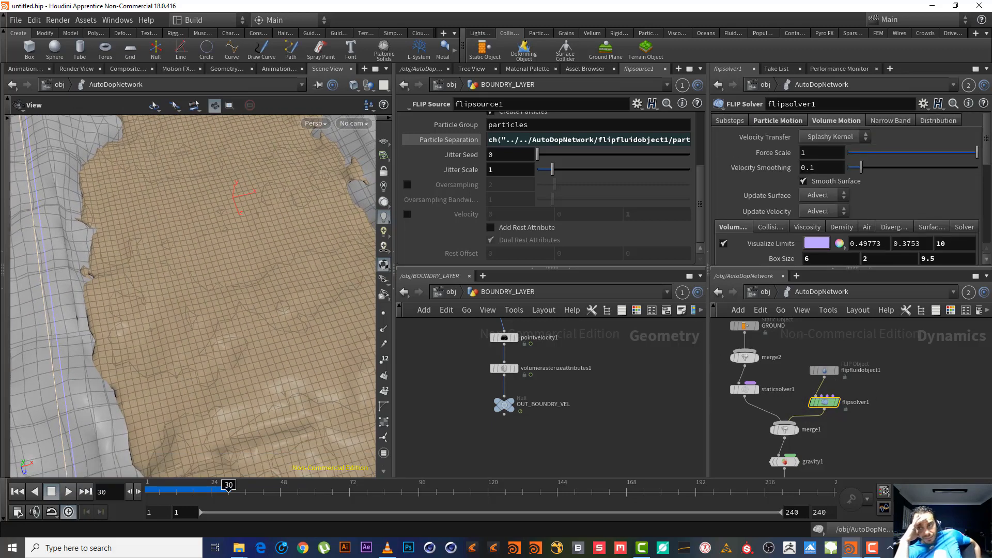
{"action": "mouse_move", "coordinate": [986, 151]}
{"action": "left_mouse_down"}
{"action": "mouse_move", "coordinate": [986, 181]}
{"action": "mouse_move", "coordinate": [988, 135]}
{"action": "left_mouse_up"}
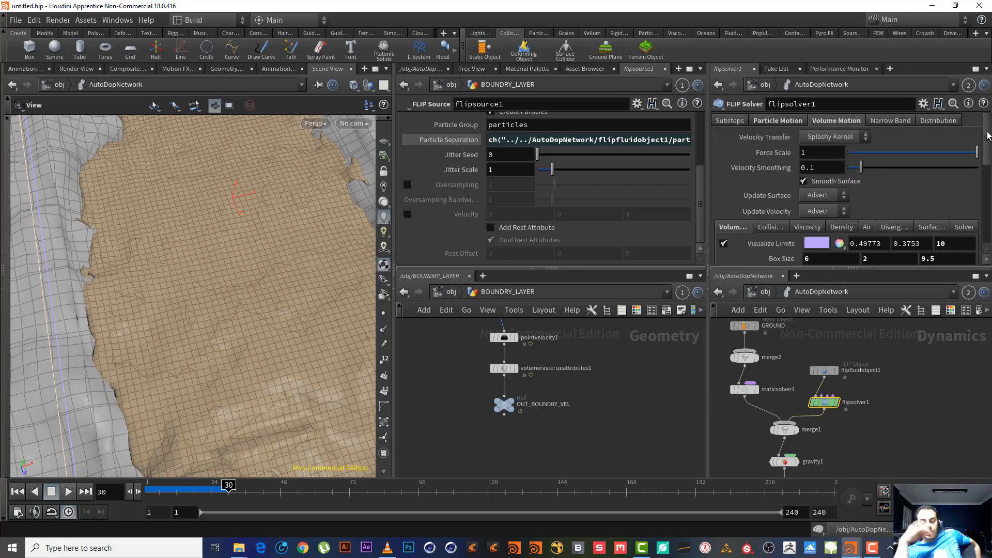
{"action": "left_click", "coordinate": [825, 370]}
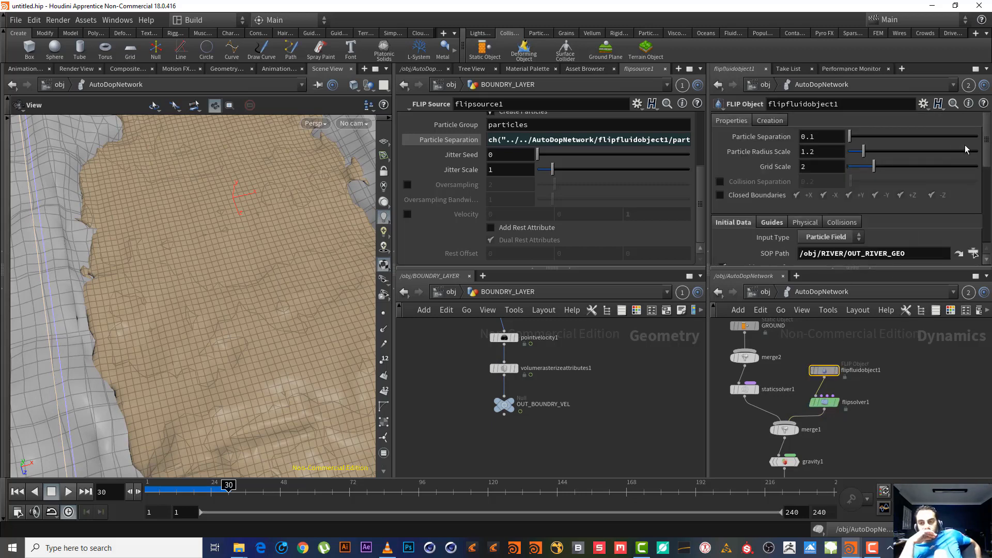
{"action": "mouse_move", "coordinate": [989, 144]}
{"action": "left_mouse_down"}
{"action": "mouse_move", "coordinate": [990, 179]}
{"action": "mouse_move", "coordinate": [987, 141]}
{"action": "left_mouse_up"}
{"action": "scroll", "coordinate": [716, 138], "scroll_direction": "down", "scroll_amount": 3}
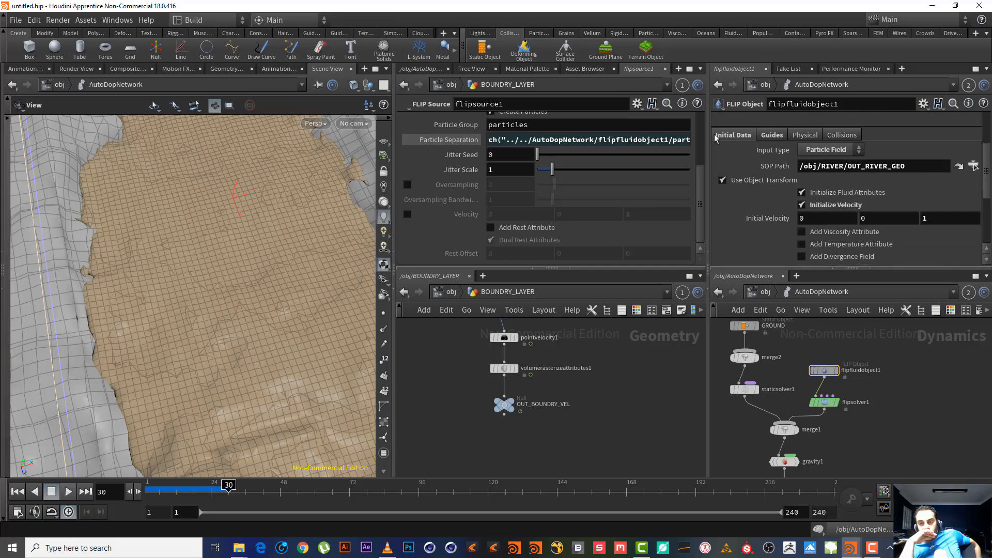
{"action": "left_click", "coordinate": [772, 135]}
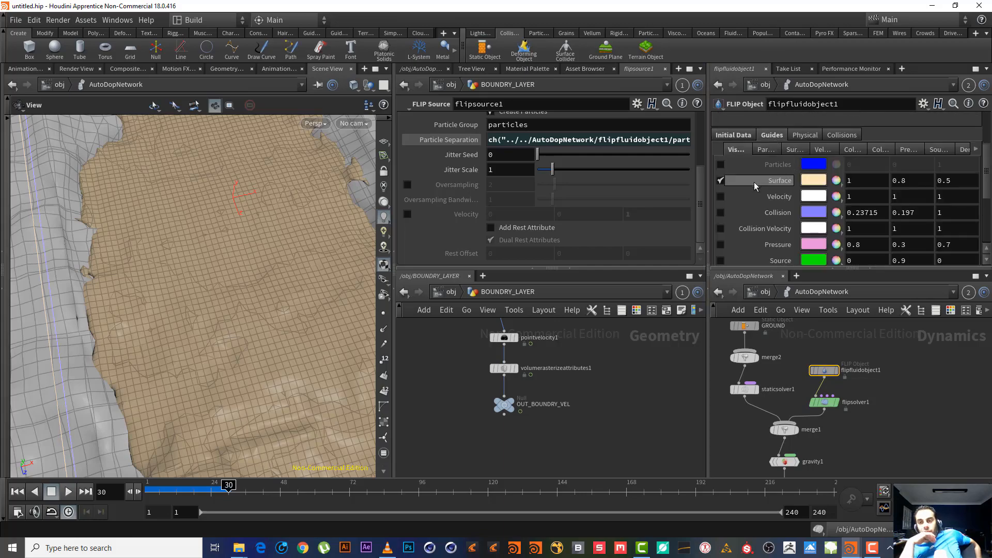
{"action": "left_click", "coordinate": [721, 180]}
{"action": "left_click", "coordinate": [721, 181]}
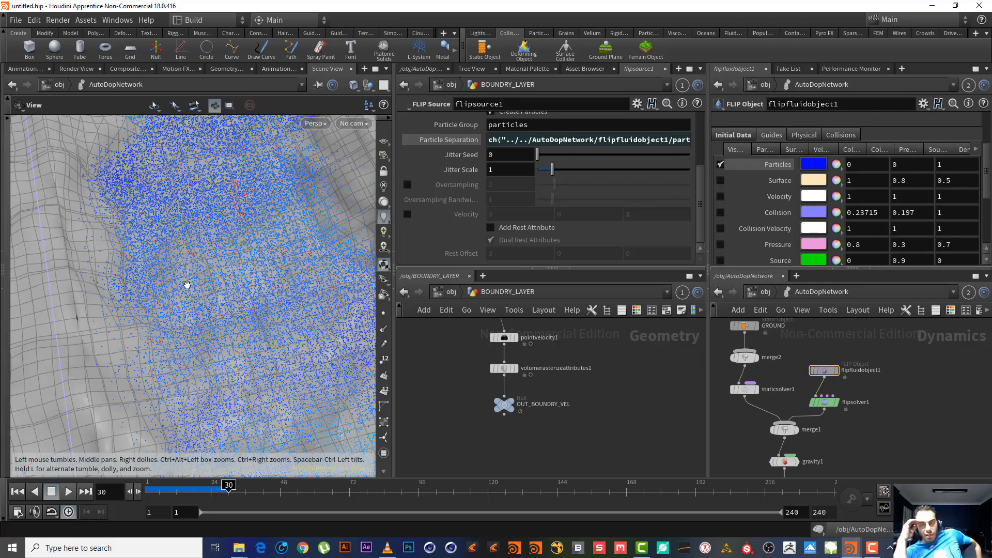
- Examine the fluid particles around the river's end and continue the simulation to about frame 41
{"action": "left_click_drag", "start_coordinate": [187, 284], "coordinate": [234, 246]}
{"action": "right_click_drag", "start_coordinate": [234, 246], "coordinate": [231, 287]}
{"action": "left_click_drag", "start_coordinate": [232, 288], "coordinate": [230, 315]}
{"action": "right_click_drag", "start_coordinate": [230, 315], "coordinate": [207, 258]}
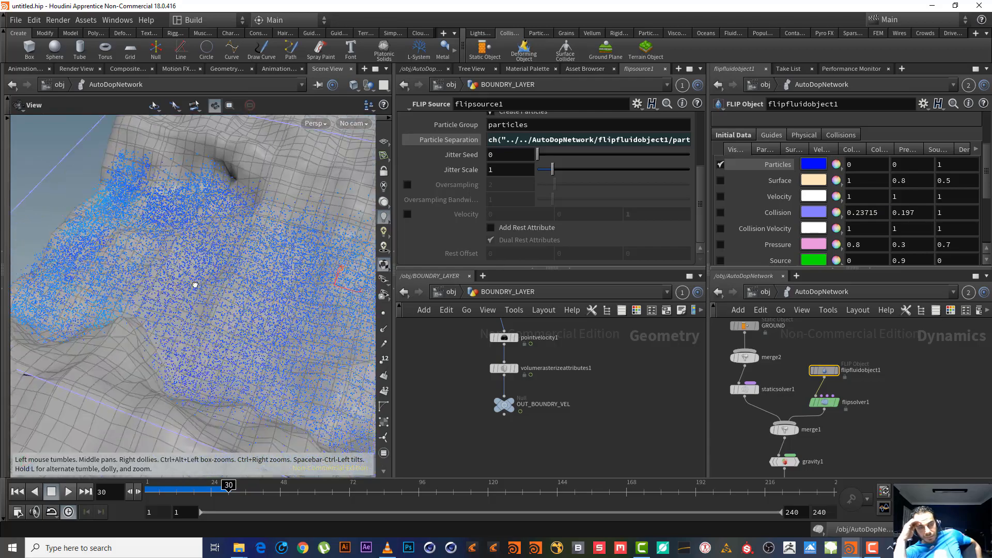
{"action": "left_click_drag", "start_coordinate": [207, 258], "coordinate": [177, 306]}
{"action": "middle_click_drag", "start_coordinate": [160, 251], "coordinate": [216, 350]}
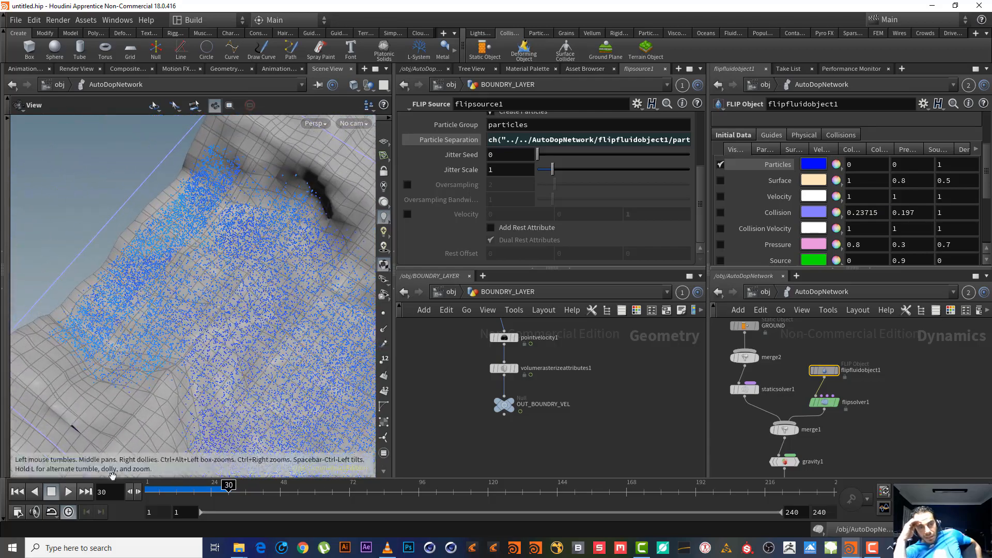
{"action": "left_click", "coordinate": [72, 492]}
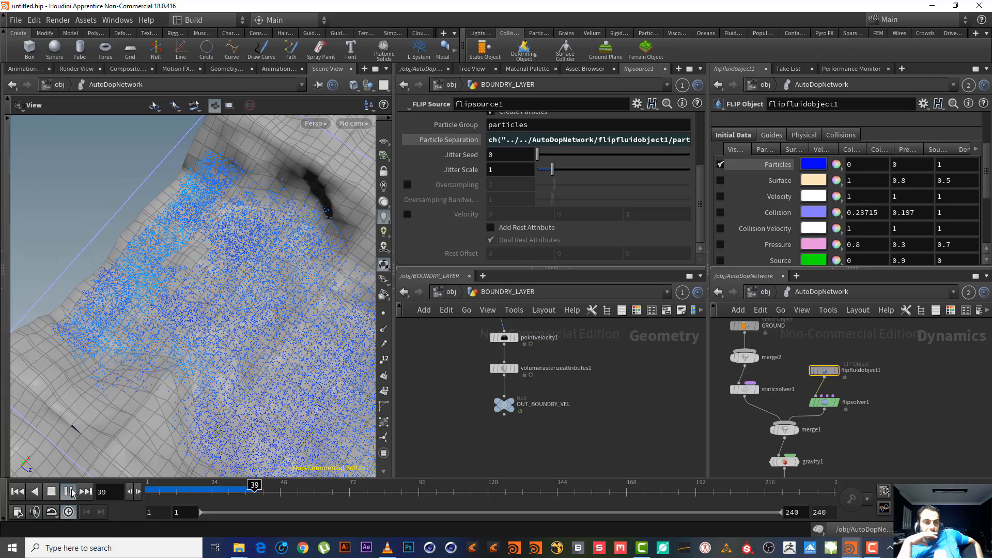
{"action": "left_click", "coordinate": [68, 491]}
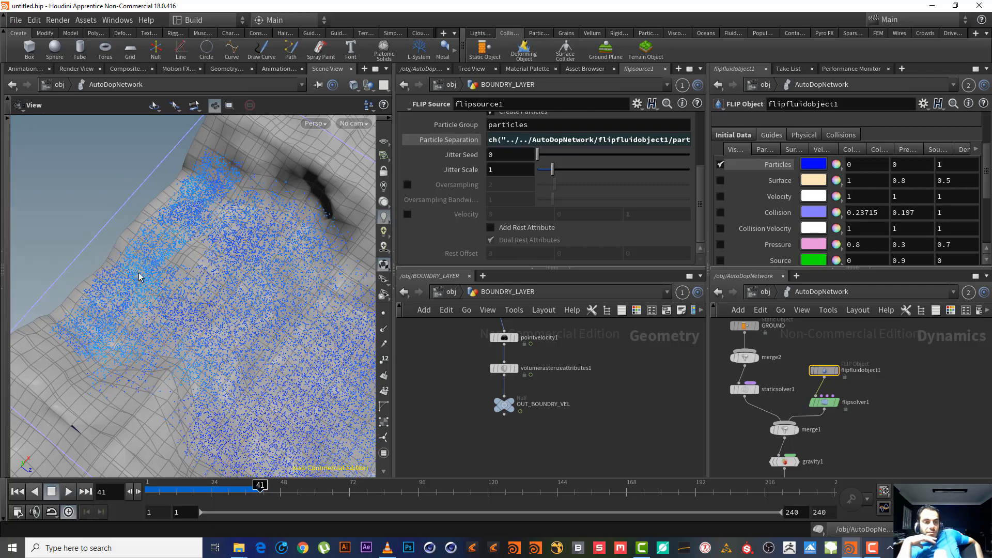
- Return to frame 1, reposition pointvelocity1 in the BOUNDRY_LAYER network and enable its Add Velocity of 0, 0, 1
{"action": "left_click", "coordinate": [17, 492]}
{"action": "middle_click_drag", "start_coordinate": [468, 352], "coordinate": [455, 436]}
{"action": "middle_click_drag", "start_coordinate": [565, 406], "coordinate": [589, 367]}
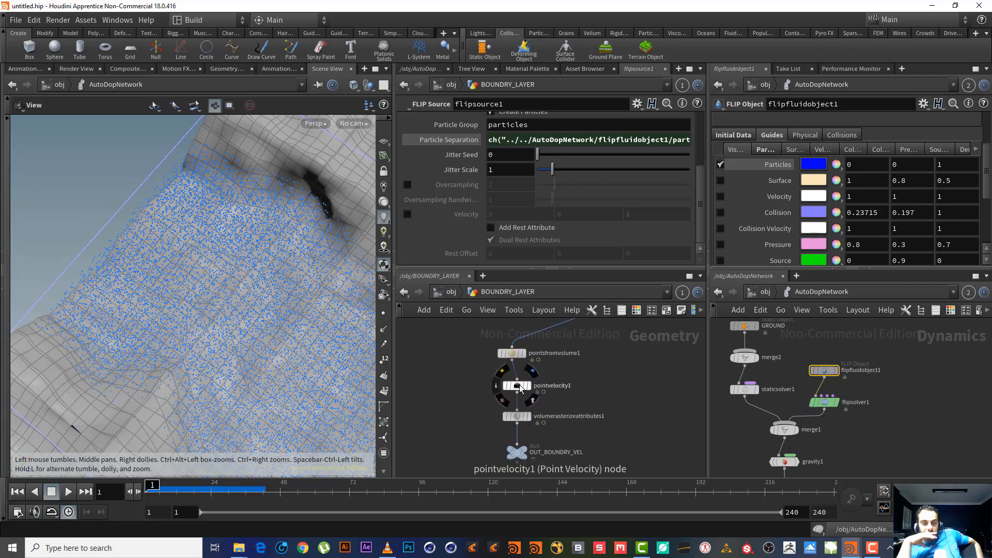
{"action": "left_click_drag", "start_coordinate": [521, 388], "coordinate": [449, 389]}
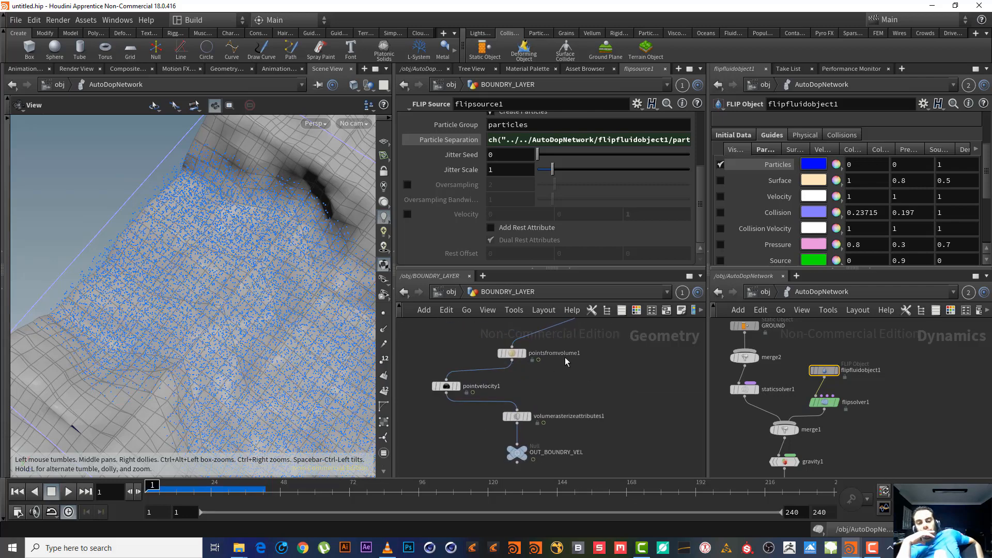
{"action": "mouse_move", "coordinate": [565, 361]}
{"action": "middle_mouse_down"}
{"action": "mouse_move", "coordinate": [556, 362]}
{"action": "mouse_move", "coordinate": [580, 348]}
{"action": "middle_mouse_up"}
{"action": "mouse_move", "coordinate": [548, 440]}
{"action": "left_mouse_down"}
{"action": "mouse_move", "coordinate": [485, 365]}
{"action": "mouse_move", "coordinate": [502, 398]}
{"action": "mouse_move", "coordinate": [499, 423]}
{"action": "left_mouse_up"}
{"action": "left_click_drag", "start_coordinate": [443, 356], "coordinate": [500, 370]}
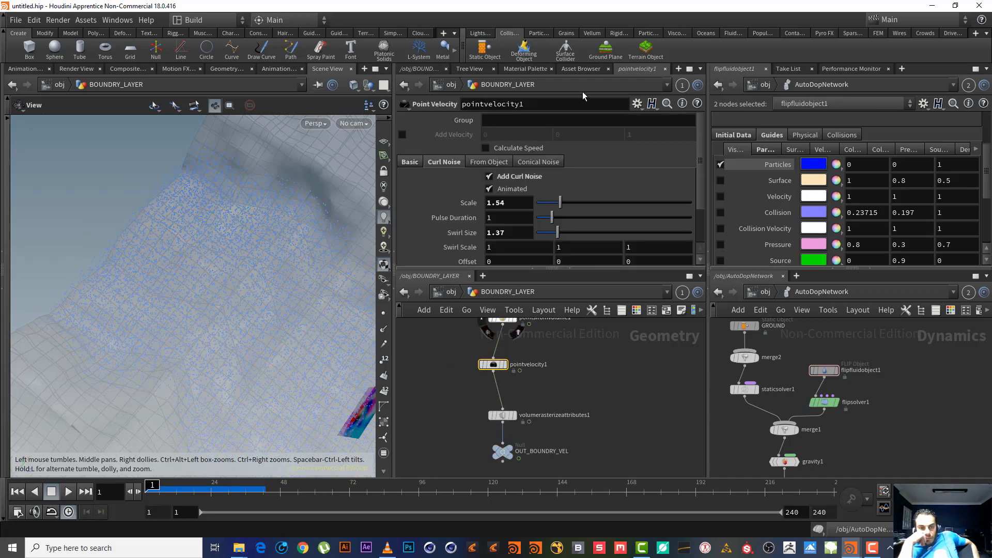
{"action": "left_click", "coordinate": [403, 135]}
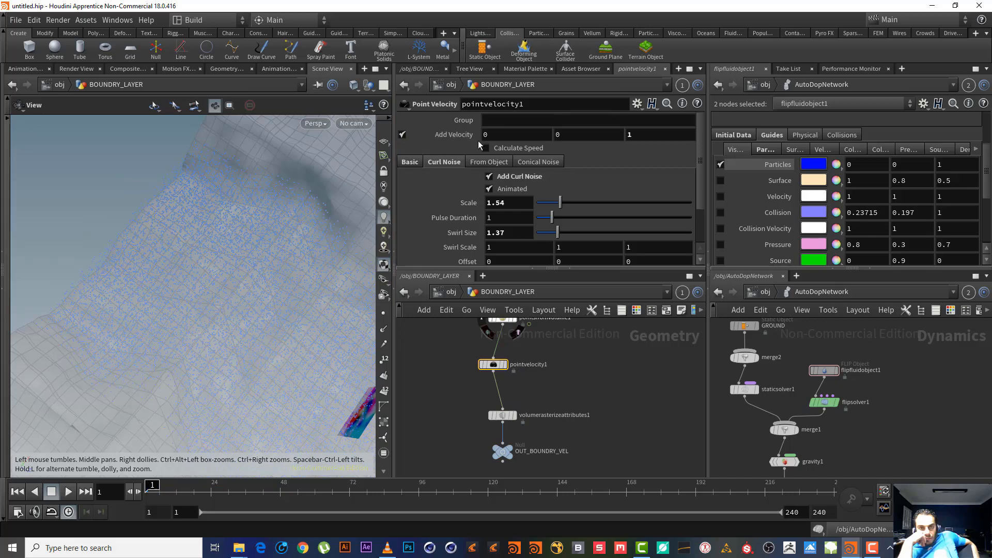
- Bring AutoDopNetwork back into the view through its output node and play the simulation from frame 1 to about frame 22
{"action": "left_click", "coordinate": [69, 491]}
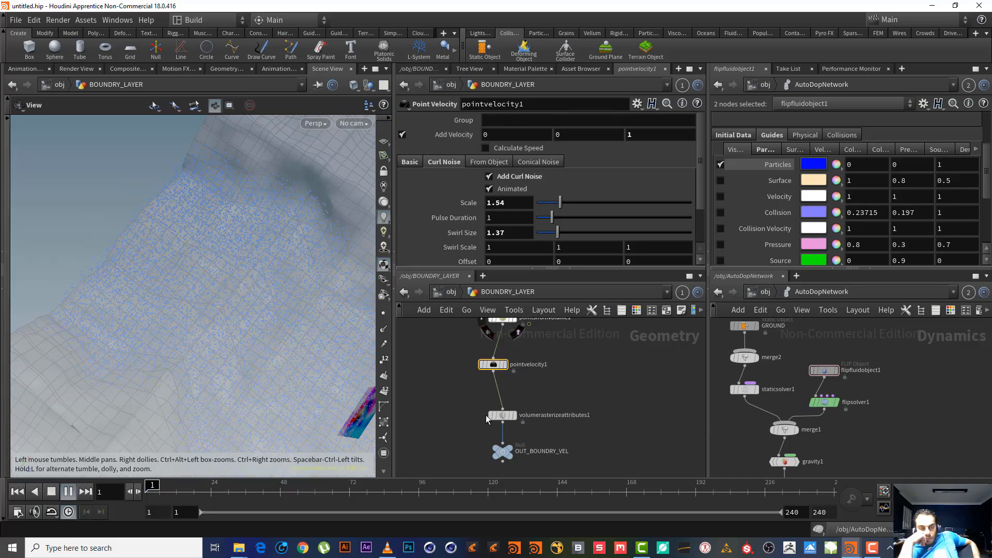
{"action": "left_click", "coordinate": [54, 493]}
{"action": "middle_click_drag", "start_coordinate": [830, 448], "coordinate": [829, 379]}
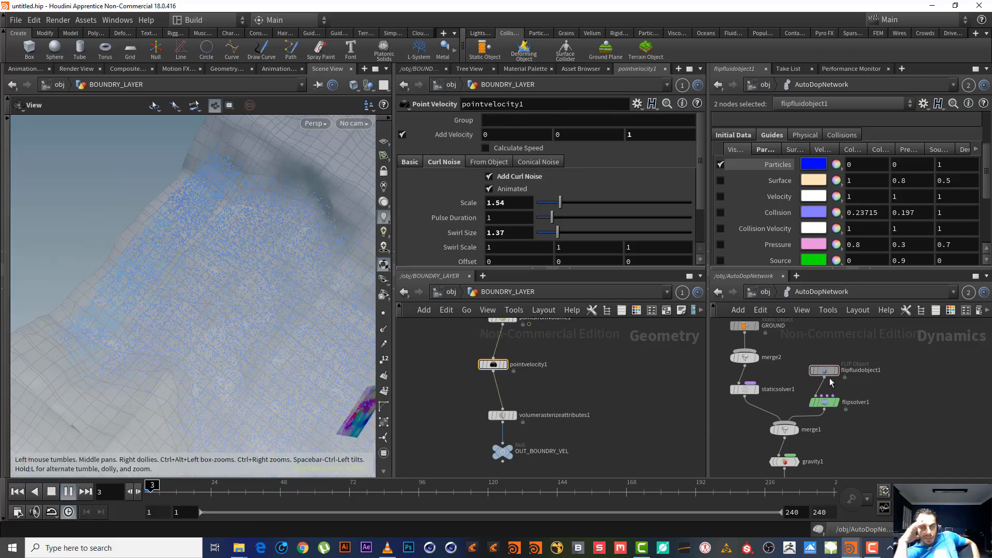
{"action": "left_click", "coordinate": [786, 425]}
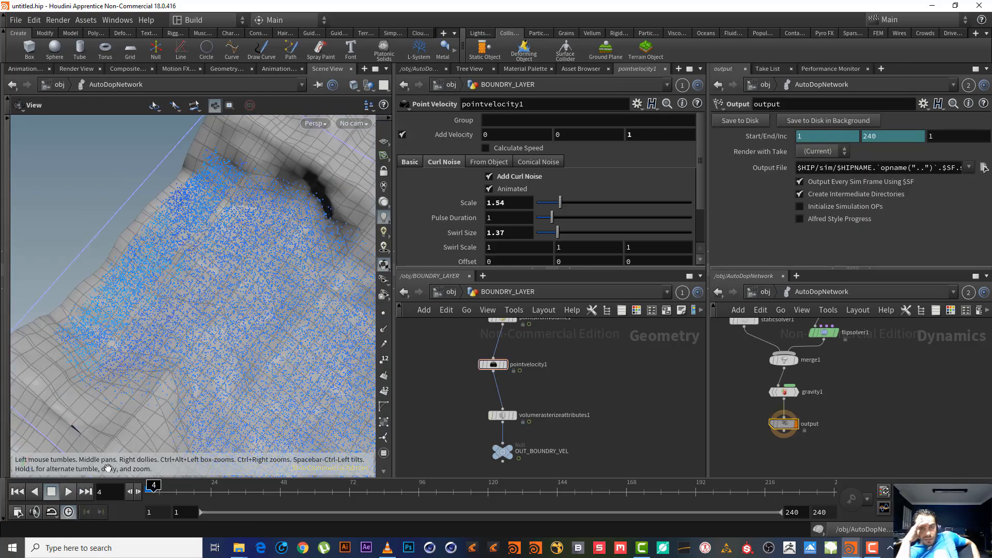
{"action": "left_click", "coordinate": [18, 492]}
{"action": "left_click", "coordinate": [67, 492]}
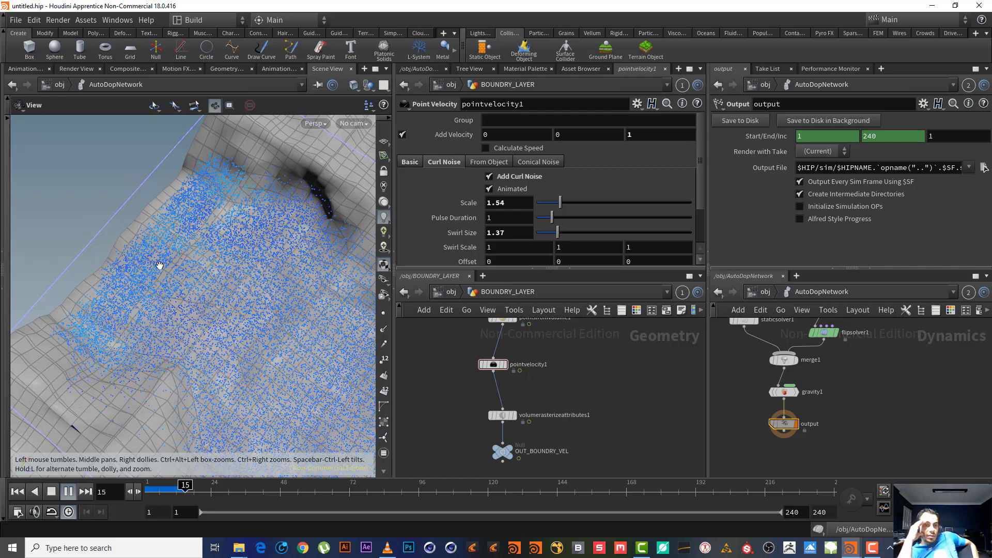
{"action": "left_click", "coordinate": [52, 492]}
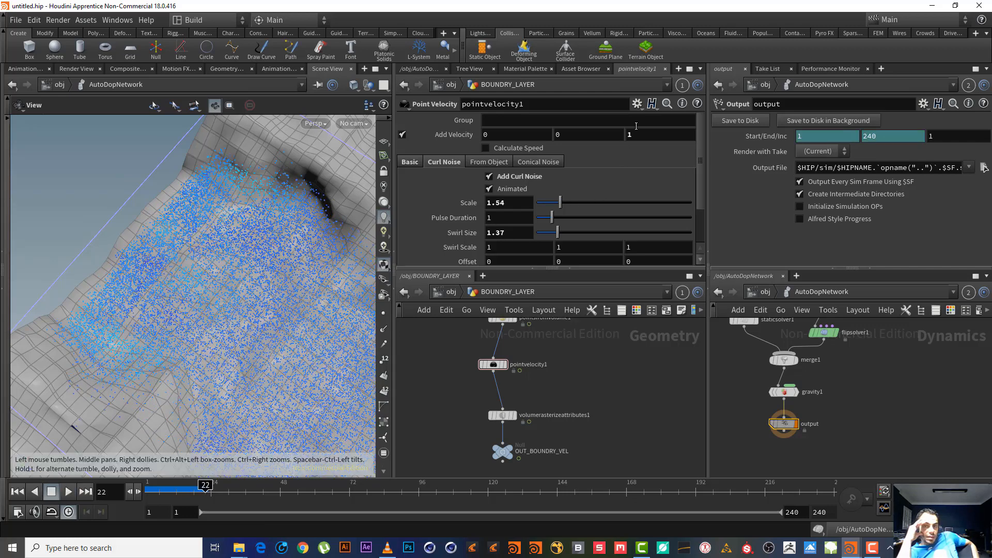
- Set pointvelocity1's Add Velocity Z to 2 and replay the simulation from frame 1 to about frame 21
{"action": "type", "text": "2"}
{"action": "key", "text": "Return"}
{"action": "left_click", "coordinate": [17, 492]}
{"action": "left_click", "coordinate": [68, 492]}
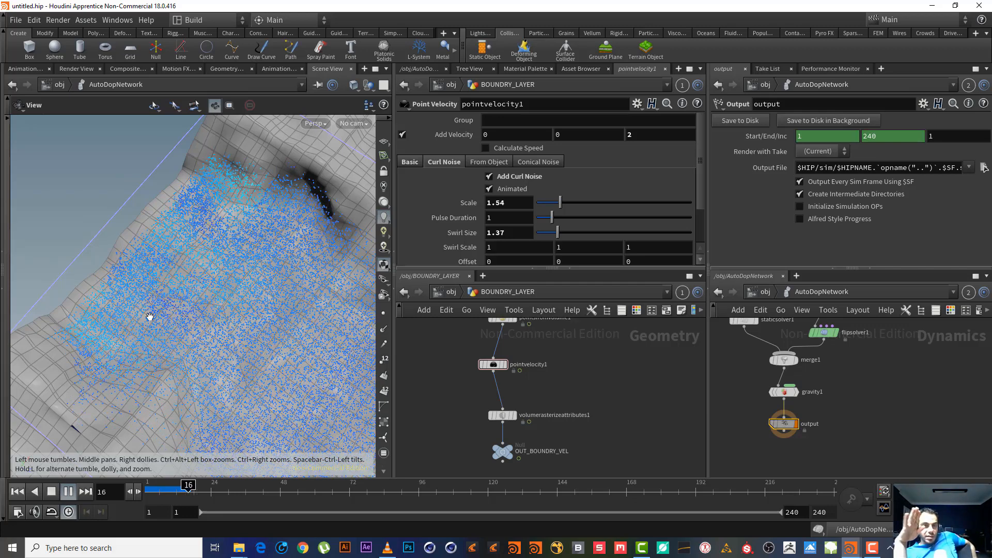
{"action": "left_click", "coordinate": [50, 493]}
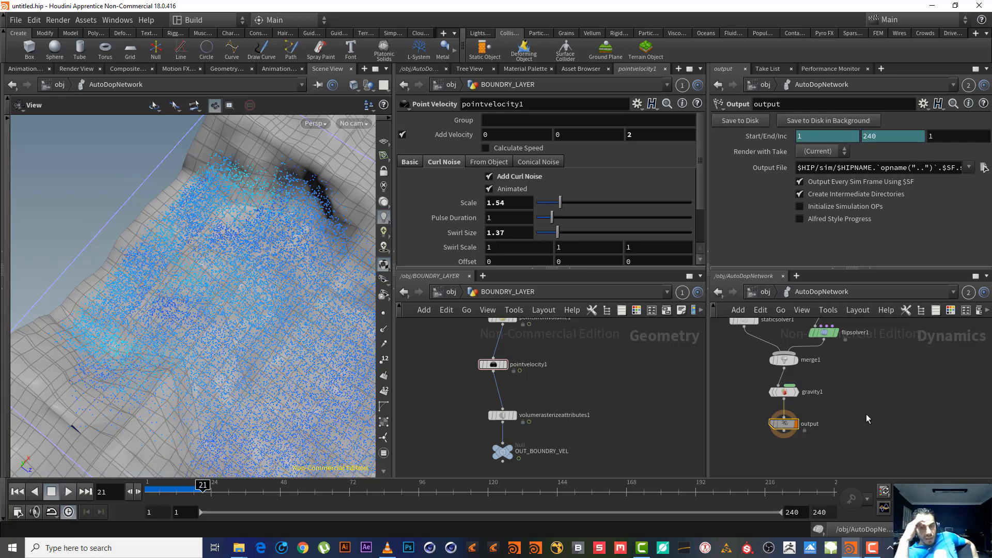
- Set the Z value of flipsolver1's volume limits Box Size to 9.9
{"action": "middle_click_drag", "start_coordinate": [855, 401], "coordinate": [875, 440]}
{"action": "left_click_drag", "start_coordinate": [848, 370], "coordinate": [850, 362]}
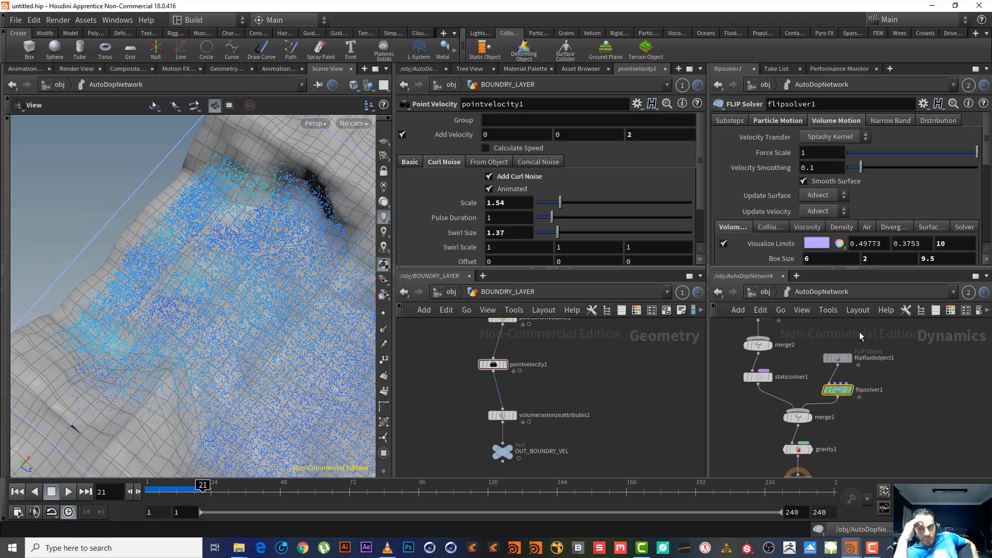
{"action": "mouse_move", "coordinate": [988, 152]}
{"action": "left_mouse_down"}
{"action": "mouse_move", "coordinate": [991, 208]}
{"action": "mouse_move", "coordinate": [991, 158]}
{"action": "left_mouse_up"}
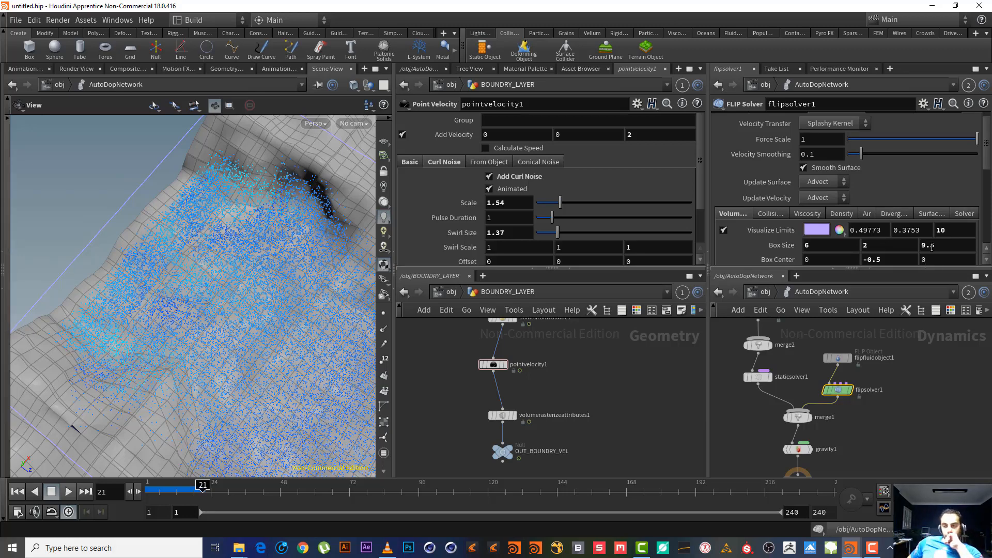
{"action": "double_click", "coordinate": [962, 247]}
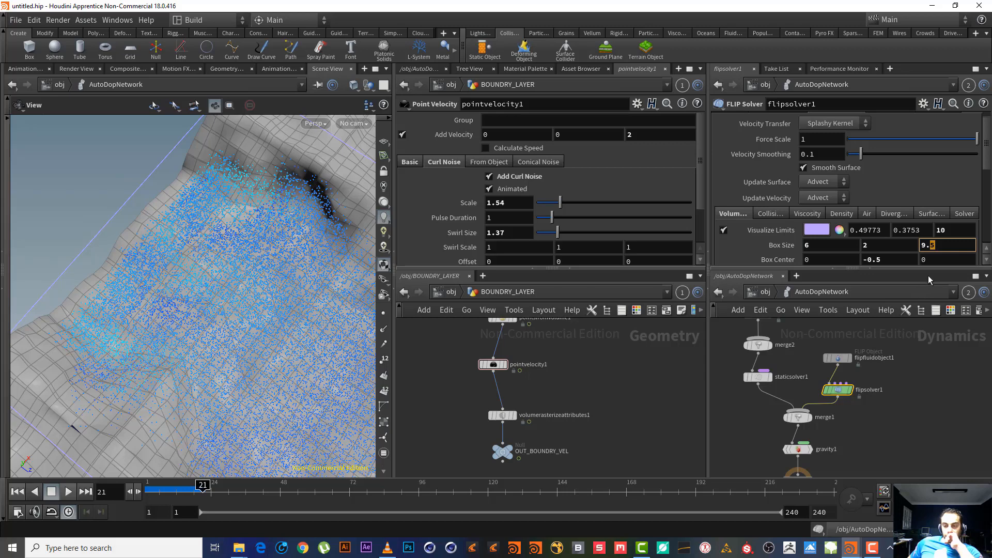
{"action": "type", "text": "9"}
{"action": "key", "text": "Return"}
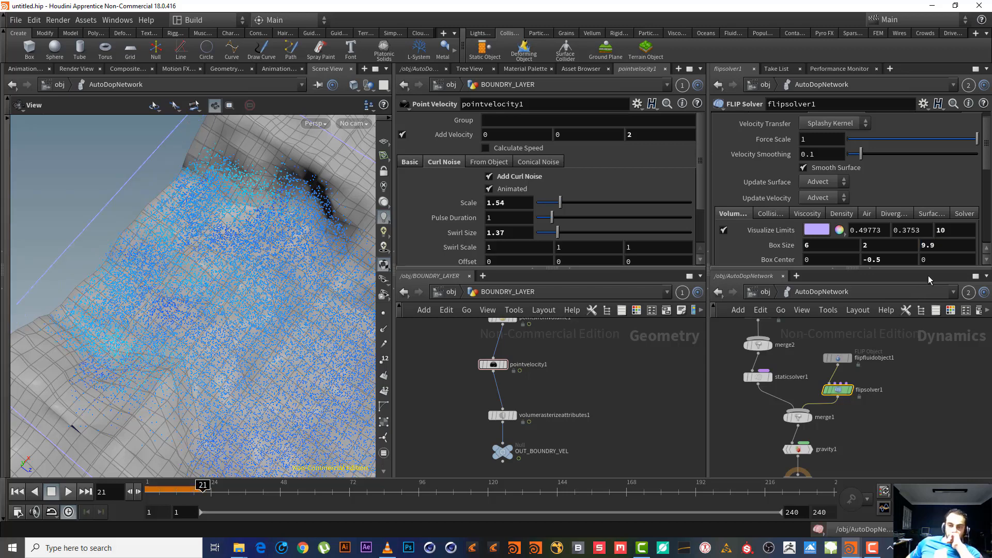
- Replay the simulation from frame 1 to about frame 15 and turn on flipfluidobject1's Surface guide
{"action": "left_click", "coordinate": [17, 492]}
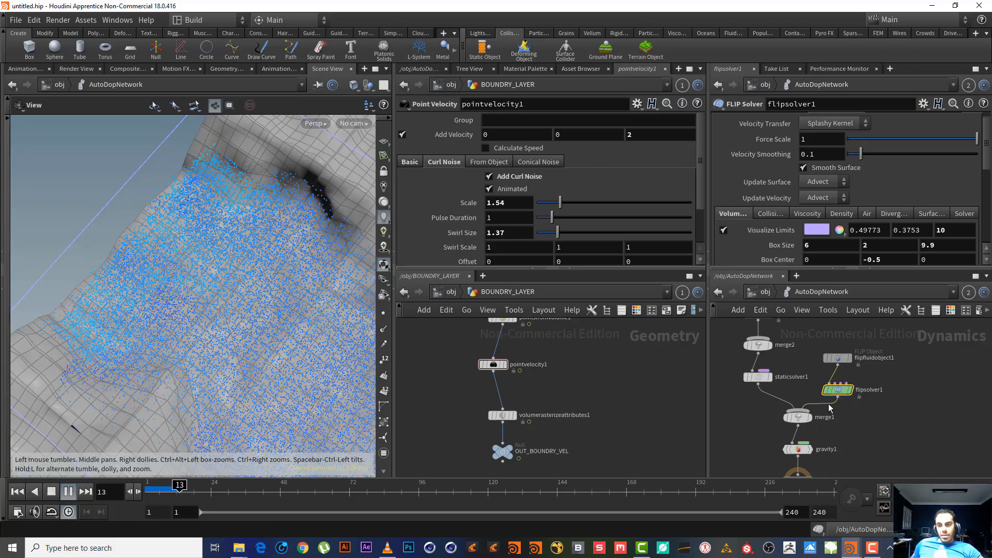
{"action": "left_click_drag", "start_coordinate": [874, 358], "coordinate": [804, 347]}
{"action": "left_click", "coordinate": [826, 346]}
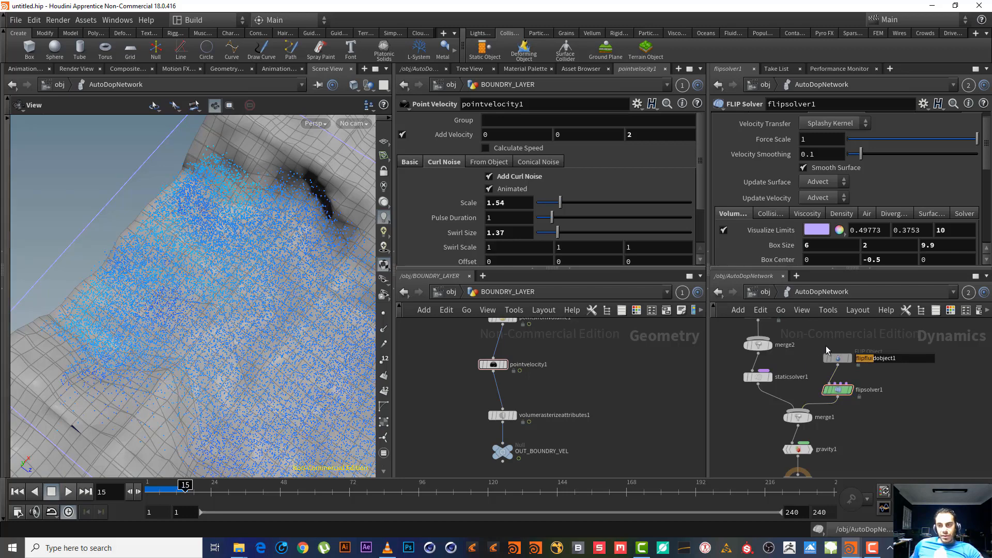
{"action": "left_click", "coordinate": [848, 360]}
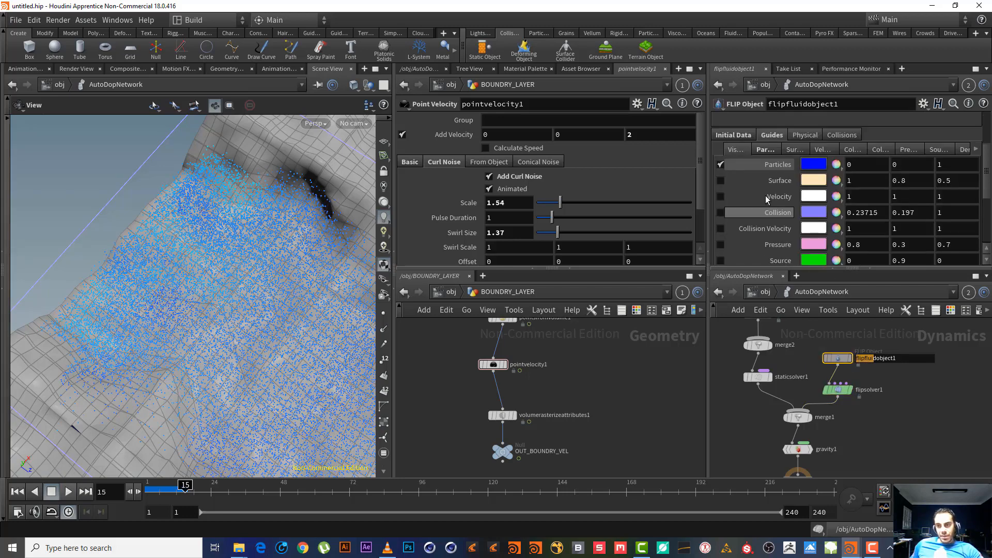
{"action": "left_click", "coordinate": [720, 181]}
- Play the surfaced simulation on to about frame 29, return to frame 1 and view the river from above
{"action": "left_click_drag", "start_coordinate": [138, 286], "coordinate": [132, 265]}
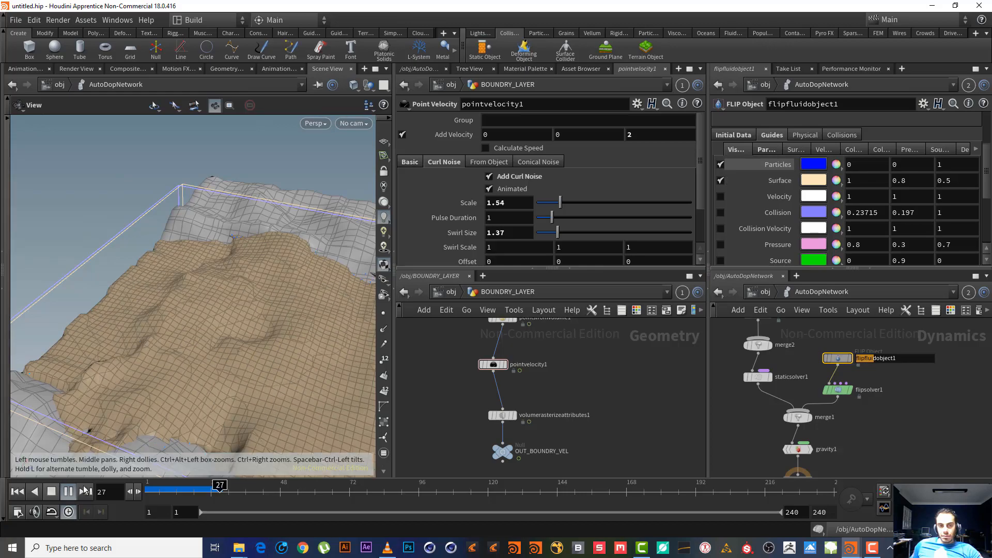
{"action": "left_click", "coordinate": [51, 494]}
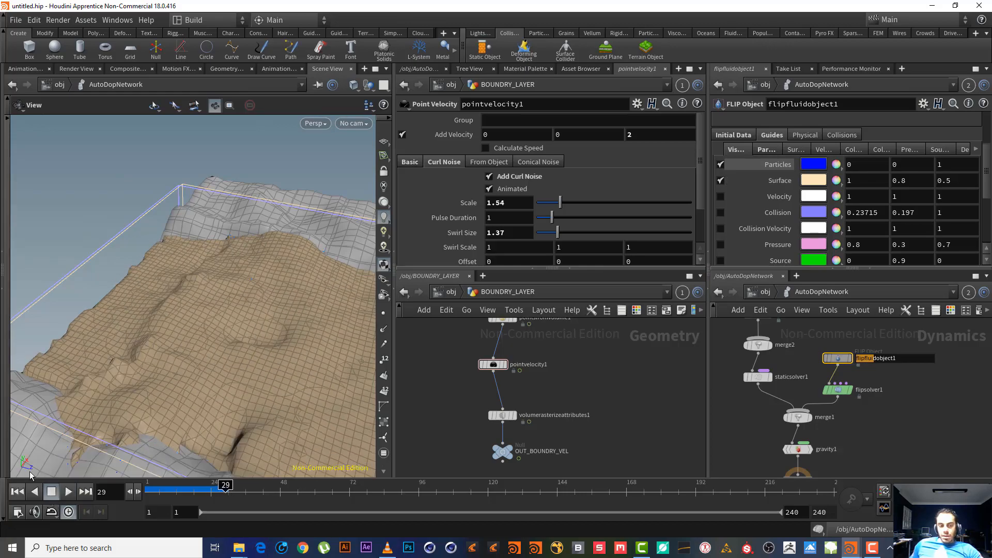
{"action": "left_click", "coordinate": [18, 492]}
{"action": "left_click_drag", "start_coordinate": [258, 267], "coordinate": [155, 288]}
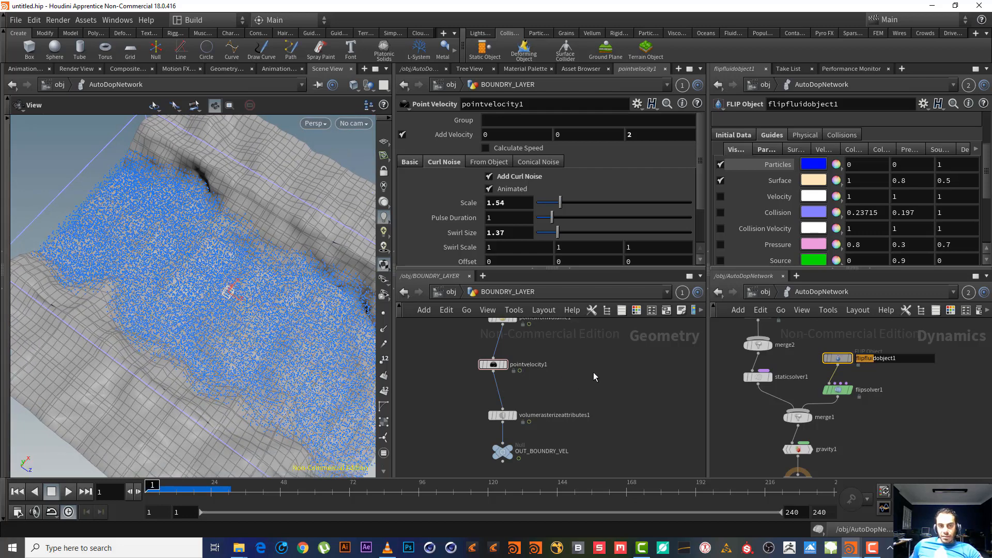
- Display object_merge1 in the BOUNDRY_LAYER network and examine the merged river geometry from several angles
{"action": "middle_click_drag", "start_coordinate": [593, 372], "coordinate": [547, 492]}
{"action": "middle_click_drag", "start_coordinate": [589, 399], "coordinate": [582, 433]}
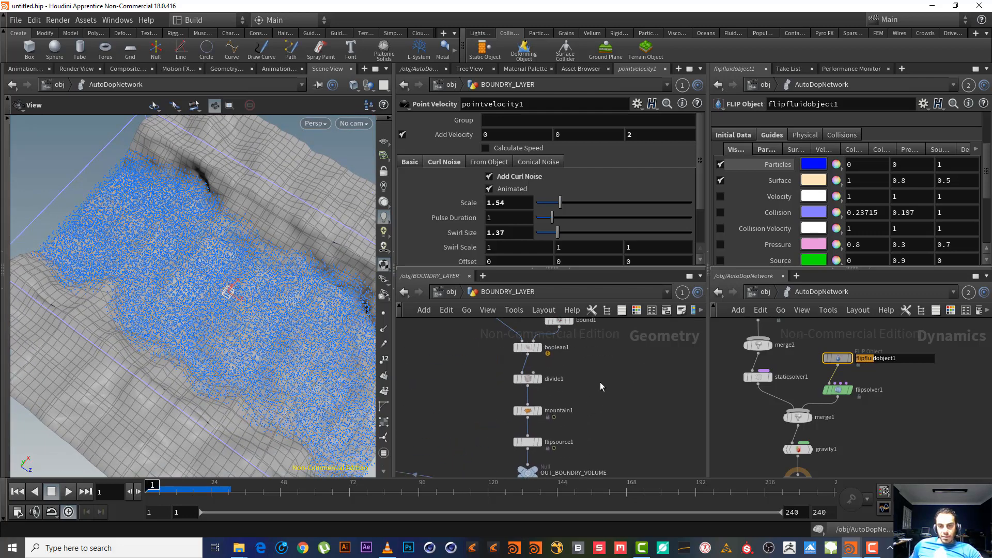
{"action": "middle_click_drag", "start_coordinate": [601, 383], "coordinate": [603, 468]}
{"action": "middle_click_drag", "start_coordinate": [602, 418], "coordinate": [593, 396]}
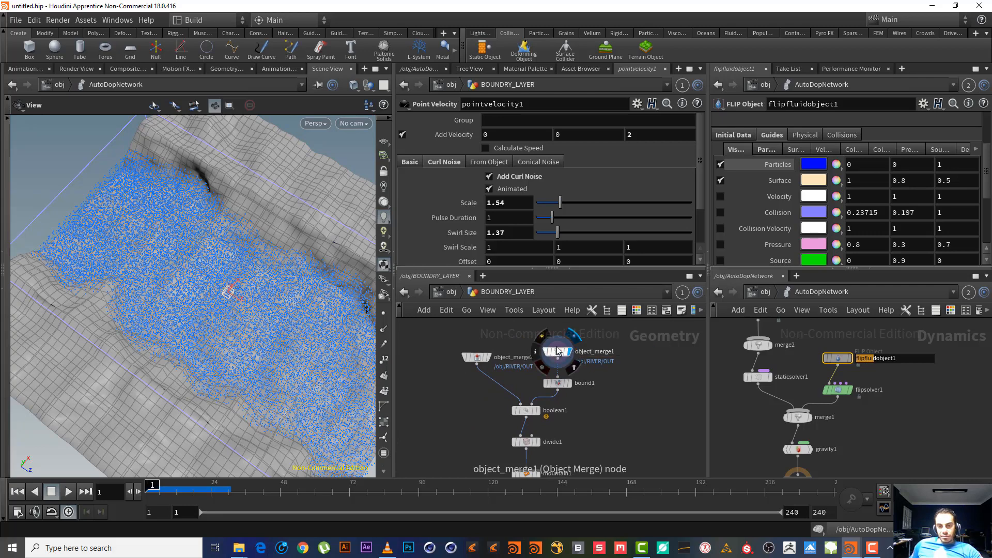
{"action": "left_click", "coordinate": [568, 353]}
{"action": "left_click_drag", "start_coordinate": [107, 286], "coordinate": [369, 382]}
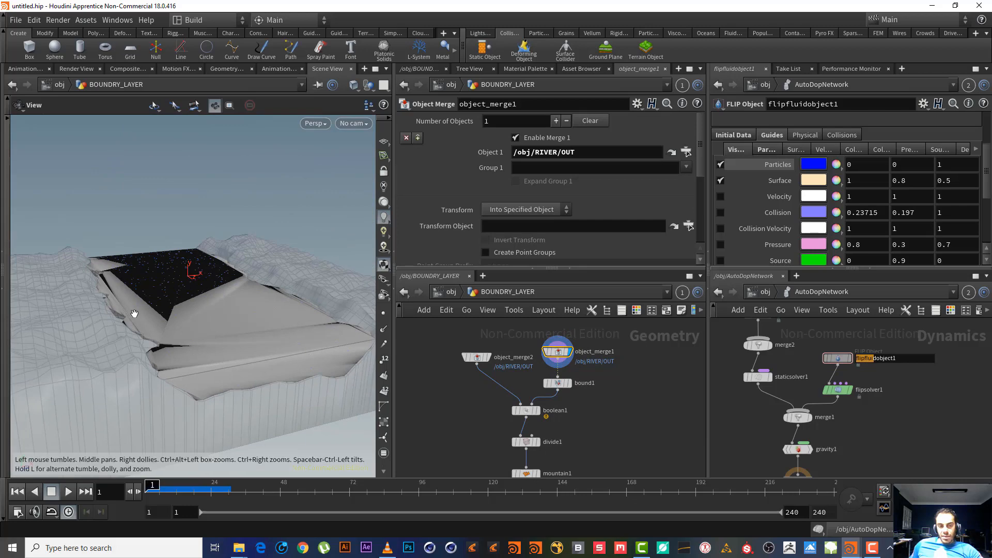
{"action": "left_click_drag", "start_coordinate": [228, 315], "coordinate": [275, 372]}
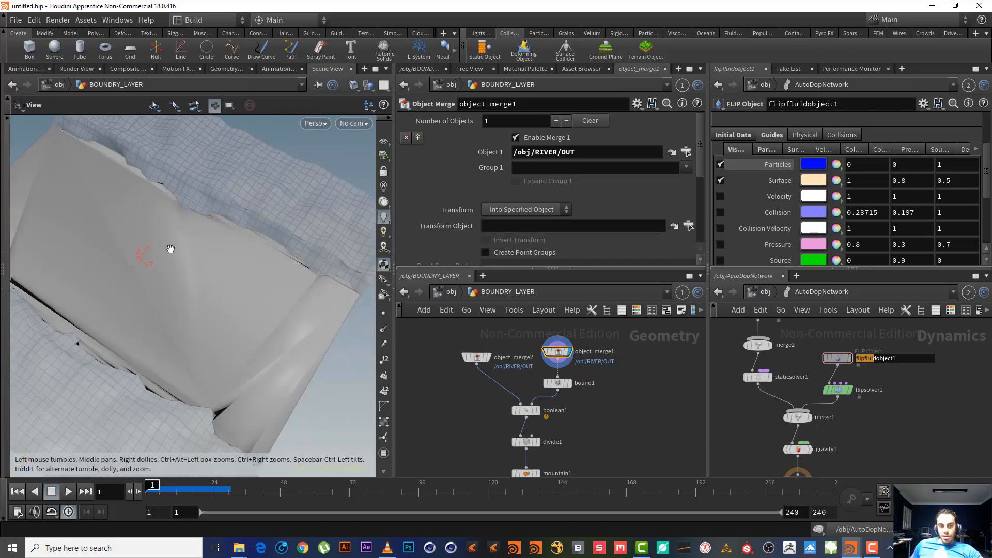
{"action": "left_click_drag", "start_coordinate": [171, 249], "coordinate": [191, 264]}
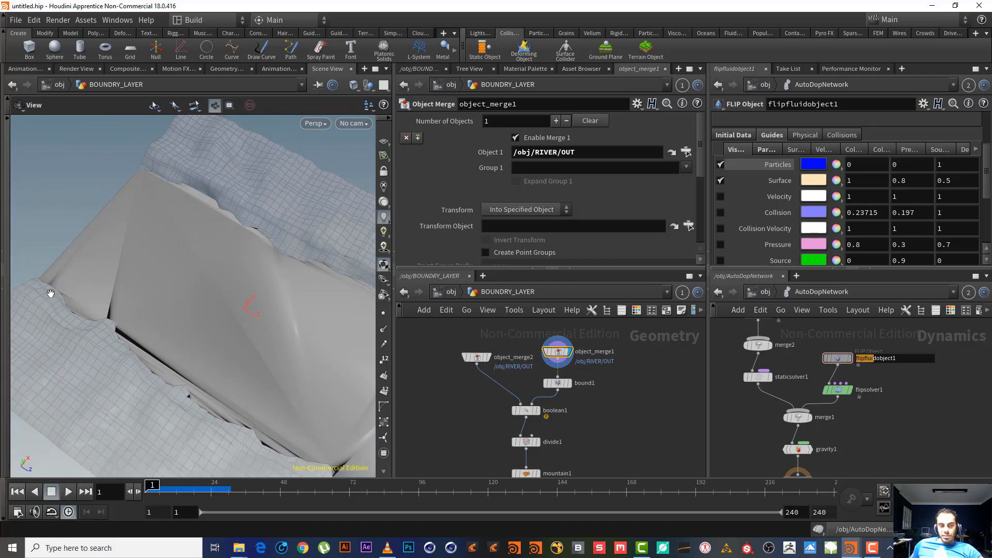
- Open flipsolver1's boundary velocity padding and volume settings and examine both ends of the simulated river
{"action": "left_click", "coordinate": [838, 390]}
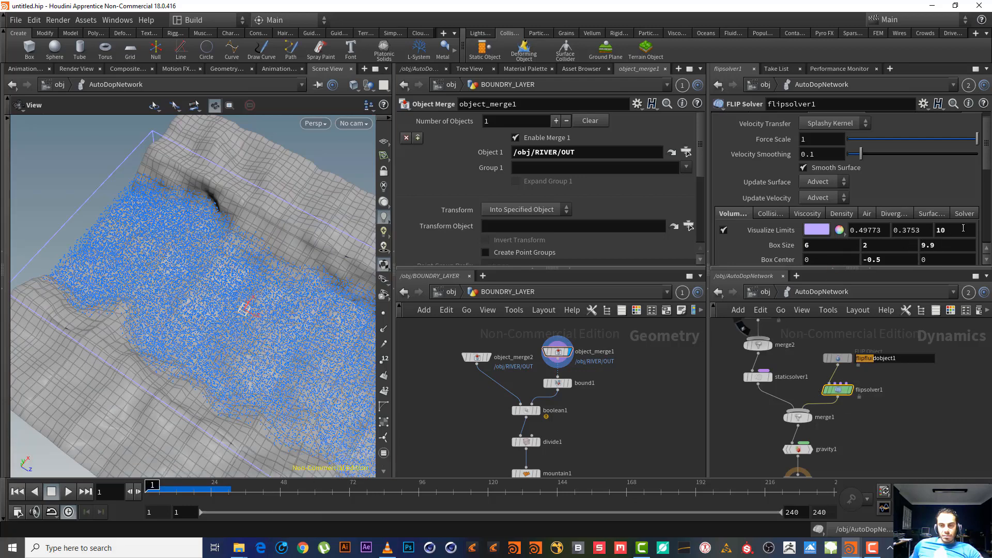
{"action": "left_click_drag", "start_coordinate": [986, 164], "coordinate": [989, 236]}
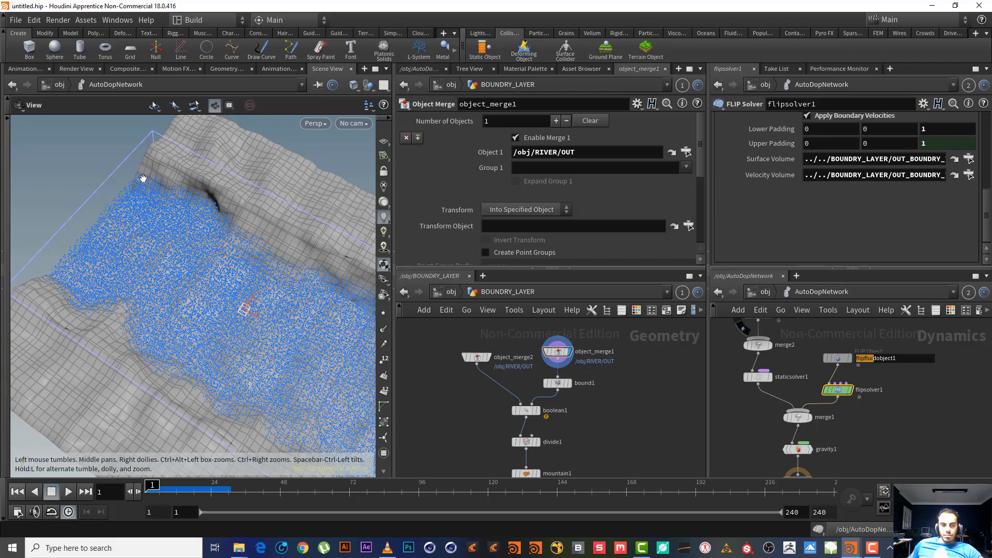
{"action": "left_click_drag", "start_coordinate": [270, 277], "coordinate": [118, 232]}
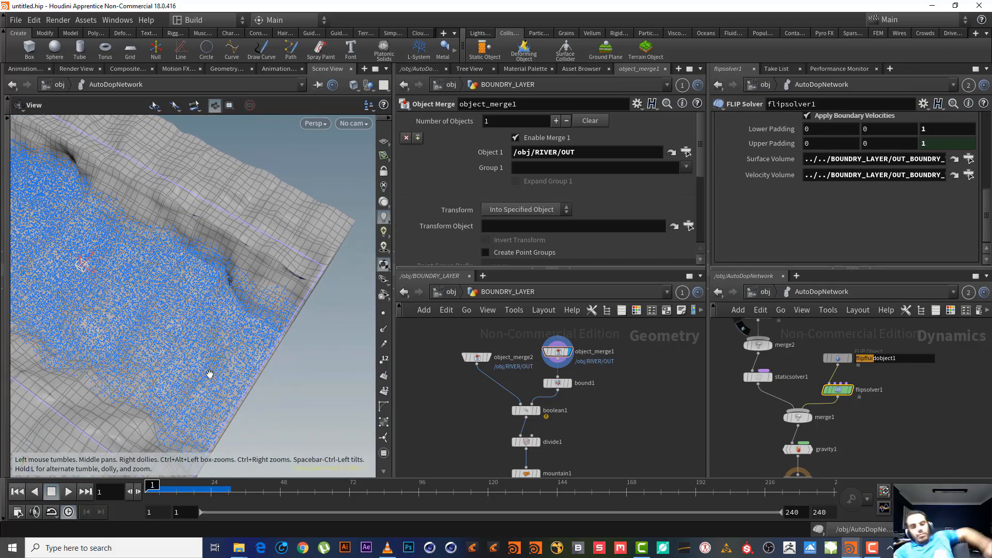
{"action": "left_click_drag", "start_coordinate": [170, 292], "coordinate": [348, 348]}
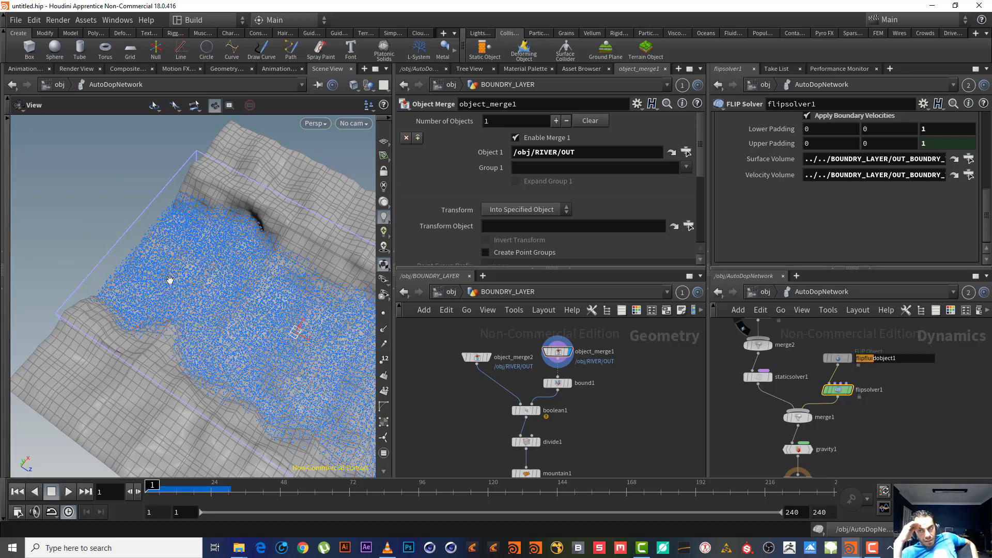
{"action": "left_click_drag", "start_coordinate": [321, 323], "coordinate": [236, 354]}
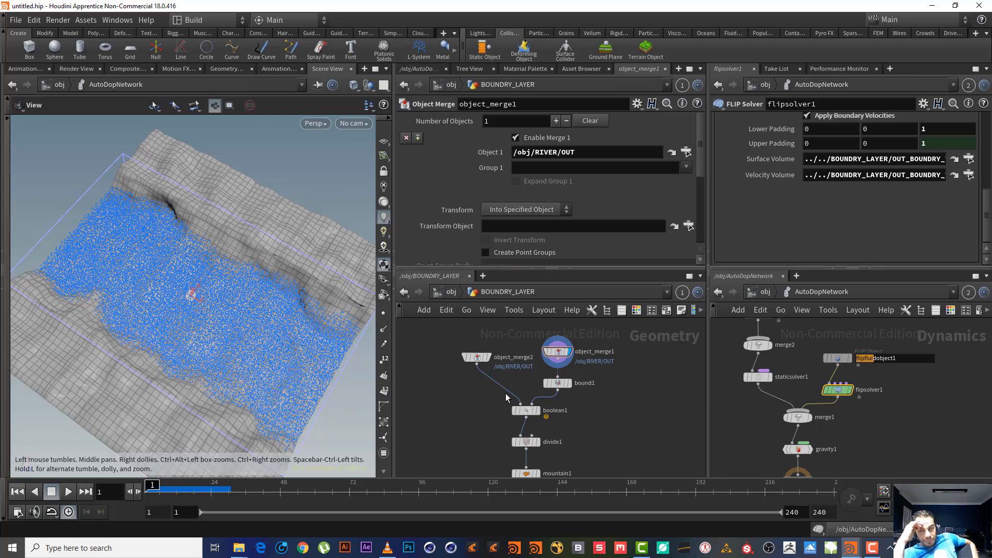
- Display mountain1 to examine the boundary blocks, and inspect the settings of flipsource1
{"action": "middle_click_drag", "start_coordinate": [637, 427], "coordinate": [640, 364]}
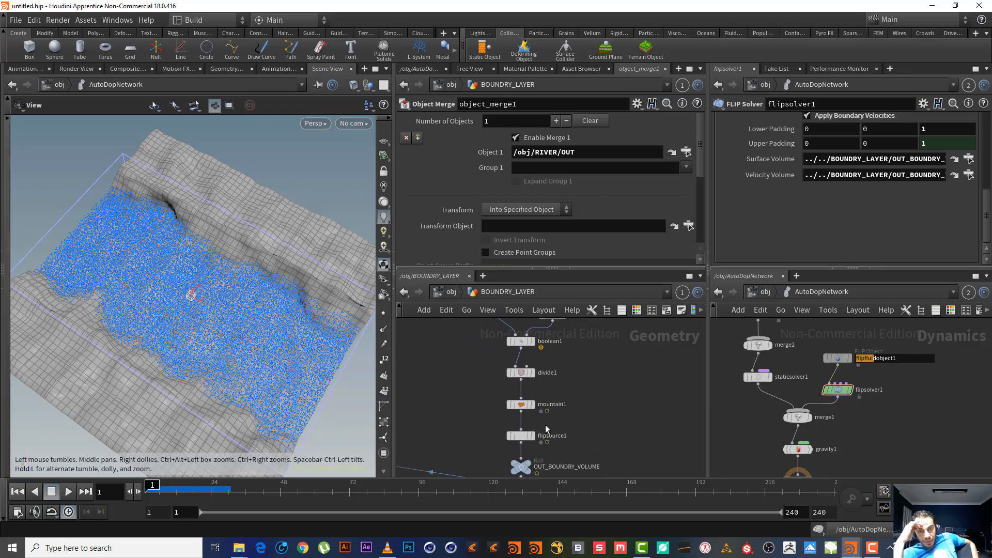
{"action": "left_click", "coordinate": [527, 406]}
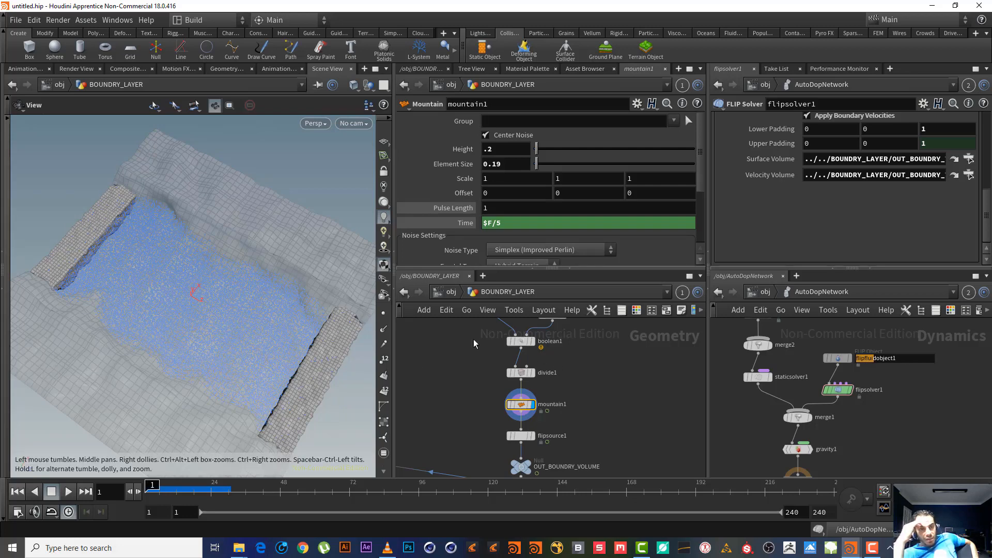
{"action": "left_click_drag", "start_coordinate": [581, 390], "coordinate": [491, 420]}
{"action": "left_click", "coordinate": [521, 436]}
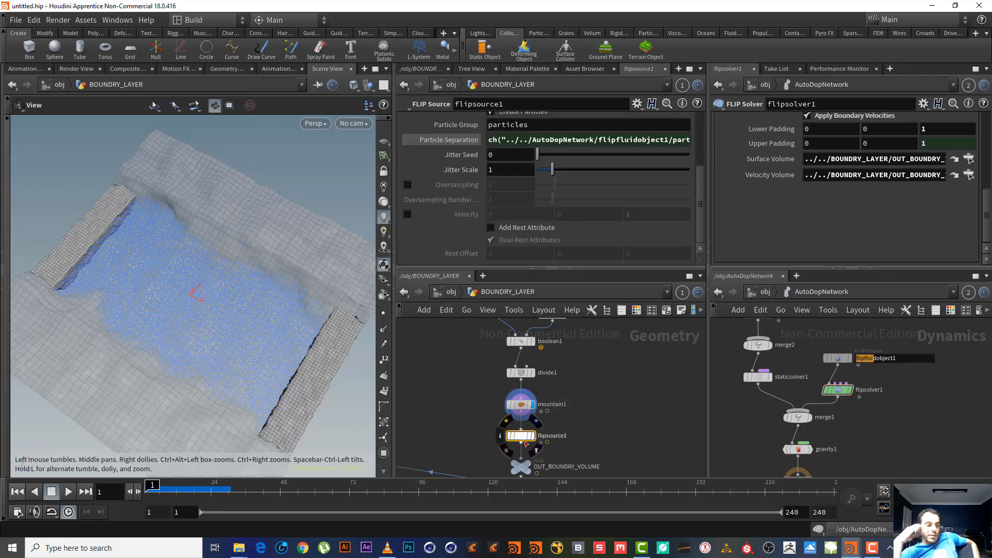
{"action": "scroll", "coordinate": [576, 395], "scroll_direction": "down", "scroll_amount": 3}
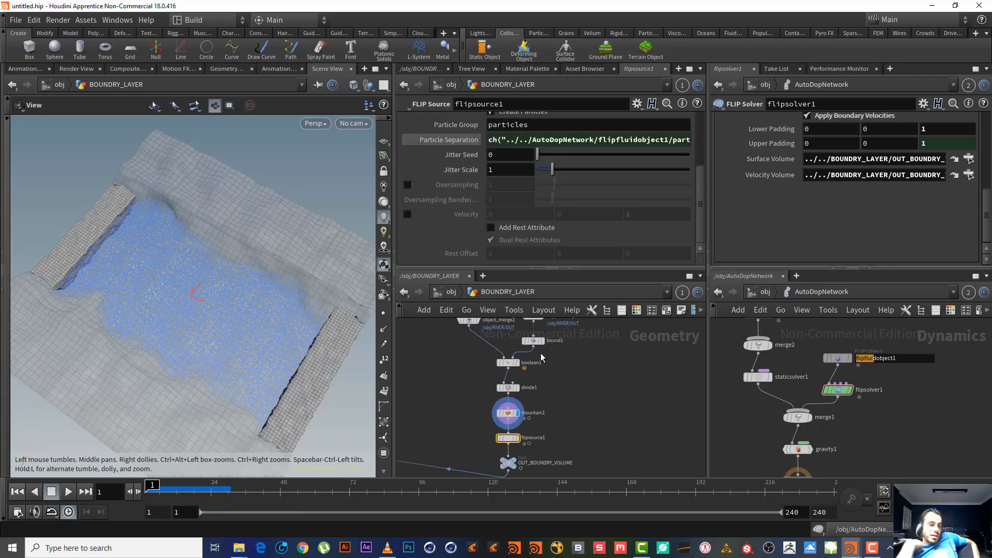
- Wire object_merge1's output directly into flipsource1 and display flipsource1
{"action": "left_click", "coordinate": [535, 322]}
{"action": "left_click", "coordinate": [509, 433]}
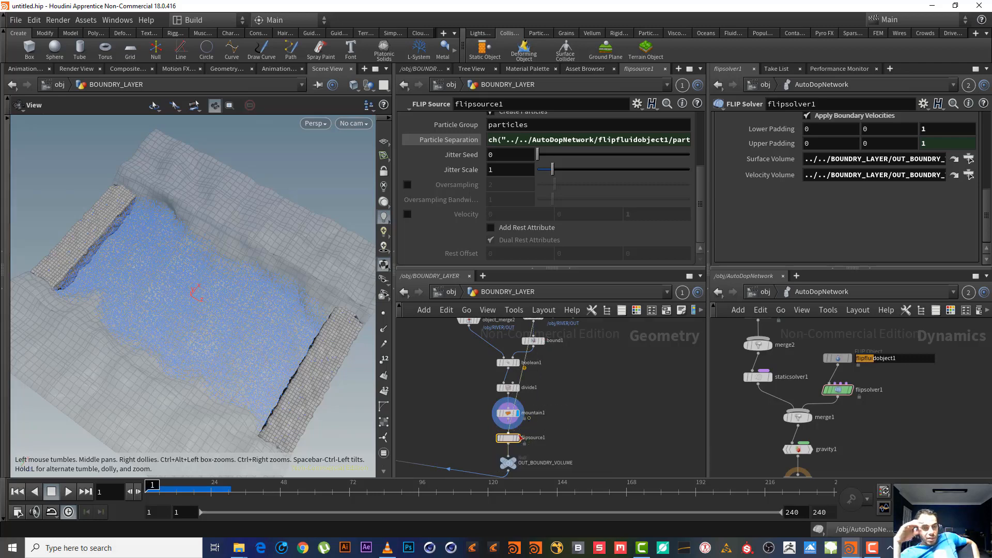
{"action": "left_click", "coordinate": [517, 439]}
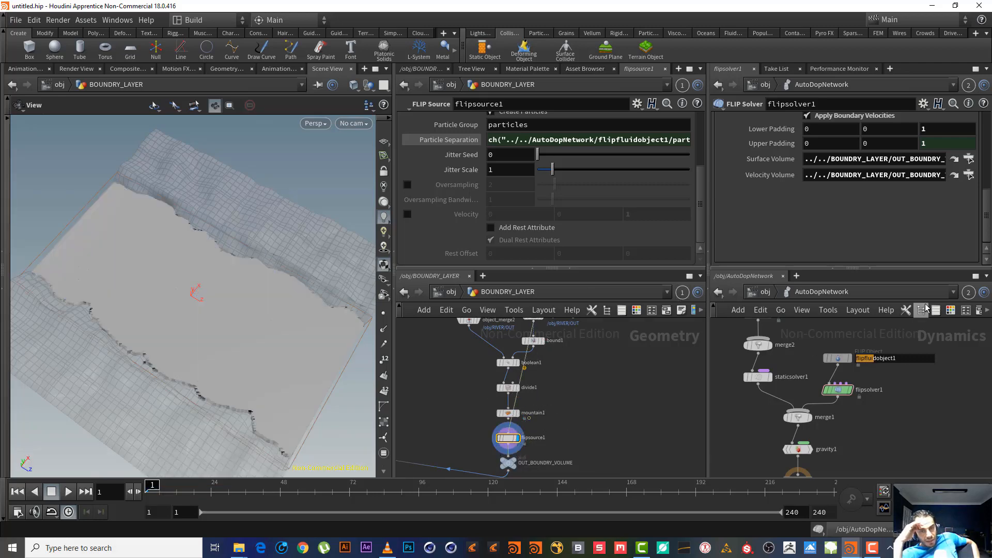
- Set flipsolver1's Surface Volume to ../../BOUNDRY_LAYER/flipsource1 and play the simulation from its output node to about frame 25
{"action": "left_click_drag", "start_coordinate": [508, 462], "coordinate": [846, 161]}
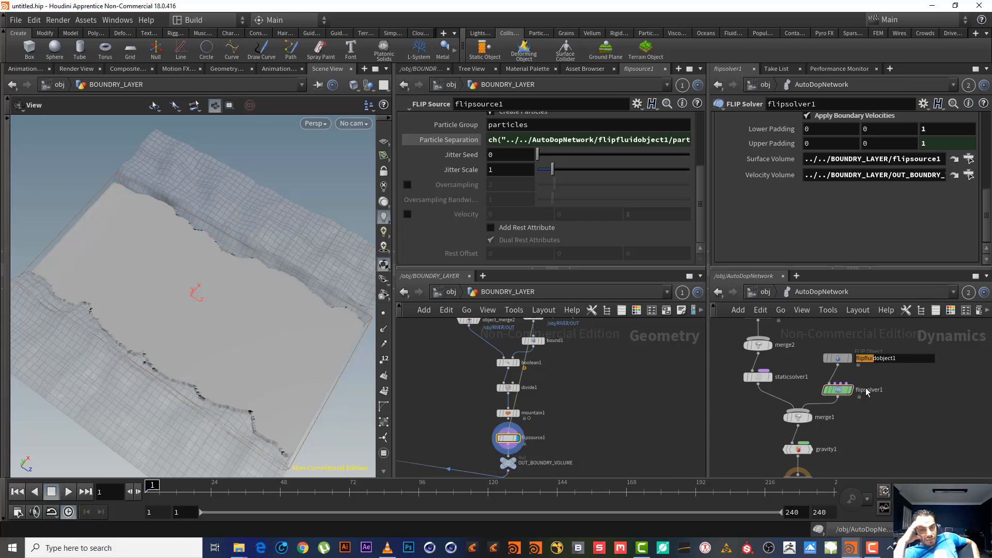
{"action": "middle_click_drag", "start_coordinate": [910, 436], "coordinate": [913, 387]}
{"action": "left_click", "coordinate": [801, 432]}
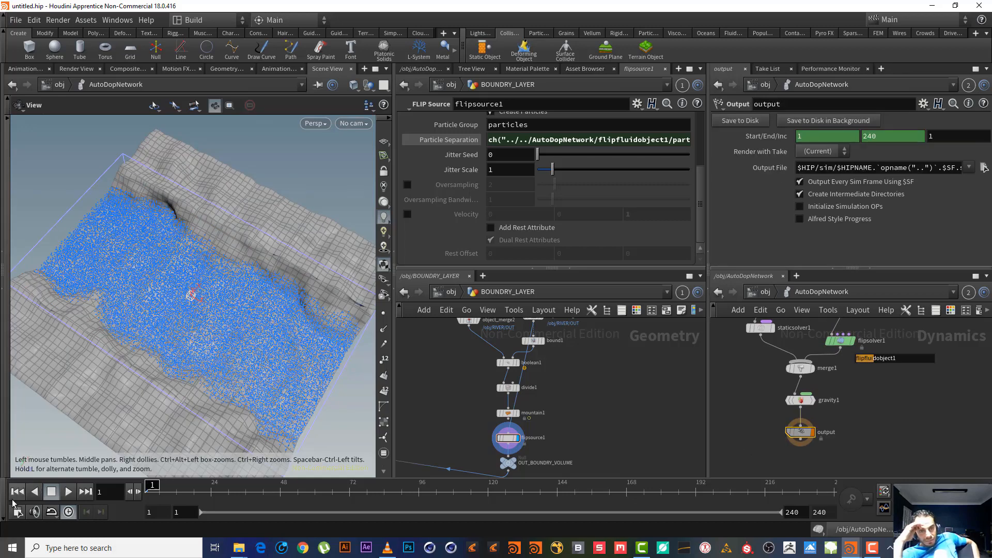
{"action": "left_click", "coordinate": [68, 493]}
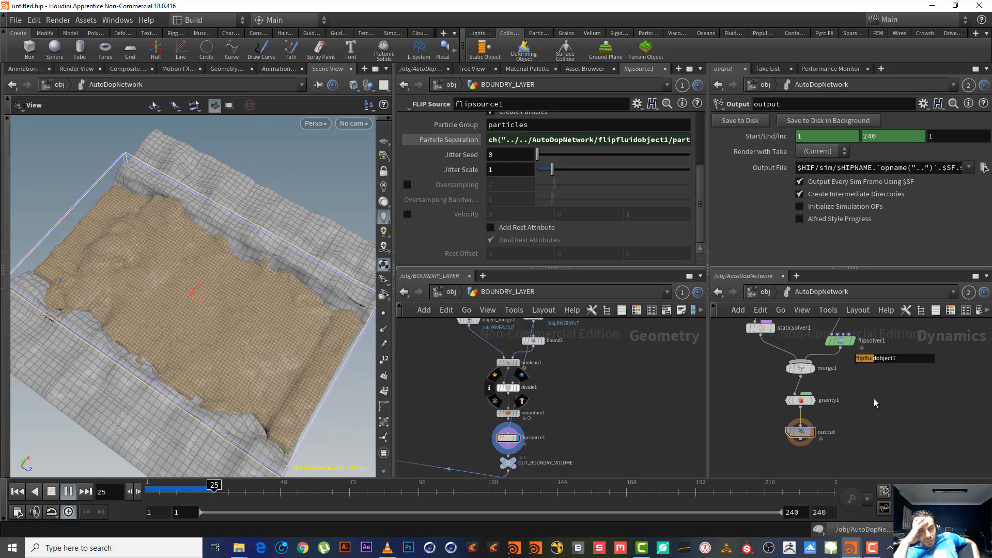
- Turn off flipfluidobject1's Surface guide and play the particle simulation on to about frame 49
{"action": "middle_click_drag", "start_coordinate": [883, 331], "coordinate": [871, 417]}
{"action": "left_click", "coordinate": [827, 396]}
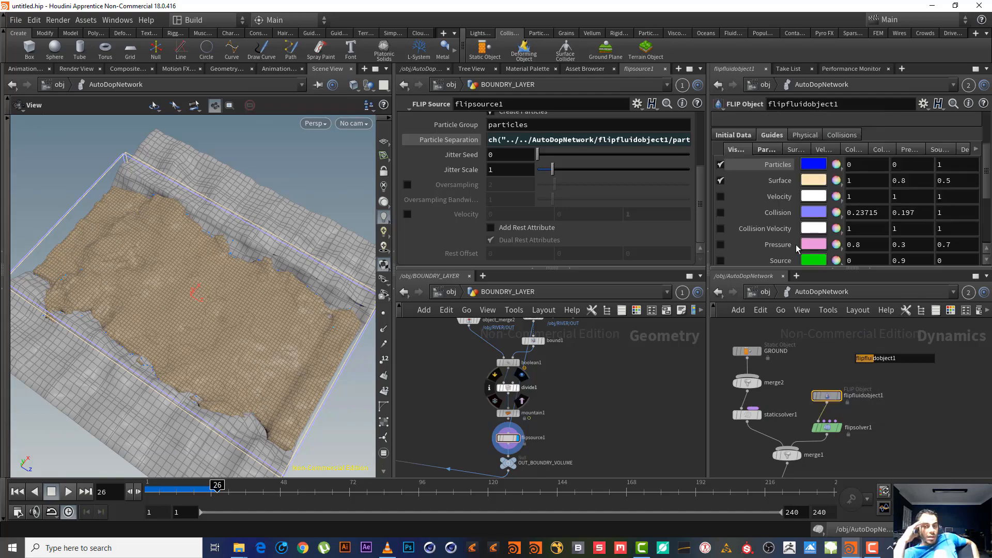
{"action": "left_click", "coordinate": [720, 181]}
{"action": "left_click_drag", "start_coordinate": [138, 322], "coordinate": [79, 217]}
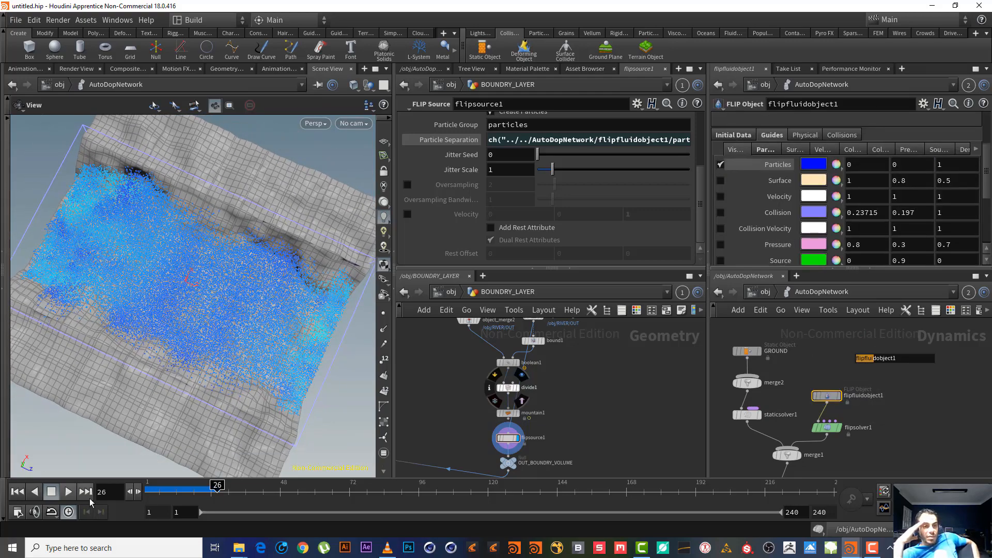
{"action": "left_click", "coordinate": [68, 491]}
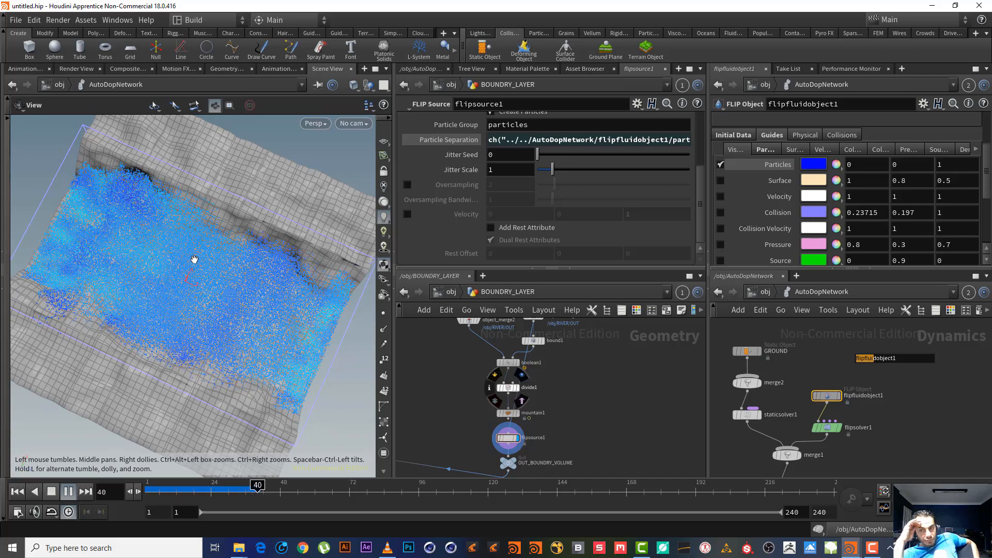
{"action": "left_click", "coordinate": [51, 493]}
- Move boolean1, divide1 and mountain1 aside from flipsource1 and scrub the timeline to frame 30
{"action": "middle_click_drag", "start_coordinate": [532, 387], "coordinate": [550, 373]}
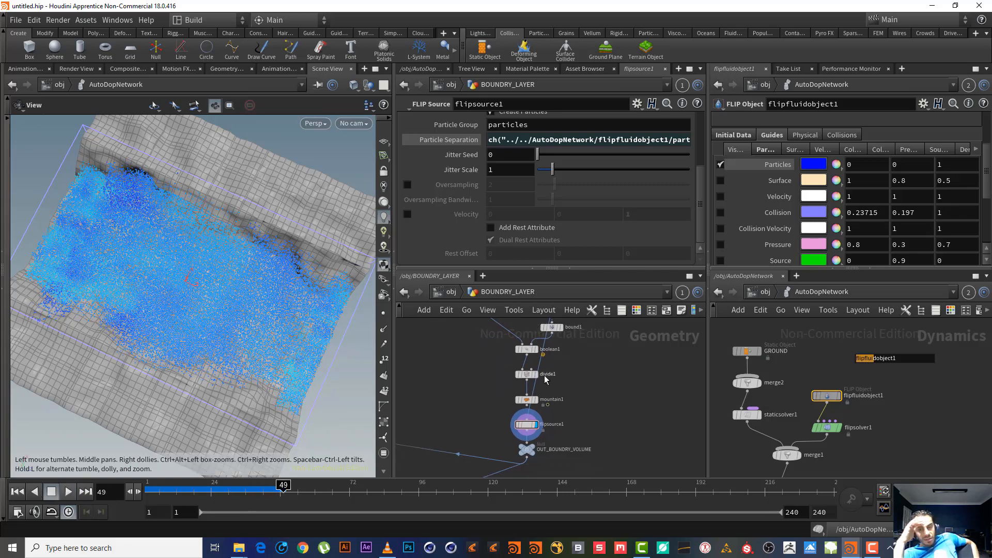
{"action": "left_click_drag", "start_coordinate": [585, 417], "coordinate": [481, 353]}
{"action": "left_click", "coordinate": [476, 374]}
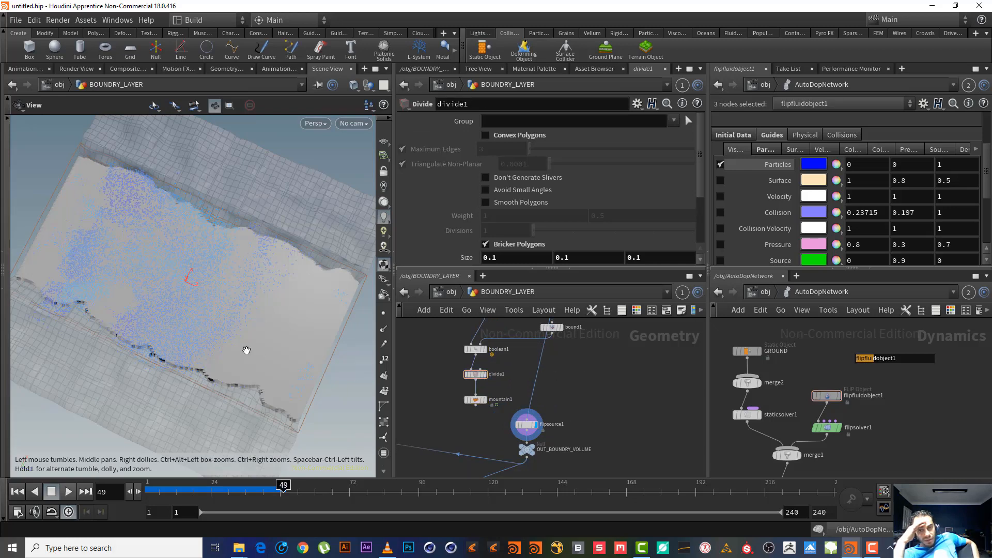
{"action": "left_click", "coordinate": [154, 491]}
{"action": "left_click_drag", "start_coordinate": [191, 492], "coordinate": [229, 491]}
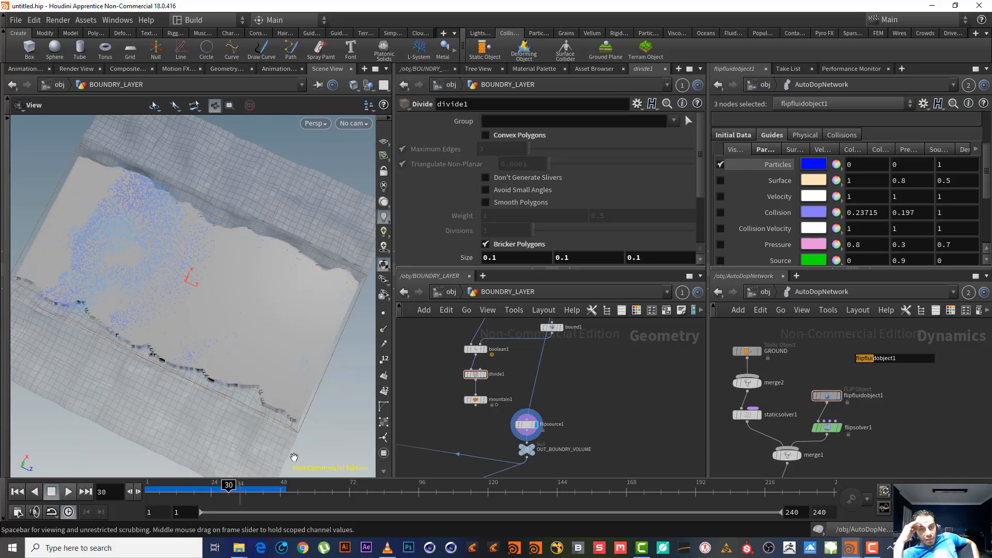
- Try to feed flipsource1 from mountain1 at frame 30 and undo the connection
{"action": "left_click_drag", "start_coordinate": [475, 405], "coordinate": [523, 423]}
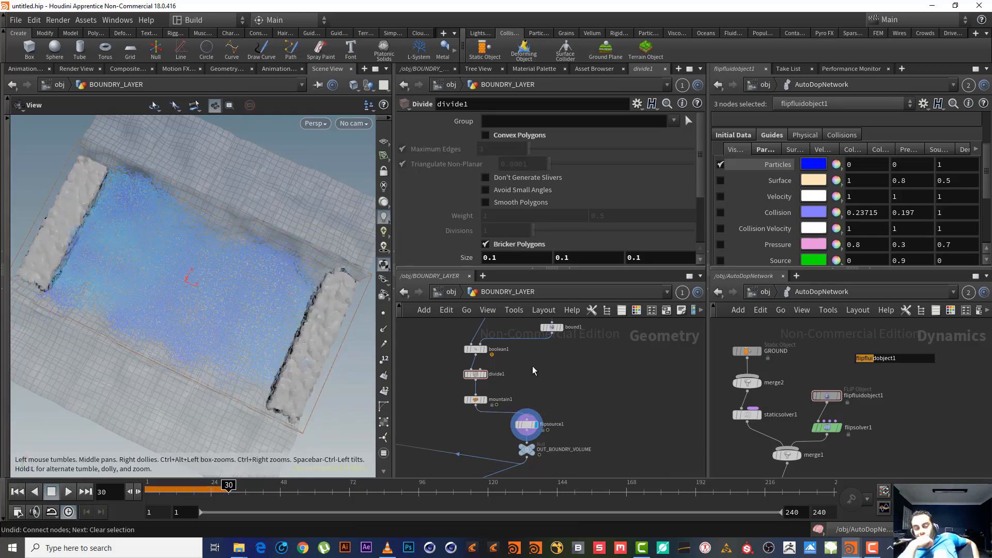
{"action": "key", "text": "ctrl+z"}
{"action": "left_click_drag", "start_coordinate": [103, 277], "coordinate": [97, 259]}
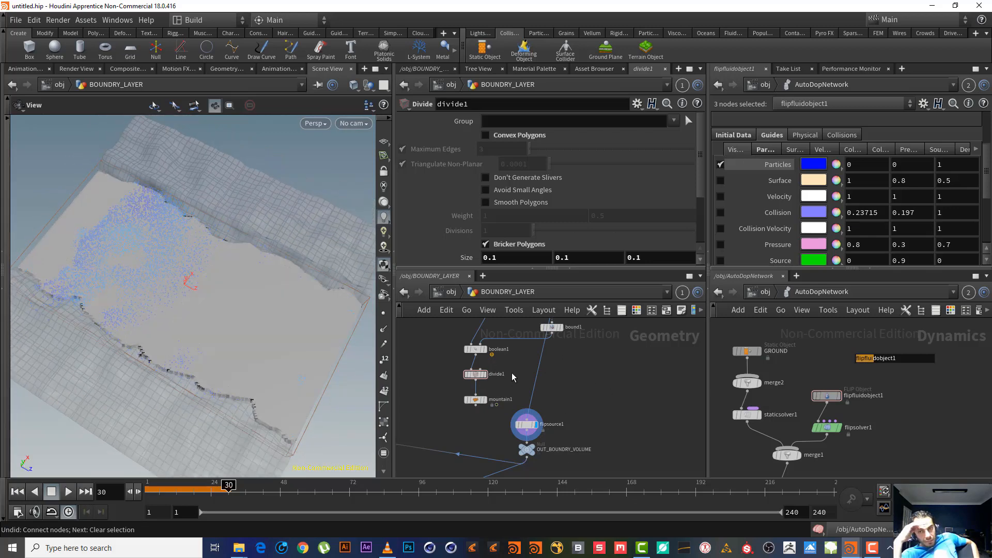
- Display OUT_BOUNDRY_VOLUME, reconnect mountain1's output to flipsource1 and return to frame 1
{"action": "middle_click_drag", "start_coordinate": [589, 394], "coordinate": [690, 352]}
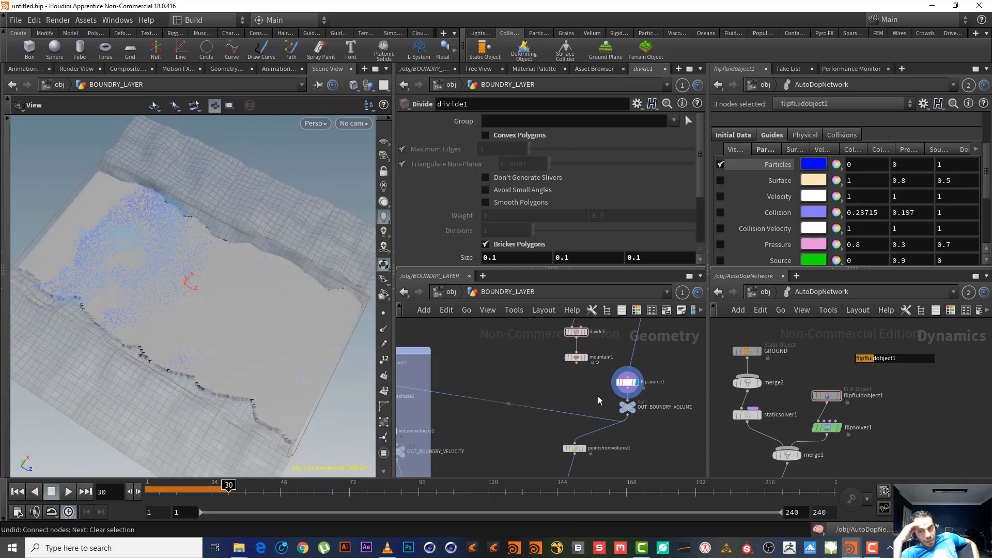
{"action": "middle_click_drag", "start_coordinate": [525, 378], "coordinate": [443, 359]}
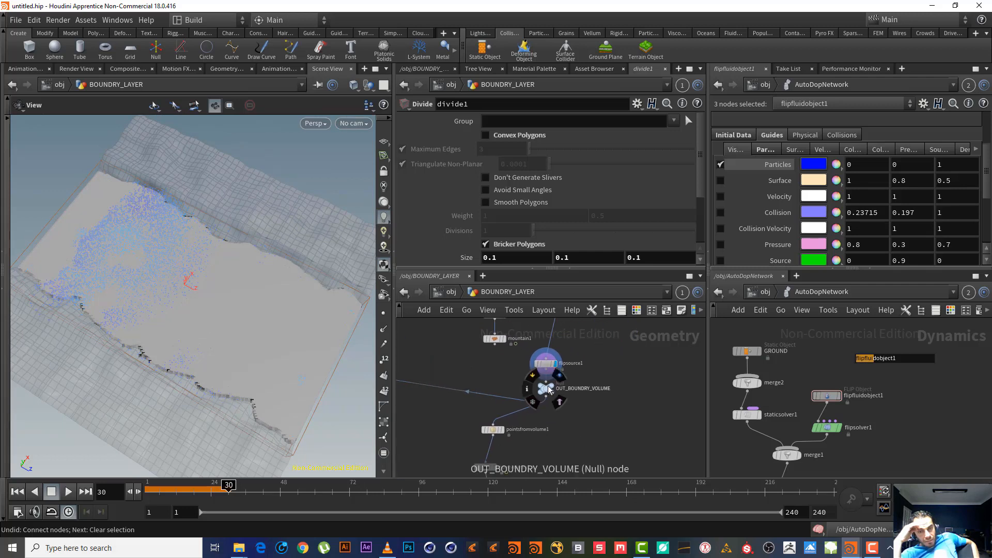
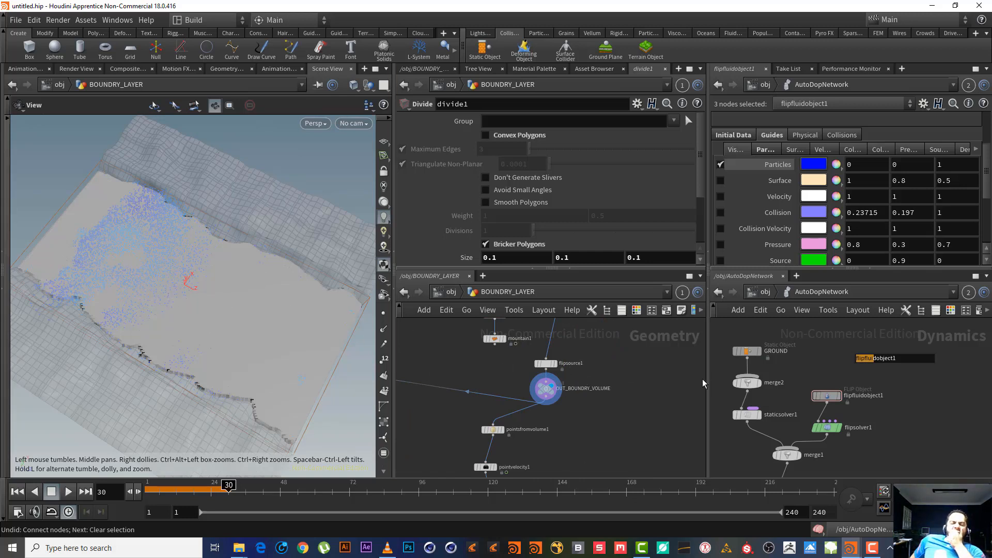
{"action": "middle_click_drag", "start_coordinate": [647, 344], "coordinate": [624, 387]}
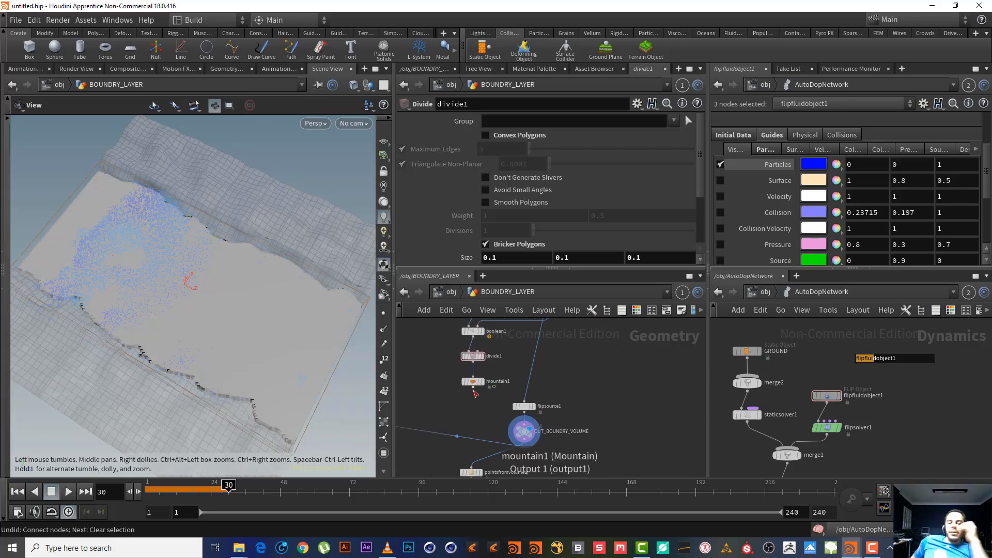
{"action": "left_click_drag", "start_coordinate": [473, 387], "coordinate": [518, 409]}
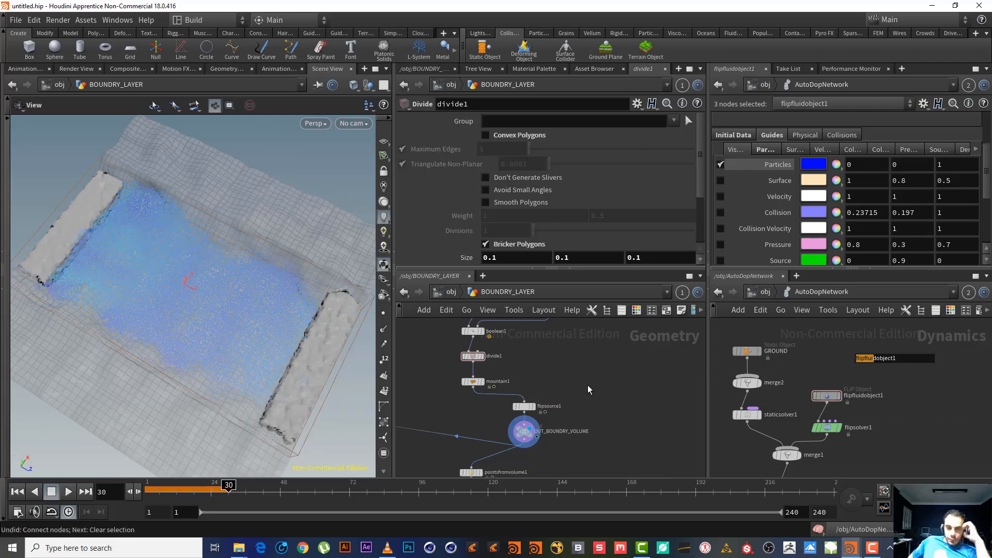
{"action": "left_click", "coordinate": [16, 491]}
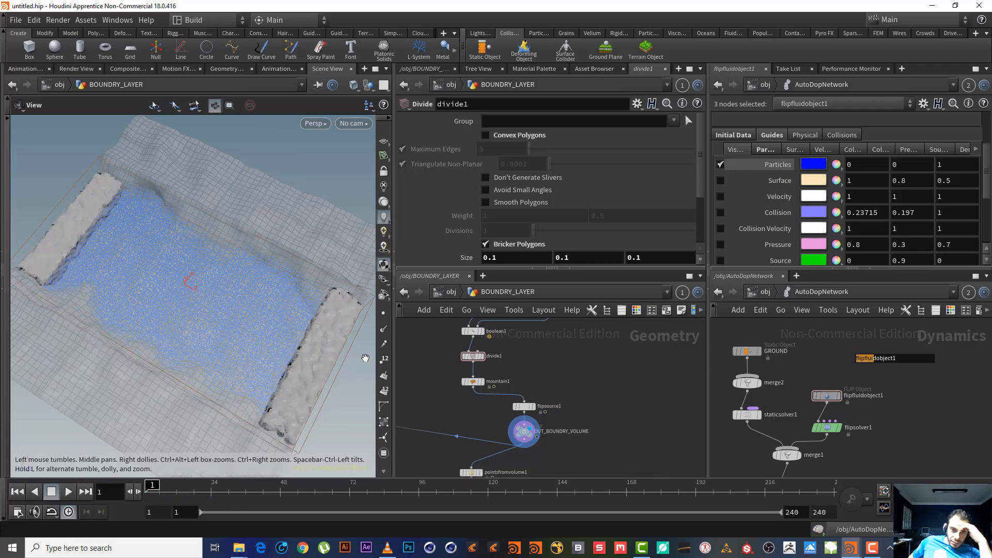
- Automatically lay out the five nodes from OUT_BOUNDRY_VOLUME down to OUT_BOUNDRY_VEL in a tidy column
{"action": "left_click_drag", "start_coordinate": [365, 358], "coordinate": [259, 324]}
{"action": "middle_click_drag", "start_coordinate": [578, 437], "coordinate": [599, 368]}
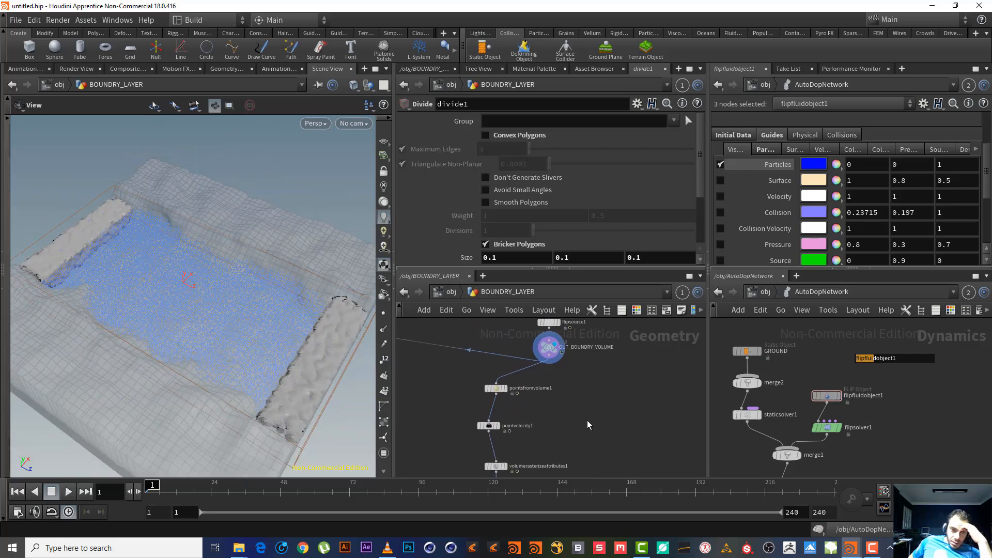
{"action": "middle_click_drag", "start_coordinate": [588, 421], "coordinate": [601, 388]}
{"action": "scroll", "coordinate": [597, 398], "scroll_direction": "down", "scroll_amount": 3}
{"action": "left_click_drag", "start_coordinate": [619, 466], "coordinate": [507, 354]}
{"action": "key", "text": "shift+l"}
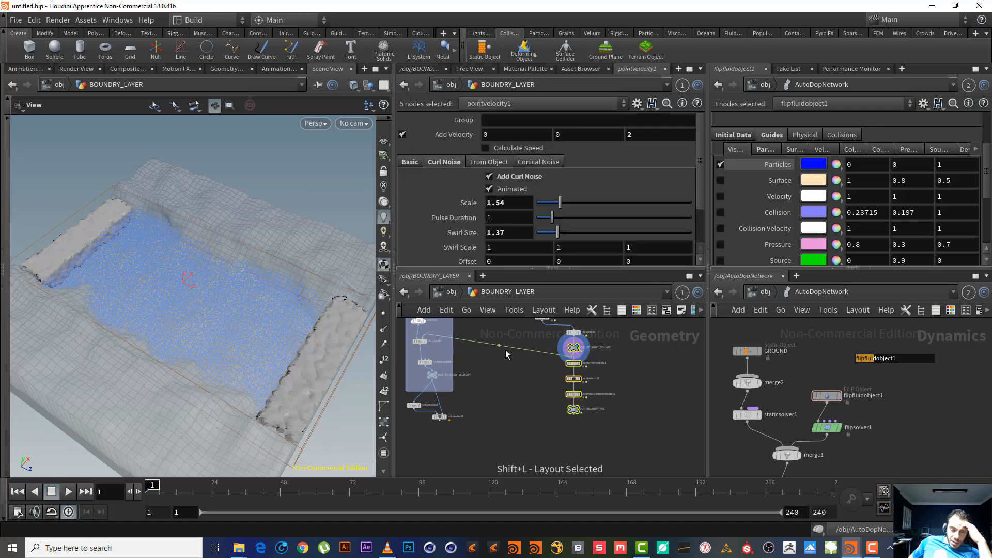
- Enclose the four nodes from pointsfromvolume1 to OUT_BOUNDRY_VEL in a network box titled "SMAPLE 2"
{"action": "key", "text": "shift+o"}
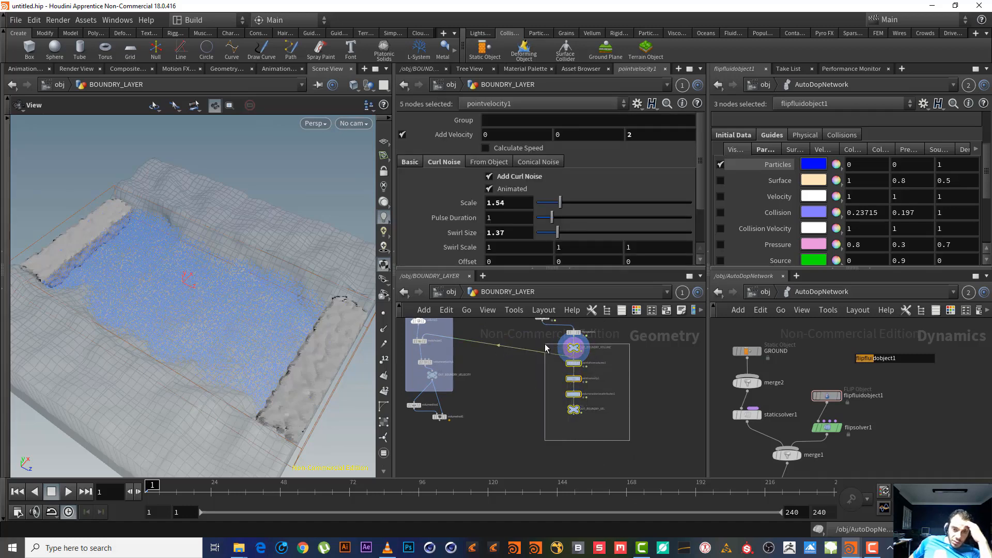
{"action": "left_click_drag", "start_coordinate": [546, 344], "coordinate": [547, 340]}
{"action": "left_click", "coordinate": [616, 363]}
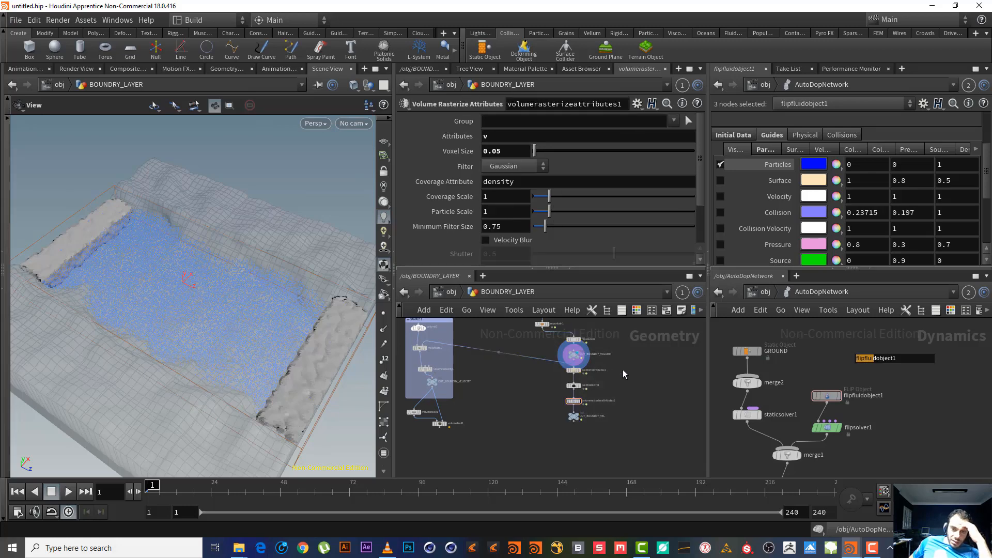
{"action": "scroll", "coordinate": [624, 373], "scroll_direction": "up", "scroll_amount": 3}
{"action": "left_click_drag", "start_coordinate": [653, 457], "coordinate": [512, 368]}
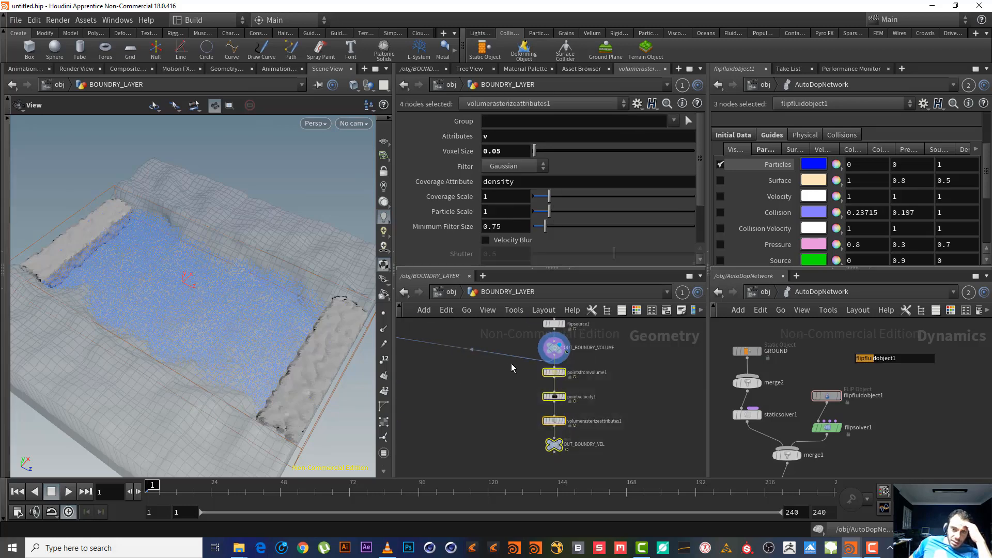
{"action": "left_click", "coordinate": [666, 311]}
{"action": "double_click", "coordinate": [576, 363]}
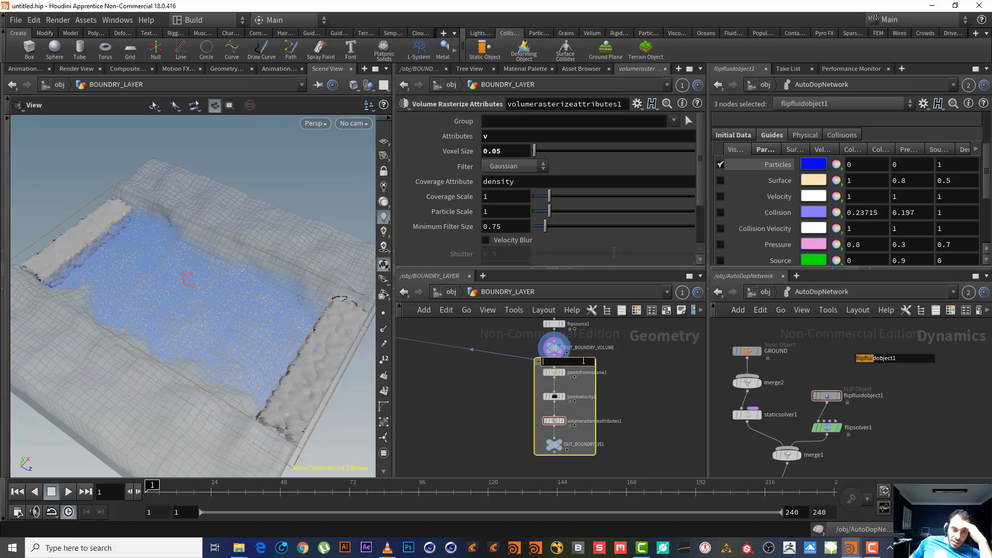
{"action": "type", "text": "SMAPLE"}
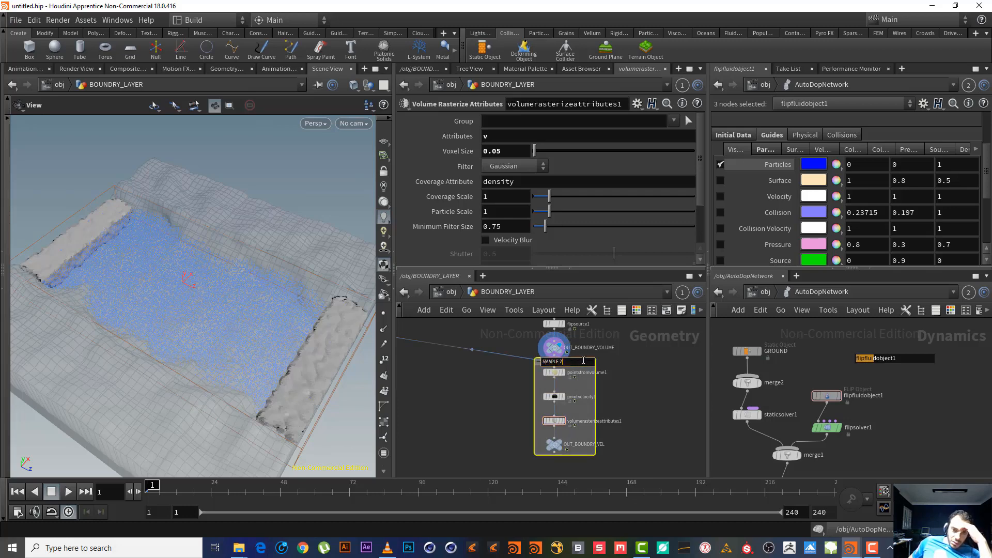
{"action": "type", "text": " 2"}
{"action": "key", "text": "Return"}
- Move the SMAPLE 2 box closer to the SAMPLE 1 box and delete volumeslice1 and volumetrail1
{"action": "middle_click_drag", "start_coordinate": [498, 427], "coordinate": [614, 446]}
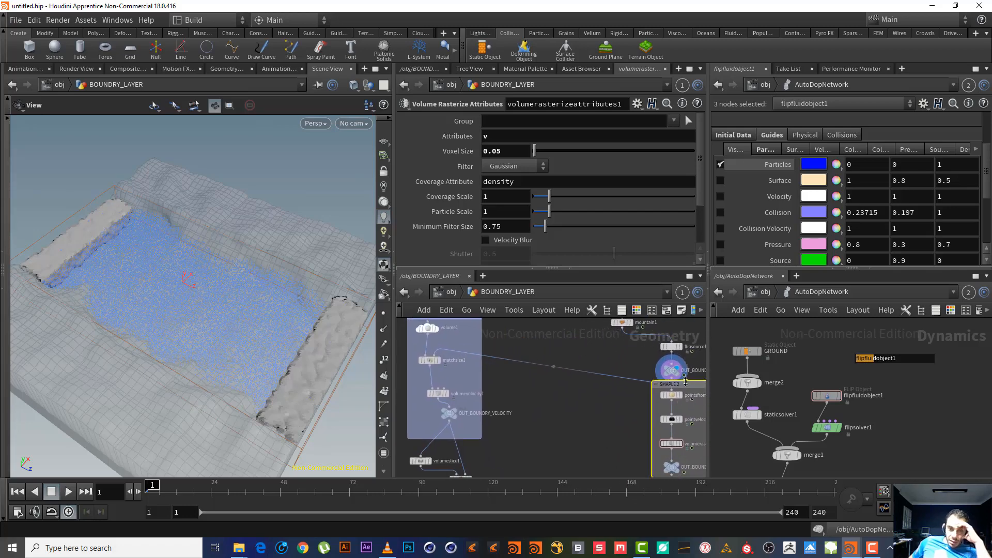
{"action": "left_click_drag", "start_coordinate": [683, 385], "coordinate": [599, 405]}
{"action": "middle_click_drag", "start_coordinate": [517, 456], "coordinate": [586, 423]}
{"action": "left_click_drag", "start_coordinate": [587, 460], "coordinate": [458, 429]}
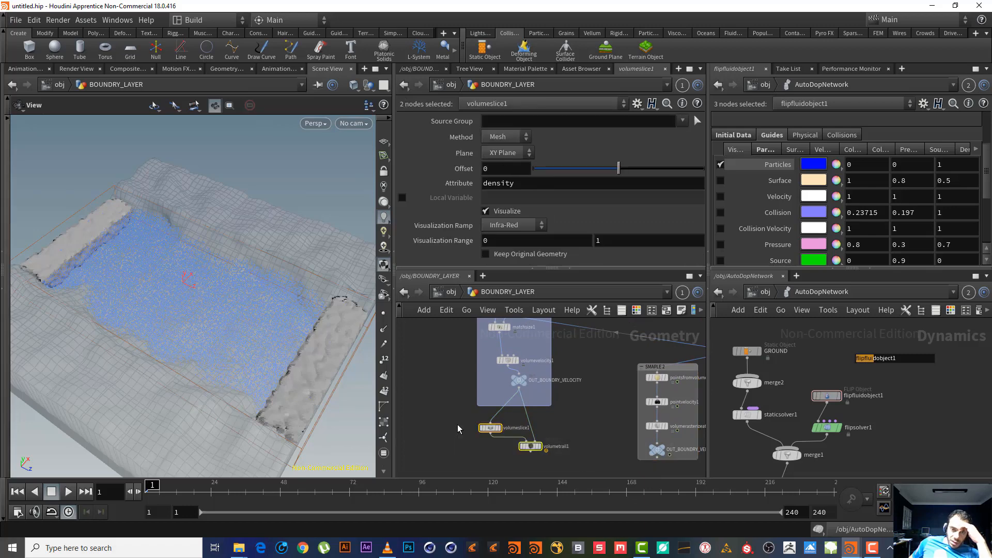
{"action": "key", "text": "Delete"}
- Move the SAMPLE 1 network box with its four nodes down so it sits beside the SMAPLE 2 box
{"action": "middle_click_drag", "start_coordinate": [562, 431], "coordinate": [565, 464]}
{"action": "left_click_drag", "start_coordinate": [590, 443], "coordinate": [491, 326]}
{"action": "middle_click_drag", "start_coordinate": [509, 327], "coordinate": [509, 375]}
{"action": "mouse_move", "coordinate": [509, 376]}
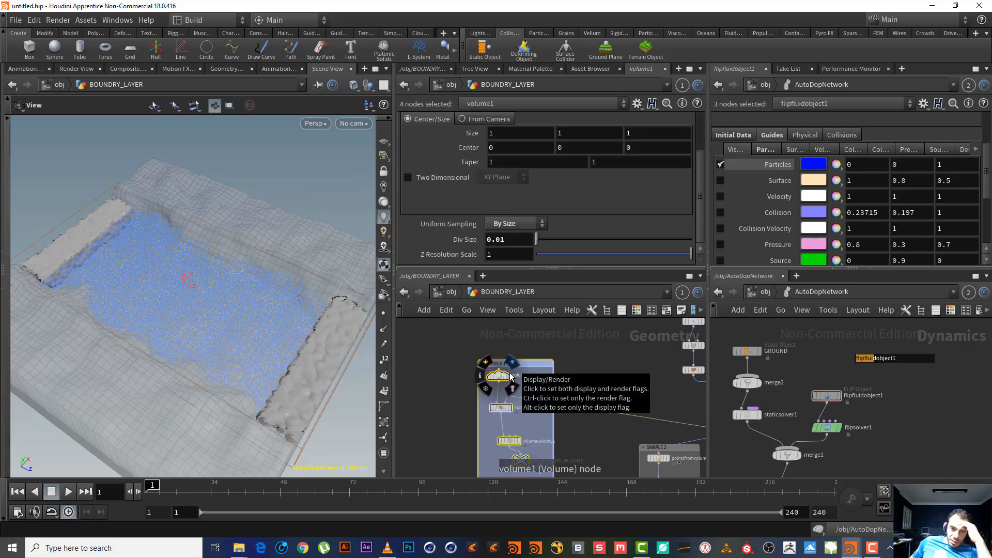
{"action": "left_click", "coordinate": [596, 442]}
{"action": "middle_click_drag", "start_coordinate": [574, 417], "coordinate": [540, 387]}
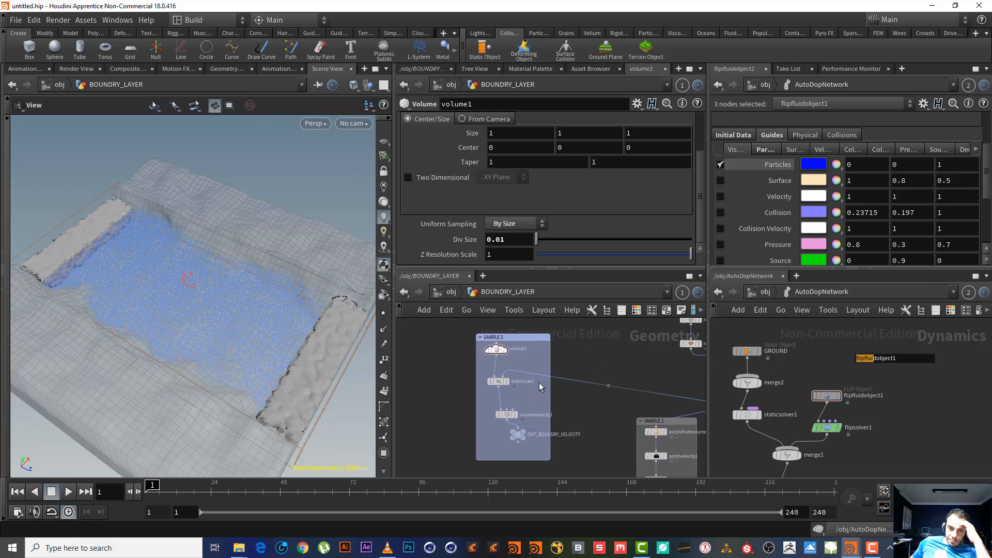
{"action": "left_click_drag", "start_coordinate": [528, 338], "coordinate": [538, 387]}
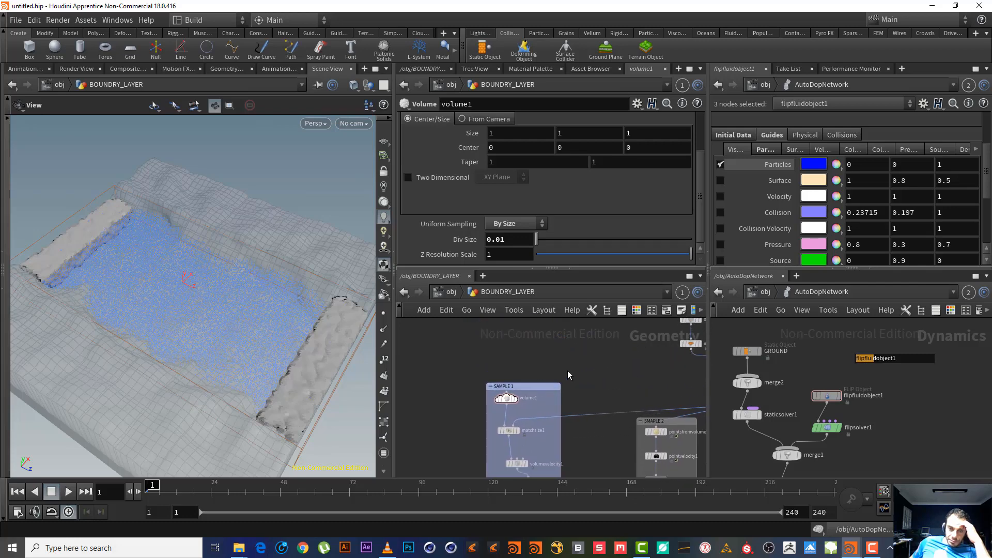
{"action": "middle_click_drag", "start_coordinate": [569, 375], "coordinate": [506, 323]}
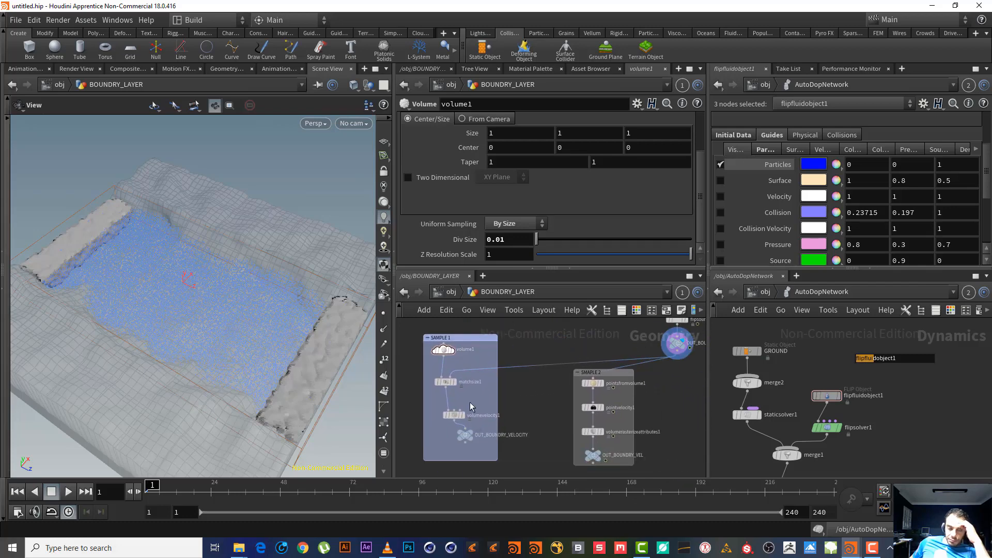
- Inspect the node information of volume1 in SAMPLE 1 and pointsfromvolume1 in SMAPLE 2
{"action": "left_click", "coordinate": [475, 338]}
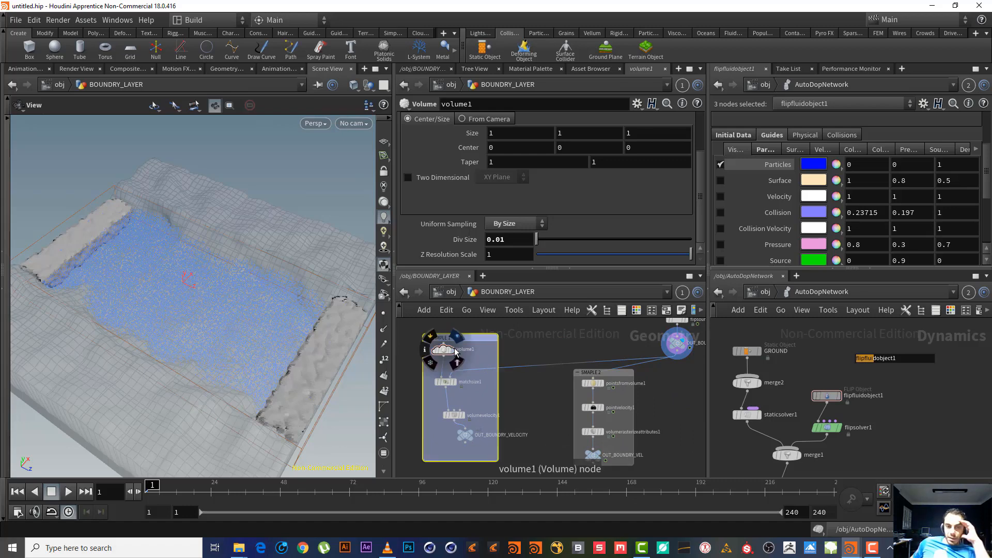
{"action": "left_click", "coordinate": [425, 354]}
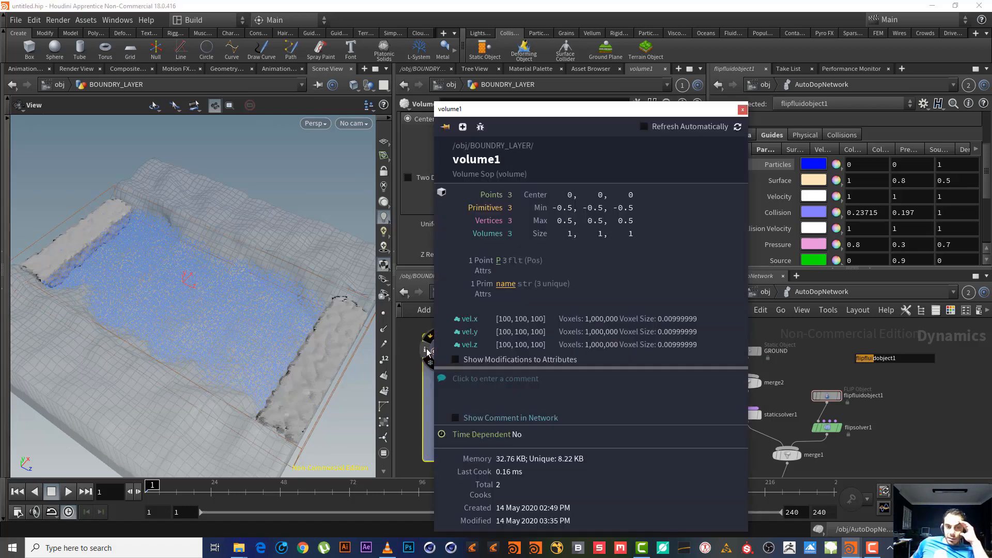
{"action": "left_click", "coordinate": [742, 111]}
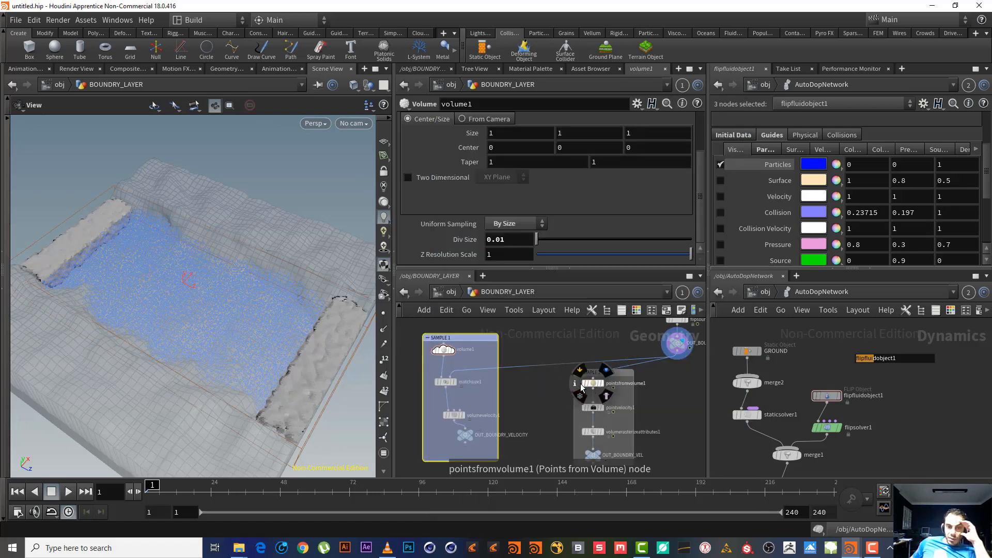
{"action": "left_click", "coordinate": [576, 384]}
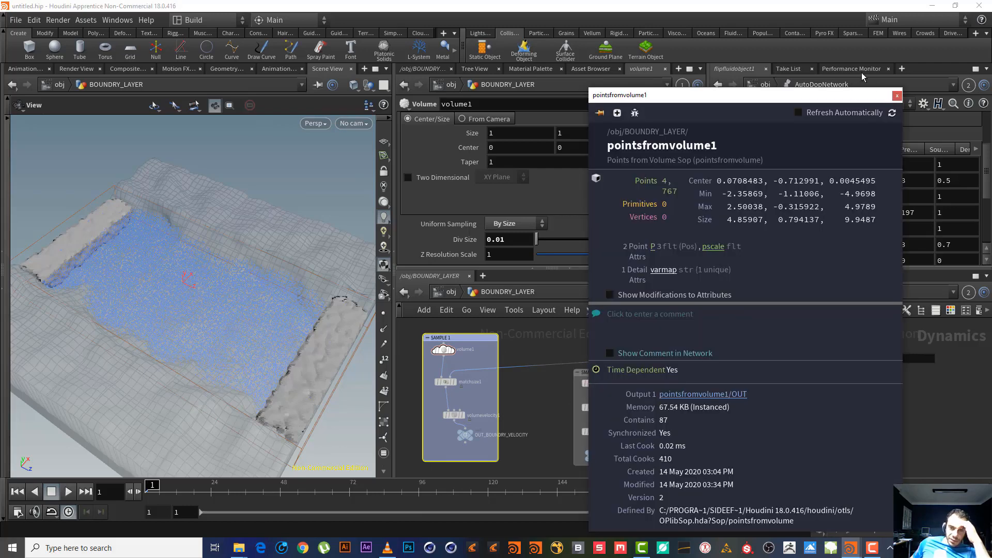
{"action": "left_click", "coordinate": [897, 96]}
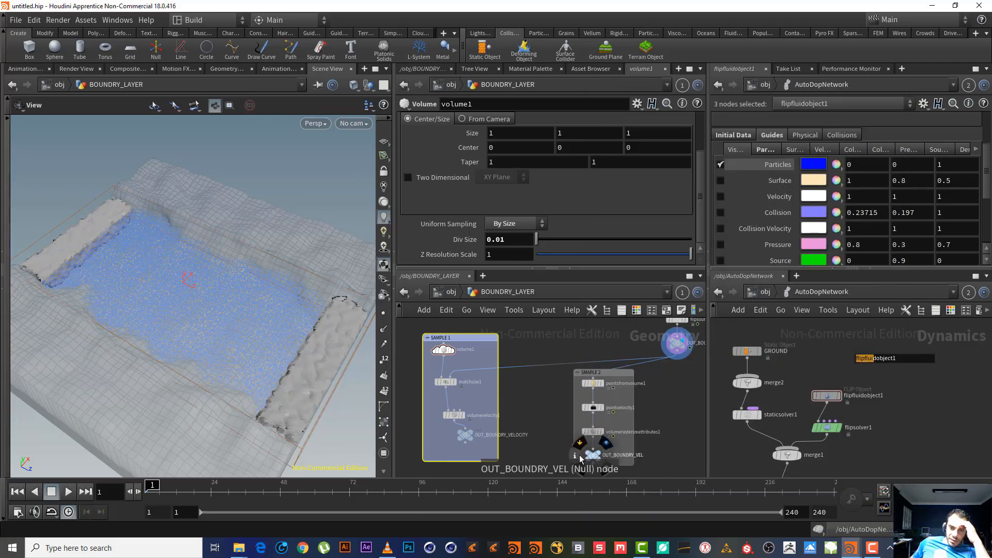
- Compare the node information of OUT_BOUNDRY_VEL and OUT_BOUNDRY_VELOCITY, looking at their velocity fields and voxel sizes
{"action": "left_click", "coordinate": [576, 458]}
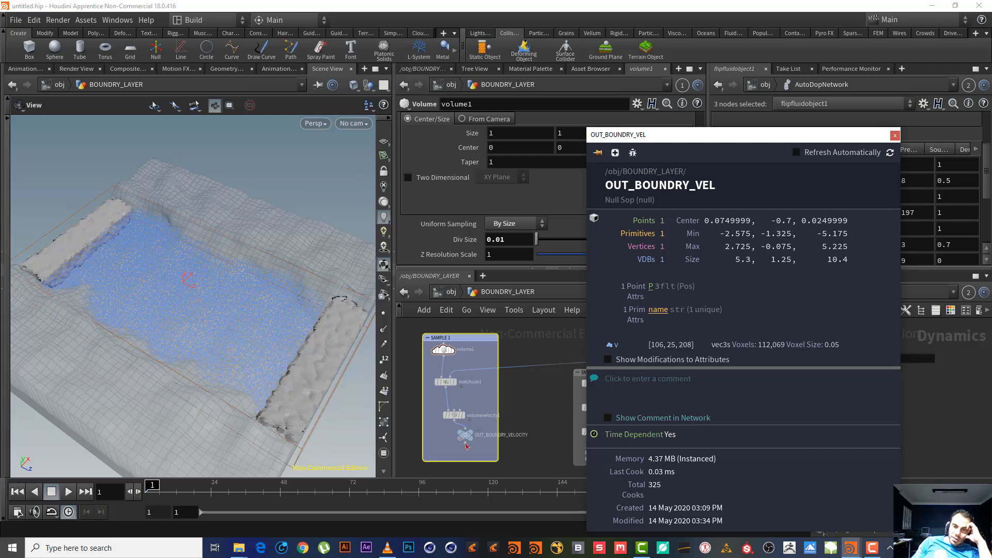
{"action": "left_click", "coordinate": [447, 435]}
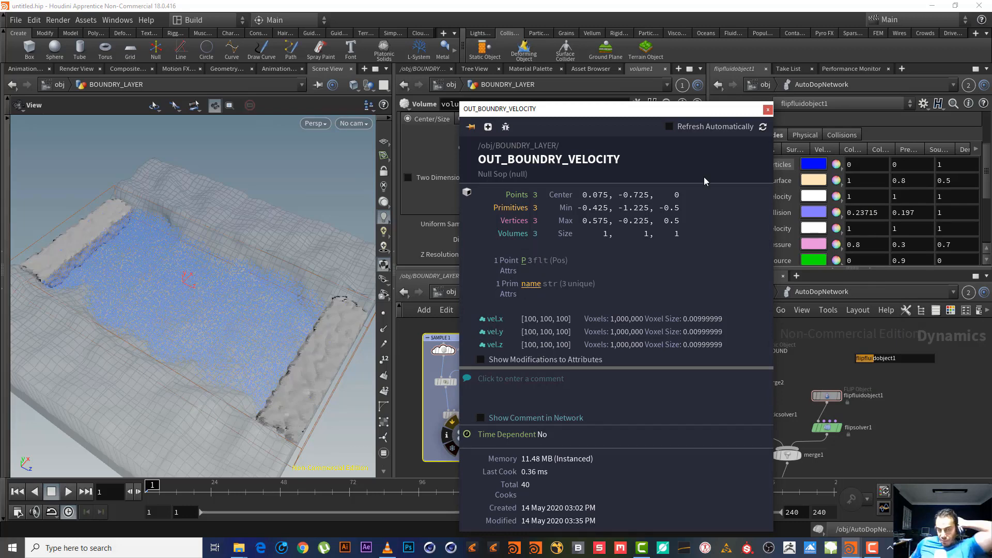
{"action": "left_click", "coordinate": [770, 110]}
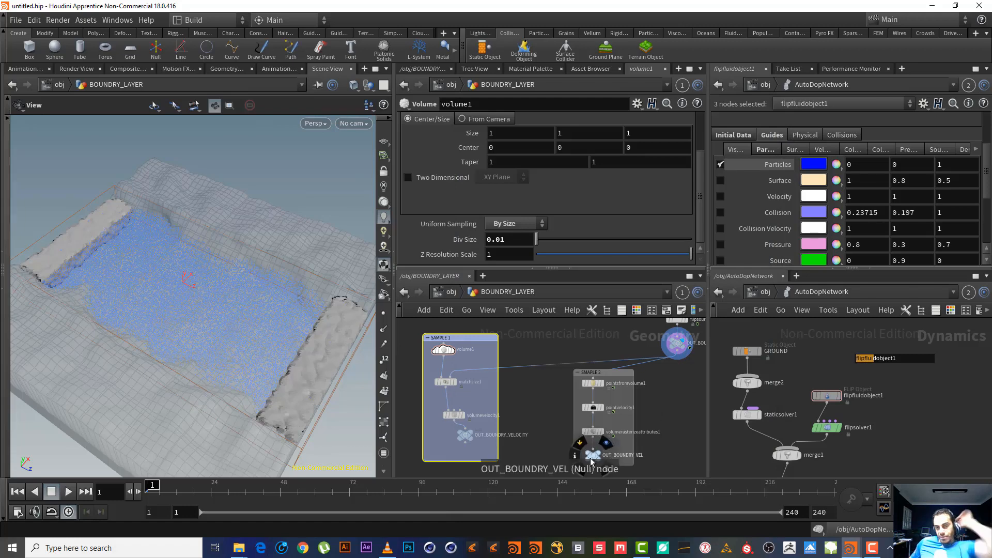
{"action": "left_click", "coordinate": [575, 456]}
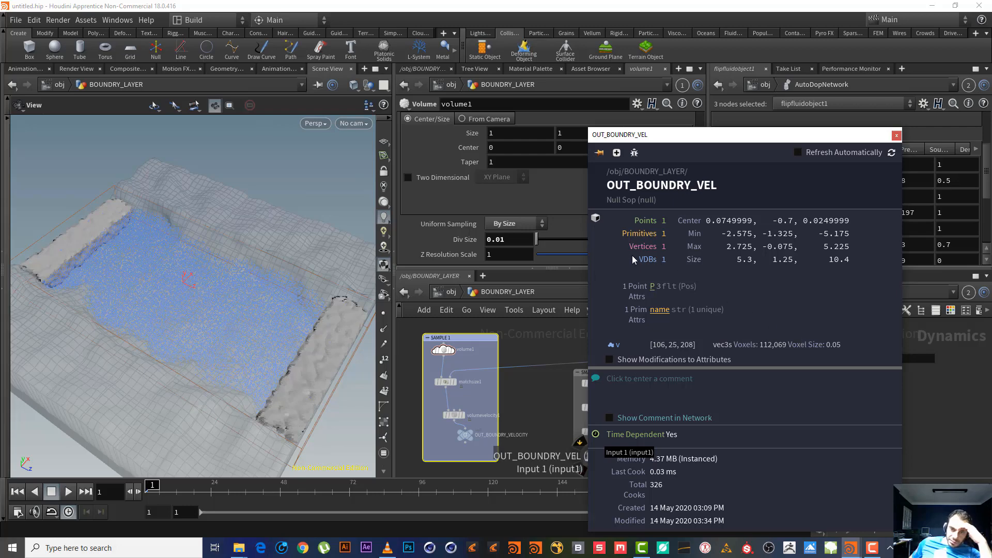
{"action": "left_click", "coordinate": [447, 436]}
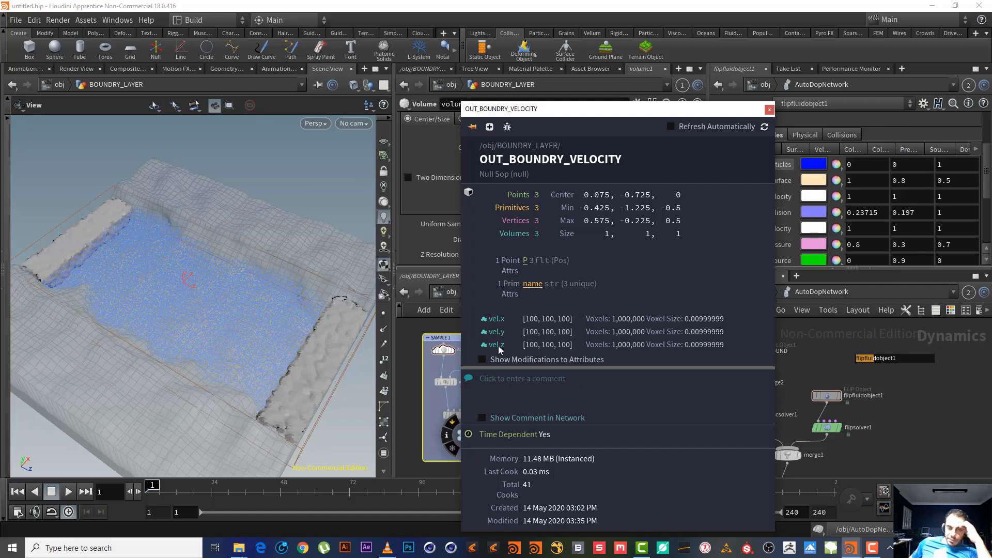
{"action": "left_click", "coordinate": [770, 109]}
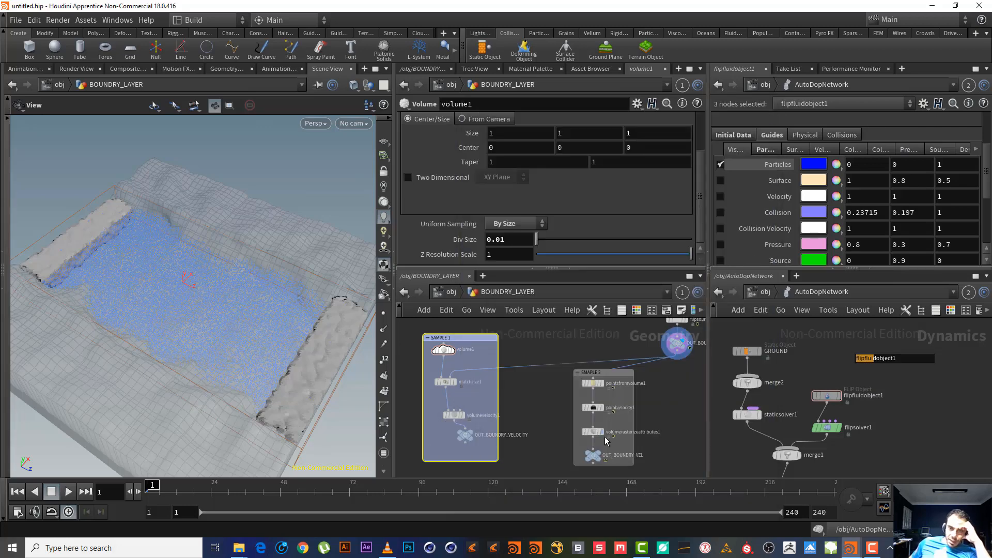
{"action": "left_click", "coordinate": [575, 456]}
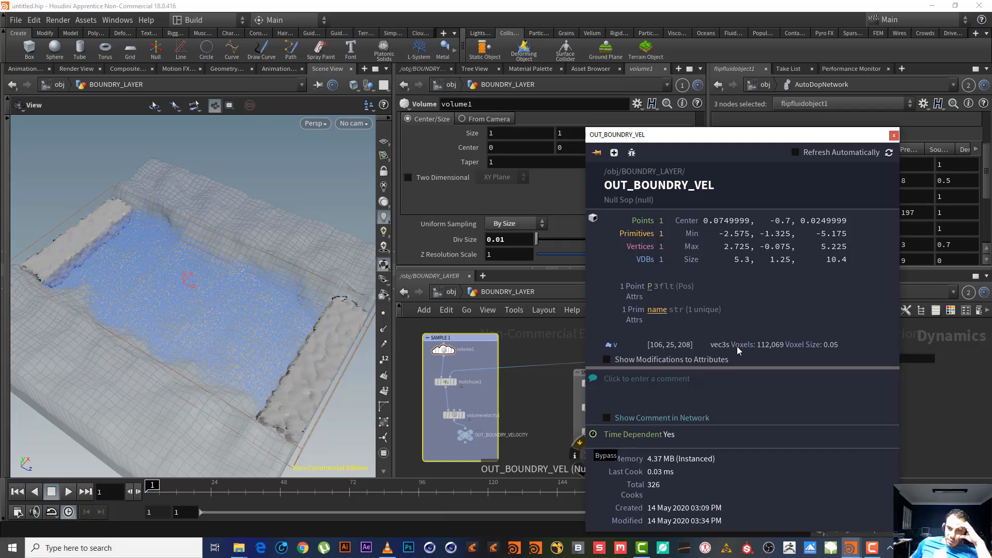
{"action": "left_click", "coordinate": [893, 135]}
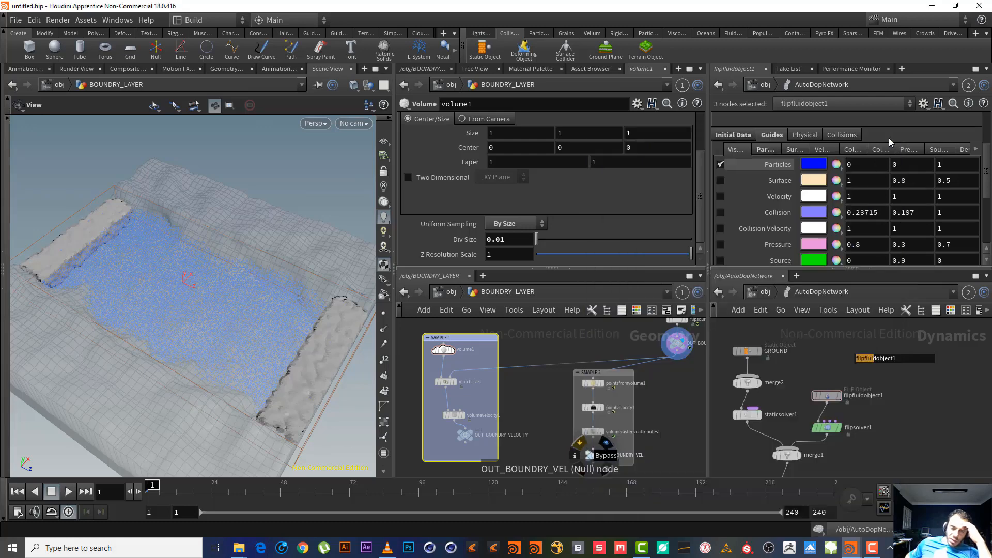
- Review the full parameter list of volumerasterizeattributes1 in the SMAPLE 2 box
{"action": "middle_click_drag", "start_coordinate": [678, 419], "coordinate": [681, 402]}
{"action": "scroll", "coordinate": [672, 414], "scroll_direction": "up", "scroll_amount": 3}
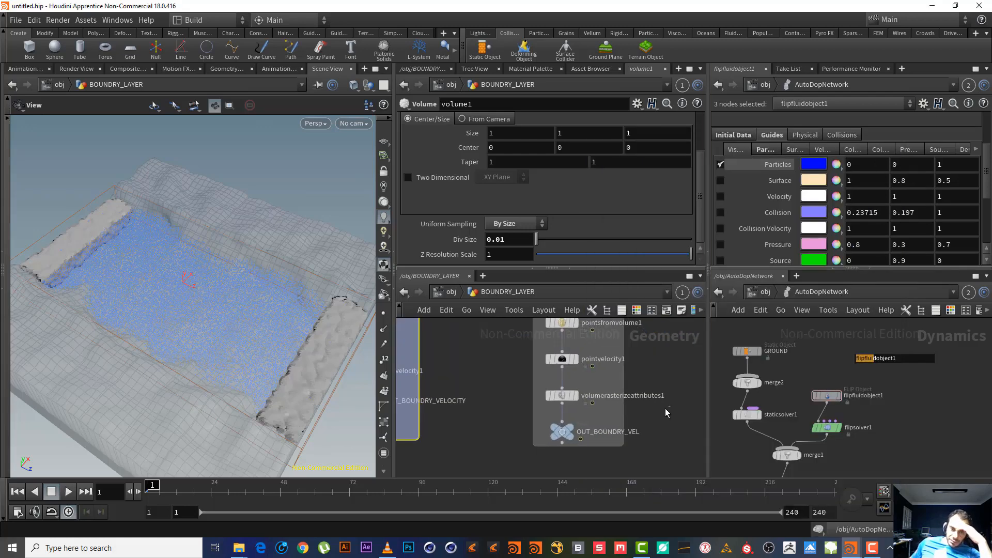
{"action": "left_click", "coordinate": [569, 396]}
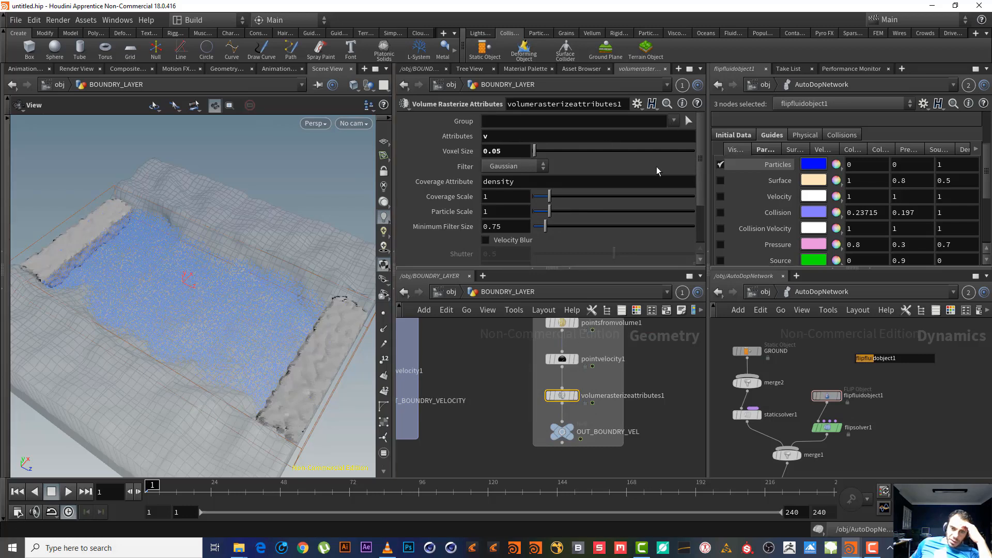
{"action": "left_click_drag", "start_coordinate": [699, 180], "coordinate": [698, 132]}
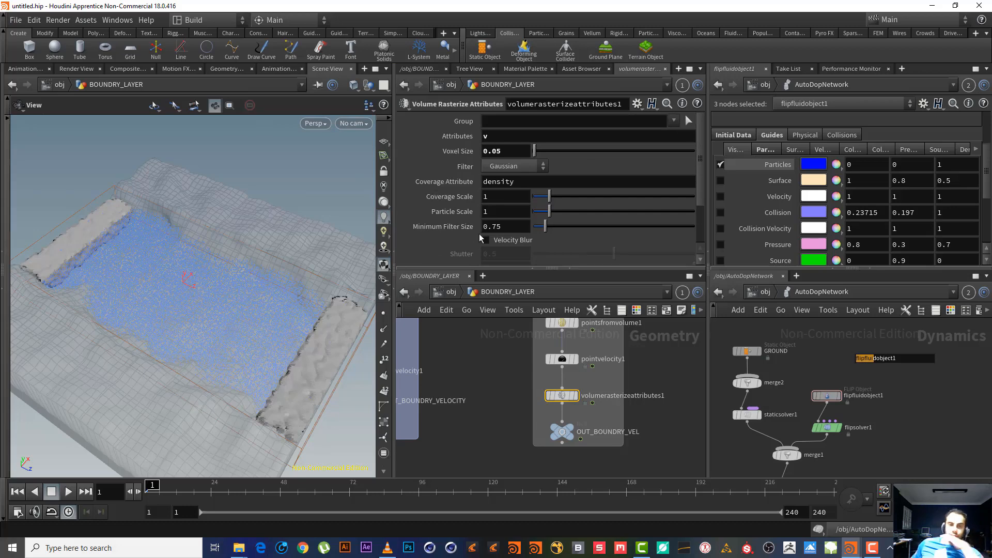
{"action": "left_click_drag", "start_coordinate": [703, 186], "coordinate": [705, 238]}
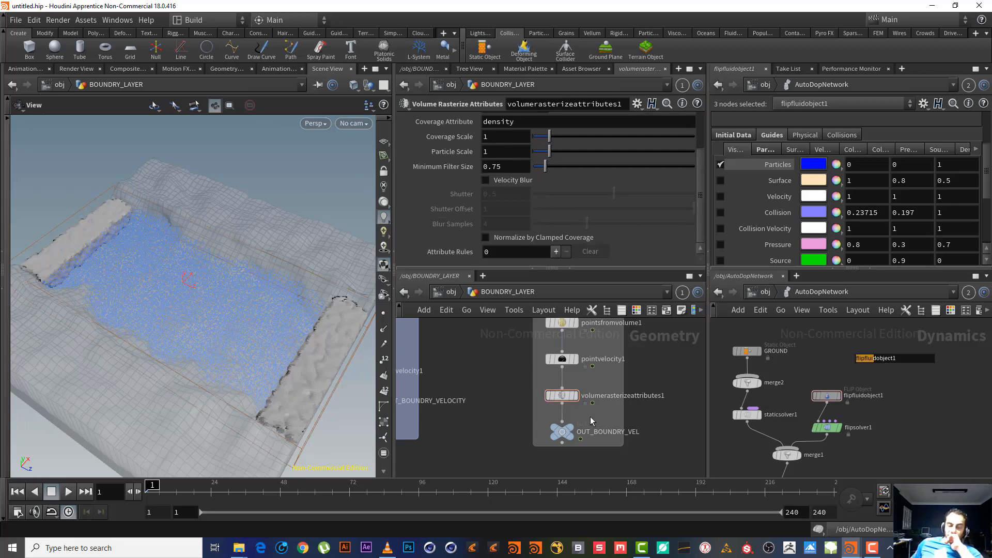
- Align OUT_BOUNDRY_VELOCITY directly beneath volumevelocity1 in the SAMPLE 1 box and select volumerasterizeattributes1
{"action": "middle_click_drag", "start_coordinate": [626, 426], "coordinate": [686, 440]}
{"action": "mouse_move", "coordinate": [602, 414]}
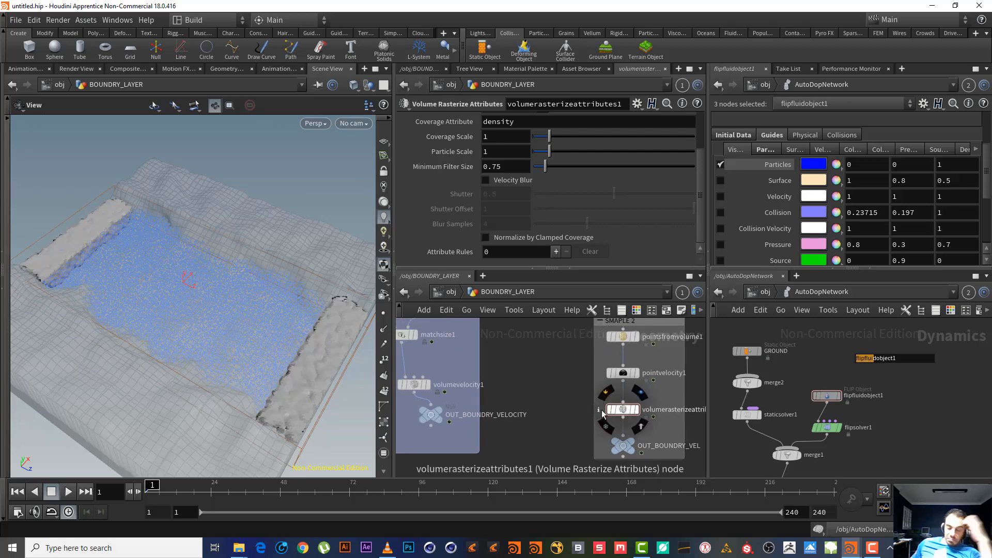
{"action": "middle_click_drag", "start_coordinate": [599, 414], "coordinate": [664, 422]}
{"action": "left_click_drag", "start_coordinate": [497, 423], "coordinate": [482, 438]}
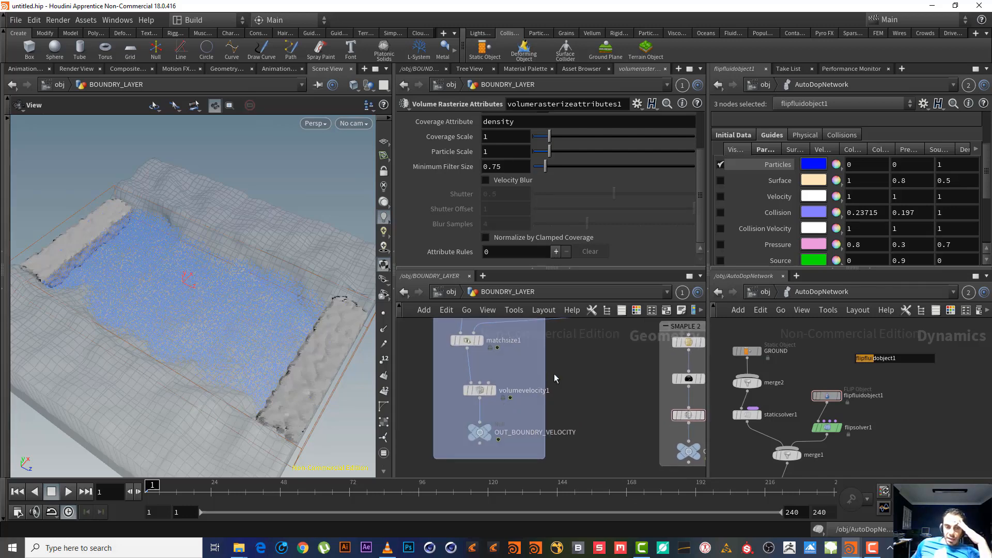
{"action": "middle_click_drag", "start_coordinate": [580, 374], "coordinate": [492, 358]}
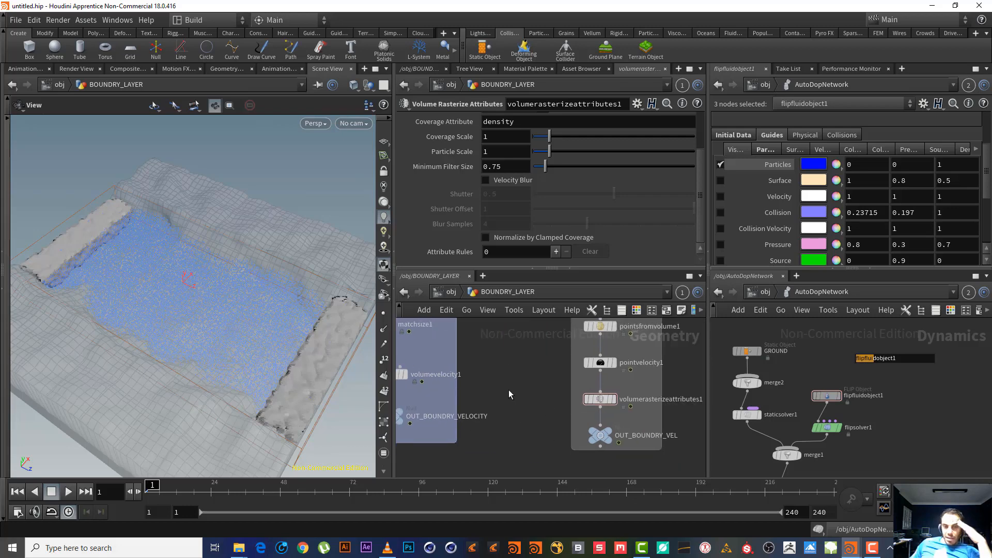
{"action": "middle_click_drag", "start_coordinate": [516, 390], "coordinate": [528, 393]}
{"action": "left_click_drag", "start_coordinate": [543, 396], "coordinate": [649, 405]}
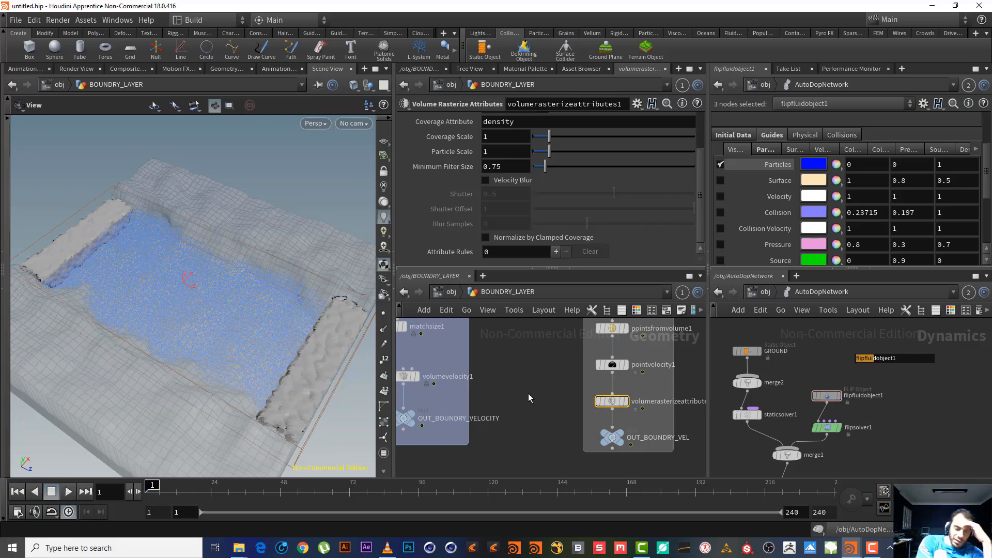
{"action": "middle_click_drag", "start_coordinate": [548, 384], "coordinate": [436, 394]}
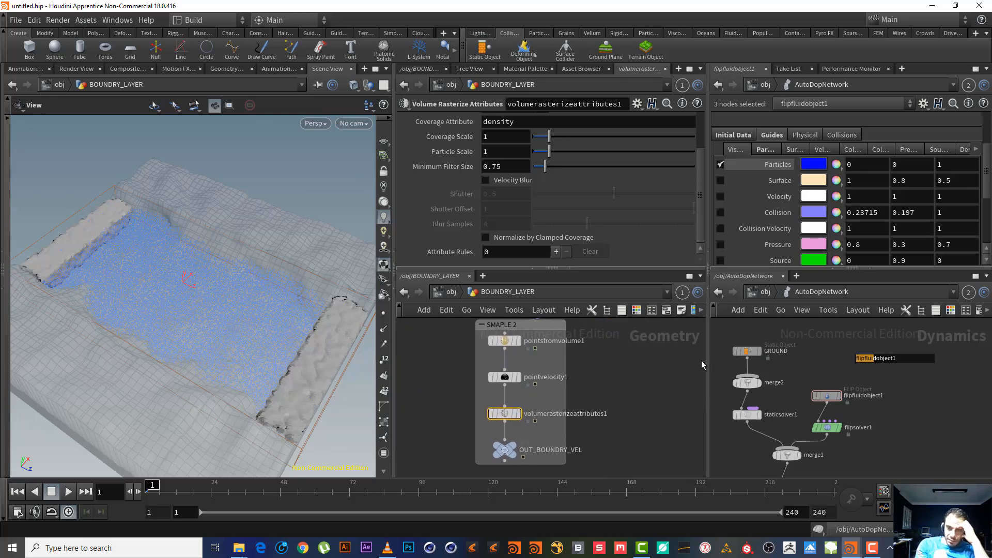
- Select flipsolver1 in AutoDopNetwork to check its boundary Surface Volume and Velocity Volume paths
{"action": "left_click", "coordinate": [942, 404]}
{"action": "left_click_drag", "start_coordinate": [921, 423], "coordinate": [779, 369]}
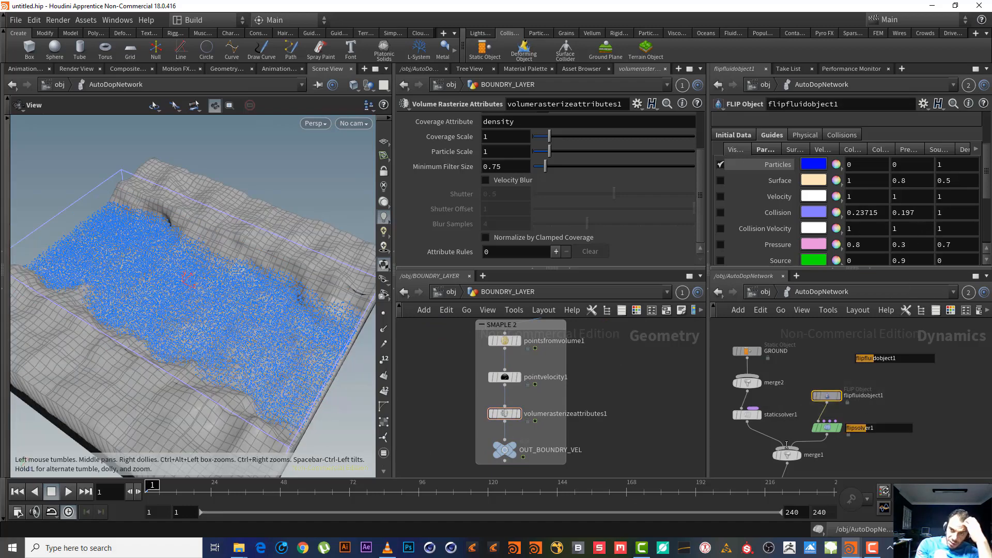
{"action": "left_click", "coordinate": [828, 427]}
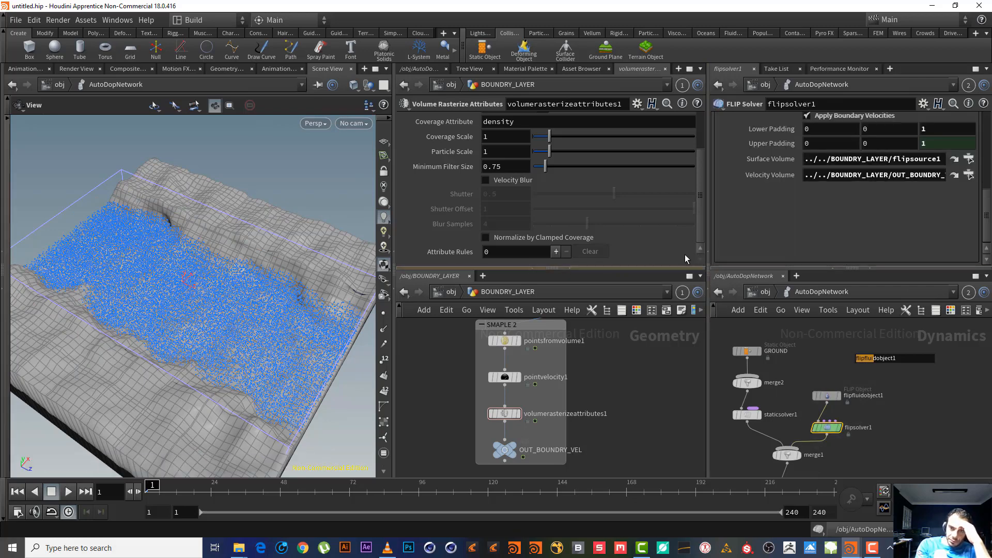
- Close the two lower network panes and switch the volumerasterizeattributes1 parameter pane to a network view of BOUNDRY_LAYER
{"action": "left_click", "coordinate": [469, 276]}
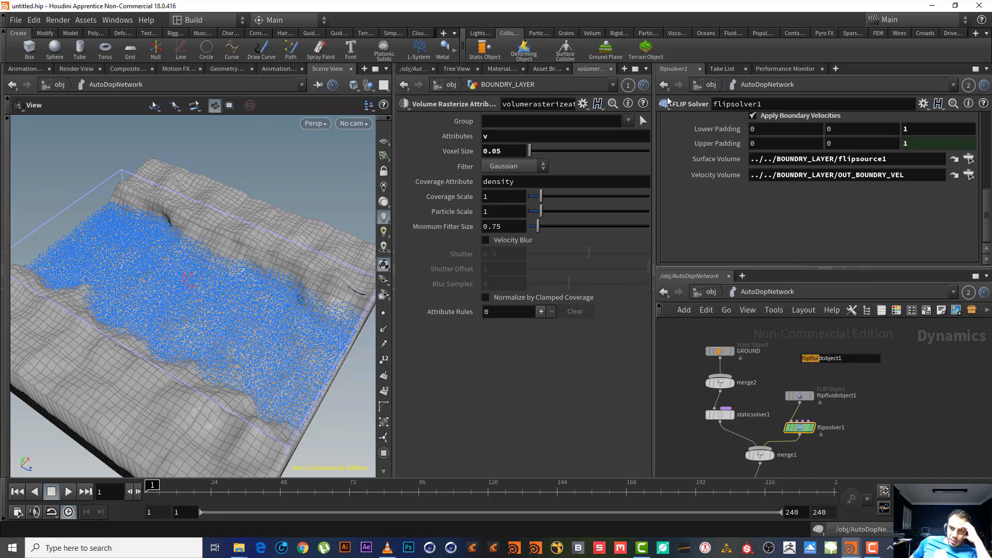
{"action": "left_click", "coordinate": [728, 276]}
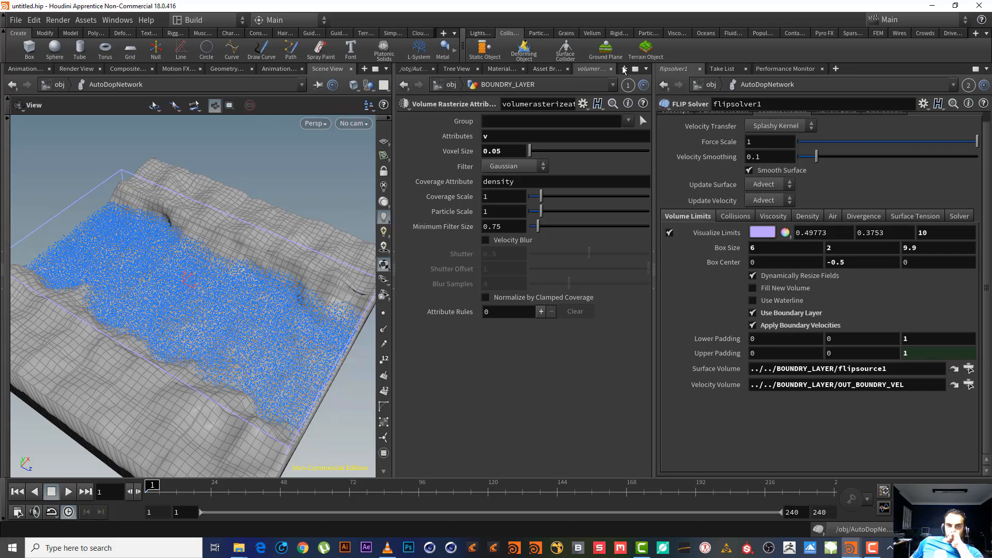
{"action": "right_click", "coordinate": [593, 75]}
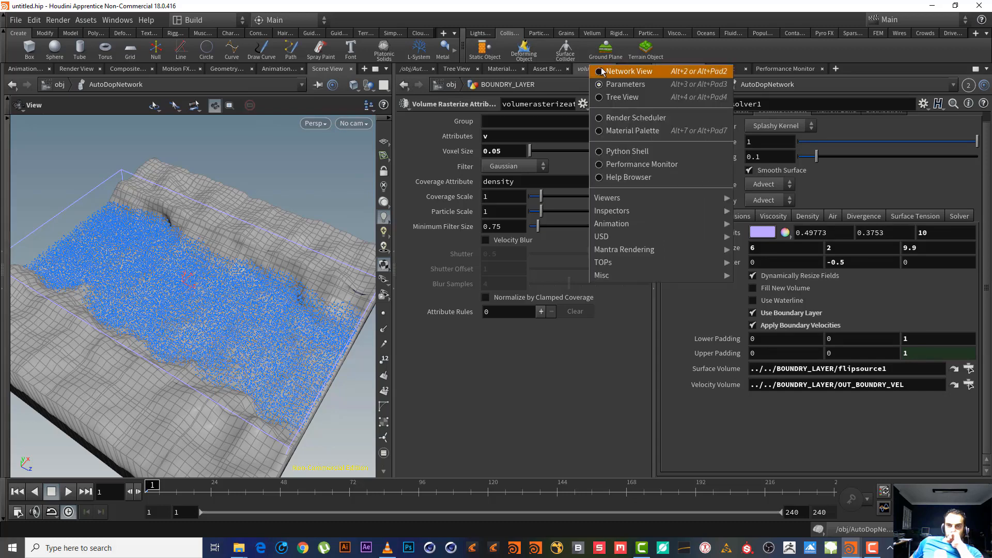
{"action": "left_click", "coordinate": [610, 70]}
{"action": "key", "text": "h"}
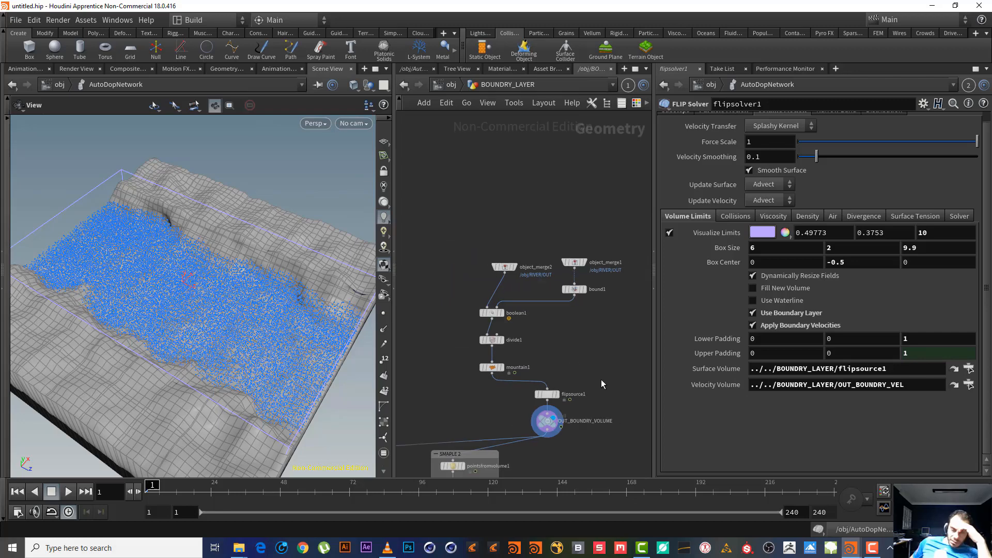
- Auto-arrange the eight upper nodes in BOUNDRY_LAYER, from the object merges down to OUT_BOUNDRY_VOLUME
{"action": "middle_click_drag", "start_coordinate": [601, 379], "coordinate": [602, 324]}
{"action": "left_click_drag", "start_coordinate": [607, 396], "coordinate": [620, 367]}
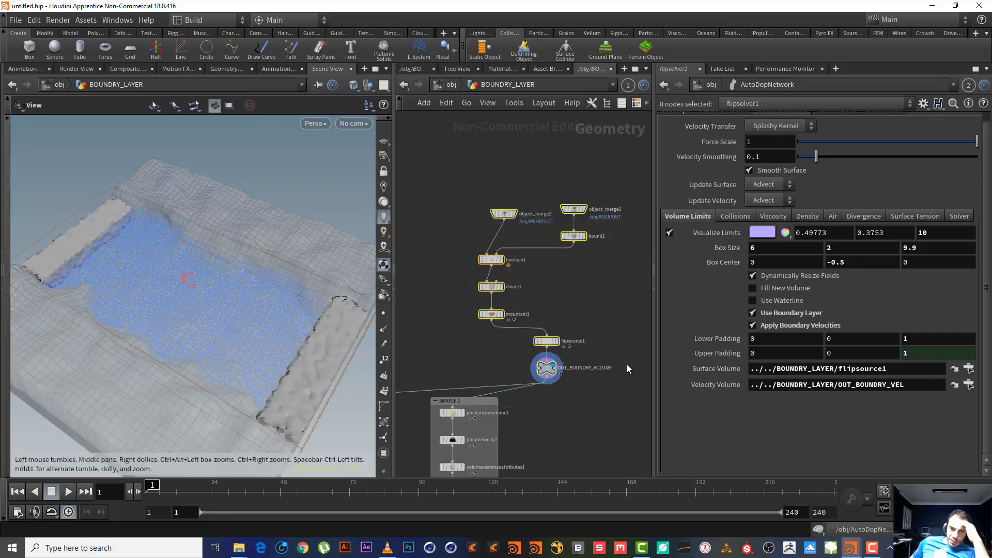
{"action": "key", "text": "shift+l"}
{"action": "scroll", "coordinate": [622, 394], "scroll_direction": "down", "scroll_amount": 4}
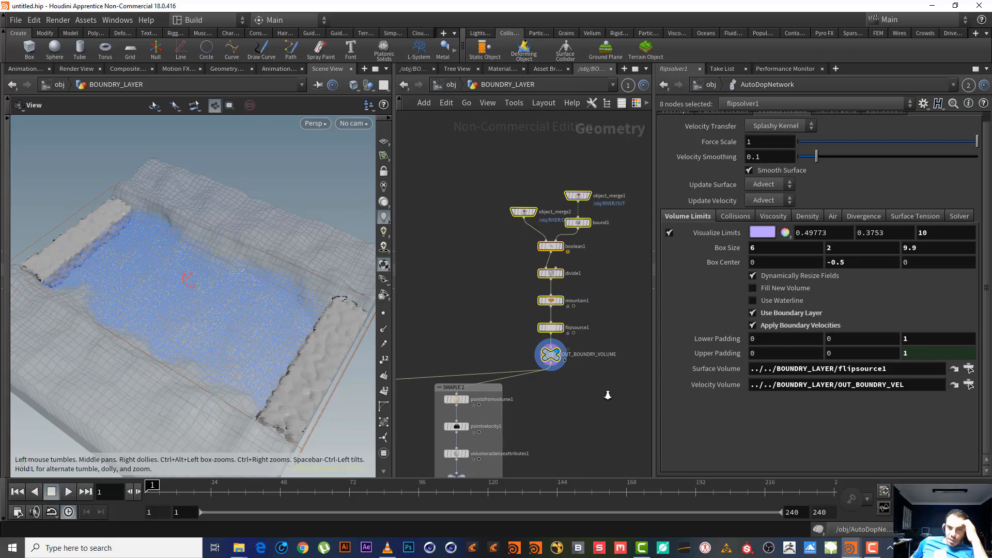
- Move the upper node chain above and between the two sample boxes and bring the SAMPLE 1 box level with SMAPLE 2
{"action": "mouse_move", "coordinate": [581, 357]}
{"action": "left_click_drag", "start_coordinate": [581, 357], "coordinate": [500, 312]}
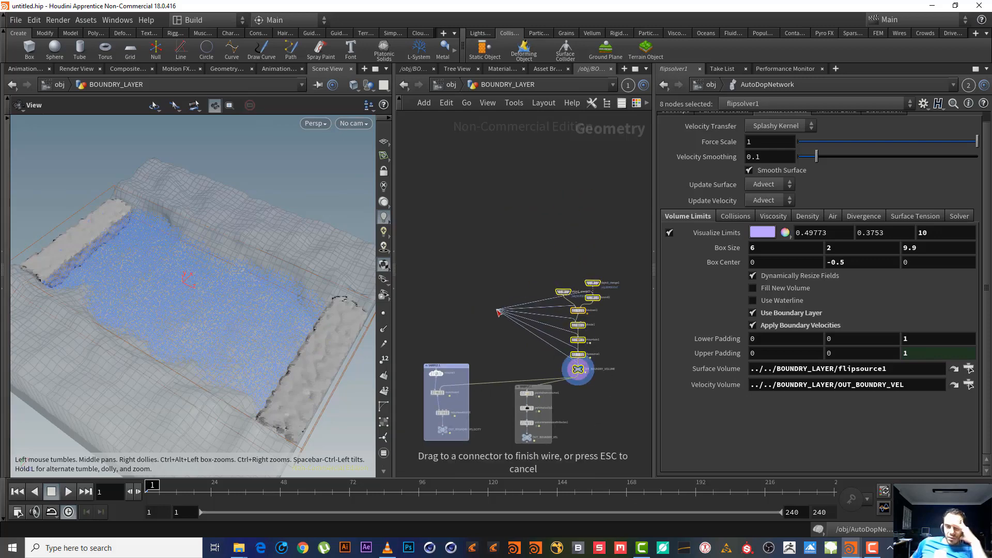
{"action": "key", "text": "Escape"}
{"action": "left_click_drag", "start_coordinate": [582, 309], "coordinate": [497, 300]}
{"action": "left_click", "coordinate": [579, 333]}
{"action": "middle_click_drag", "start_coordinate": [581, 334], "coordinate": [599, 275]}
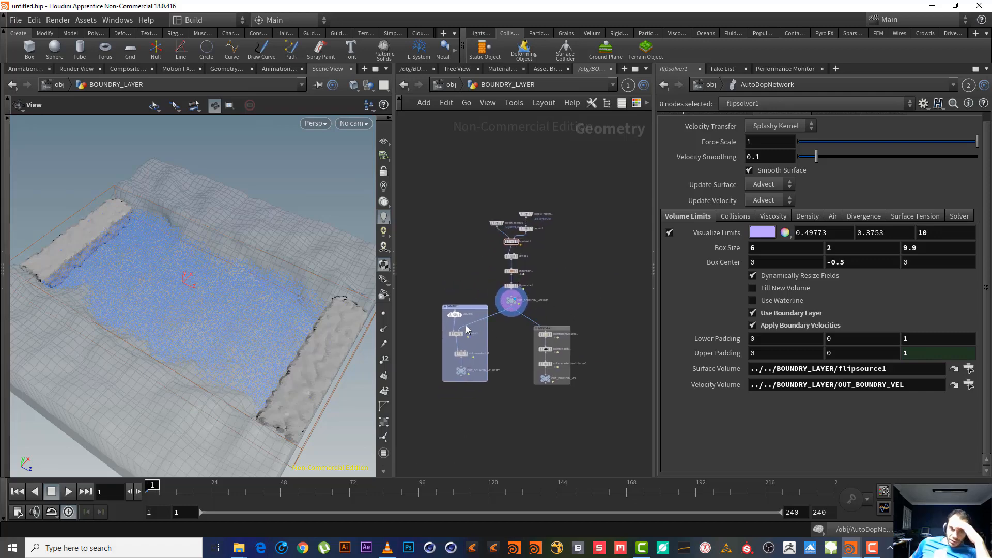
{"action": "left_click_drag", "start_coordinate": [465, 317], "coordinate": [455, 332]}
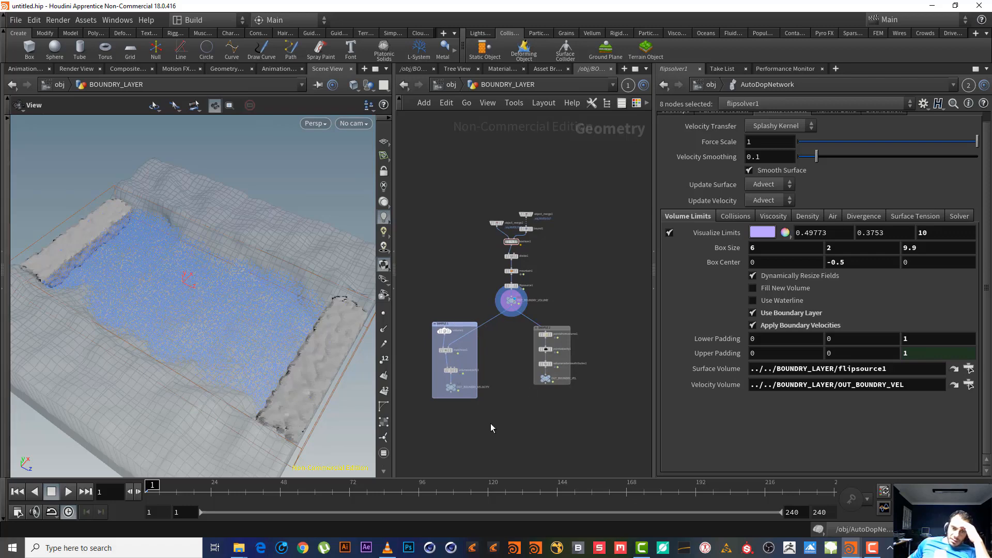
- Try to auto-arrange the nodes inside the SAMPLE 1 box
{"action": "left_click_drag", "start_coordinate": [481, 431], "coordinate": [420, 320]}
{"action": "key", "text": "shift+l"}
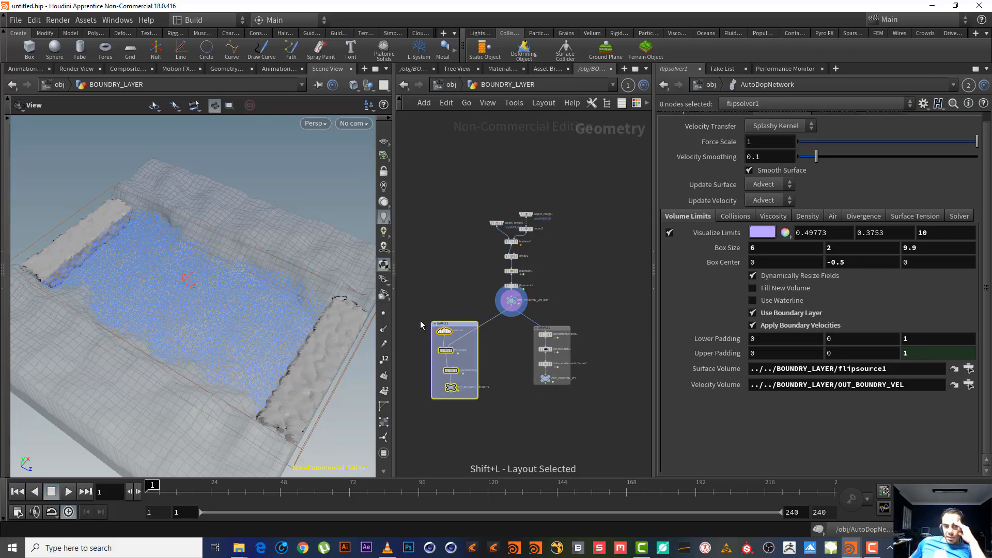
{"action": "left_click", "coordinate": [435, 397]}
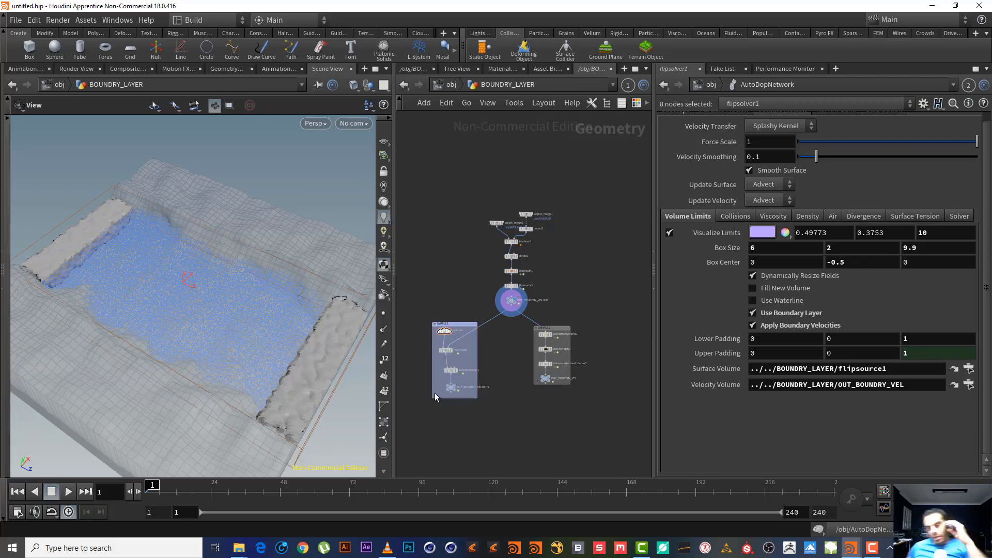
{"action": "left_click_drag", "start_coordinate": [437, 396], "coordinate": [461, 347]}
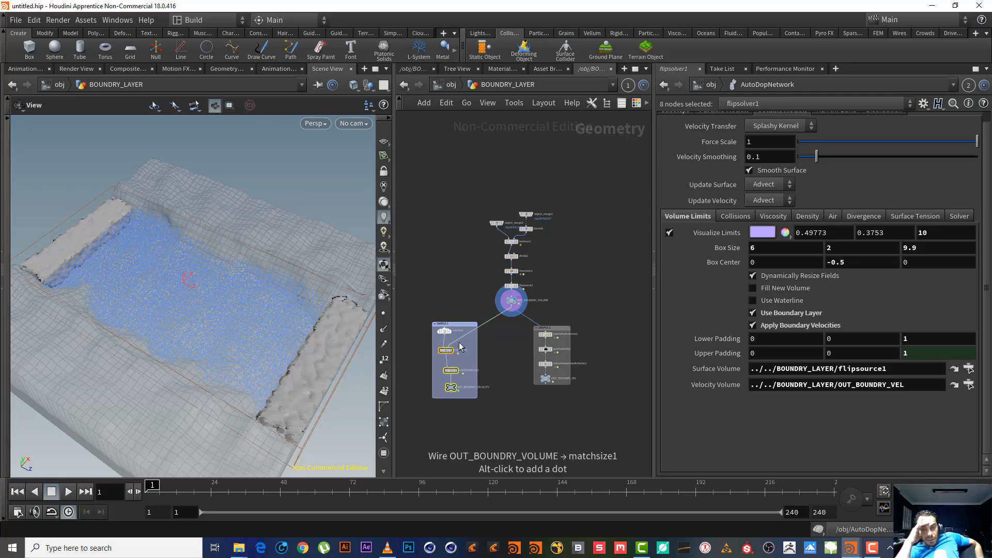
{"action": "left_click", "coordinate": [497, 356]}
{"action": "middle_click_drag", "start_coordinate": [492, 351], "coordinate": [508, 360]}
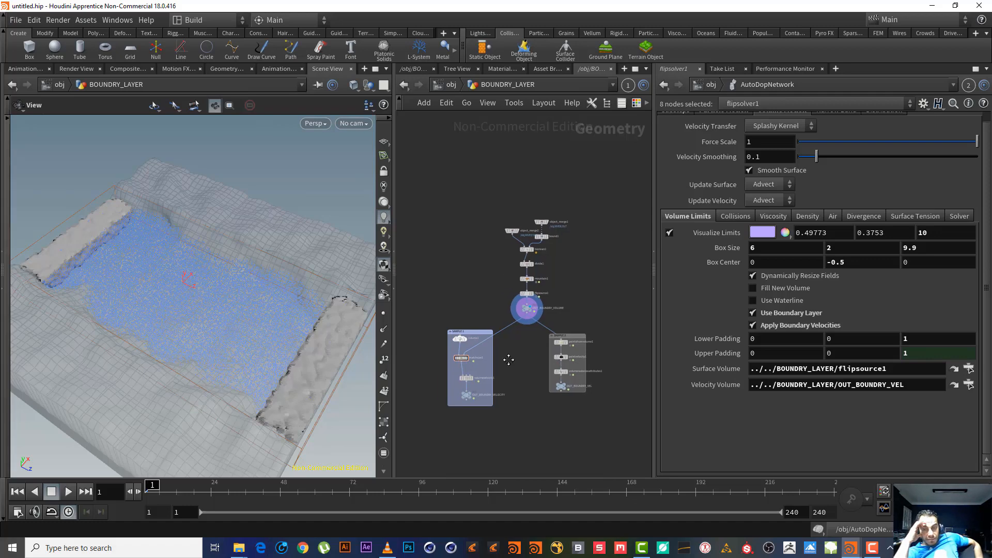
{"action": "right_click_drag", "start_coordinate": [520, 355], "coordinate": [565, 355]}
{"action": "middle_click_drag", "start_coordinate": [542, 352], "coordinate": [473, 348]}
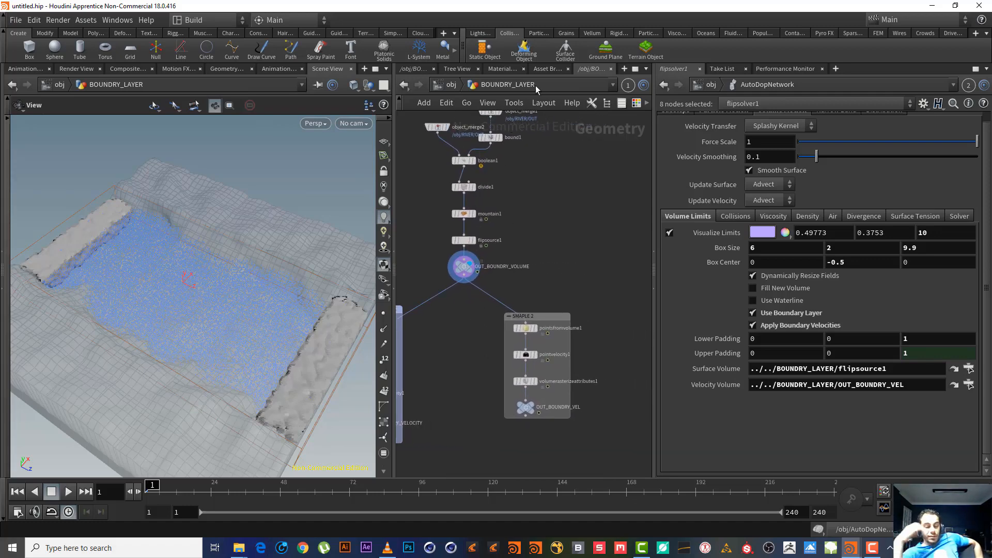
- Set both the flipsolver1 parameter pane and the network pane to No Link and return the network to the object level
{"action": "left_click", "coordinate": [968, 85]}
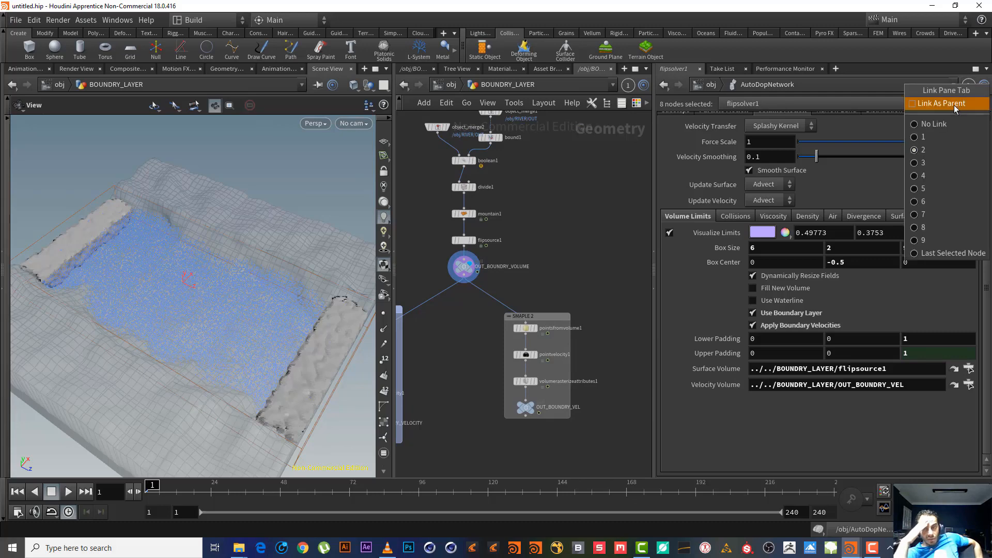
{"action": "left_click", "coordinate": [929, 126]}
{"action": "left_click", "coordinate": [629, 86]}
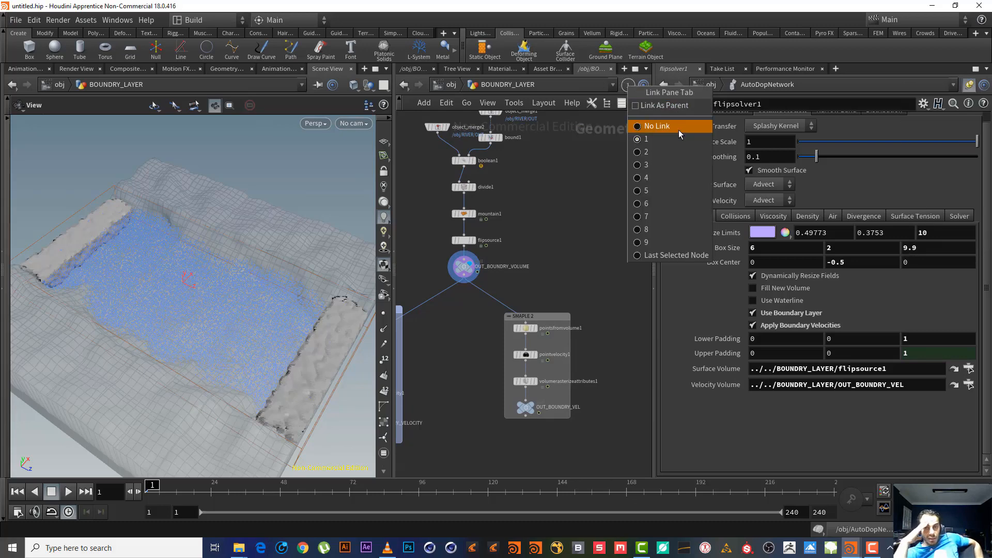
{"action": "left_click", "coordinate": [675, 124]}
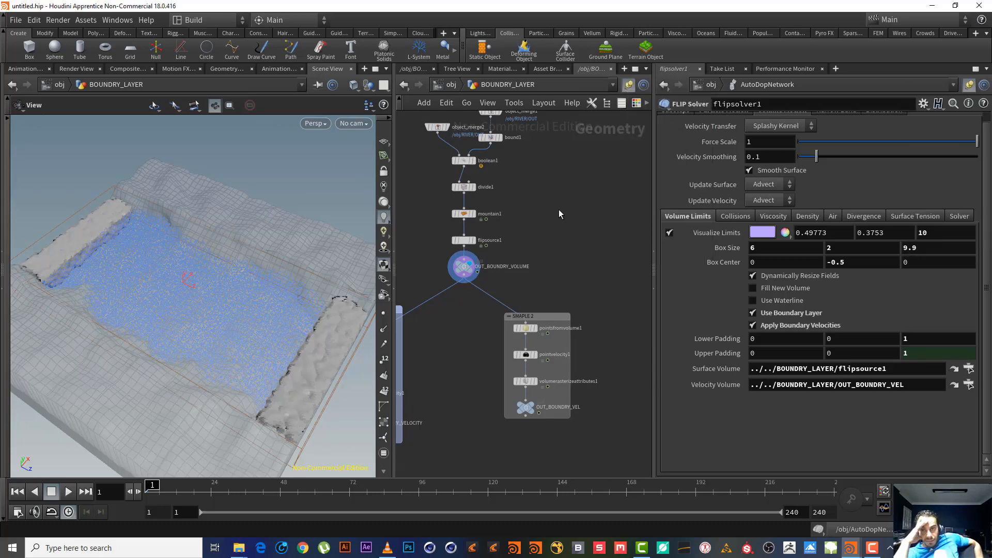
{"action": "left_click", "coordinate": [405, 86]}
{"action": "left_click", "coordinate": [603, 310]}
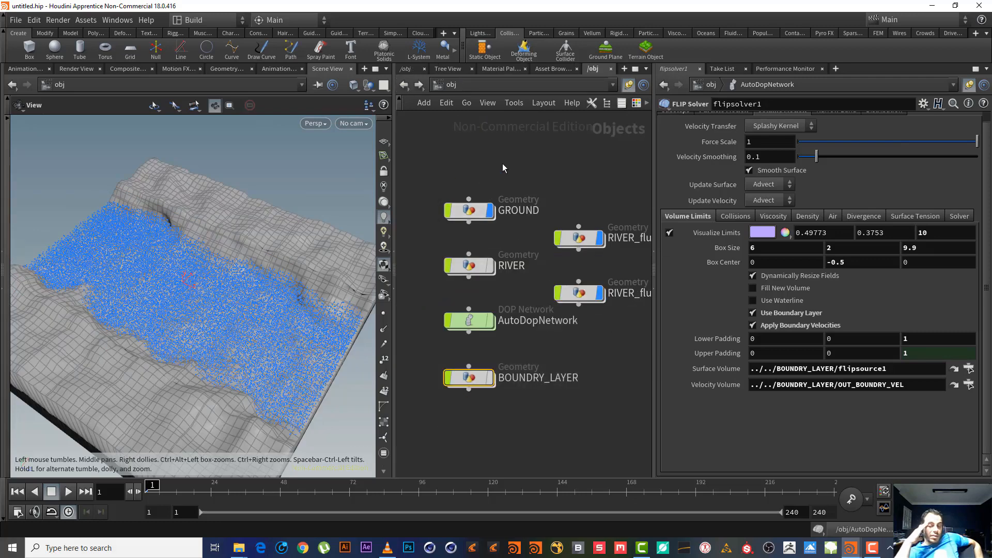
- Select GROUND and replace the flipsolver1 parameter pane with a new Parameters pane
{"action": "left_click_drag", "start_coordinate": [515, 155], "coordinate": [442, 221]}
{"action": "left_click", "coordinate": [700, 69]}
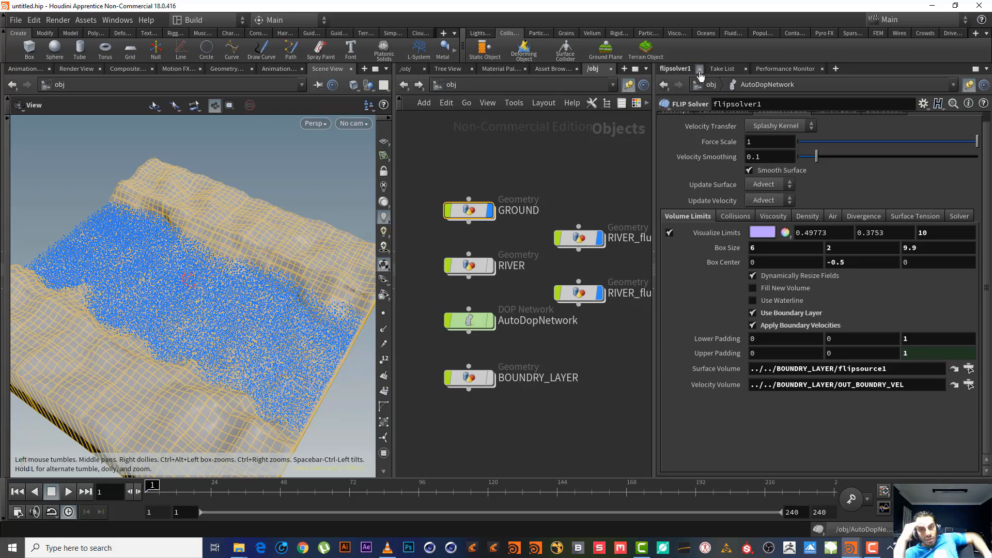
{"action": "left_click", "coordinate": [787, 68]}
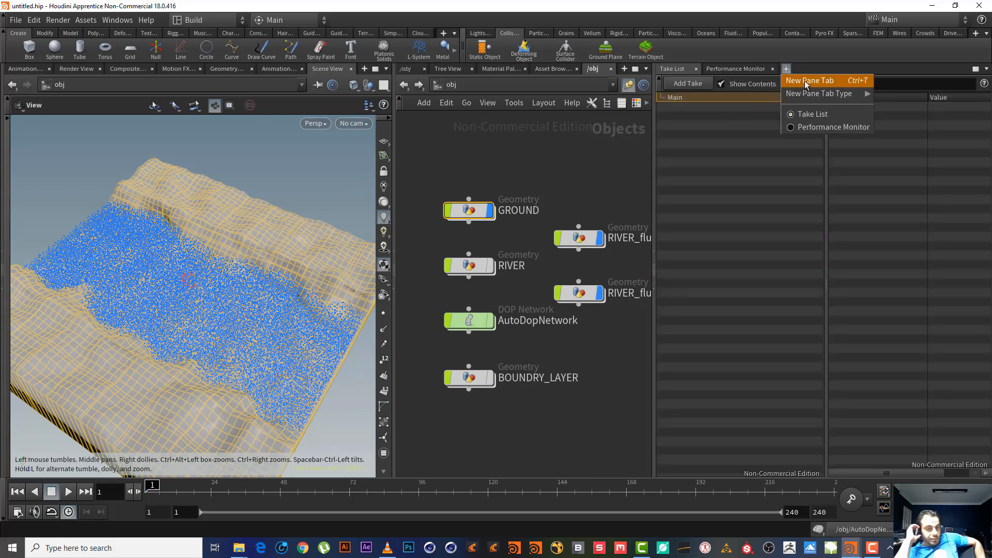
{"action": "mouse_move", "coordinate": [821, 93]}
{"action": "left_click", "coordinate": [896, 107]}
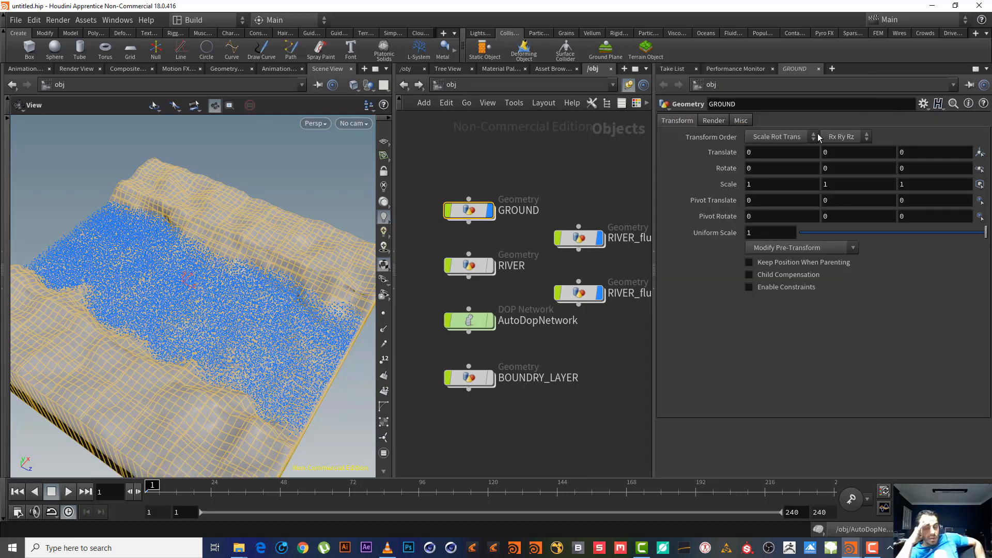
- Select the river fluid objects in turn to check that the new Parameters pane follows the selection
{"action": "left_click", "coordinate": [563, 149]}
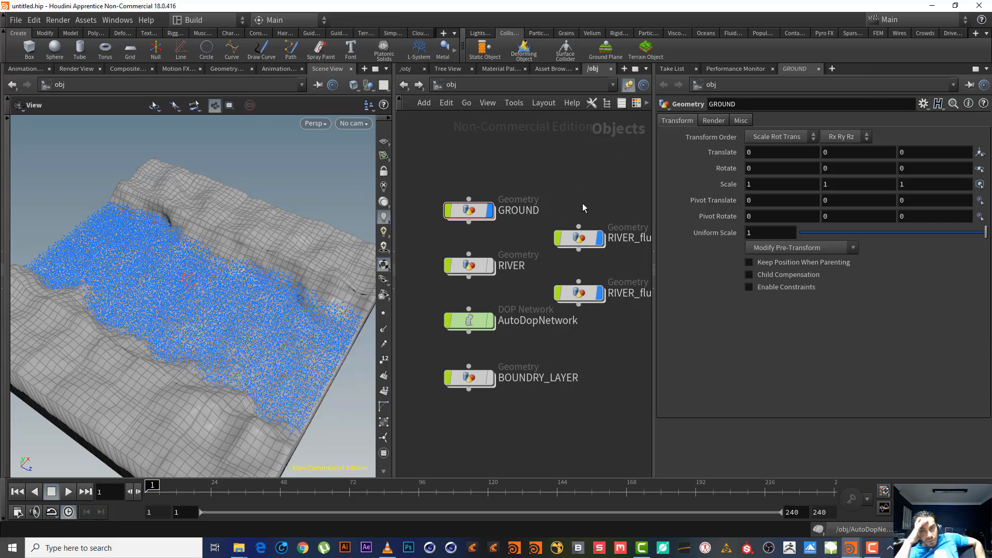
{"action": "left_click", "coordinate": [579, 238]}
{"action": "left_click_drag", "start_coordinate": [616, 266], "coordinate": [553, 339]}
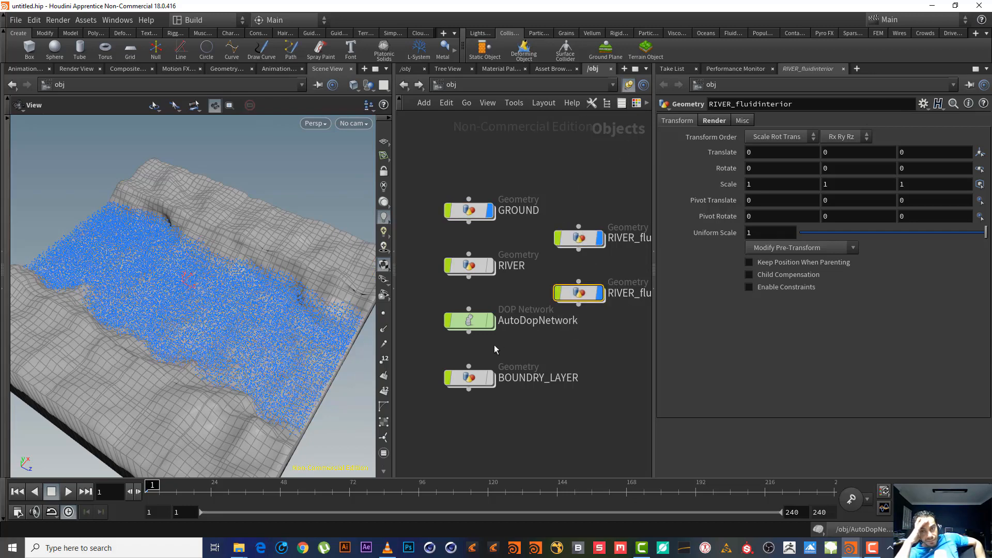
- In AutoDopNetwork, enable Add Vorticity Attribute in the Particle Motion settings of flipsolver1
{"action": "double_click", "coordinate": [479, 329]}
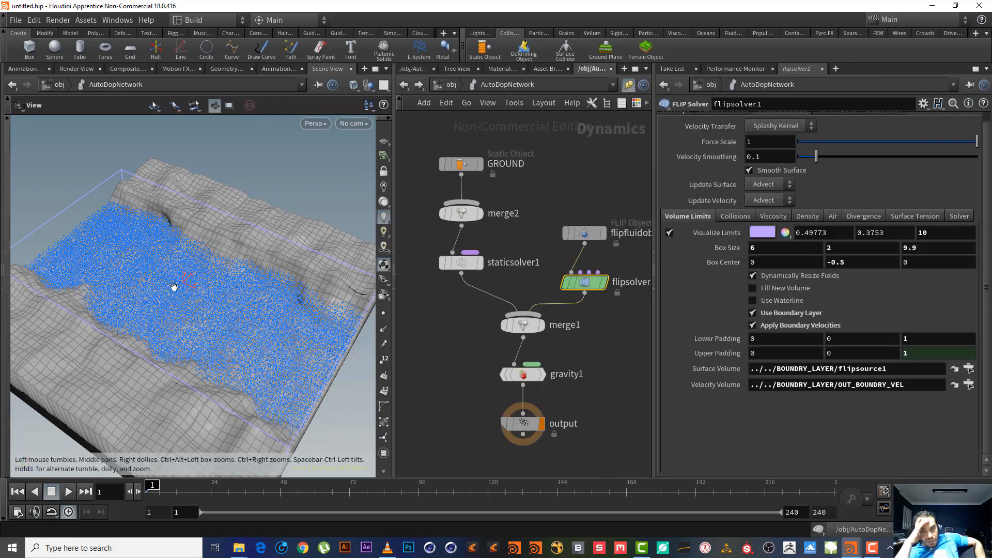
{"action": "middle_click_drag", "start_coordinate": [587, 316], "coordinate": [551, 309]}
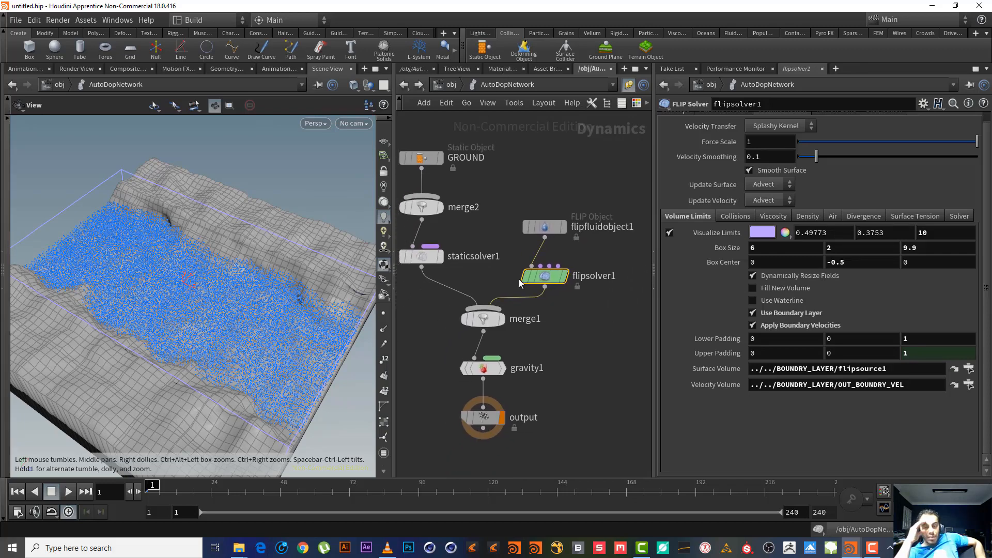
{"action": "middle_click_drag", "start_coordinate": [575, 324], "coordinate": [588, 328]}
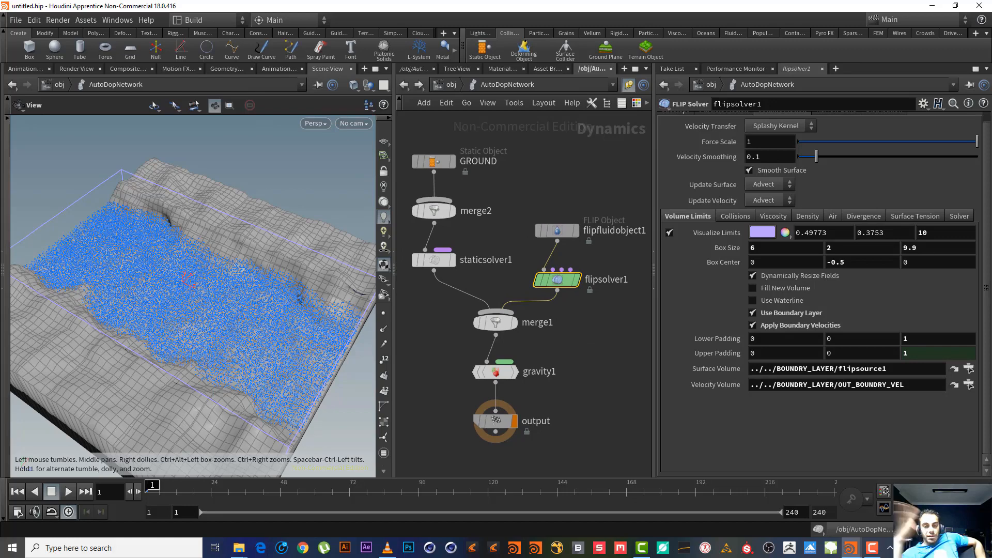
{"action": "scroll", "coordinate": [852, 171], "scroll_direction": "up", "scroll_amount": 1}
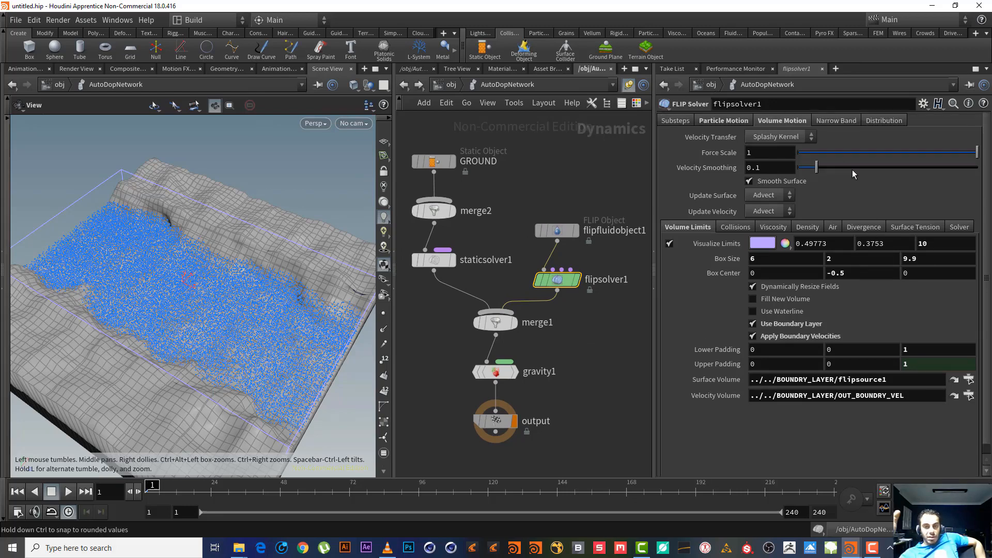
{"action": "left_click", "coordinate": [724, 120]}
{"action": "left_click", "coordinate": [836, 208]}
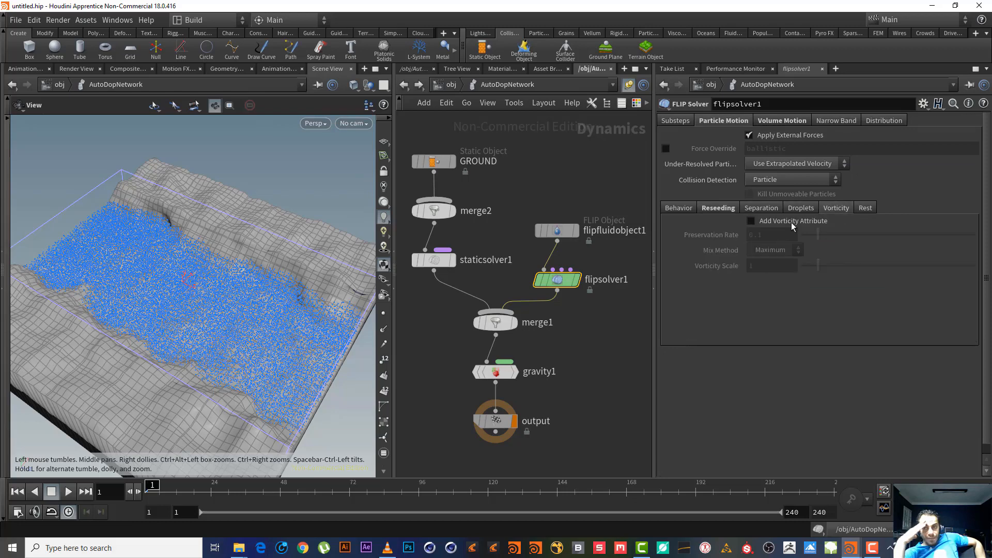
{"action": "left_click", "coordinate": [792, 222]}
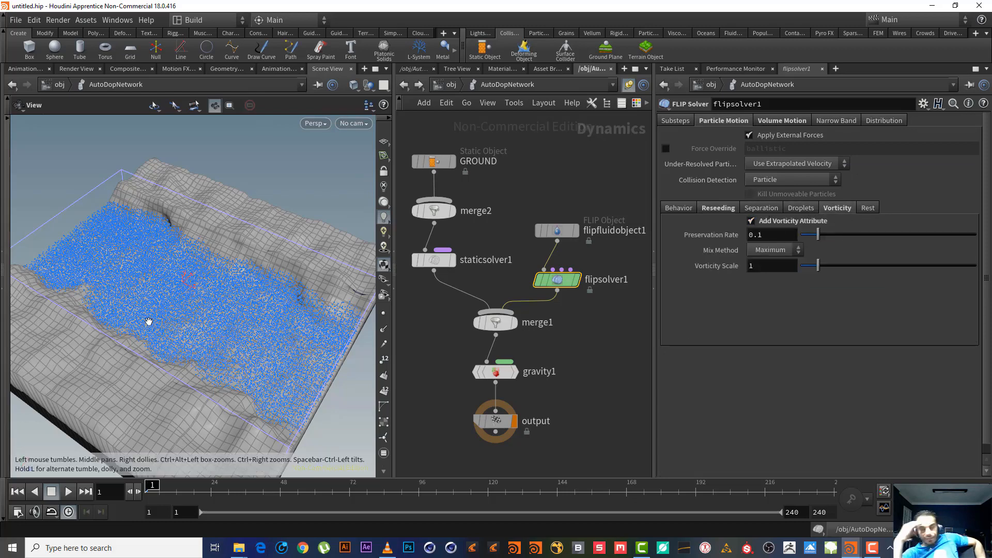
- Set the Velocity Transfer of flipsolver1 to Swirly Kernel in its Volume Motion settings
{"action": "left_click", "coordinate": [798, 122]}
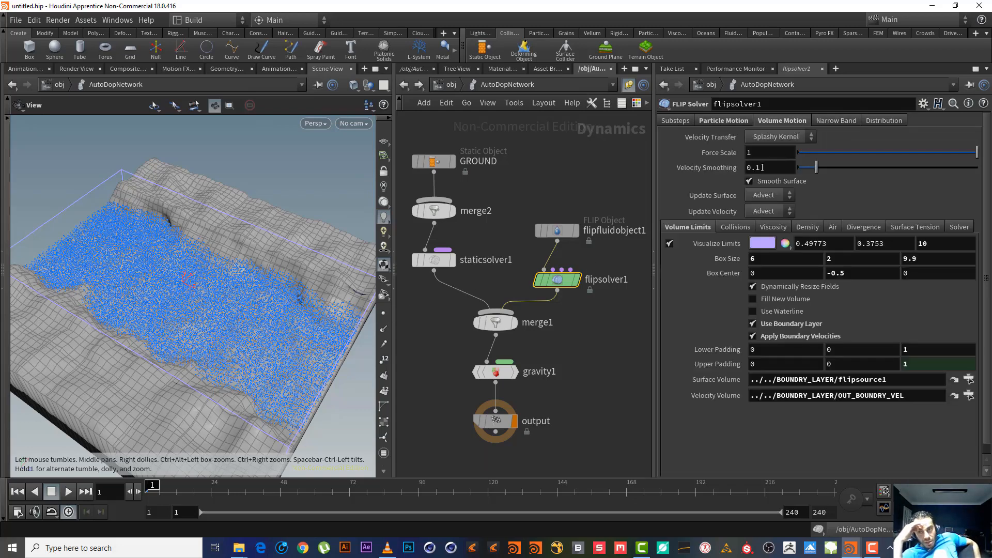
{"action": "left_click", "coordinate": [786, 137]}
{"action": "left_click", "coordinate": [773, 162]}
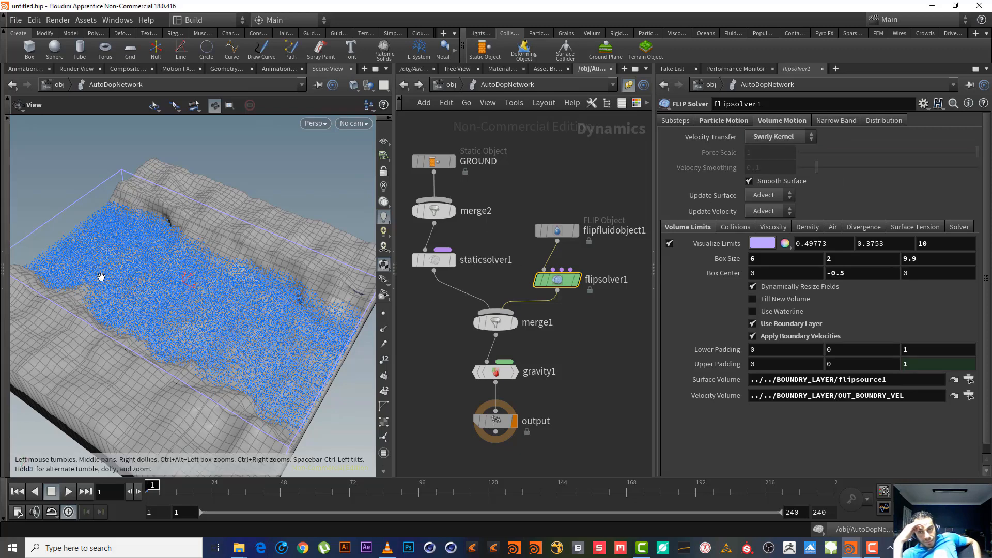
{"action": "left_click", "coordinate": [804, 137]}
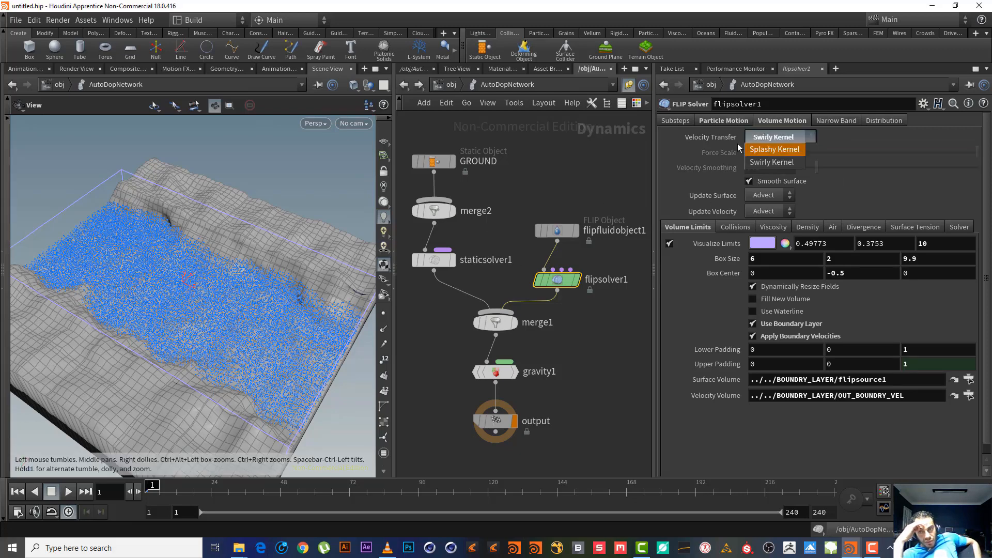
{"action": "left_click", "coordinate": [774, 162]}
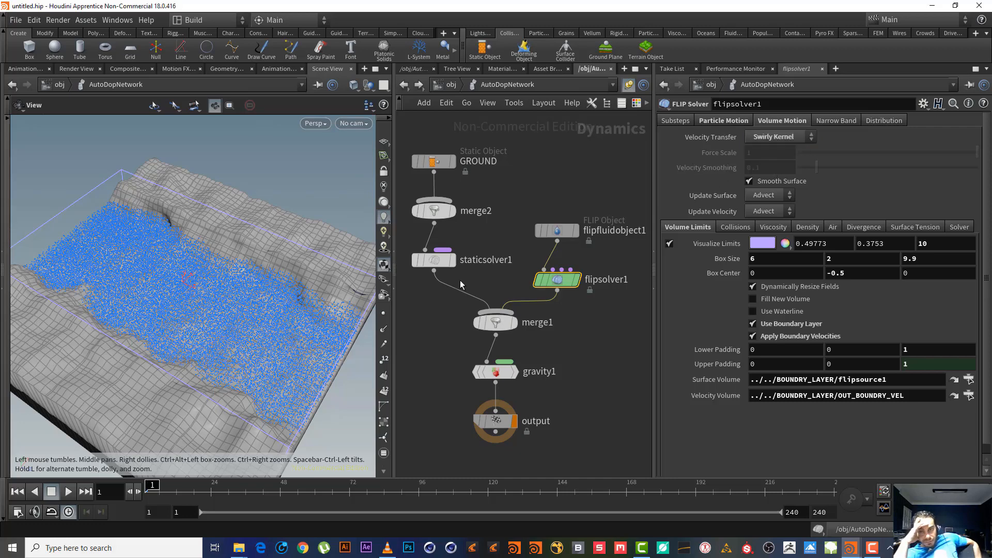
- Set the Particle Separation of flipfluidobject1 to 0.05 and bring up its Initial Data settings
{"action": "left_click_drag", "start_coordinate": [618, 352], "coordinate": [597, 354]}
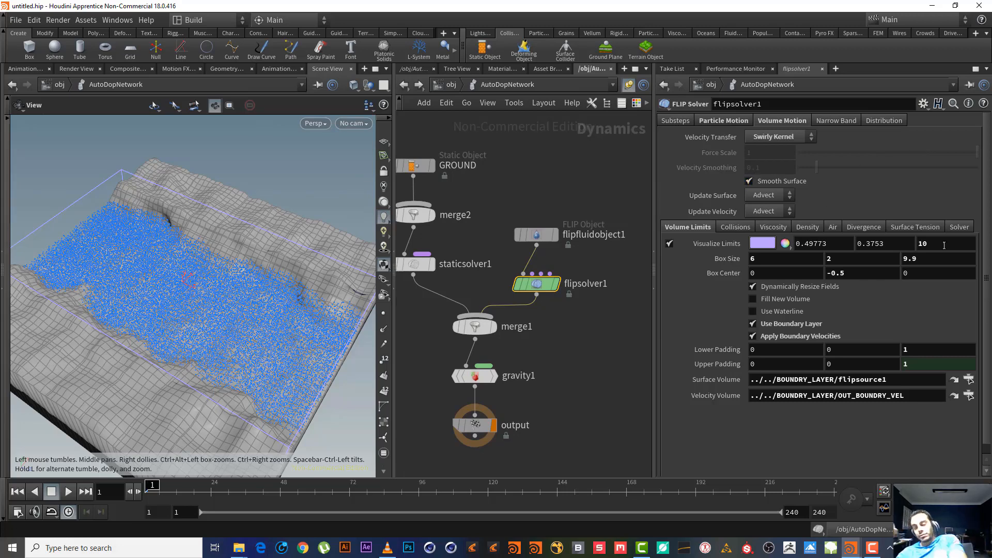
{"action": "left_click_drag", "start_coordinate": [583, 187], "coordinate": [543, 255]}
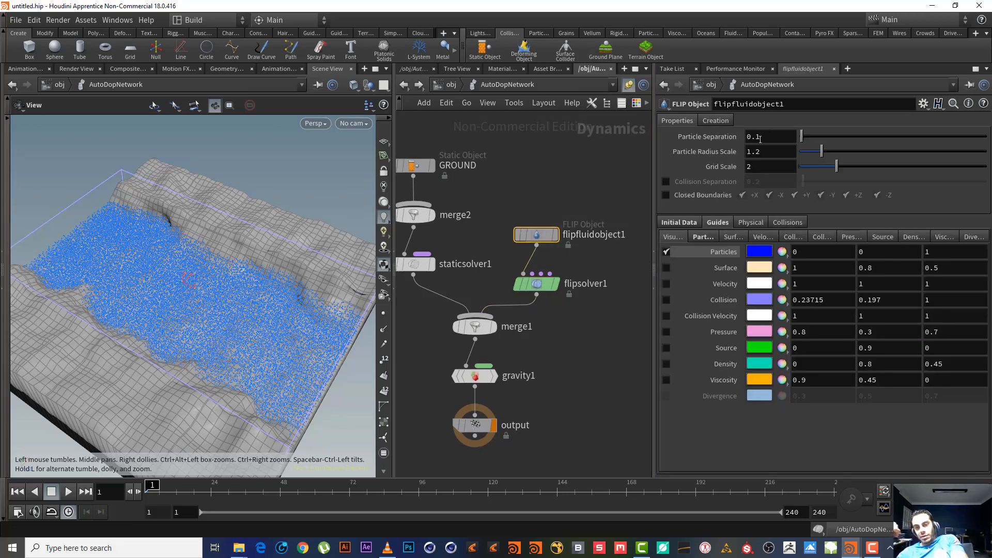
{"action": "type", "text": "05"}
{"action": "key", "text": "Return"}
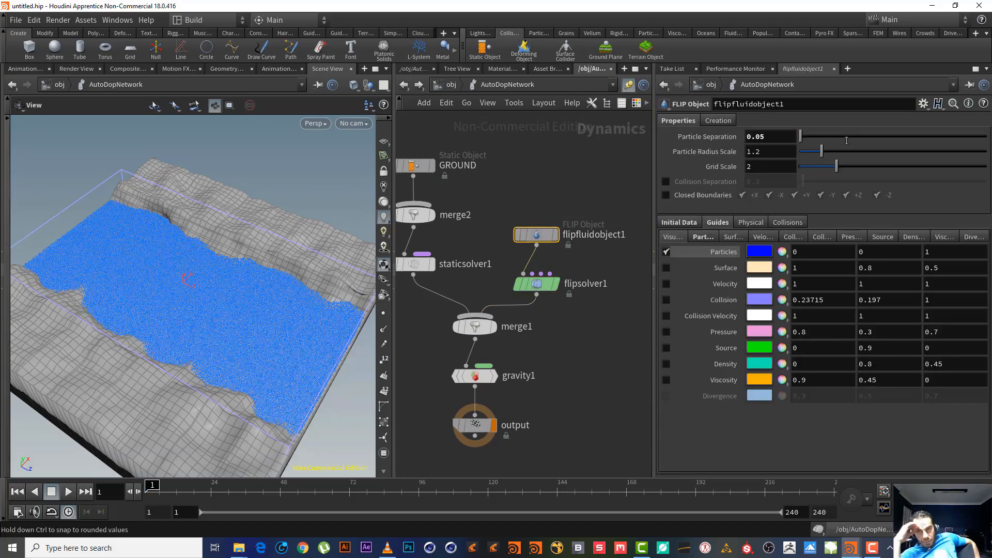
{"action": "left_click", "coordinate": [688, 223]}
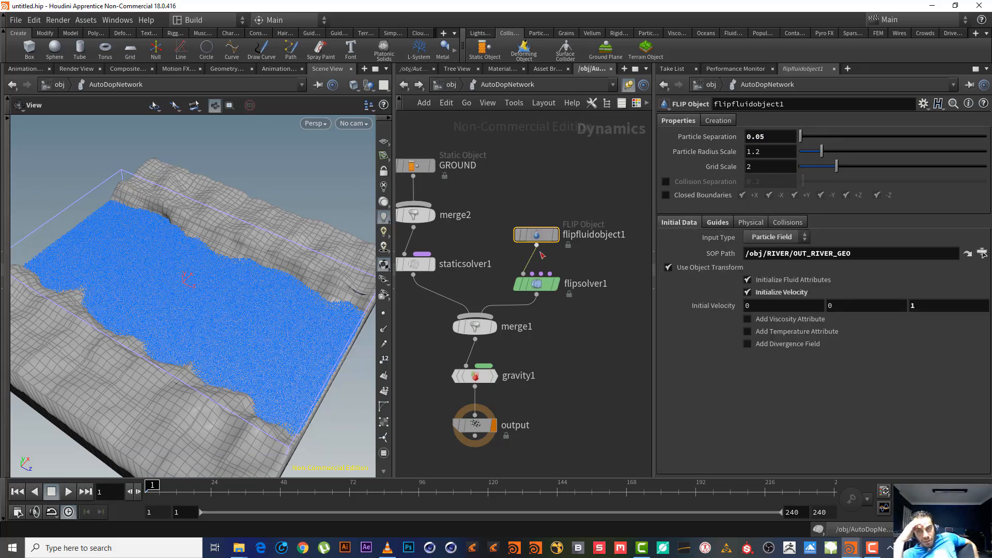
- Try a Min Substeps value of 2 in the Substeps settings of flipsolver1 and restore it to 1
{"action": "left_click", "coordinate": [589, 281]}
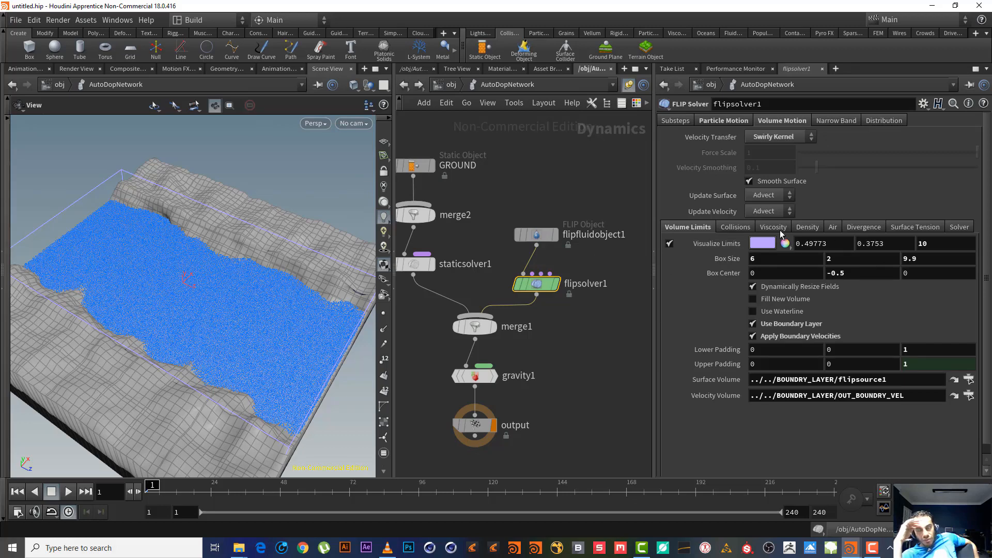
{"action": "left_click", "coordinate": [886, 120]}
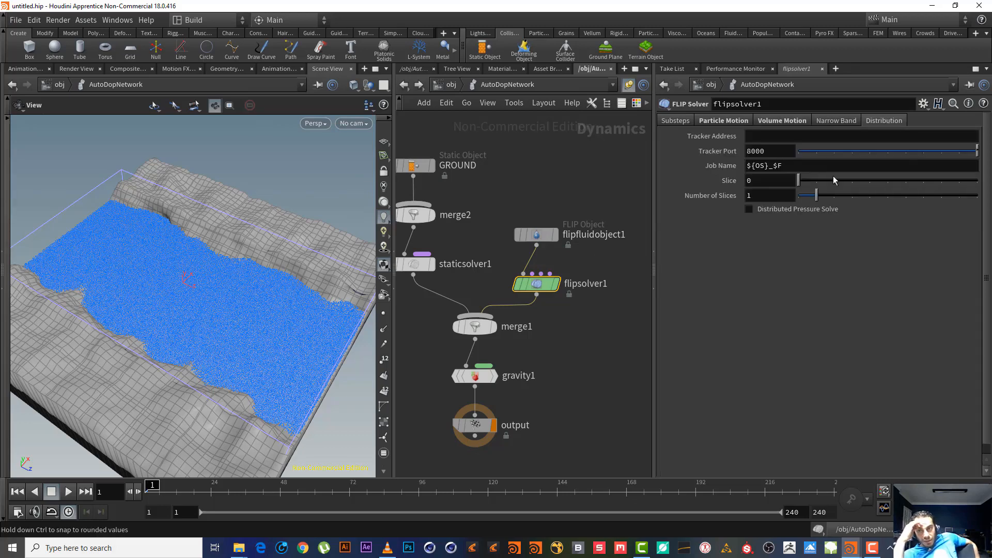
{"action": "left_click", "coordinate": [675, 121]}
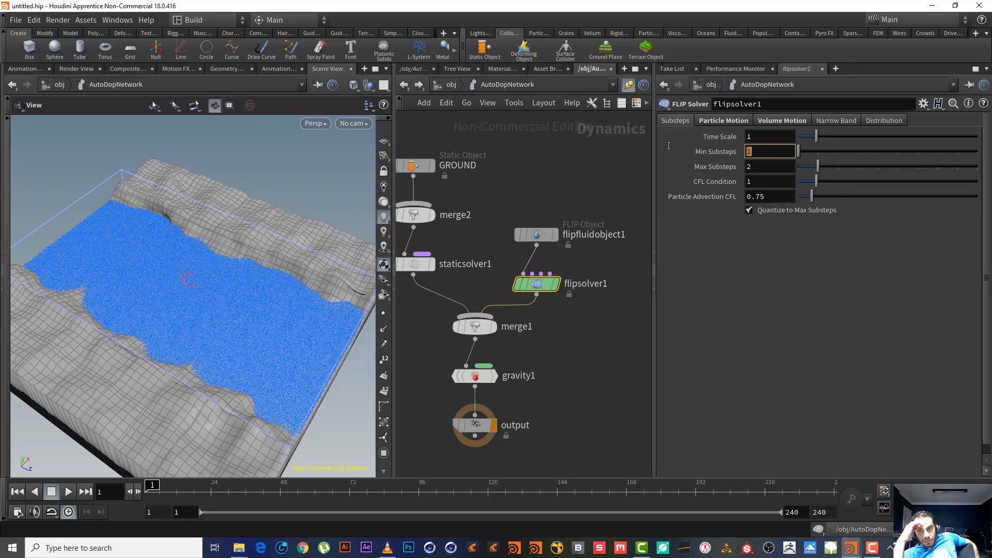
{"action": "type", "text": "2"}
{"action": "key", "text": "Return"}
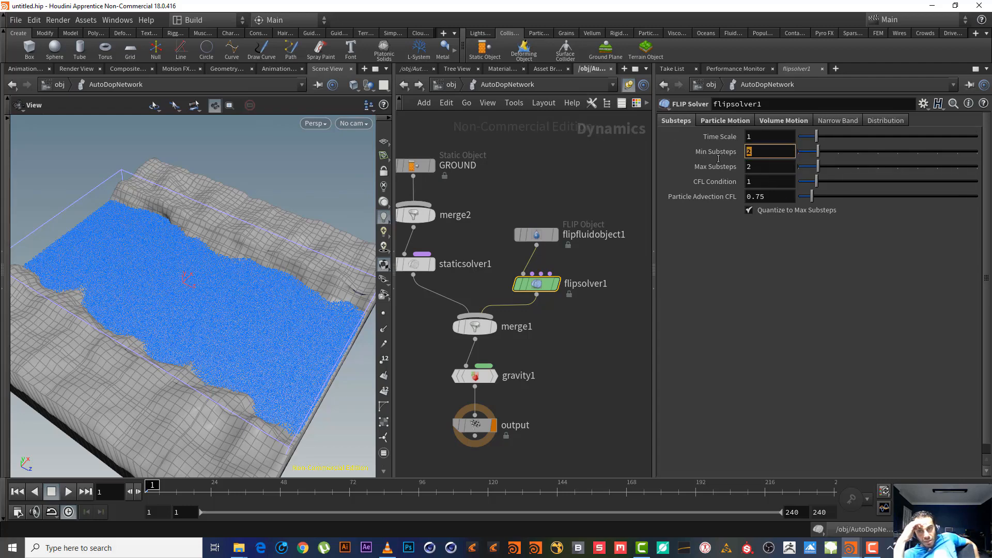
{"action": "key", "text": "Return"}
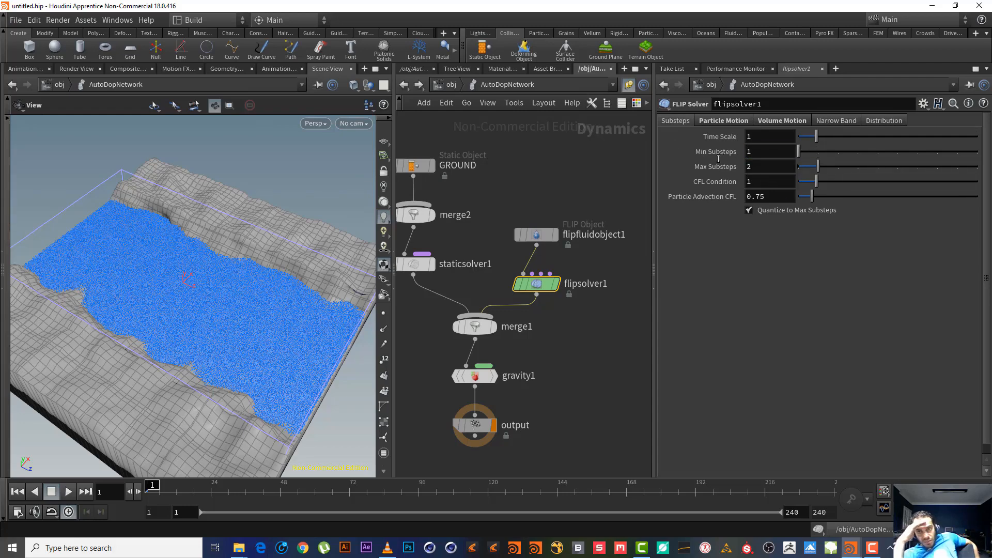
- Return to the object level and look through the simulation shelves up to the Particle Fluids tools
{"action": "left_click", "coordinate": [451, 85]}
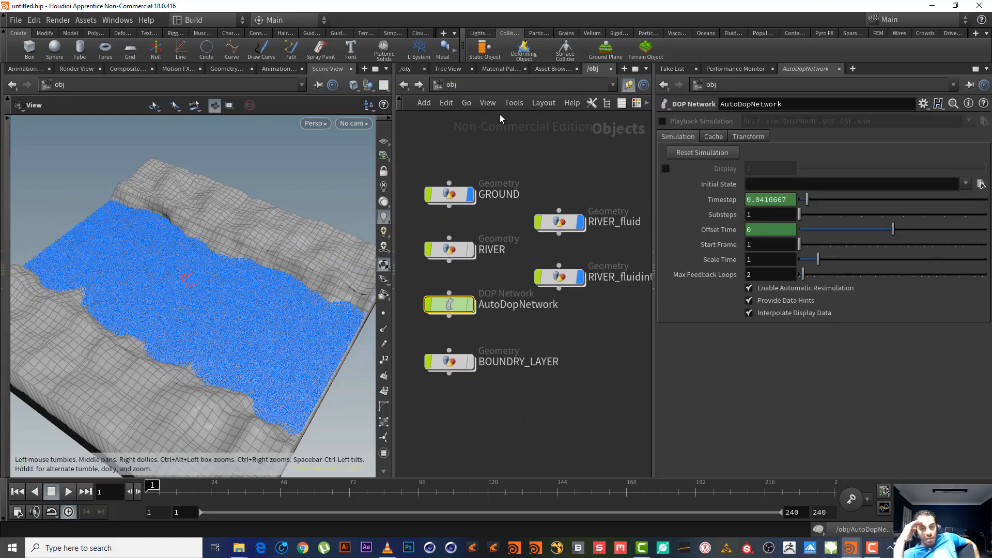
{"action": "left_click", "coordinate": [564, 34]}
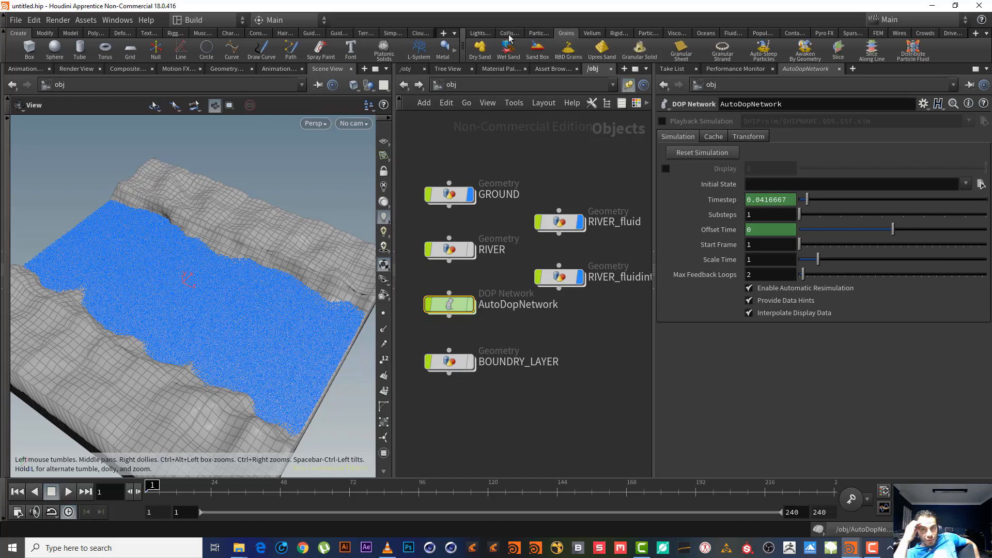
{"action": "left_click", "coordinate": [602, 34]}
{"action": "left_click", "coordinate": [619, 34]}
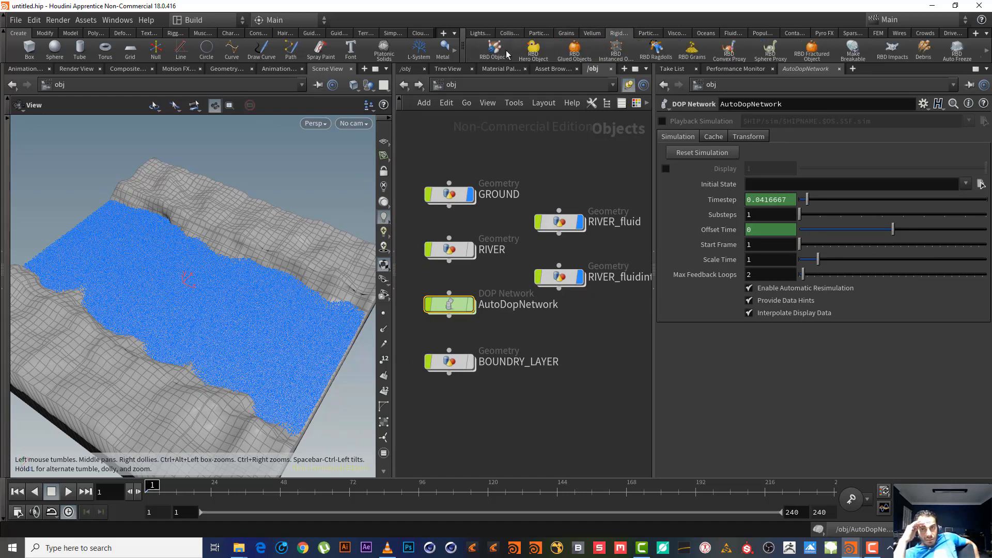
{"action": "left_click", "coordinate": [647, 34]}
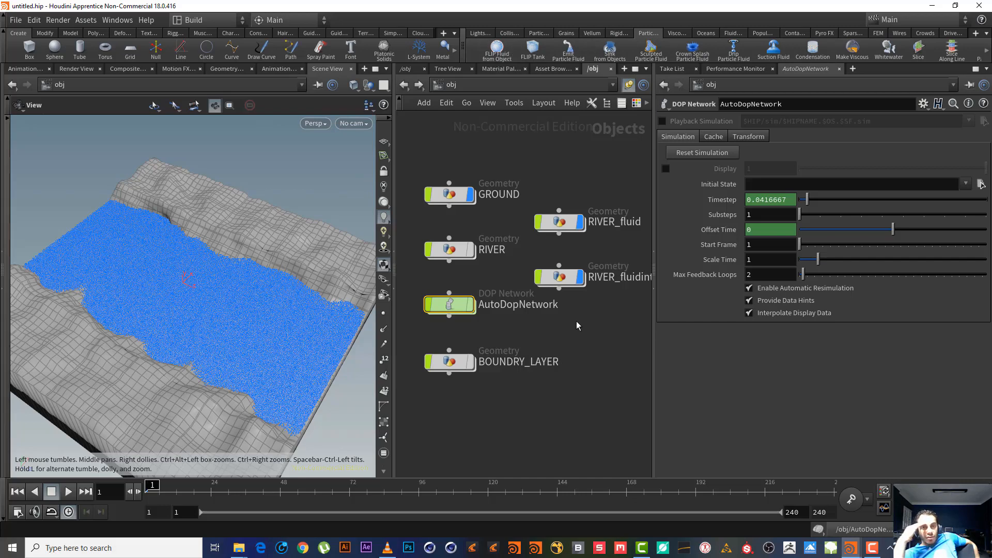
- Enter the RIVER_fluid geometry network and display the particlefluidsurface1 node
{"action": "middle_click_drag", "start_coordinate": [562, 330], "coordinate": [583, 346]}
{"action": "left_click", "coordinate": [530, 244]}
{"action": "left_click_drag", "start_coordinate": [587, 341], "coordinate": [563, 293]}
{"action": "double_click", "coordinate": [548, 240]}
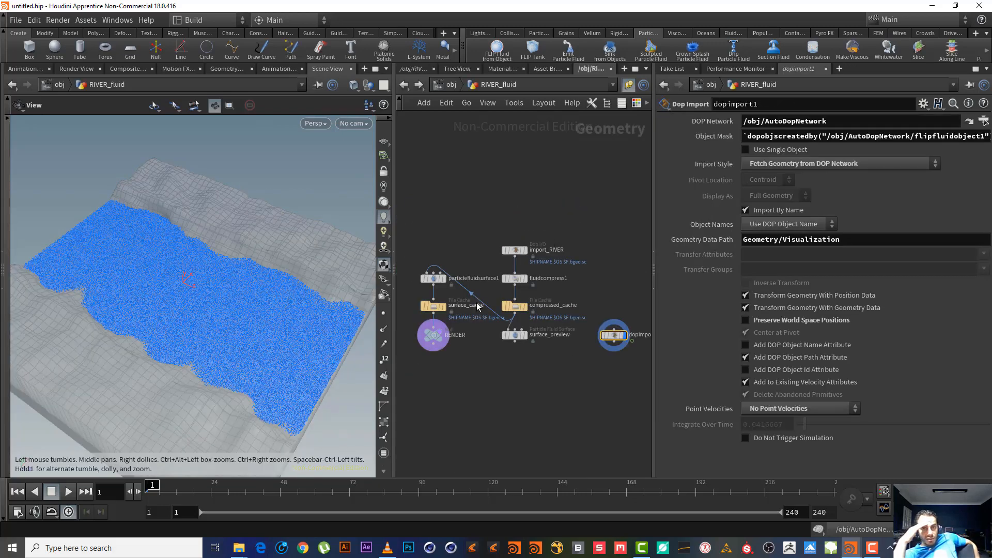
{"action": "left_click", "coordinate": [443, 278]}
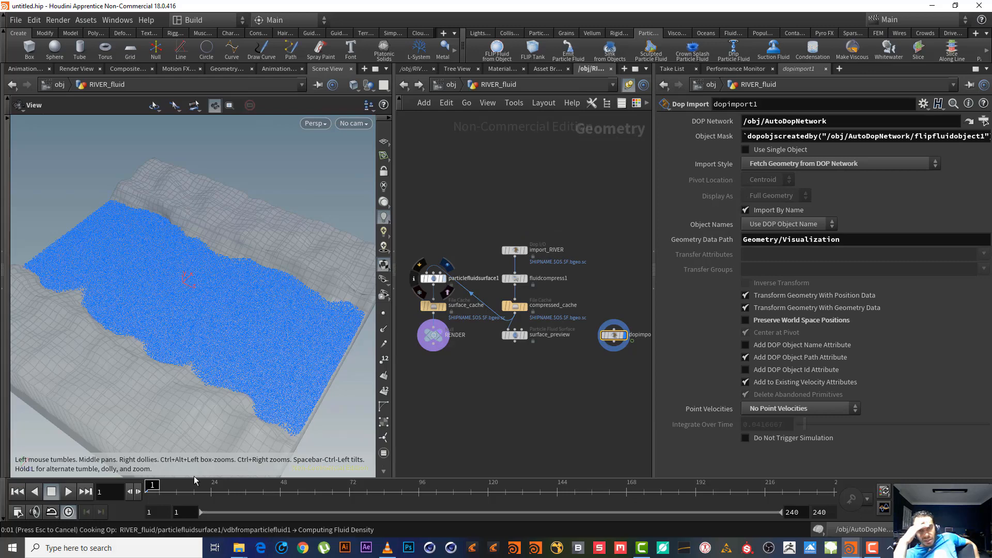